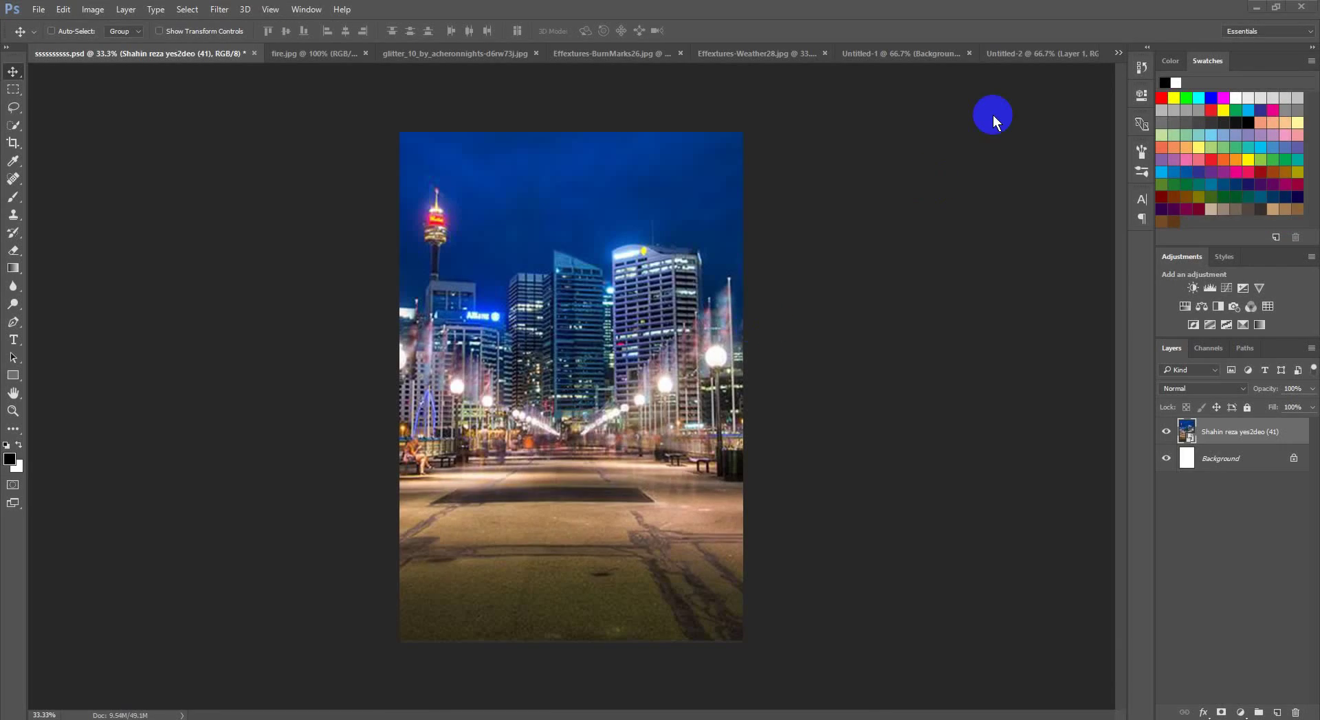
Place the cut-out man on the poster's plaza and scale him up to about 154%
click(1003, 52)
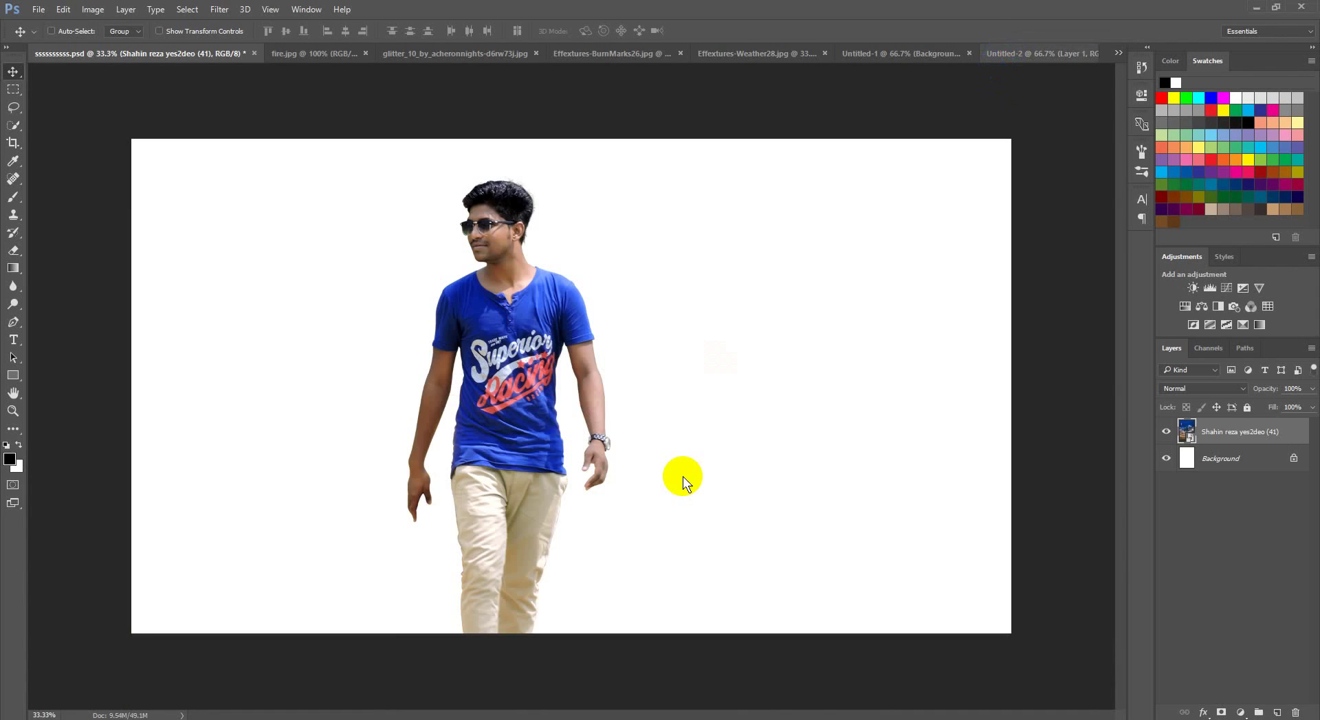
drag(558, 379, 565, 278)
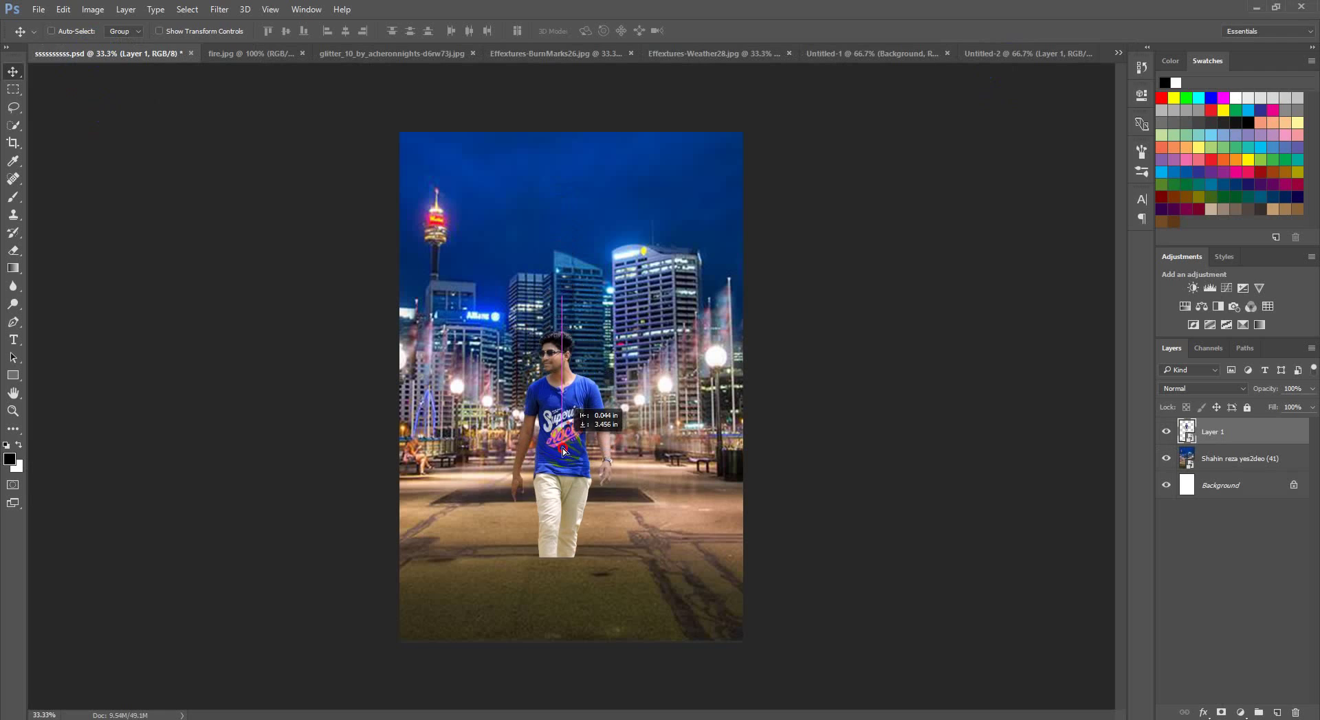
drag(564, 278, 565, 453)
key(ctrl+t)
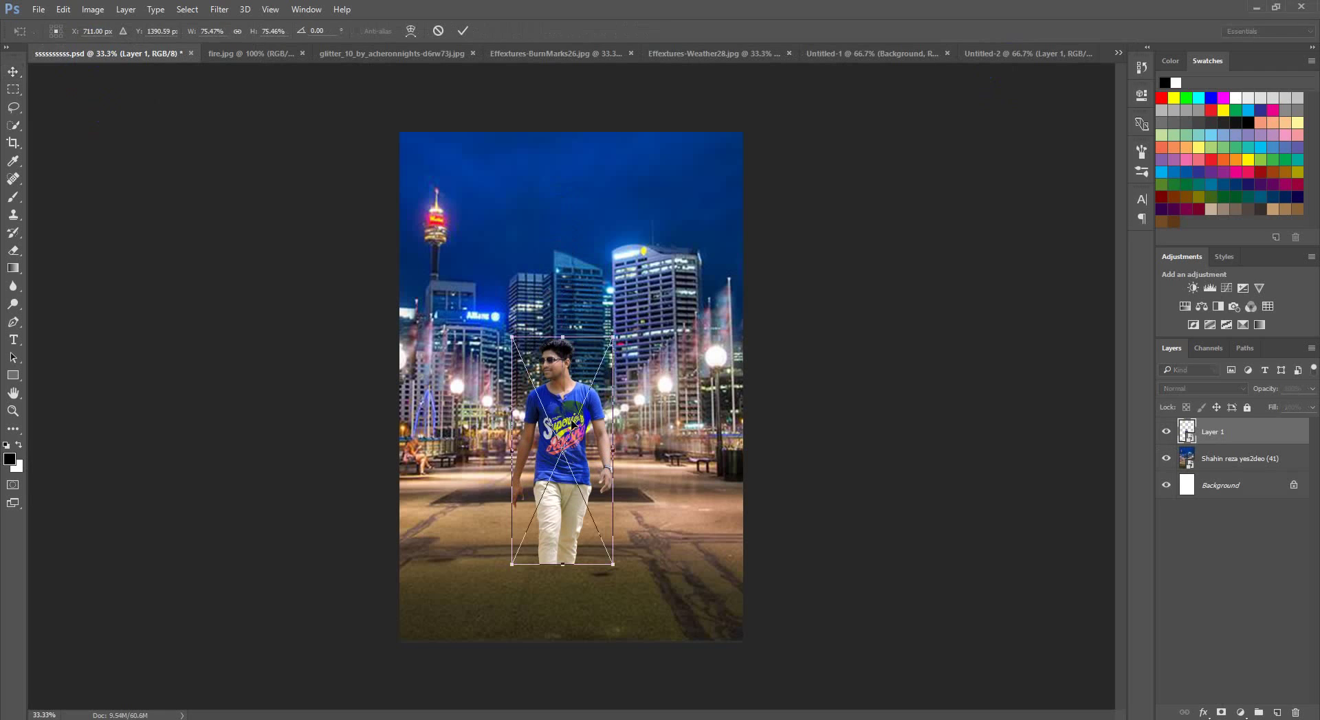
drag(198, 31, 242, 44)
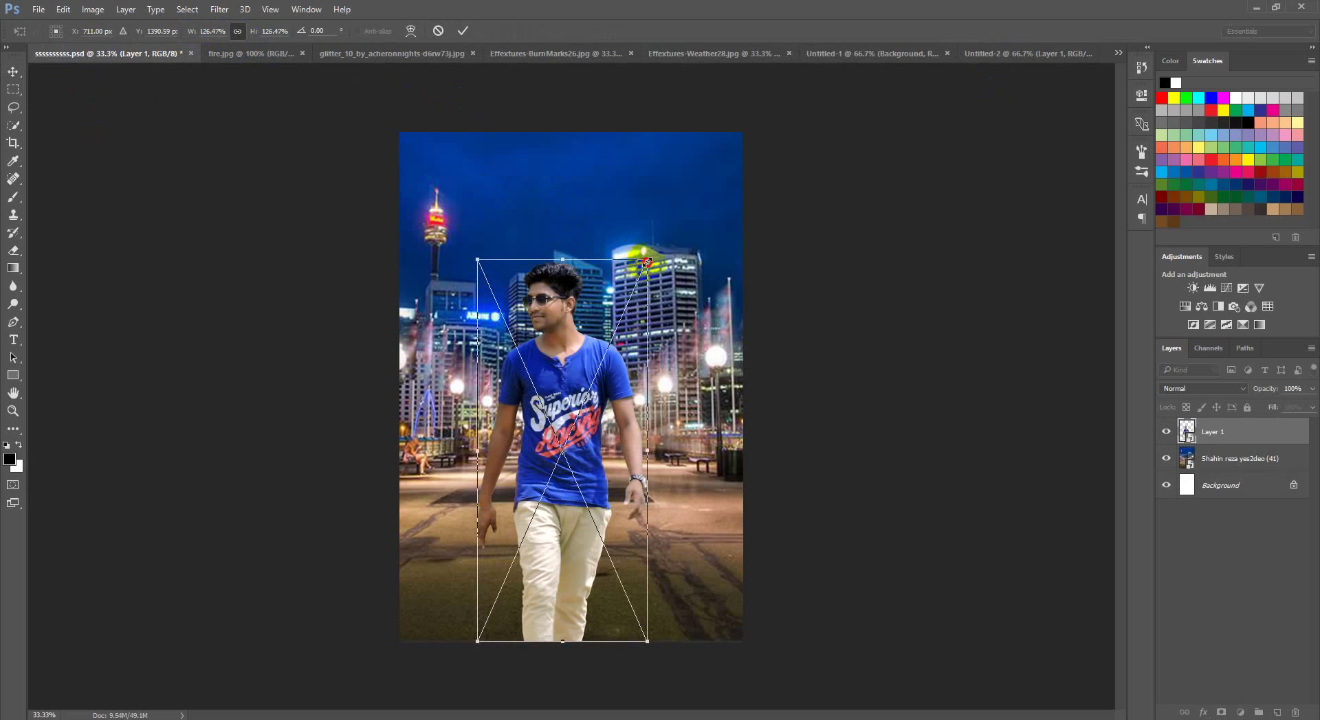
drag(646, 261, 685, 177)
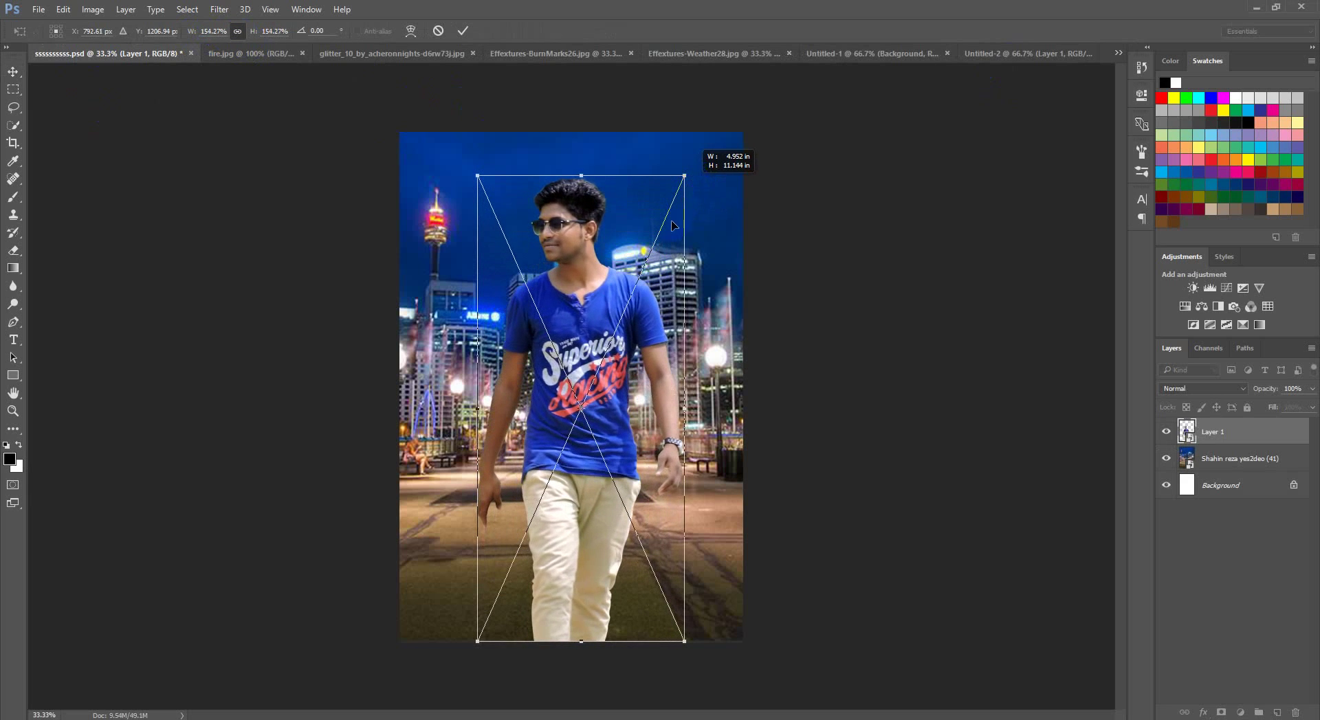
key(Return)
drag(592, 403, 585, 395)
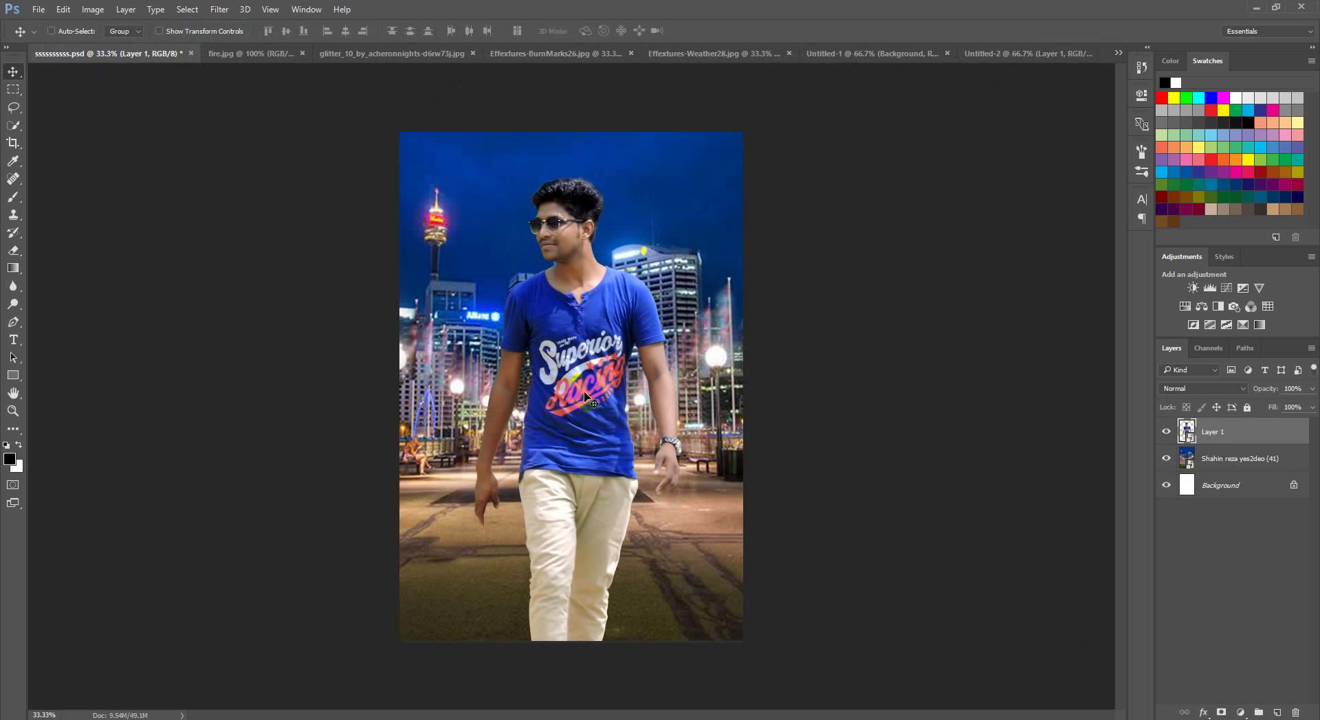
Close Untitled-2 without saving changes
click(999, 54)
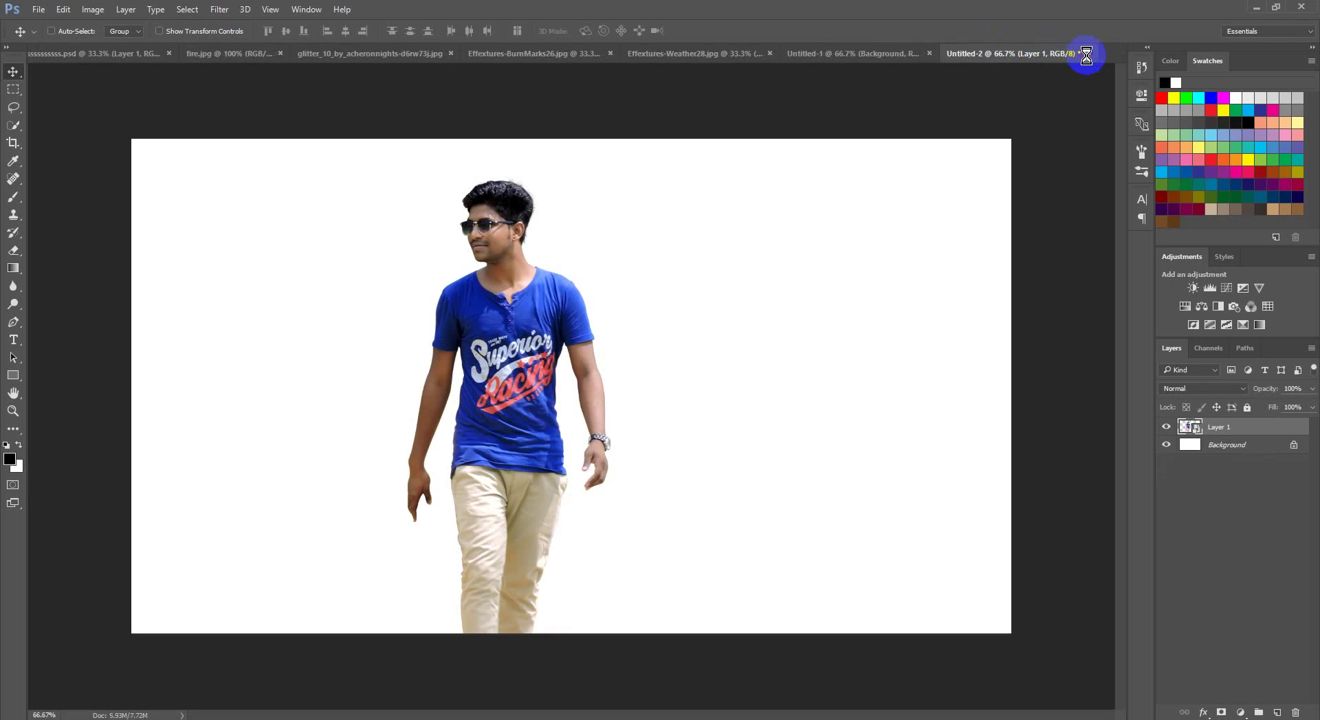
click(1088, 53)
click(663, 278)
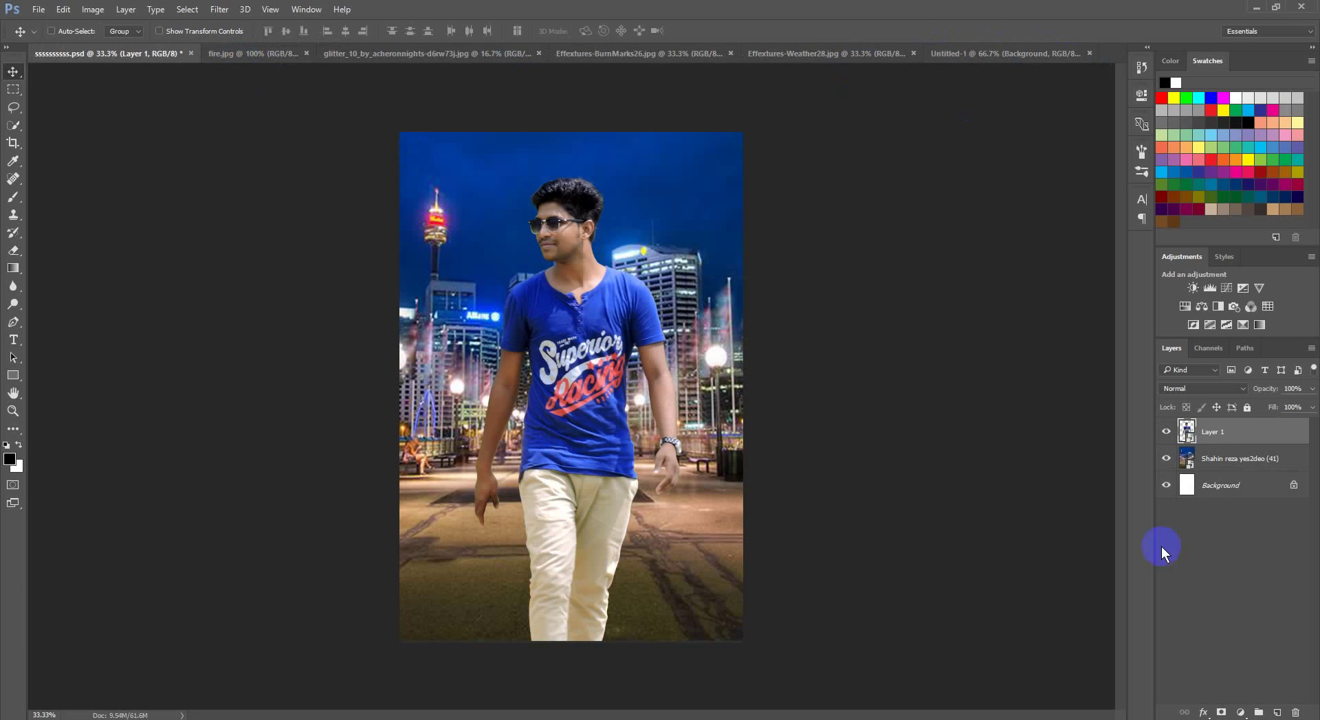
Apply a Gaussian Blur of about 13.9 pixels to the night-city background layer
click(1201, 460)
click(218, 9)
mouse_move(226, 160)
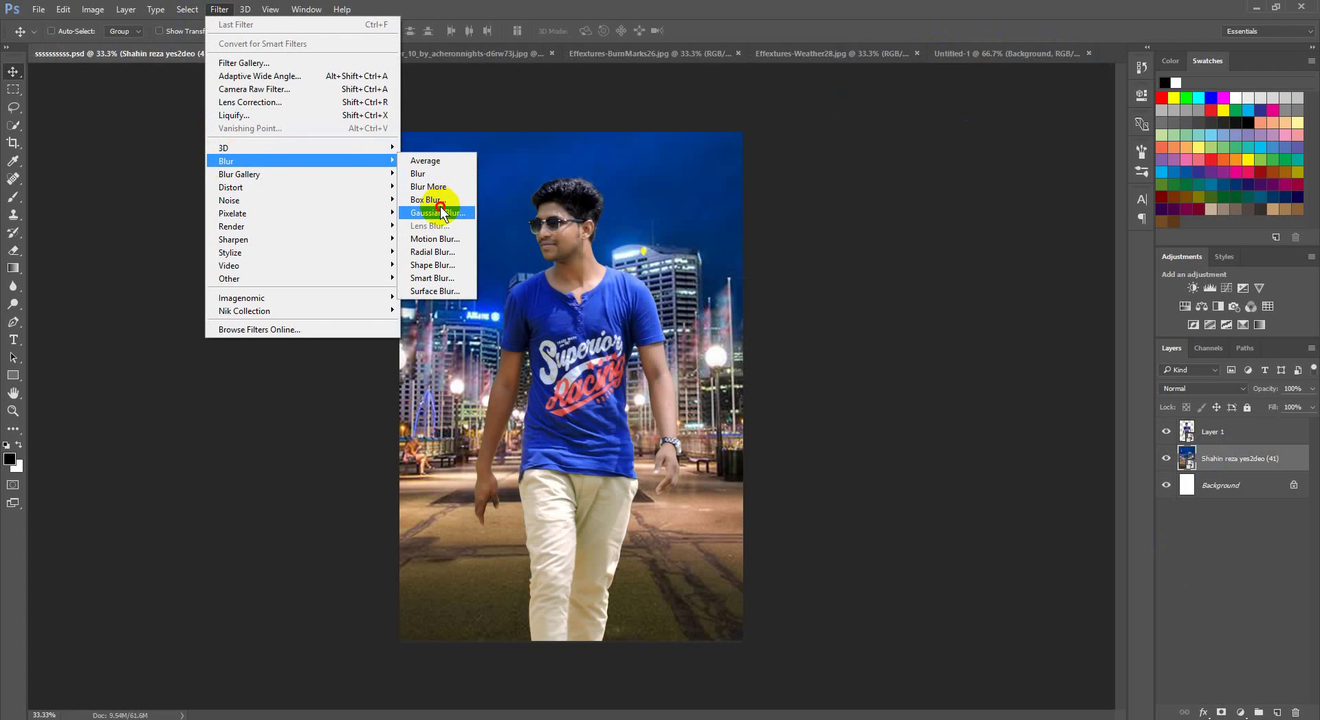
click(437, 212)
drag(612, 174, 797, 180)
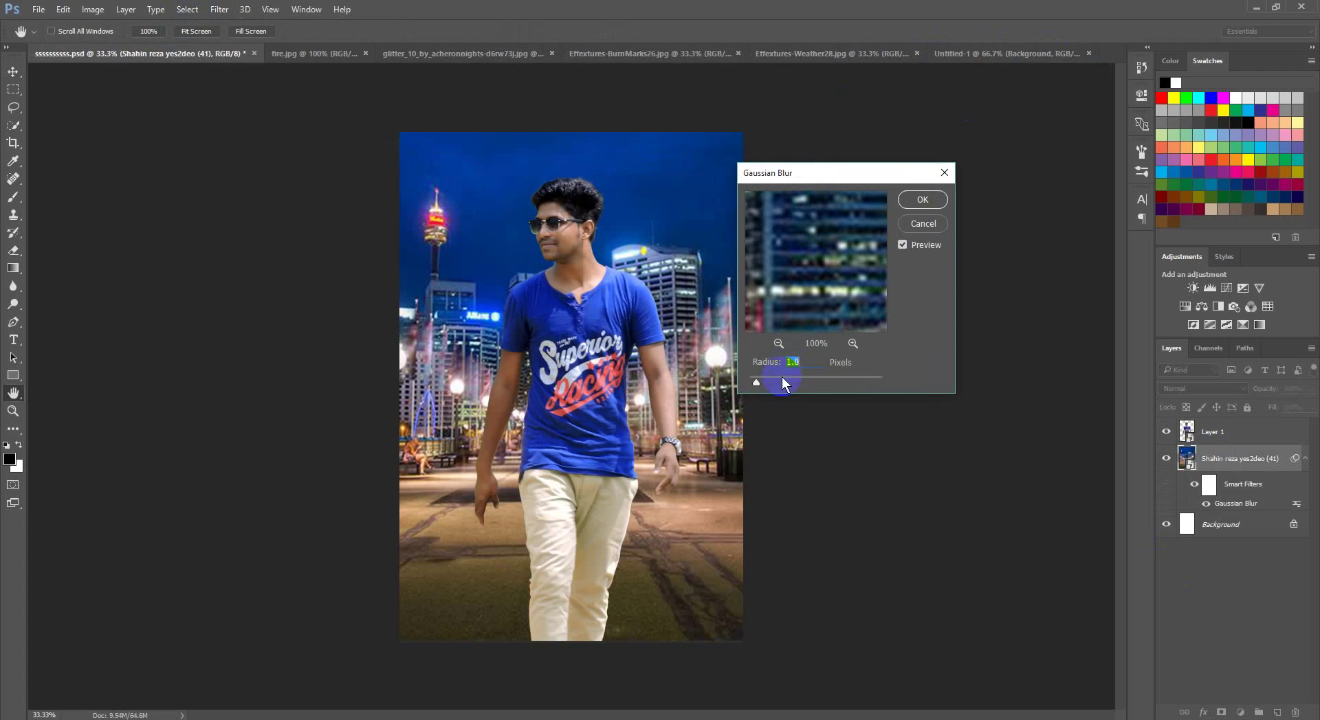
drag(771, 380, 802, 381)
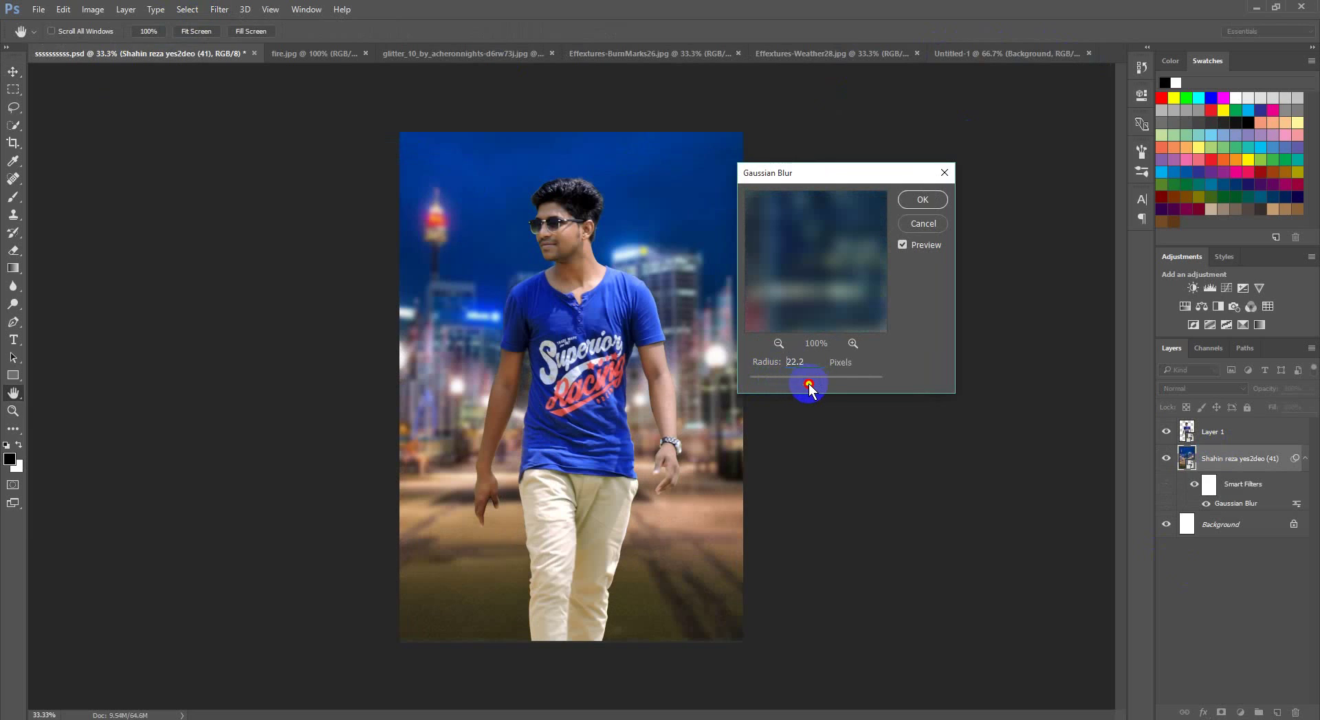
drag(809, 385, 807, 387)
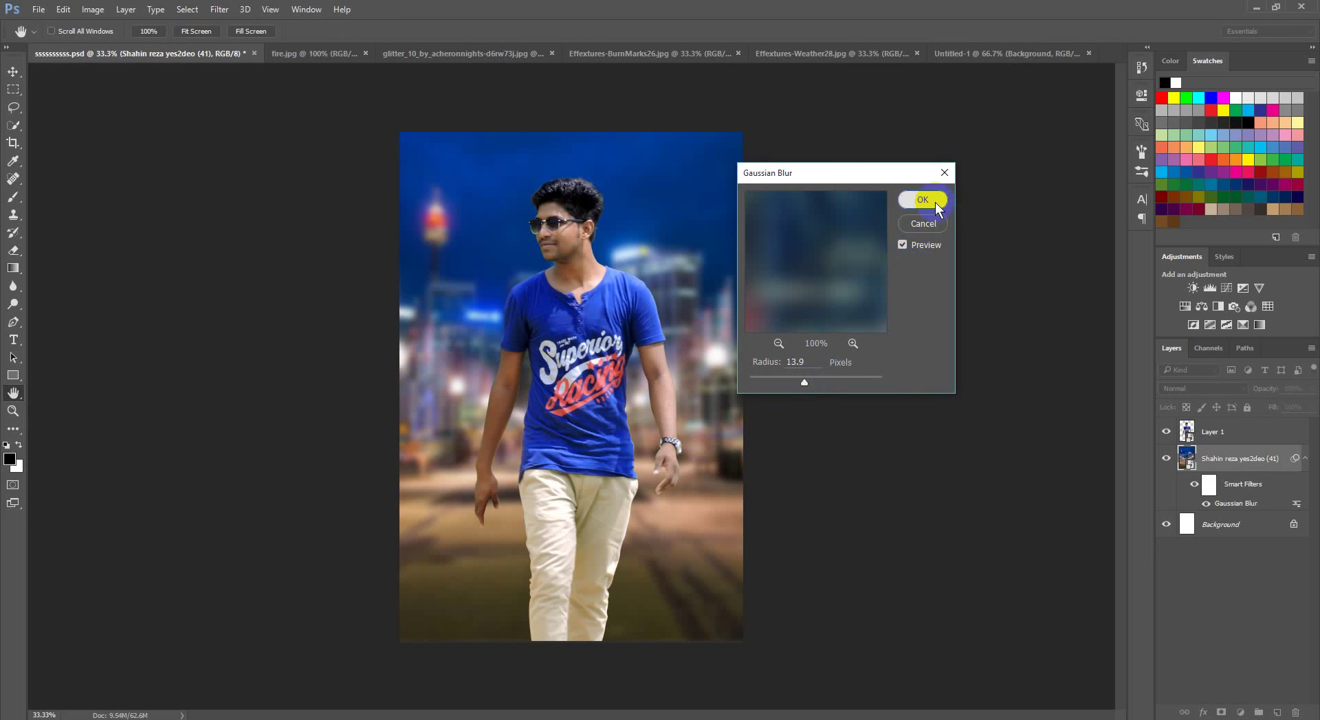
click(922, 200)
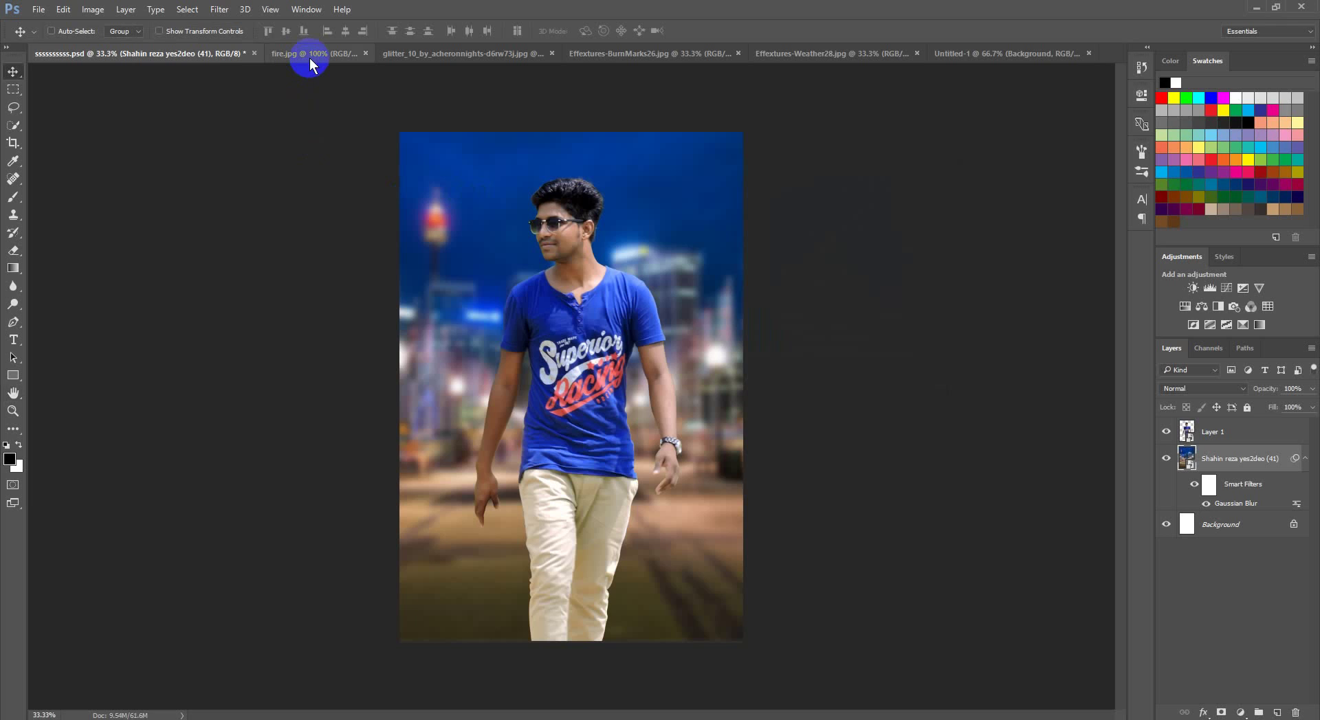
Bring the Weather28 snow texture into the poster and motion-blur it at 33°, 176 pixels
click(804, 55)
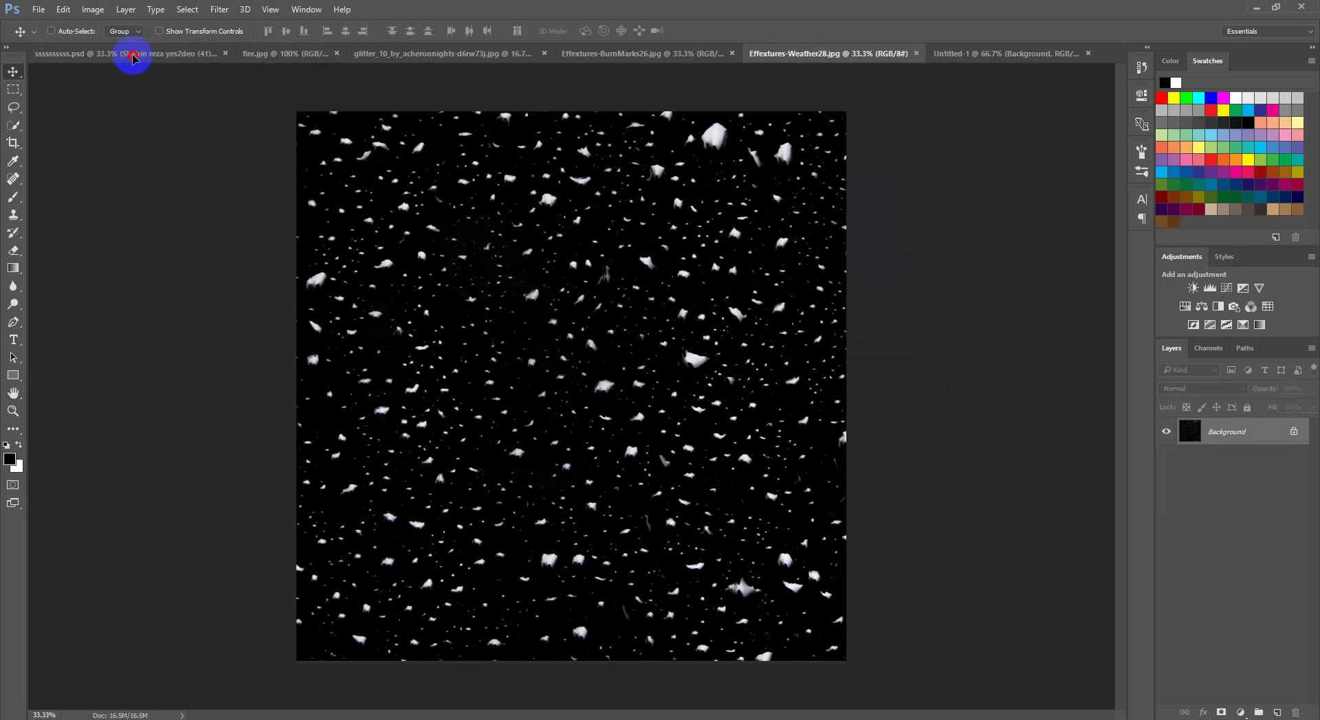
drag(133, 59, 664, 237)
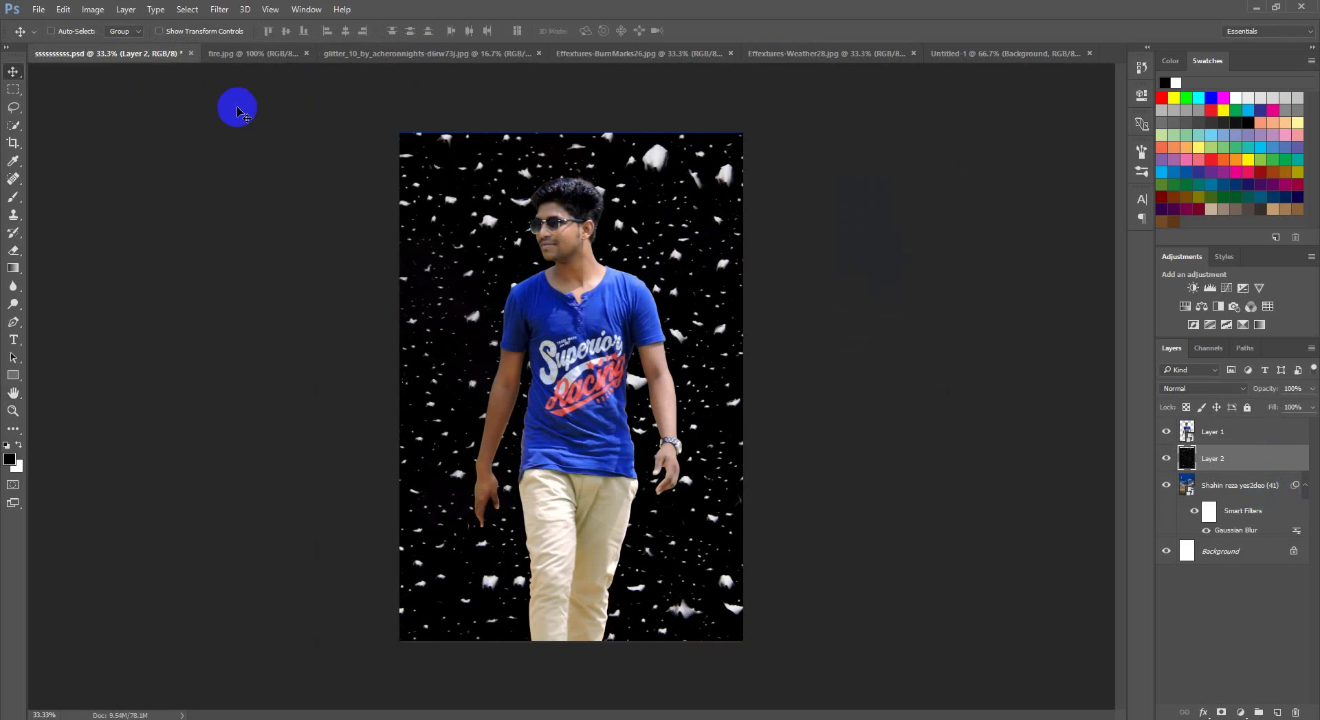
click(221, 10)
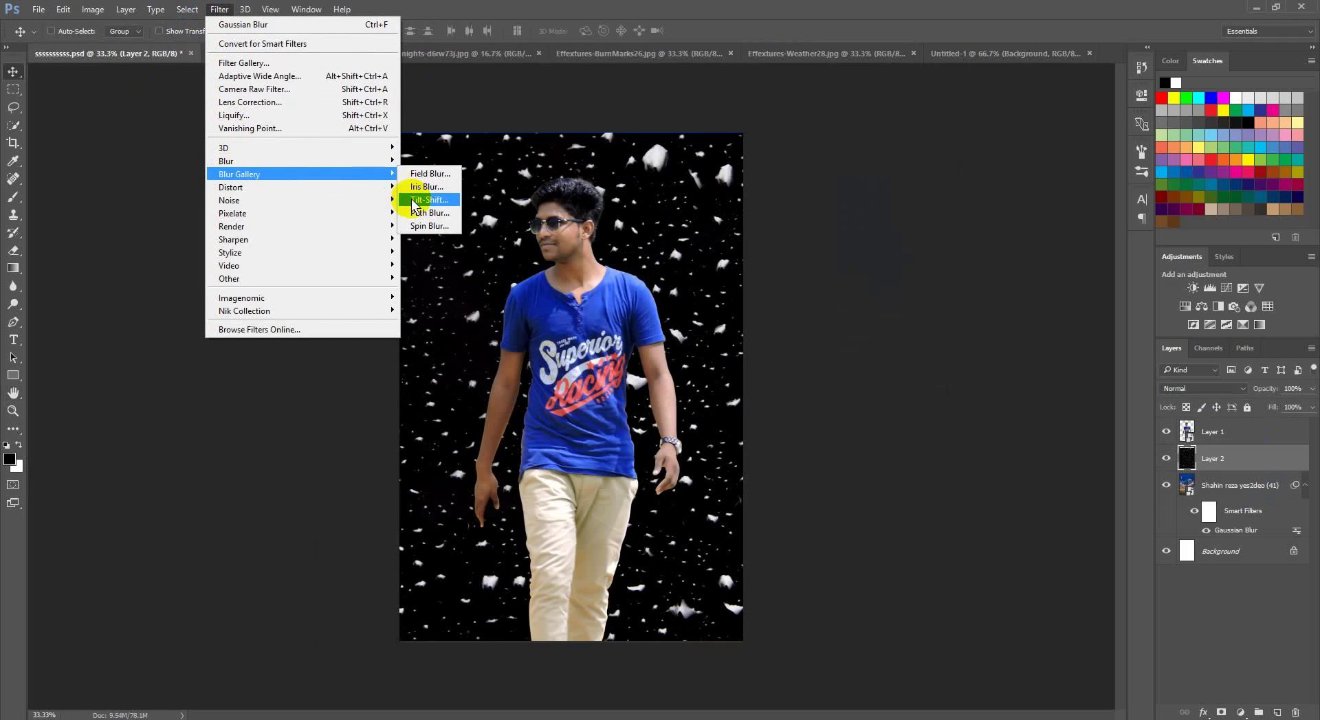
mouse_move(225, 161)
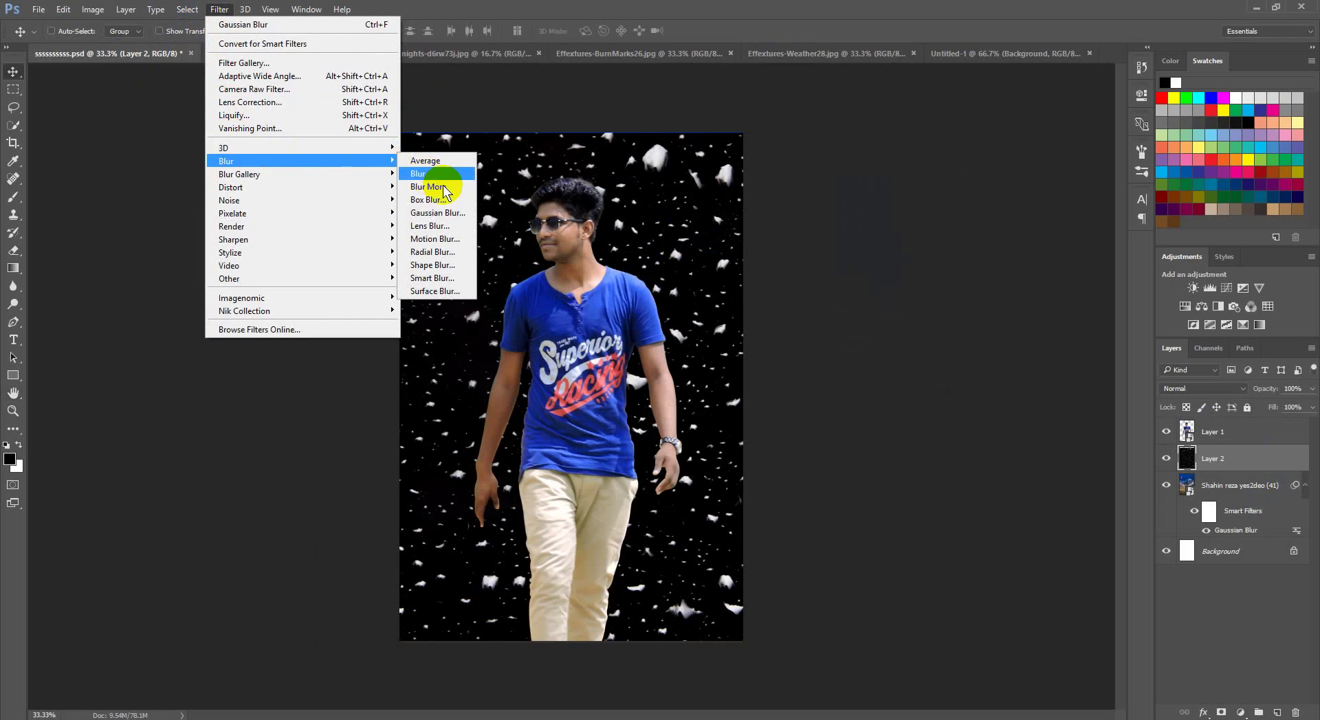
click(451, 240)
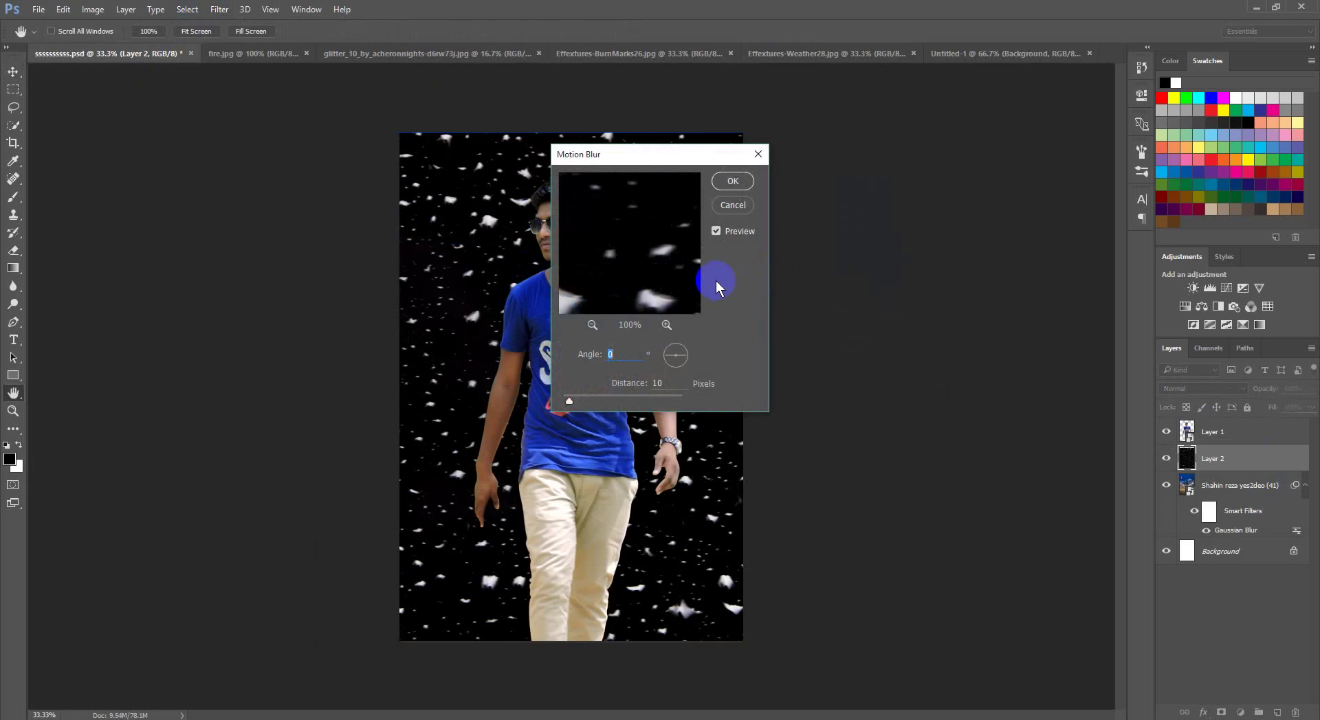
drag(646, 153, 856, 137)
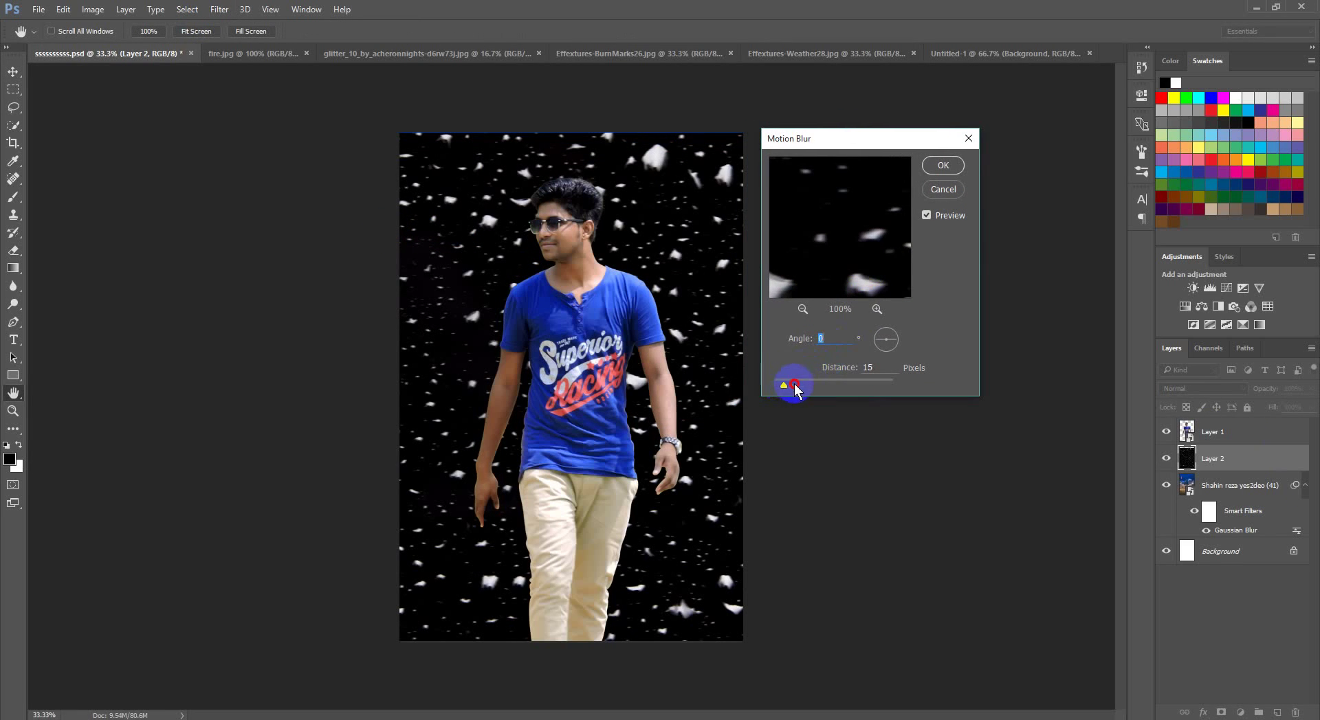
click(847, 368)
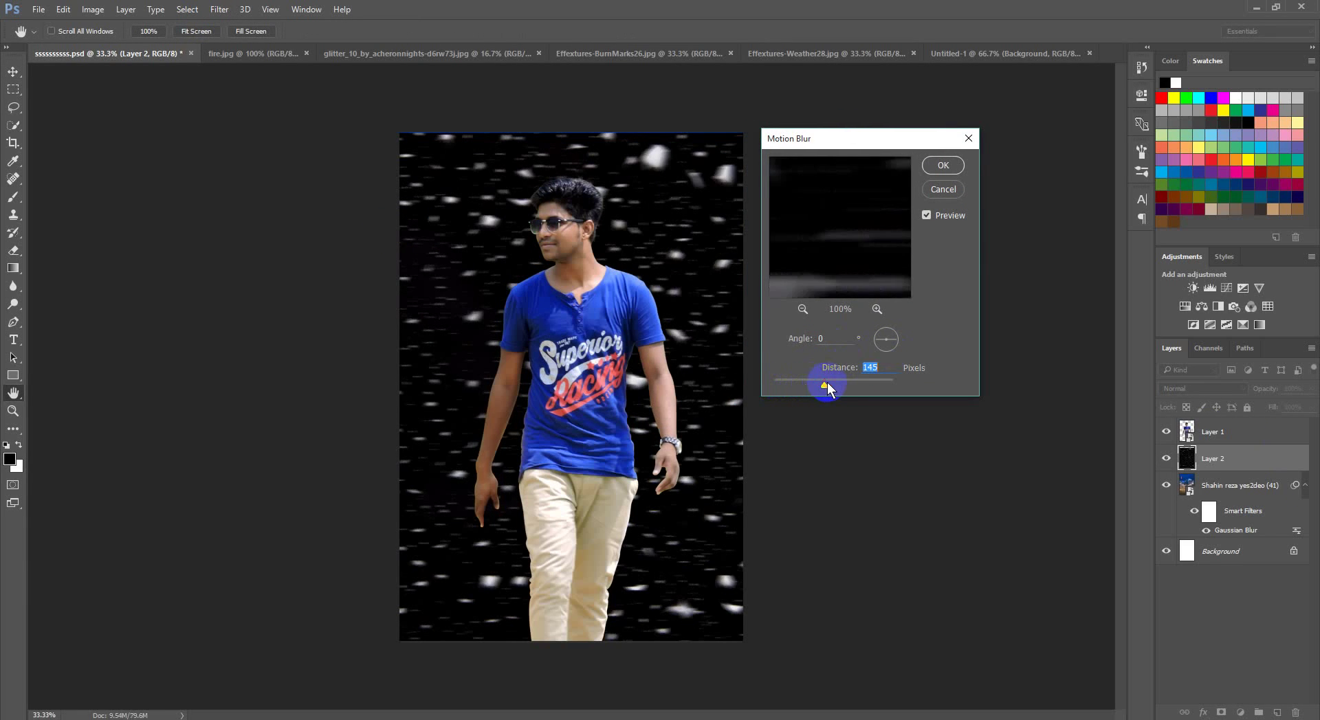
drag(806, 386, 824, 384)
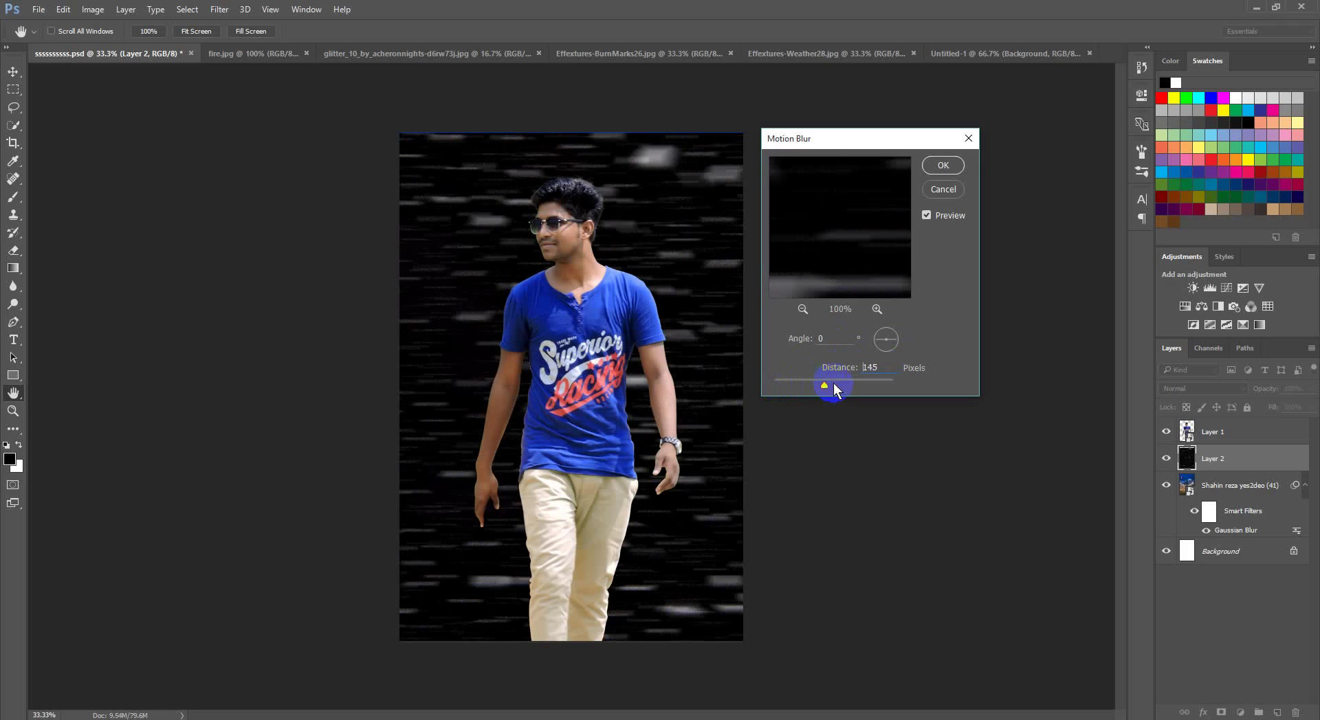
click(898, 333)
click(895, 333)
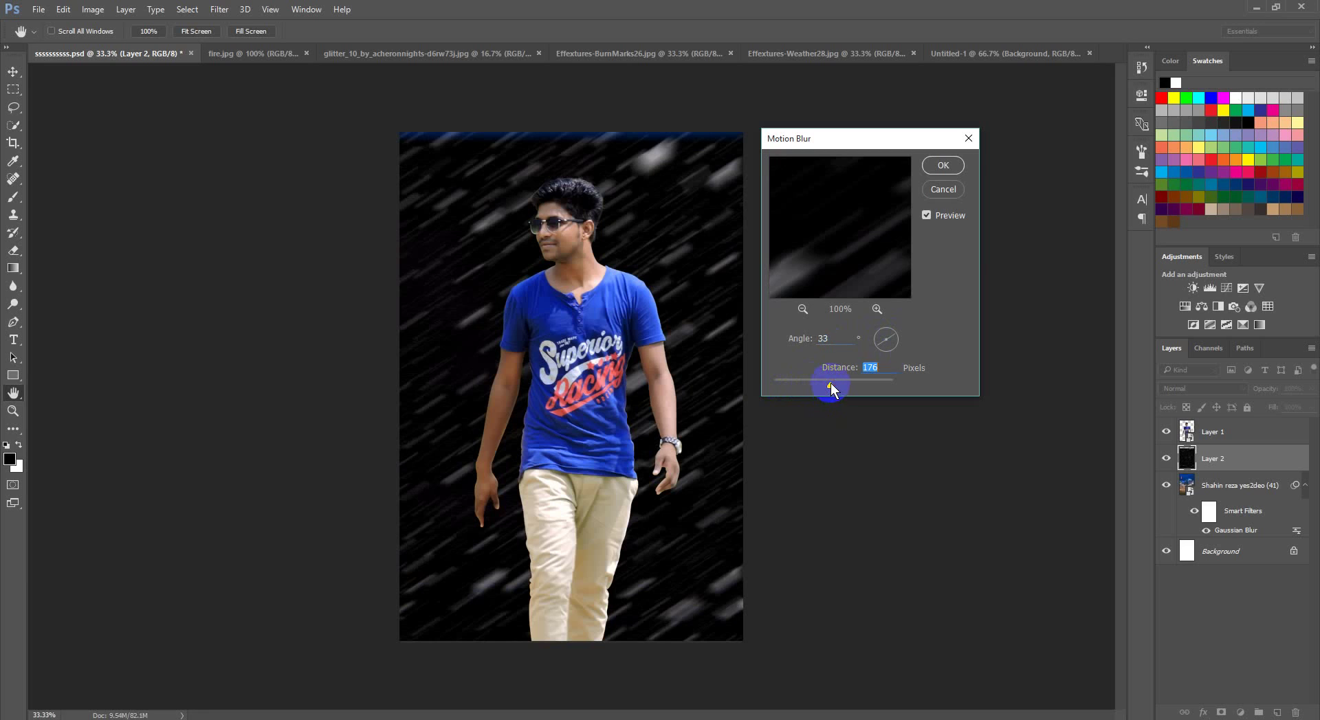
click(939, 167)
Reposition the rain-streak layer and set its blend mode to Screen
key(v)
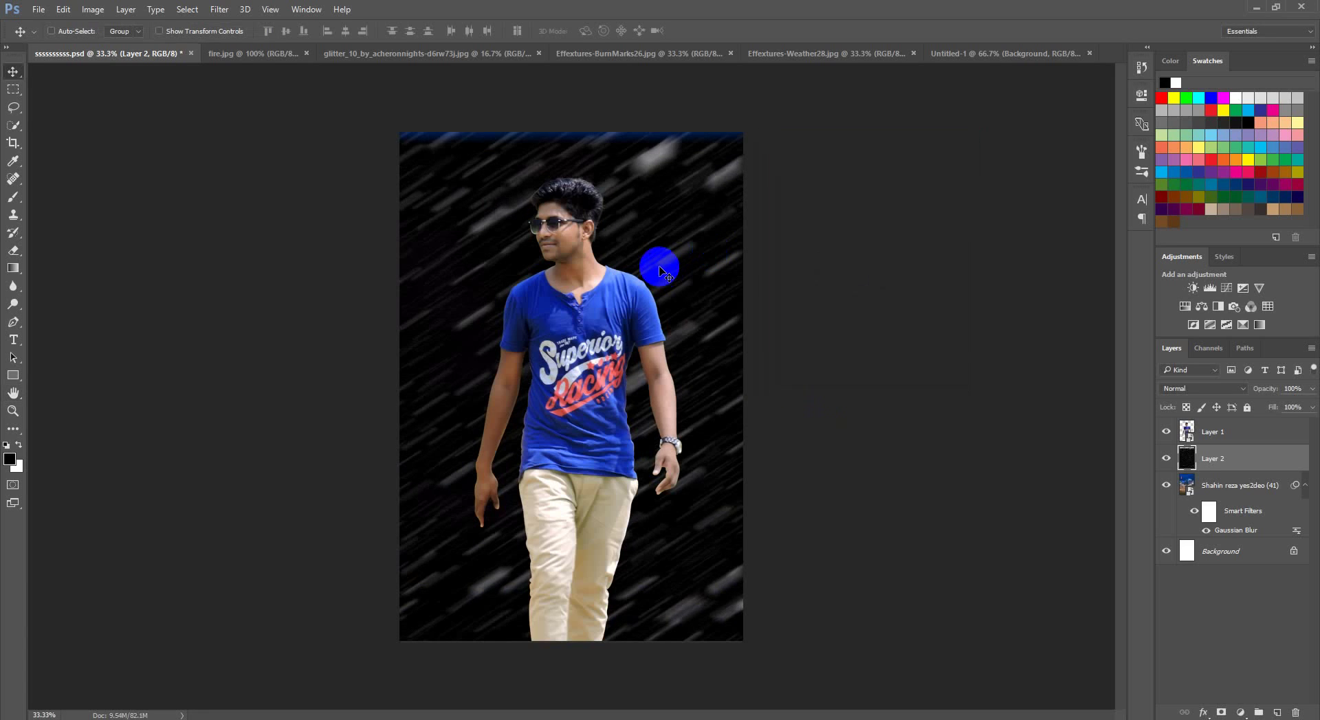
drag(654, 266, 658, 255)
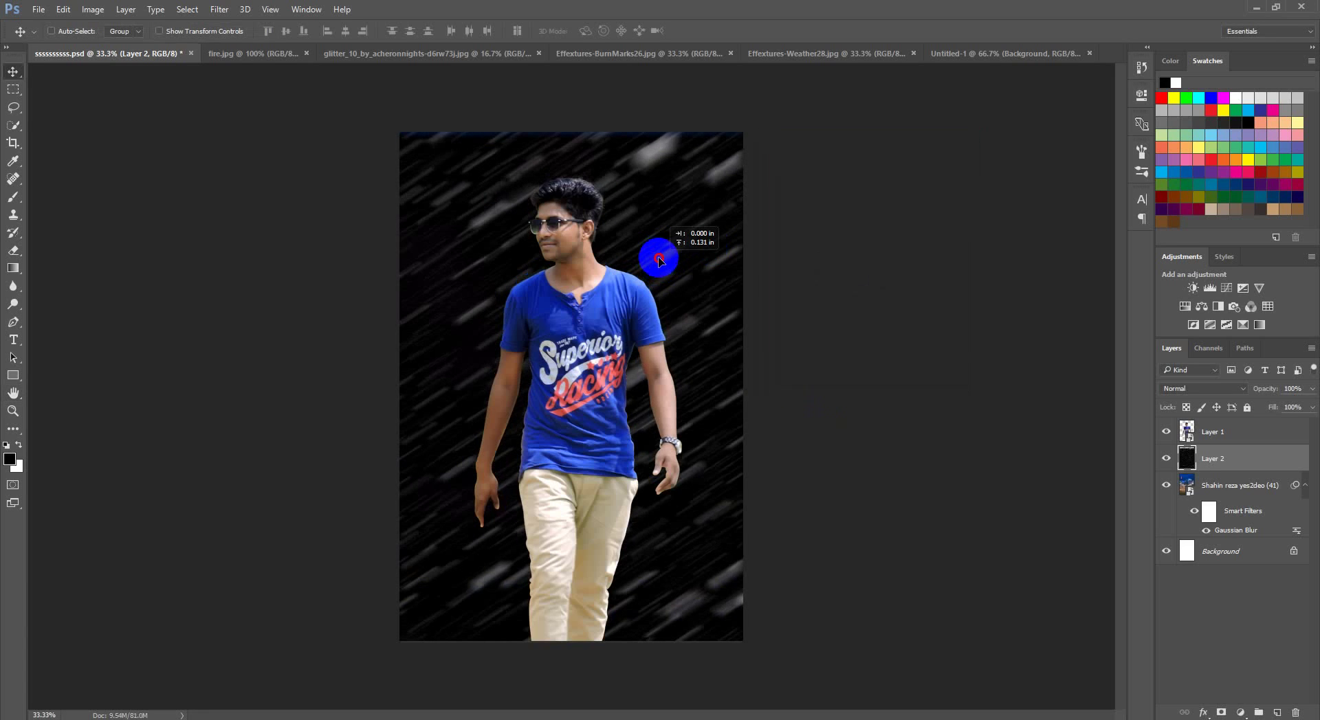
click(1203, 388)
click(1179, 483)
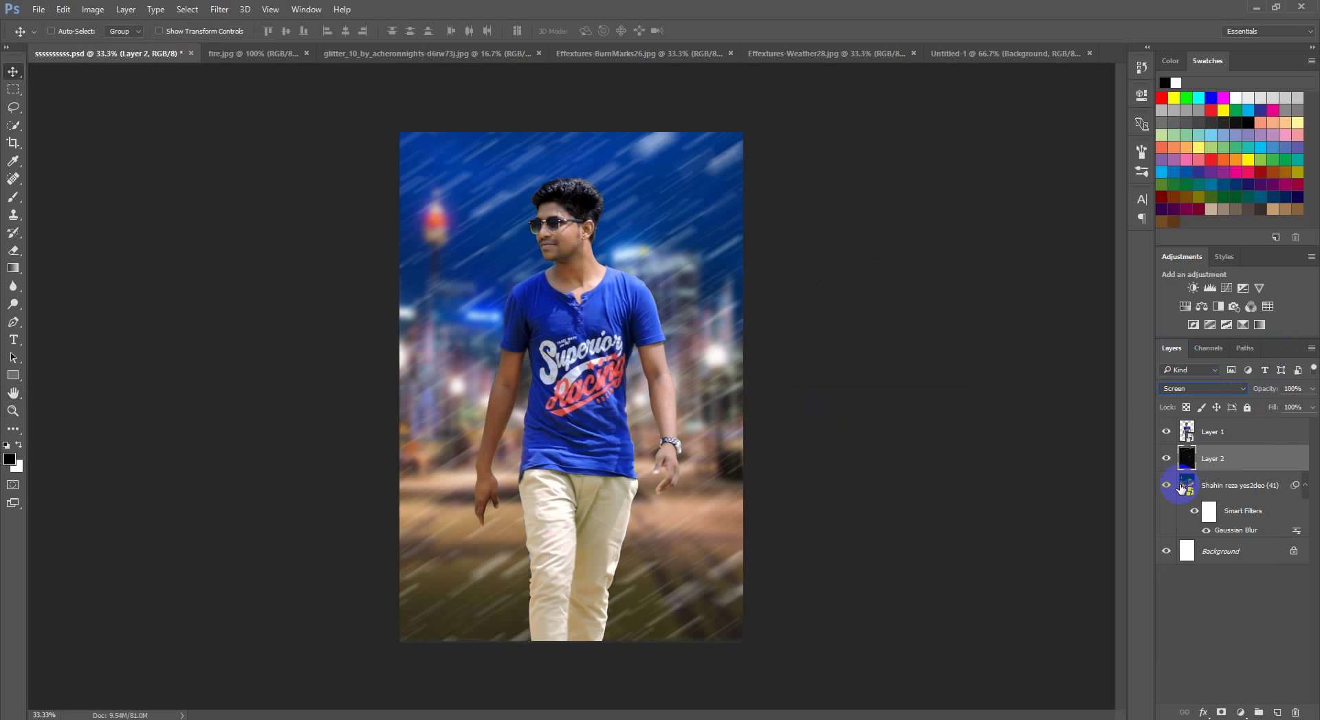
key(ctrl)
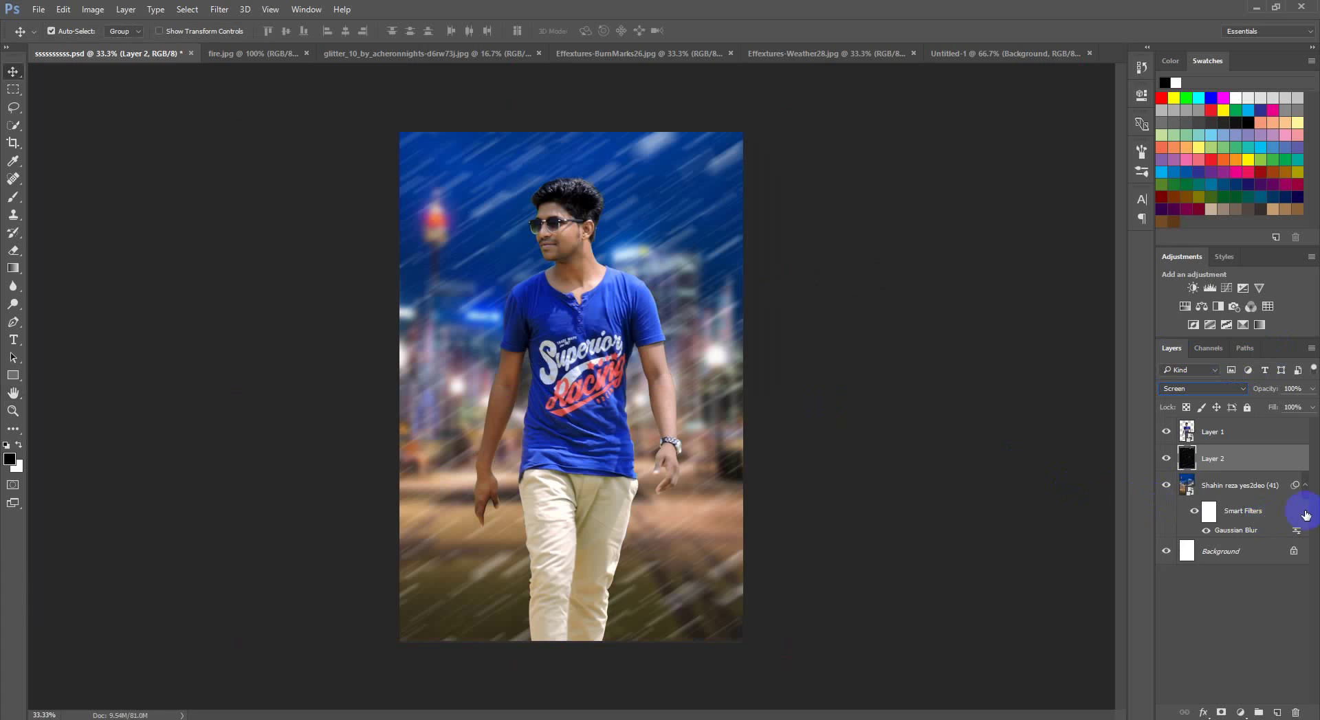
Duplicate the rain layer as Layer 2 copy and shift it slightly down
right_click(1284, 472)
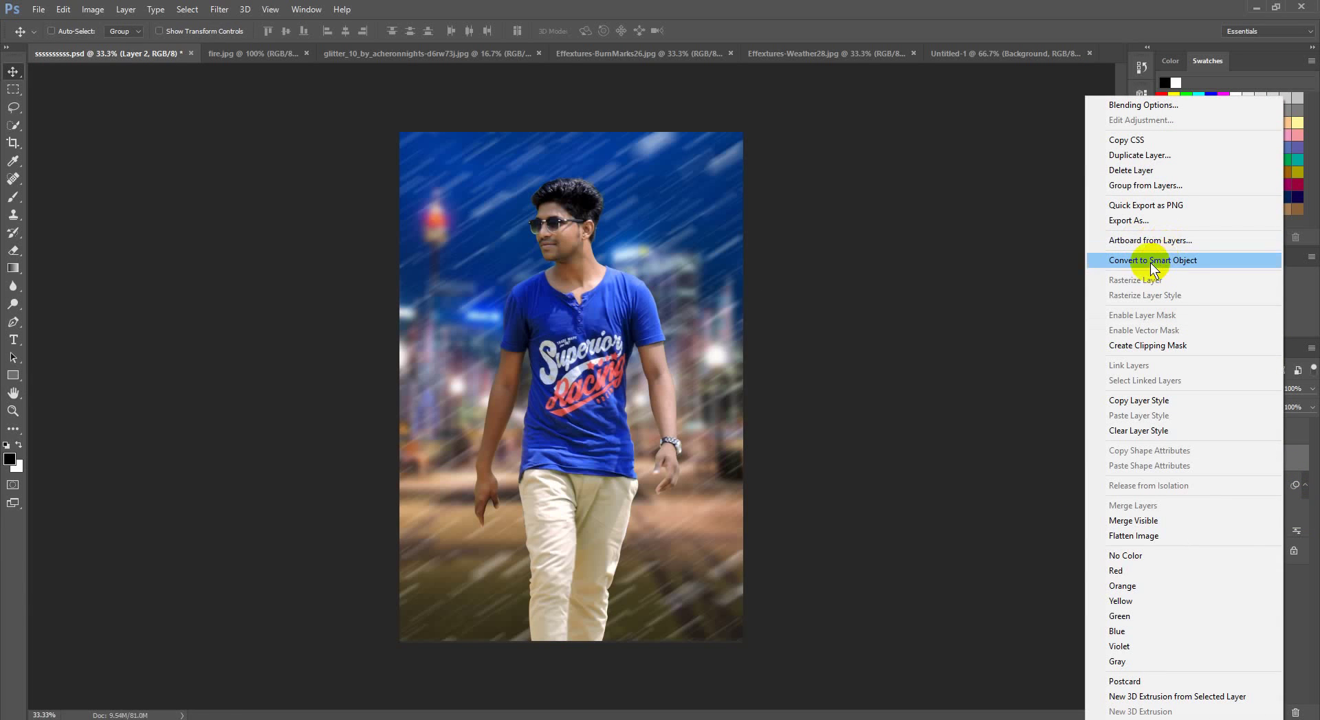
click(1135, 155)
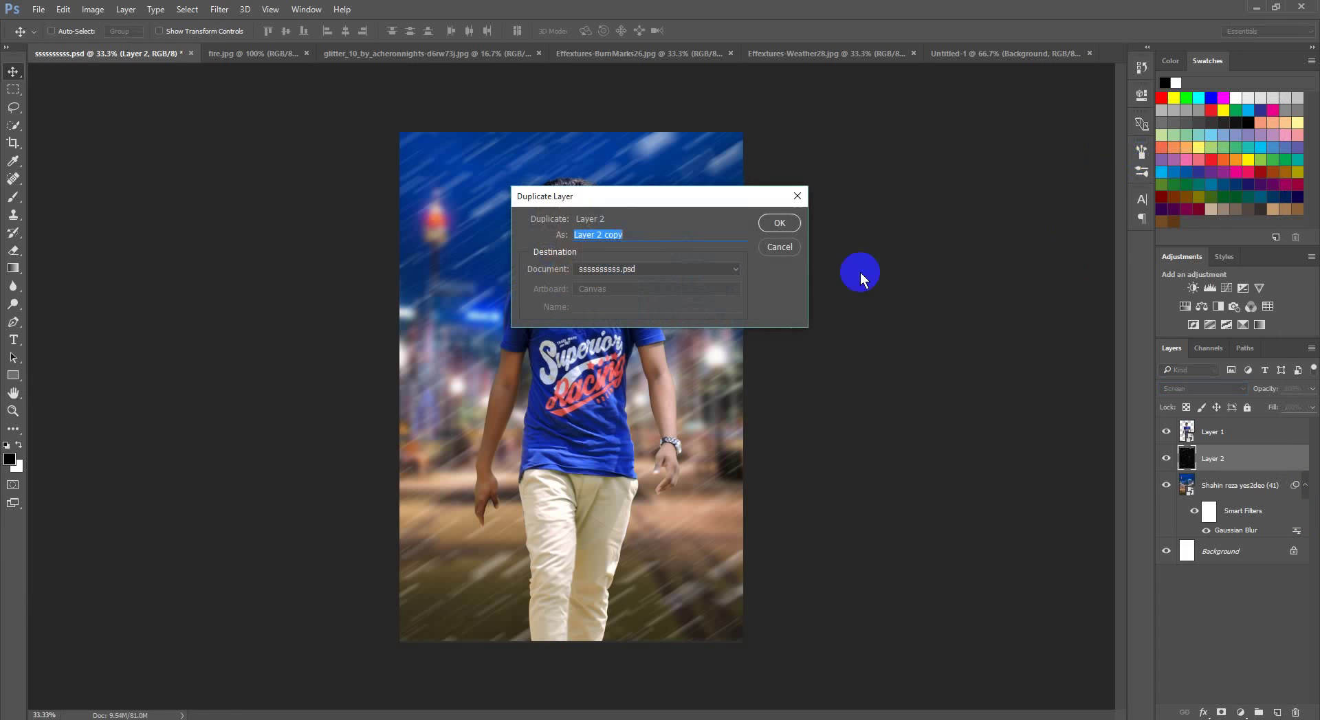
click(787, 227)
drag(1263, 463, 1258, 455)
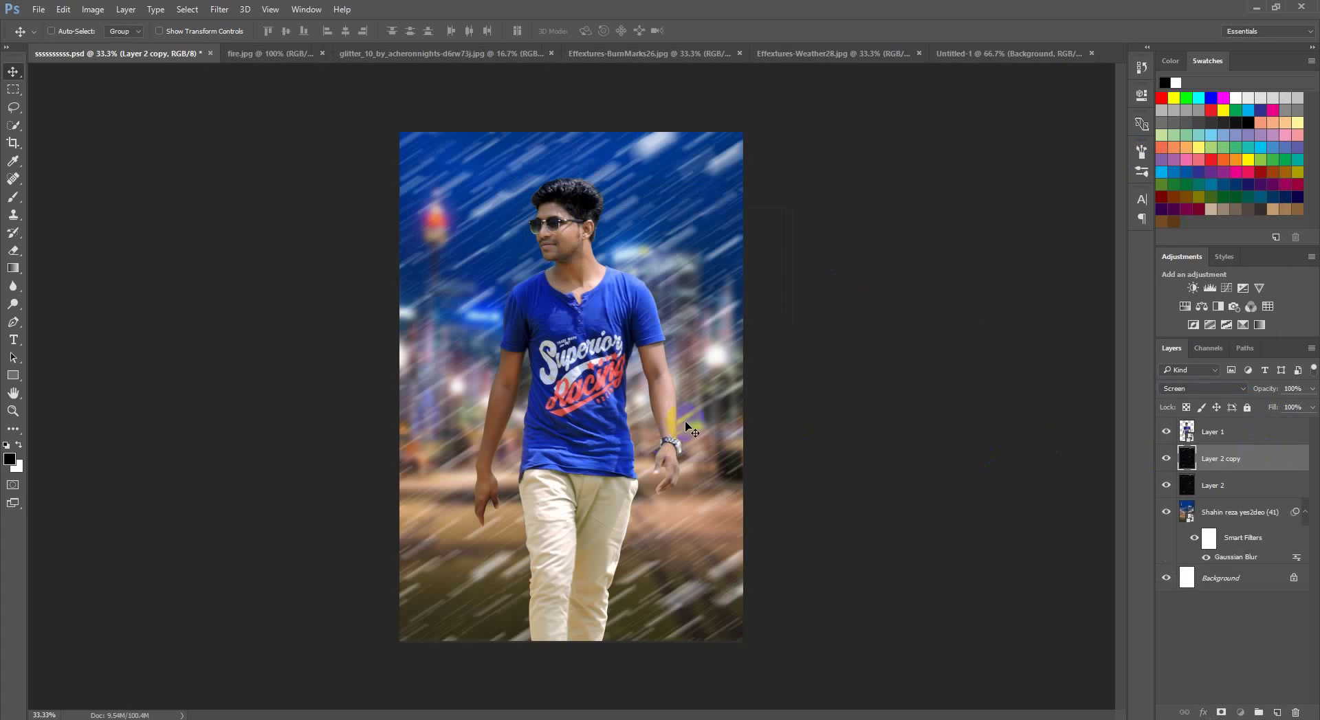
drag(684, 411, 674, 415)
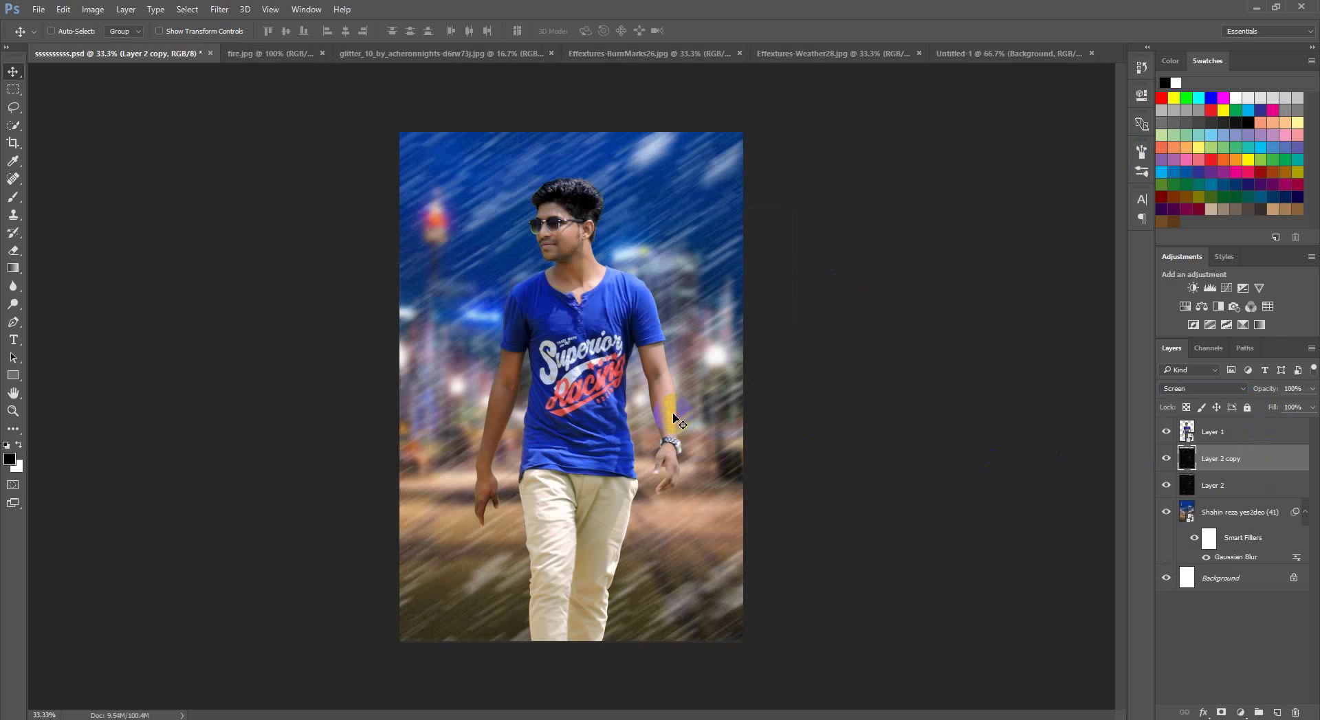
Streak Layer 2 copy with a 33°, 180-pixel Motion Blur and bring up the Weather28 texture
click(217, 10)
mouse_move(226, 161)
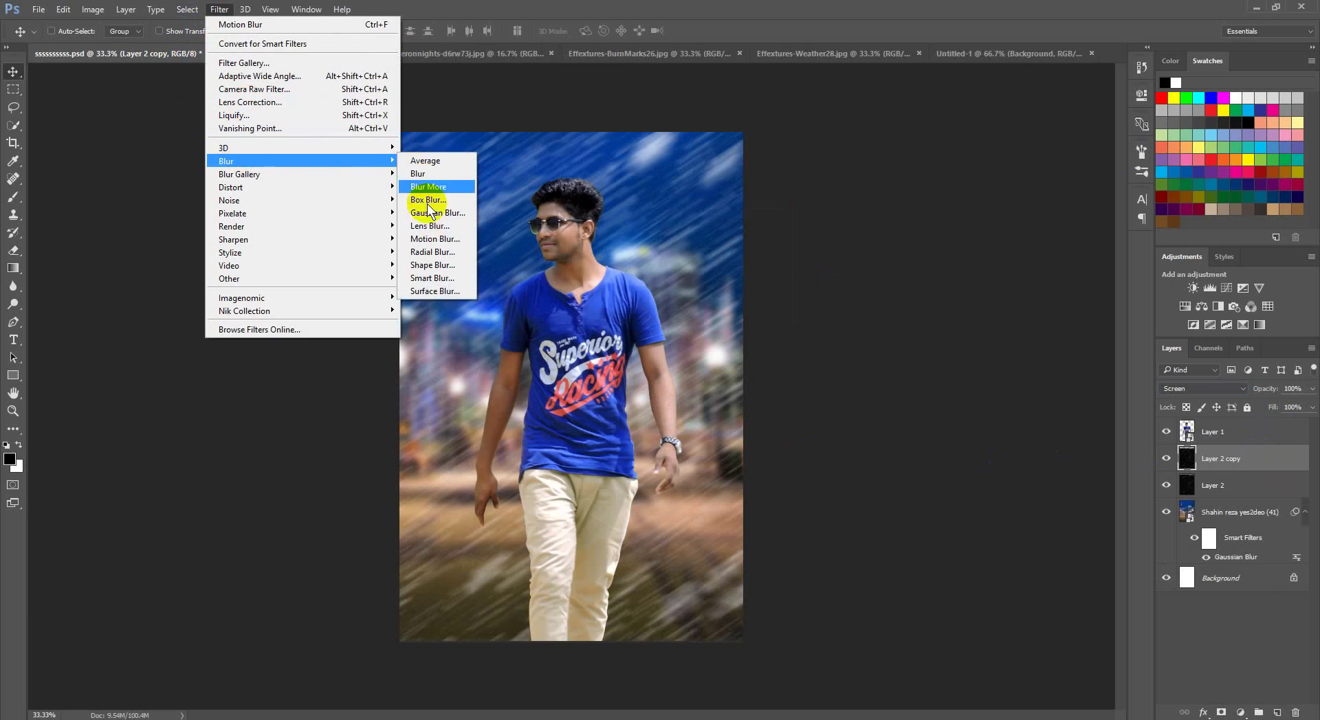
click(430, 239)
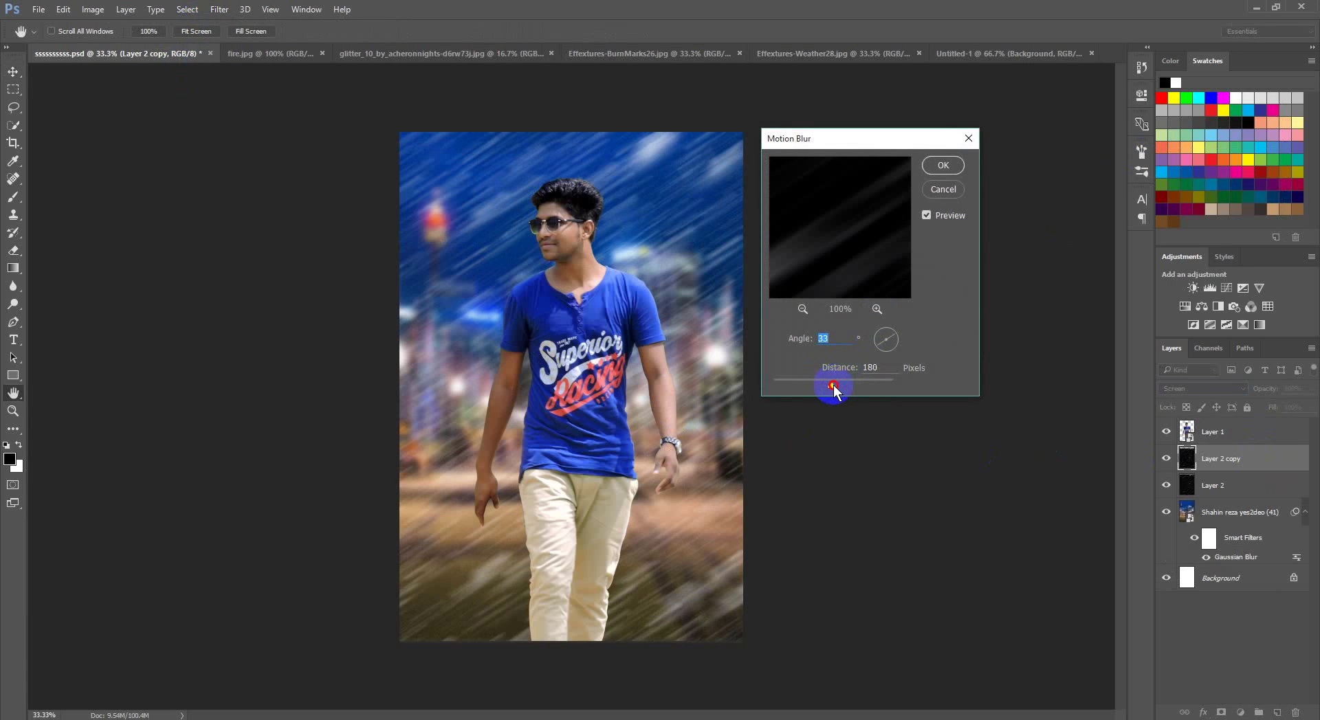
click(940, 180)
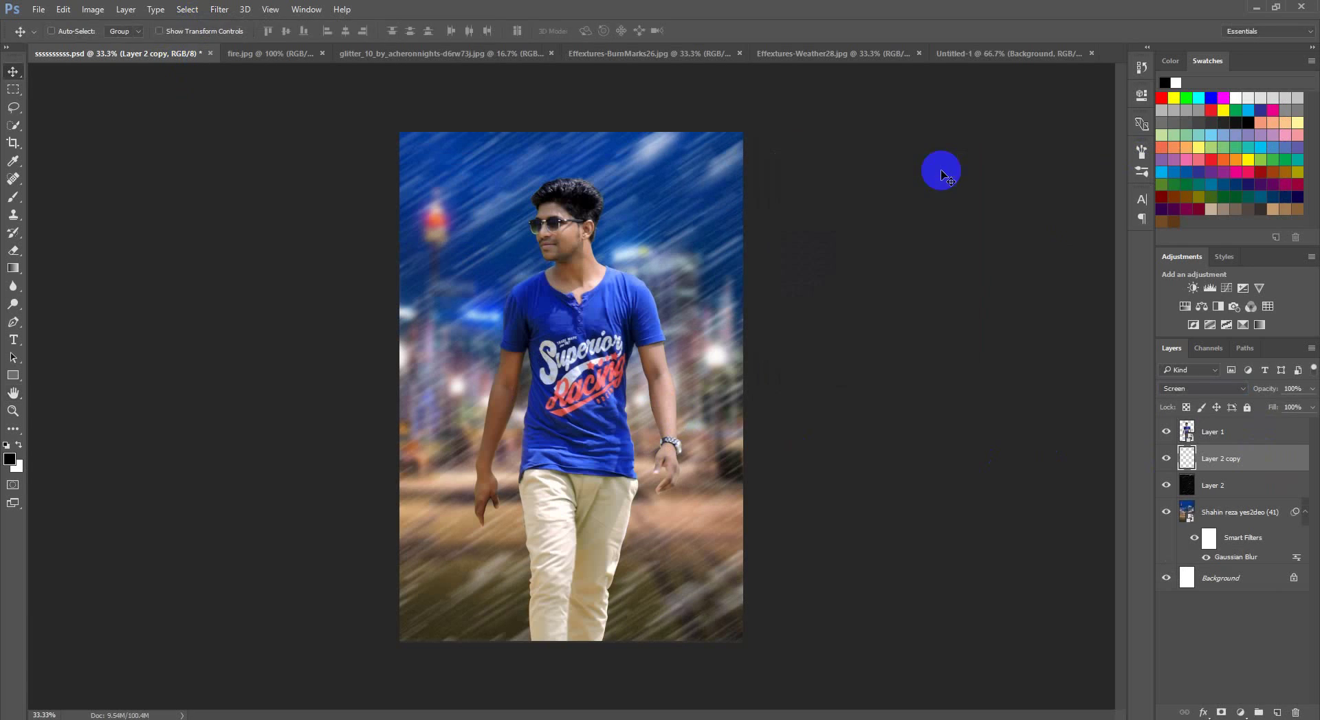
click(937, 59)
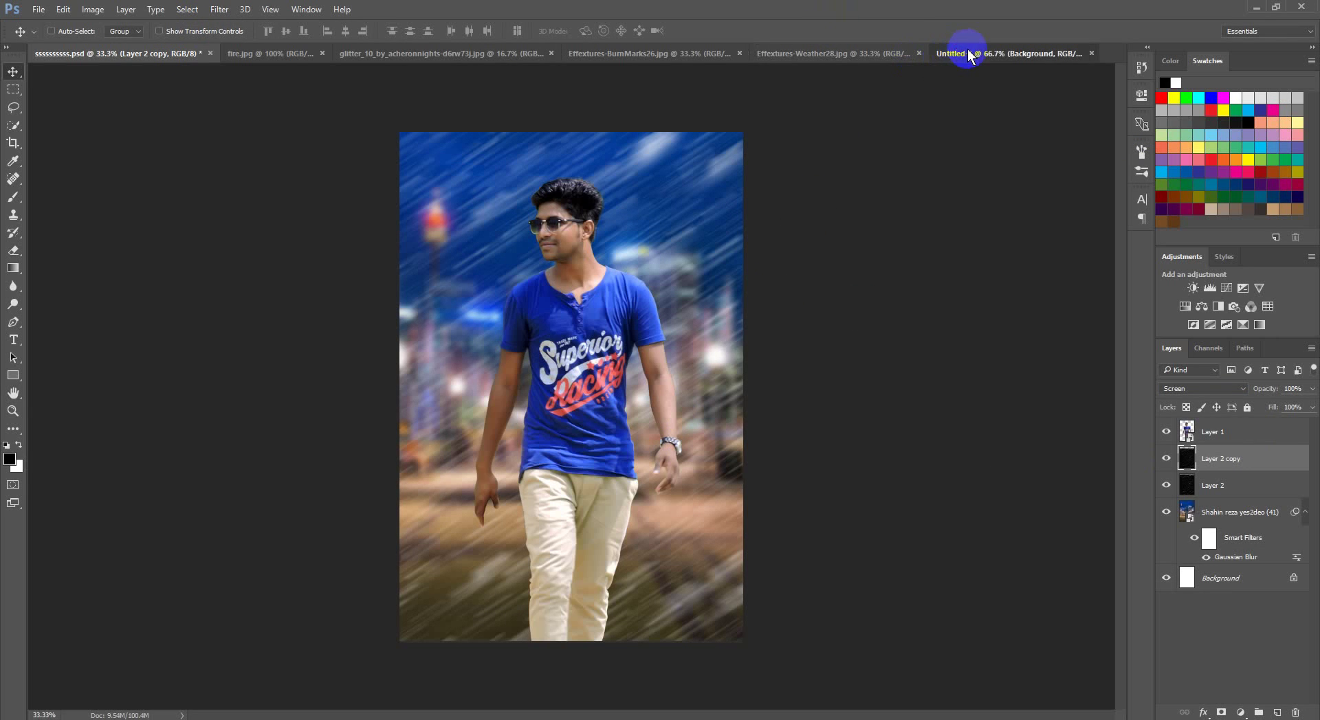
click(843, 55)
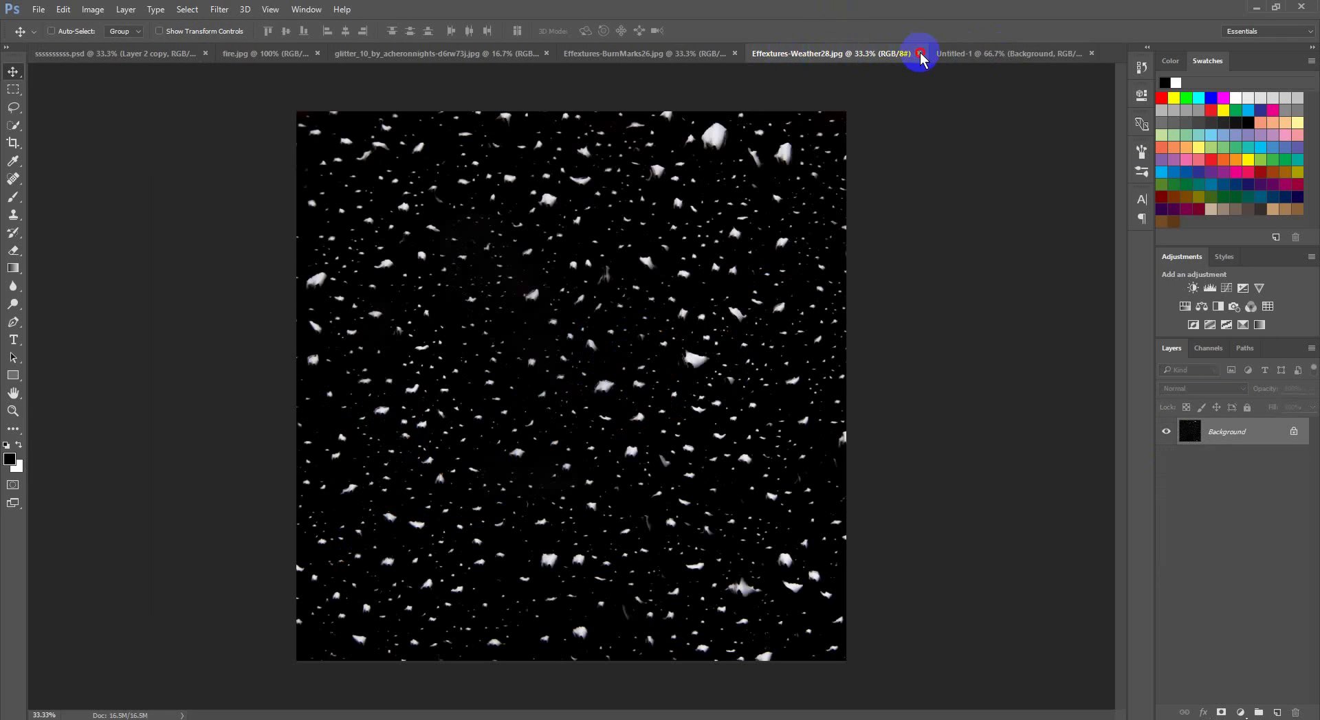
Close Weather28 and drop the BurnMarks26 spark texture into the poster as Layer 3
click(919, 53)
click(665, 56)
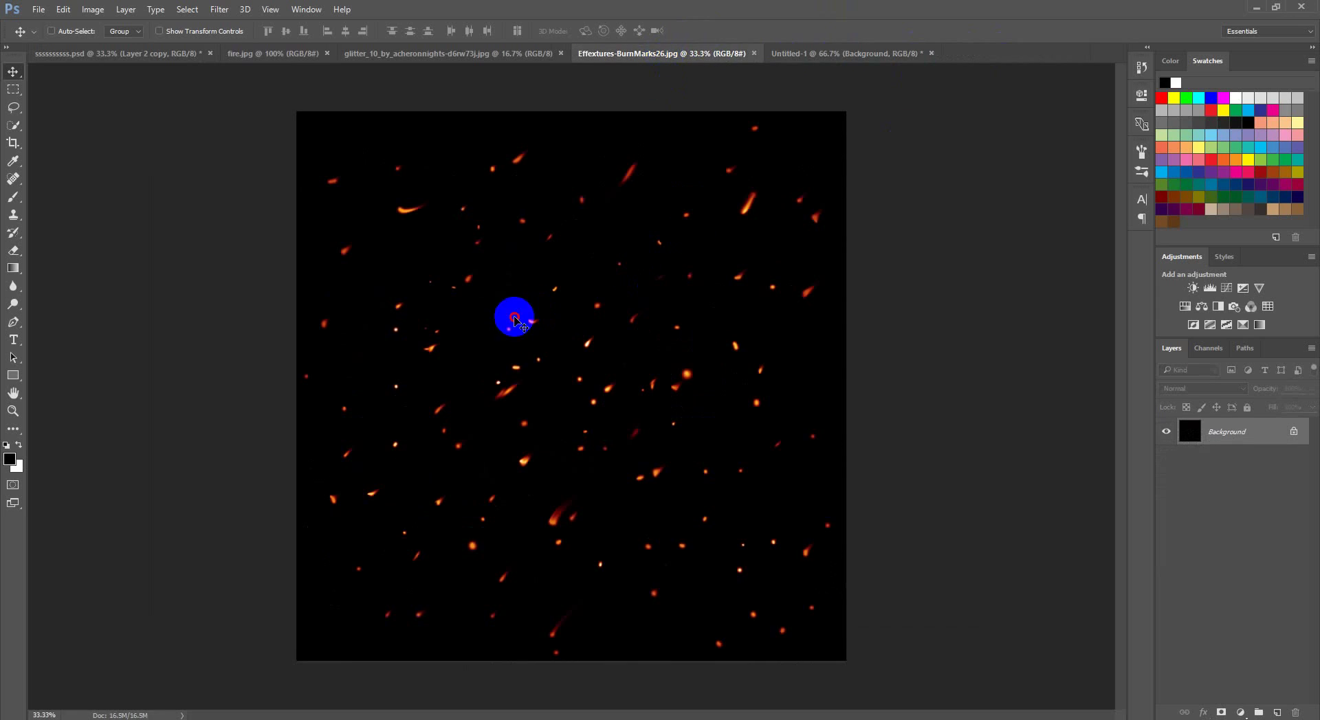
click(153, 55)
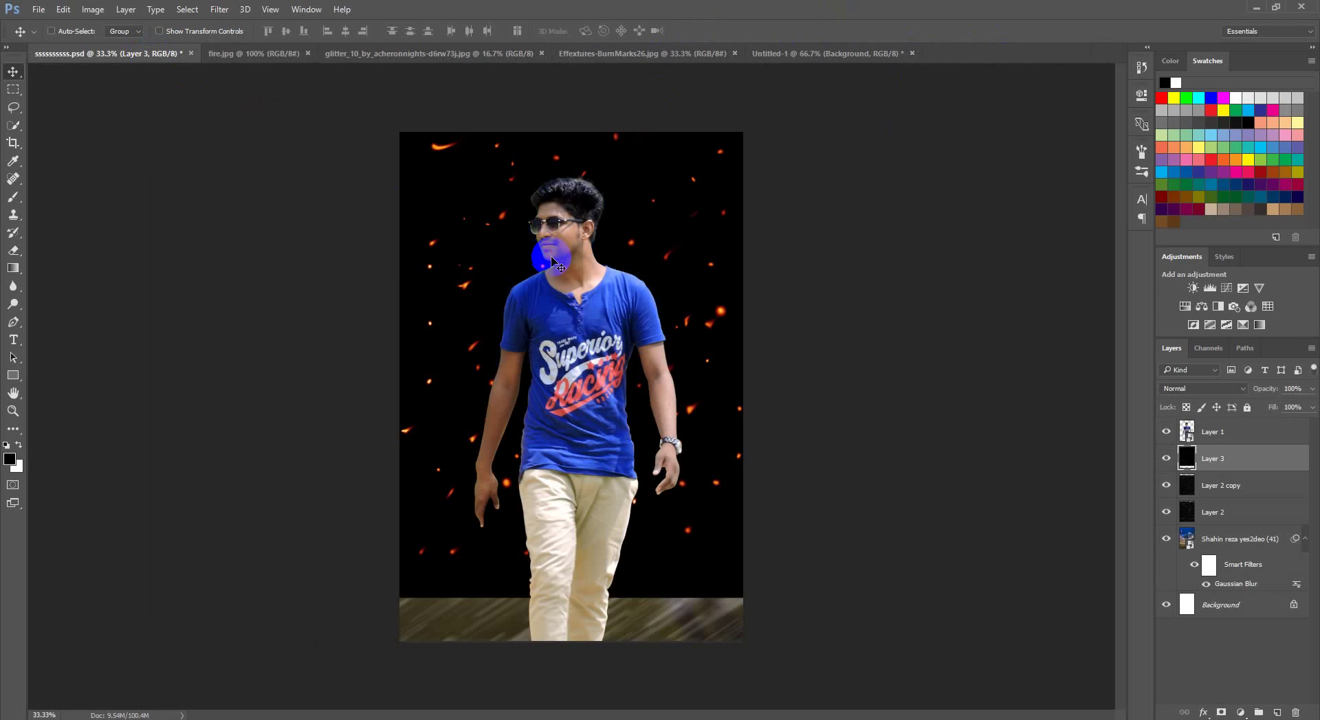
drag(548, 256, 630, 339)
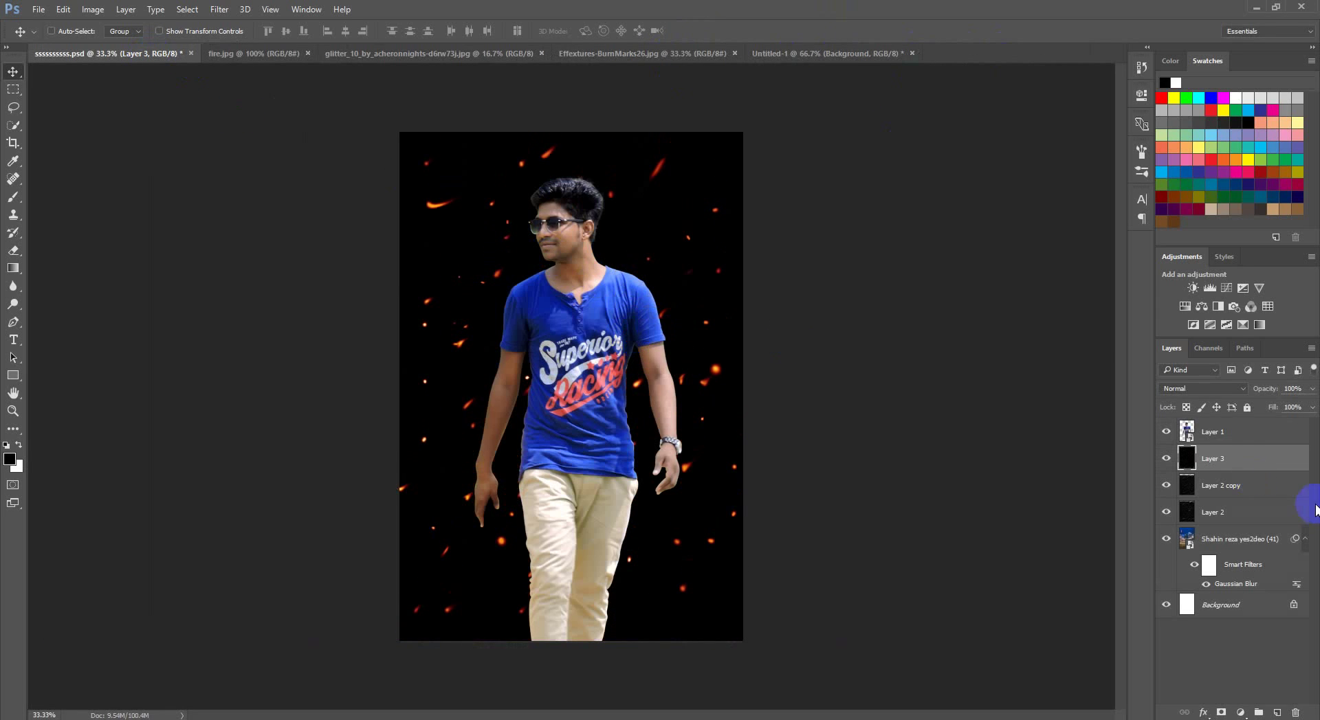
Motion-blur the sparks at 33°, 201 pixels, set Screen blend, and drag an offset copy
click(218, 9)
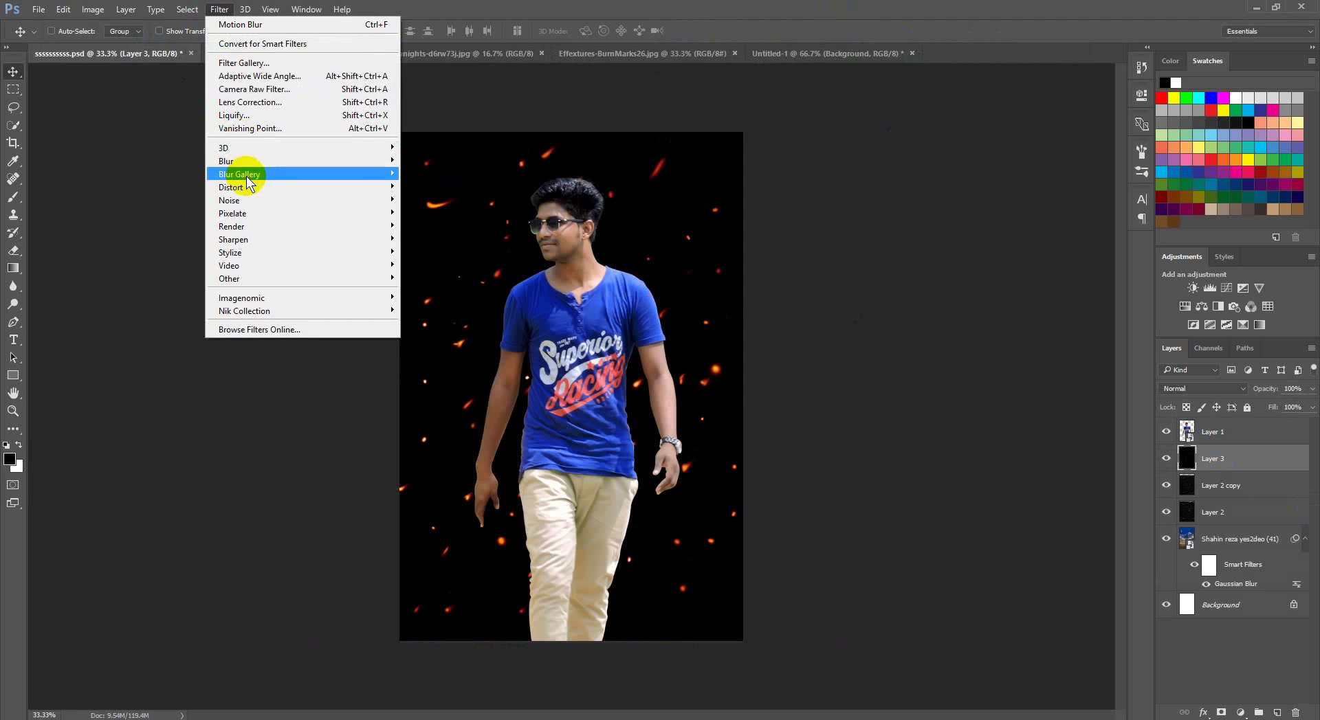
mouse_move(226, 161)
click(440, 239)
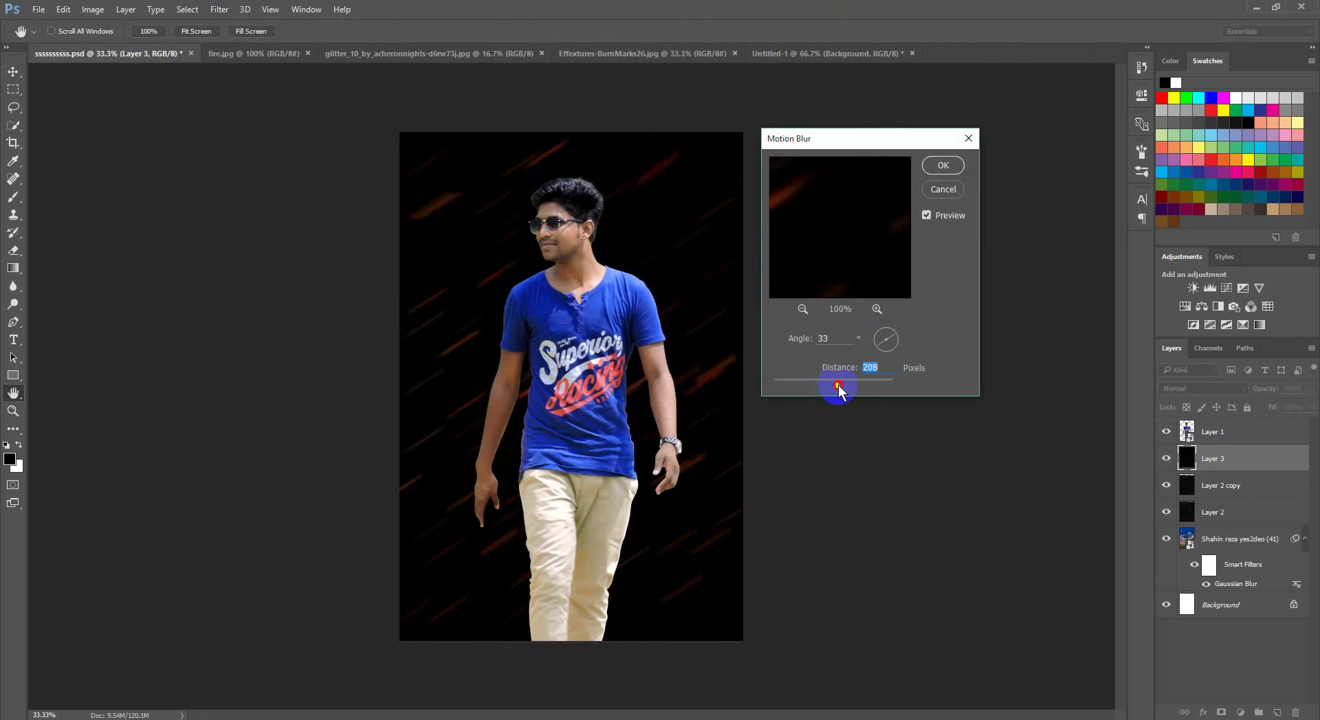
click(943, 166)
click(1178, 389)
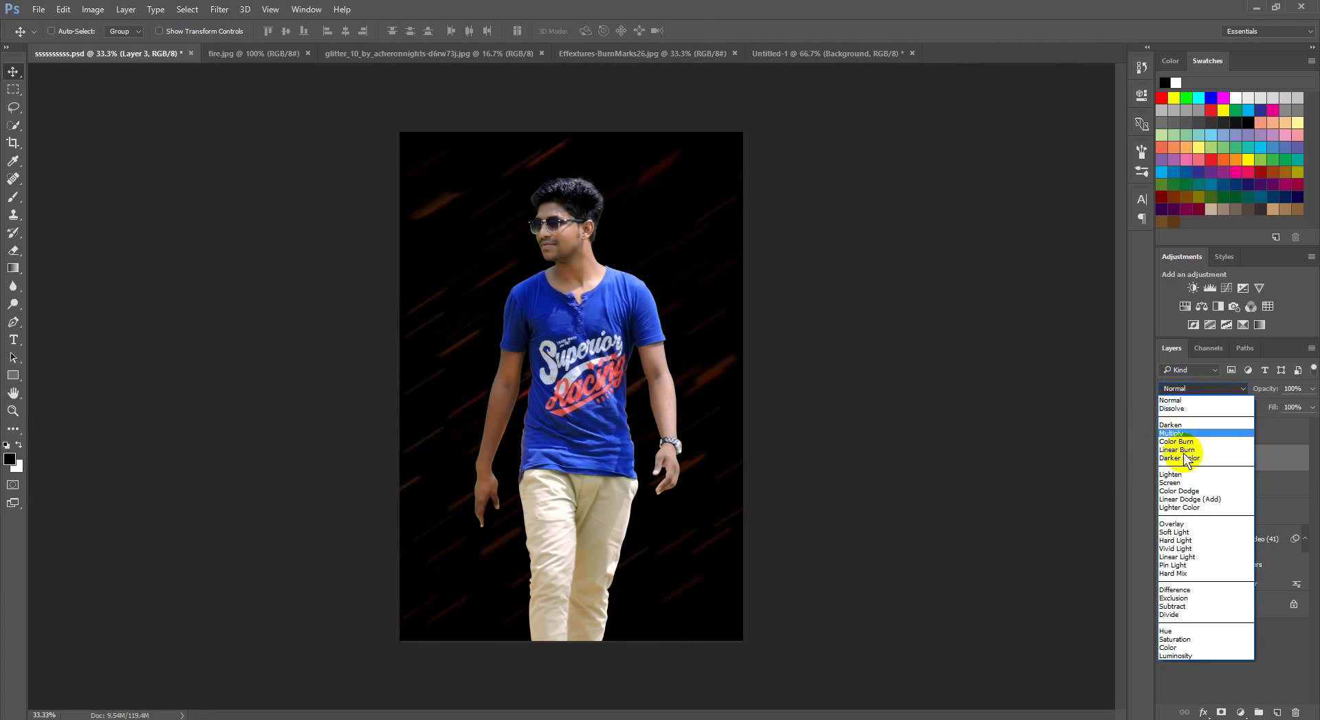
click(1172, 482)
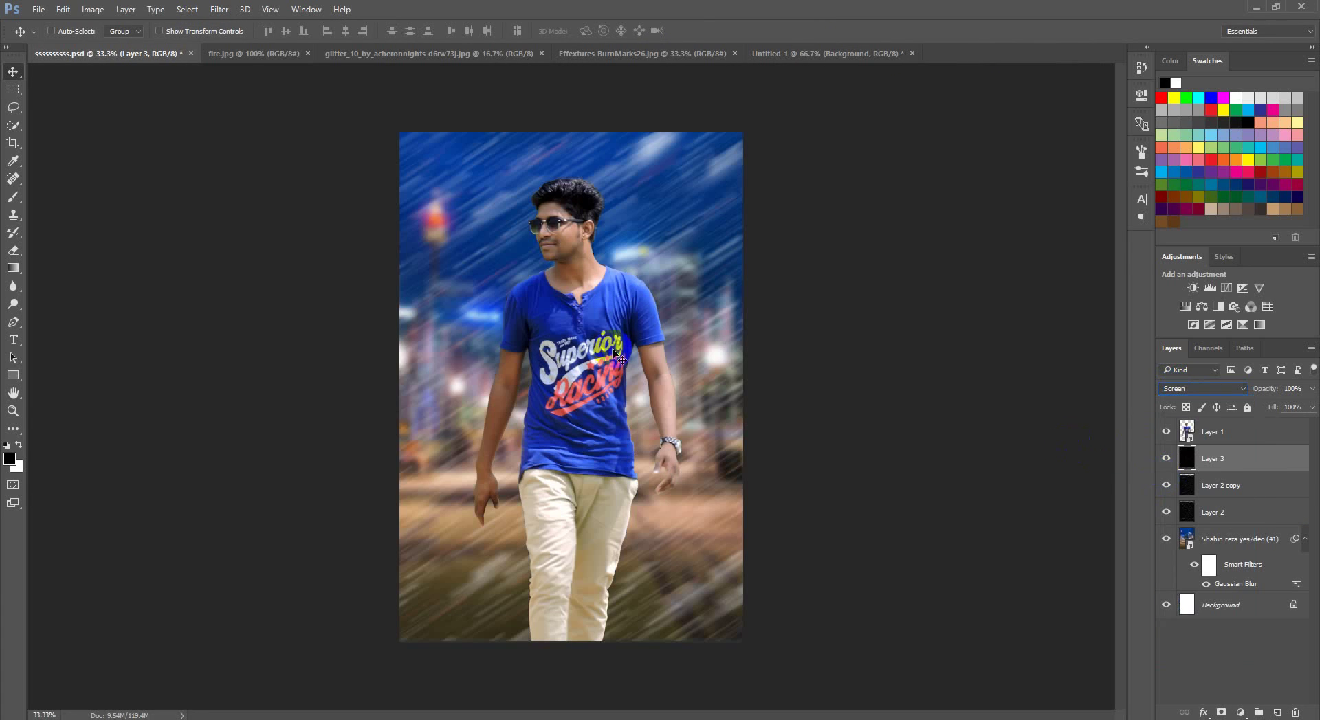
drag(670, 360, 563, 268)
key(ctrl)
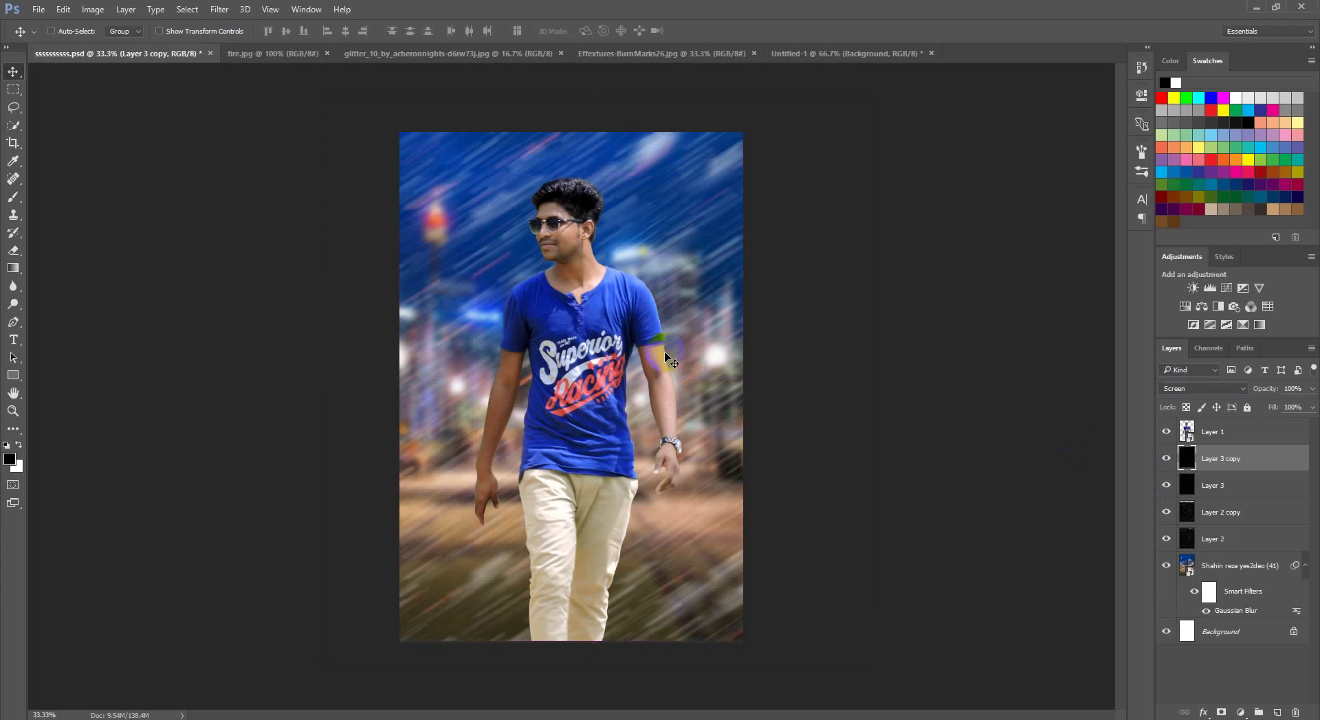
Close BurnMarks26 and drop the glitter_10 image into the poster as Layer 4
click(457, 54)
click(647, 54)
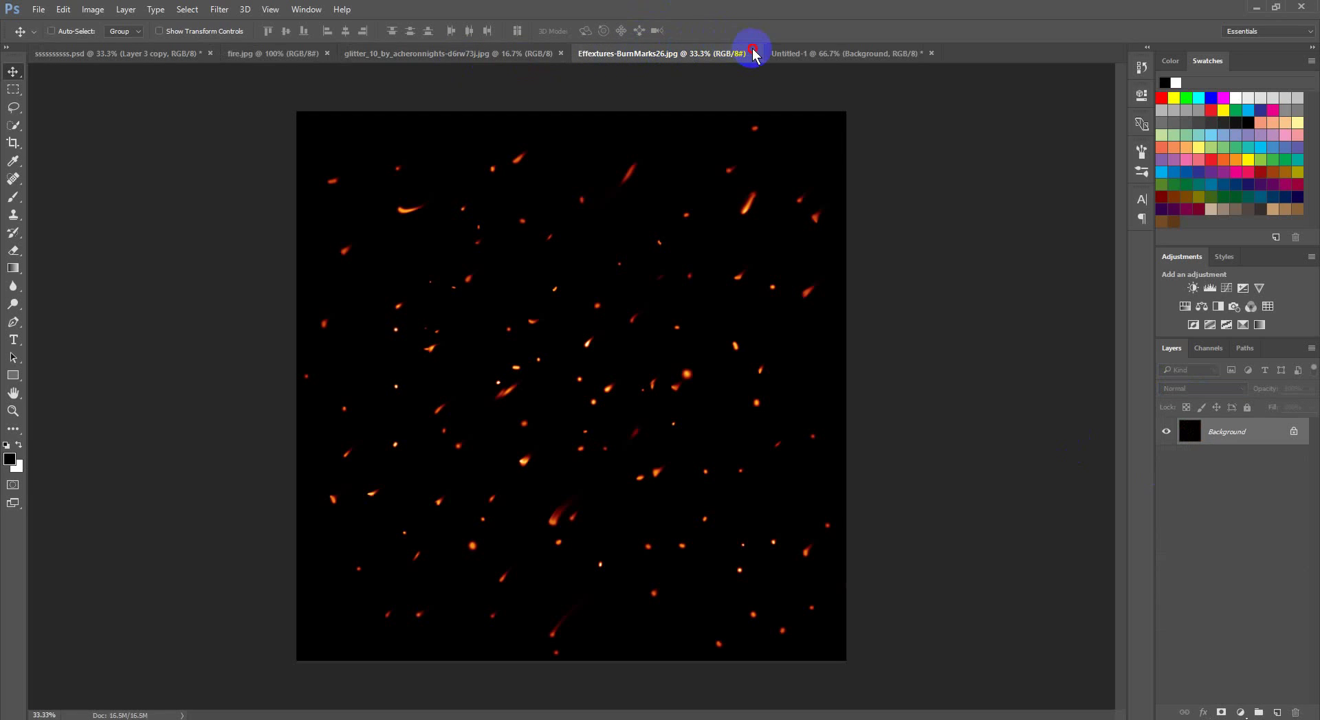
click(754, 54)
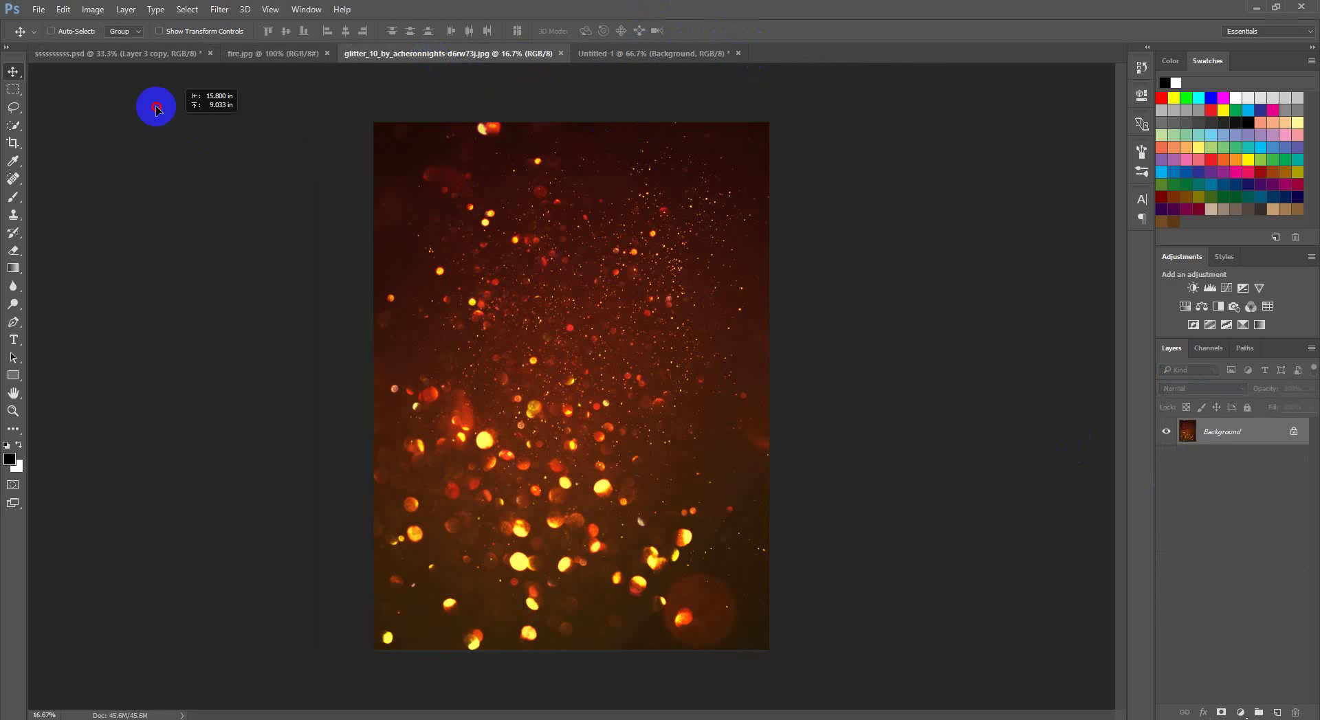
drag(140, 59, 530, 275)
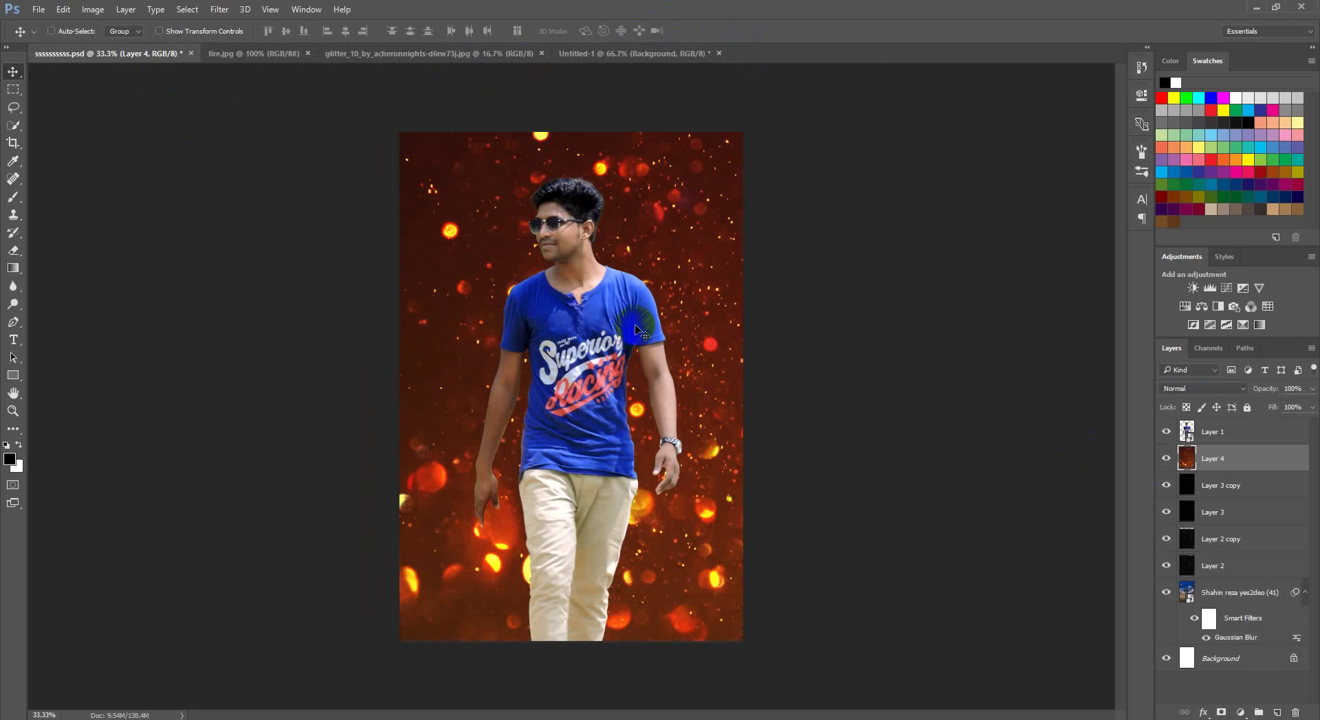
Shift glitter Layer 4, motion-blur it at 33°, 232 pixels, and set it to Screen
drag(628, 302, 609, 276)
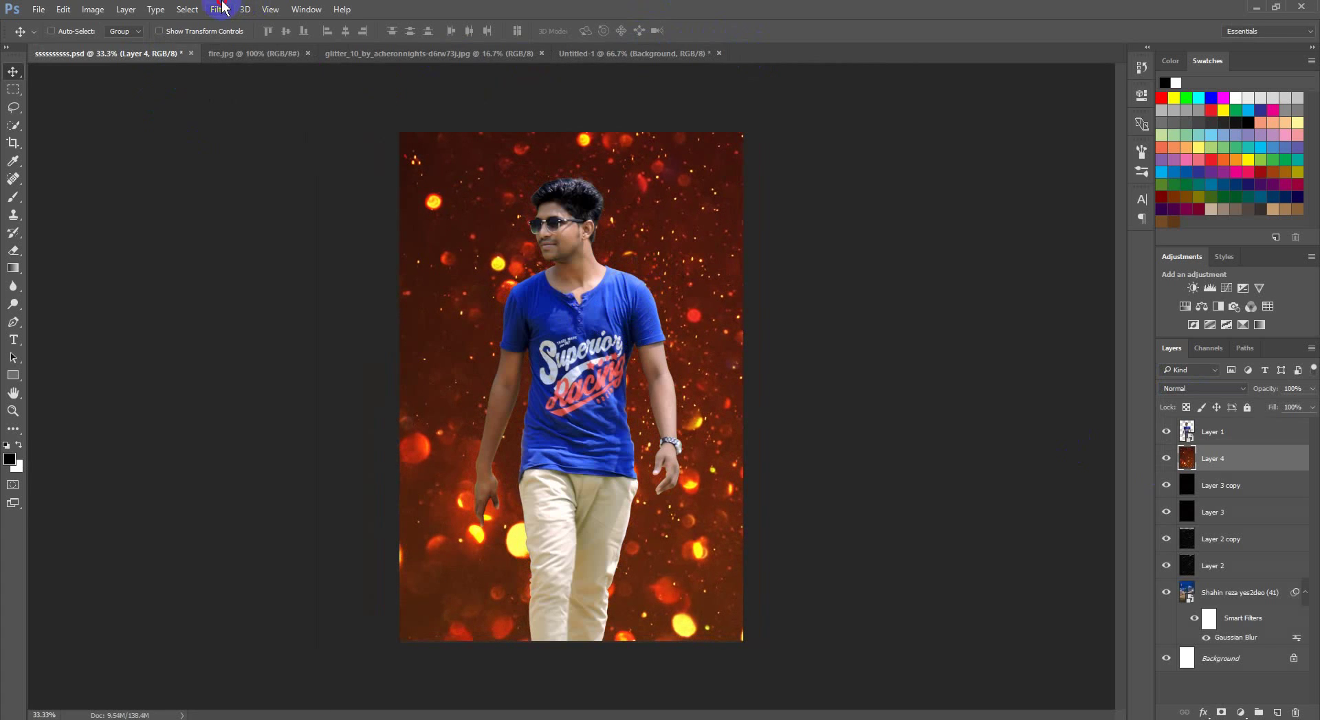
click(219, 9)
mouse_move(226, 161)
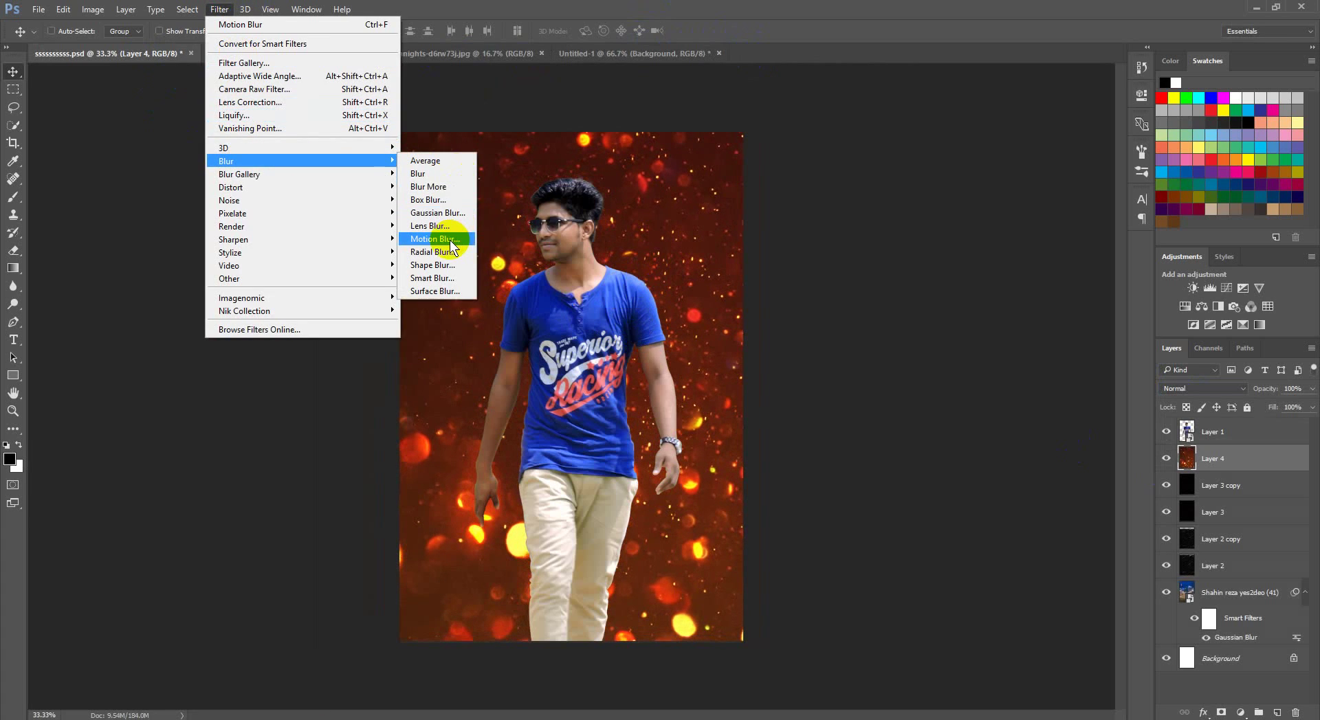
click(450, 241)
drag(836, 387, 841, 385)
click(943, 168)
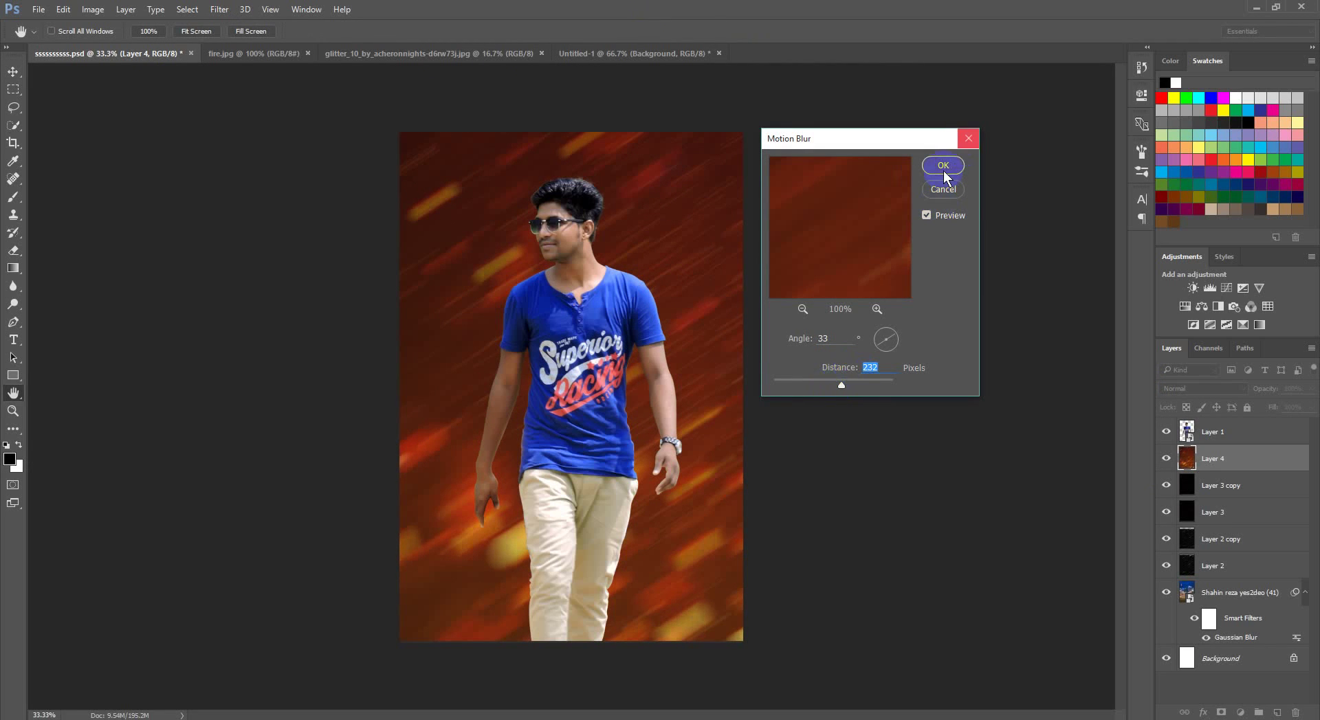
click(1199, 388)
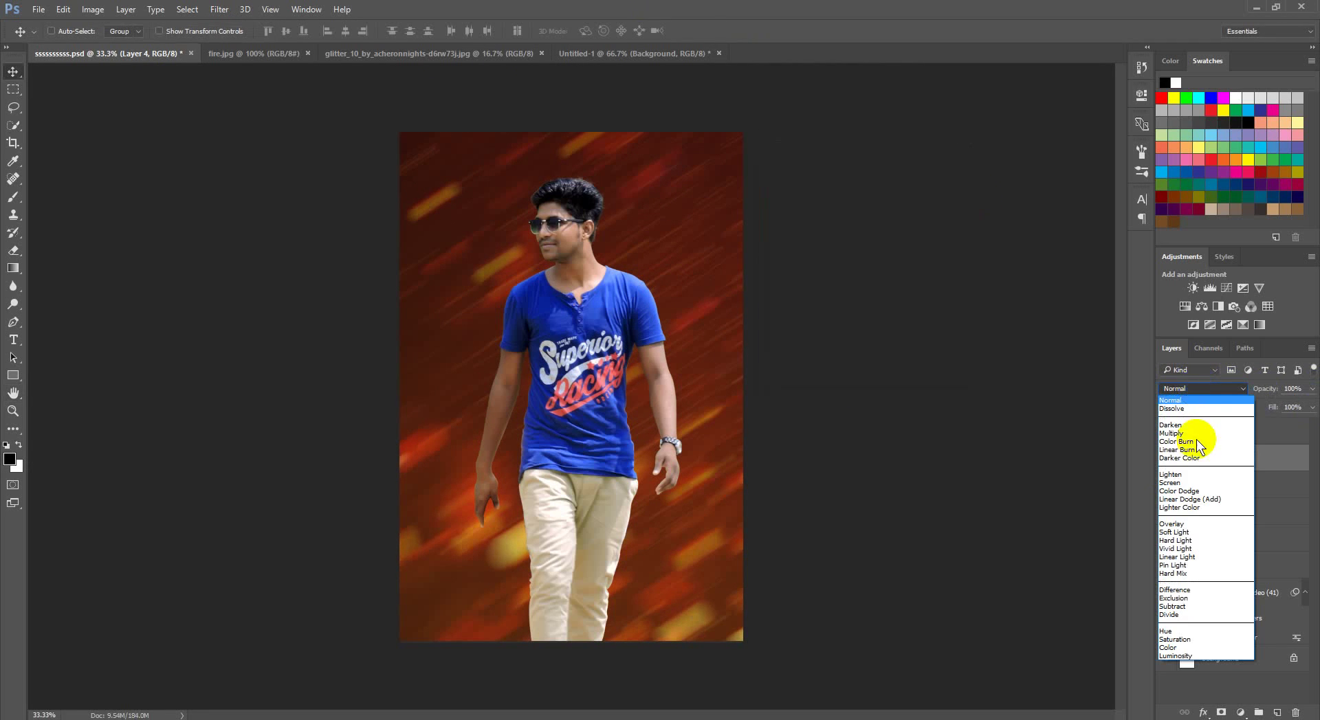
click(1189, 483)
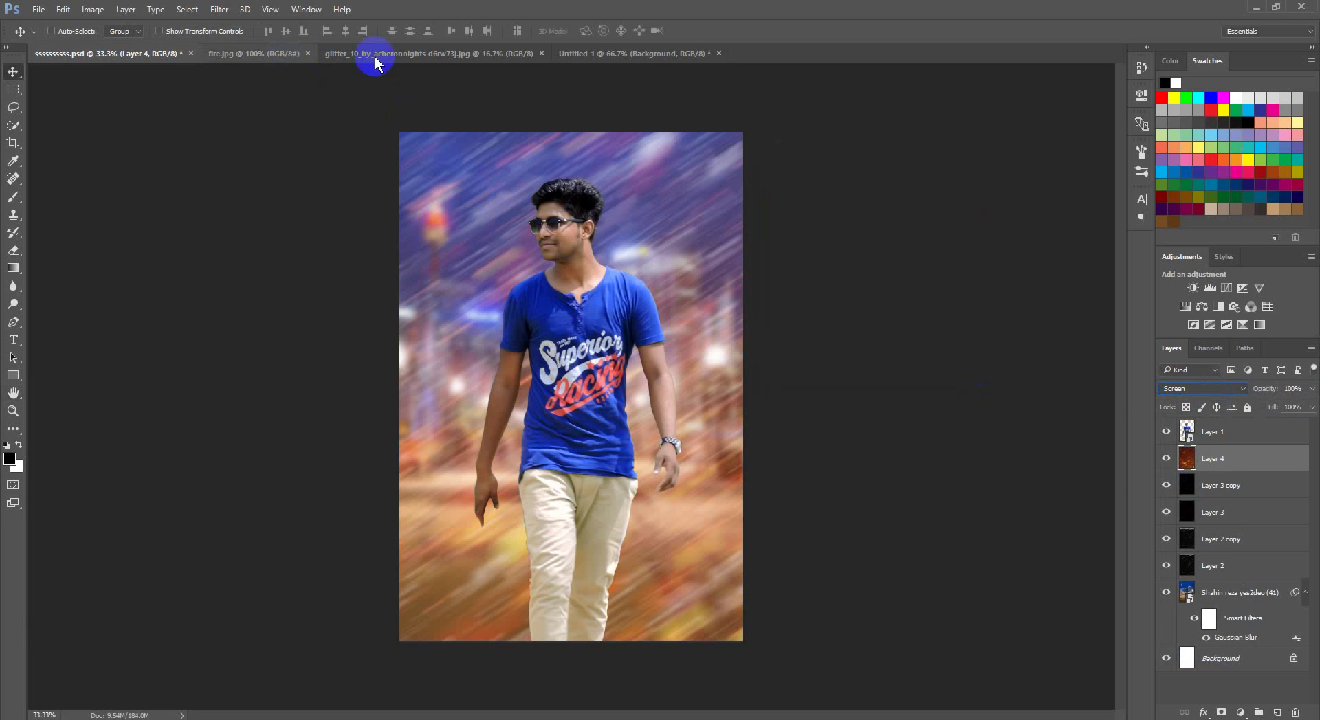
Close the glitter image and place the fire image as Layer 5, scaled to about 200%
click(536, 56)
click(541, 53)
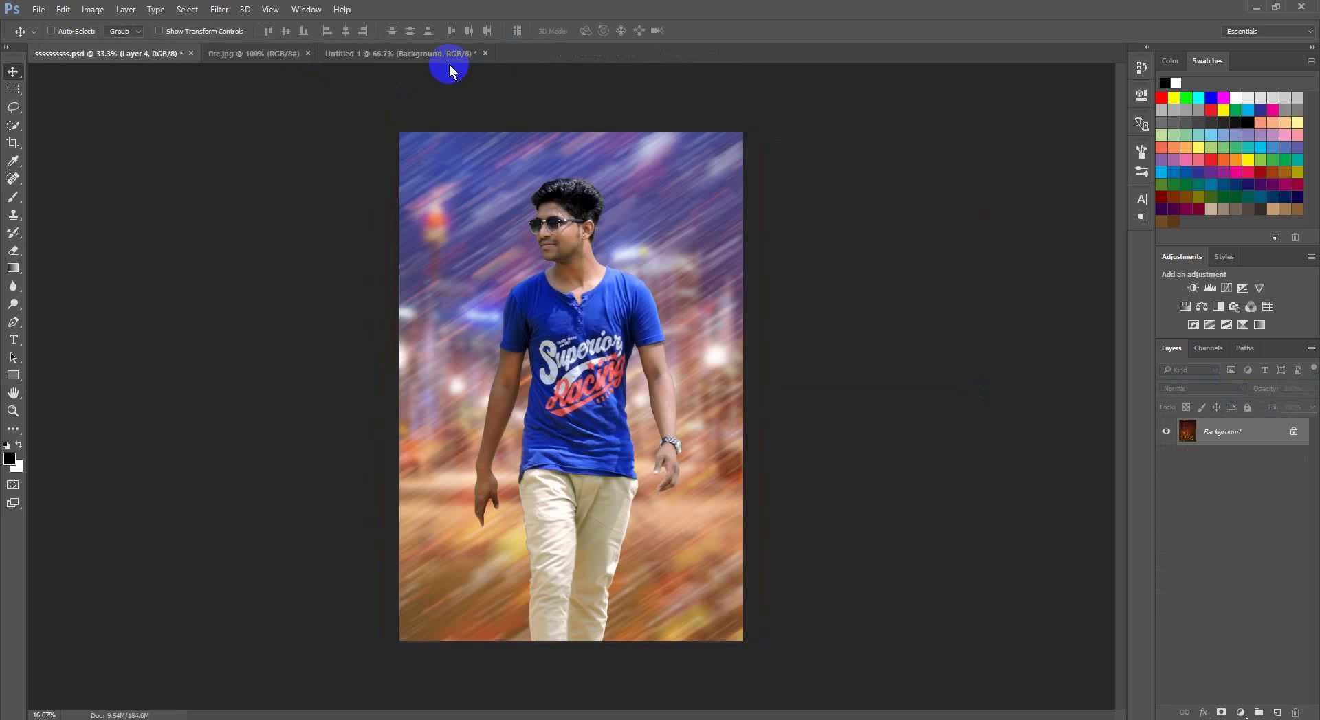
click(259, 54)
mouse_move(309, 179)
mouse_down()
mouse_move(601, 335)
mouse_move(636, 319)
mouse_up()
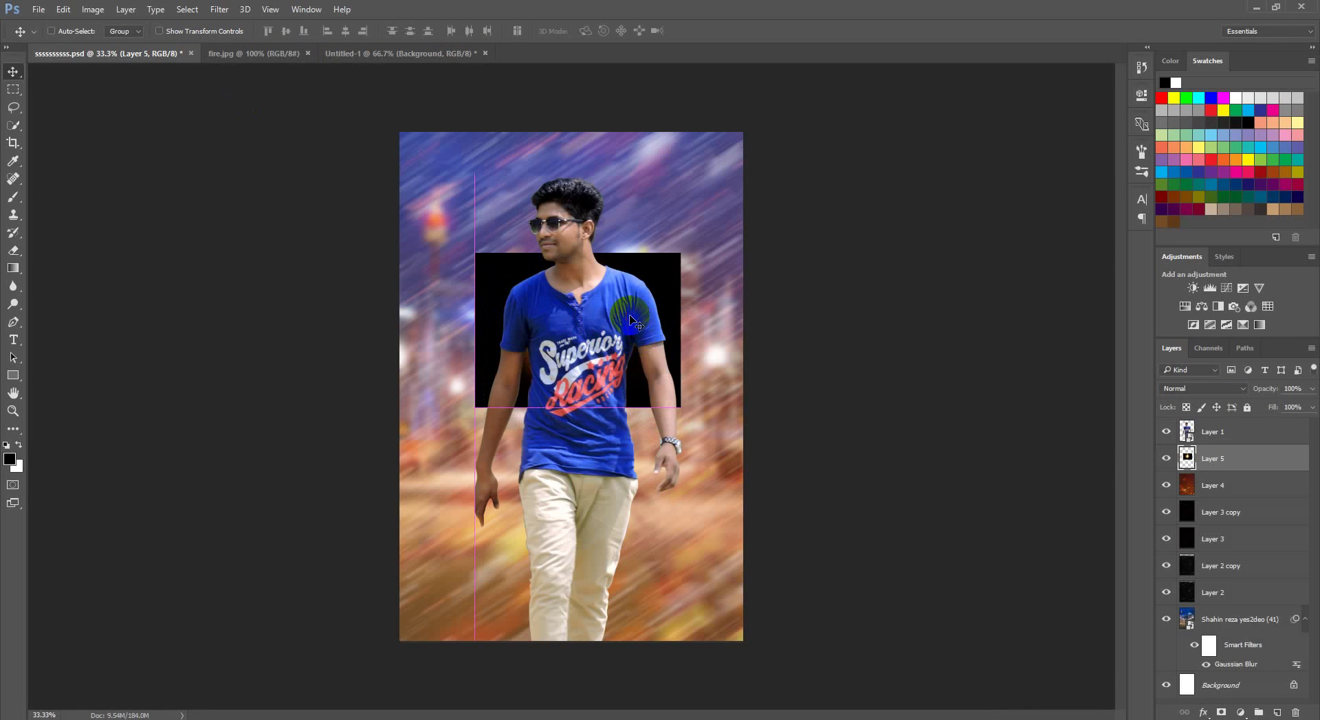
key(ctrl+t)
click(242, 33)
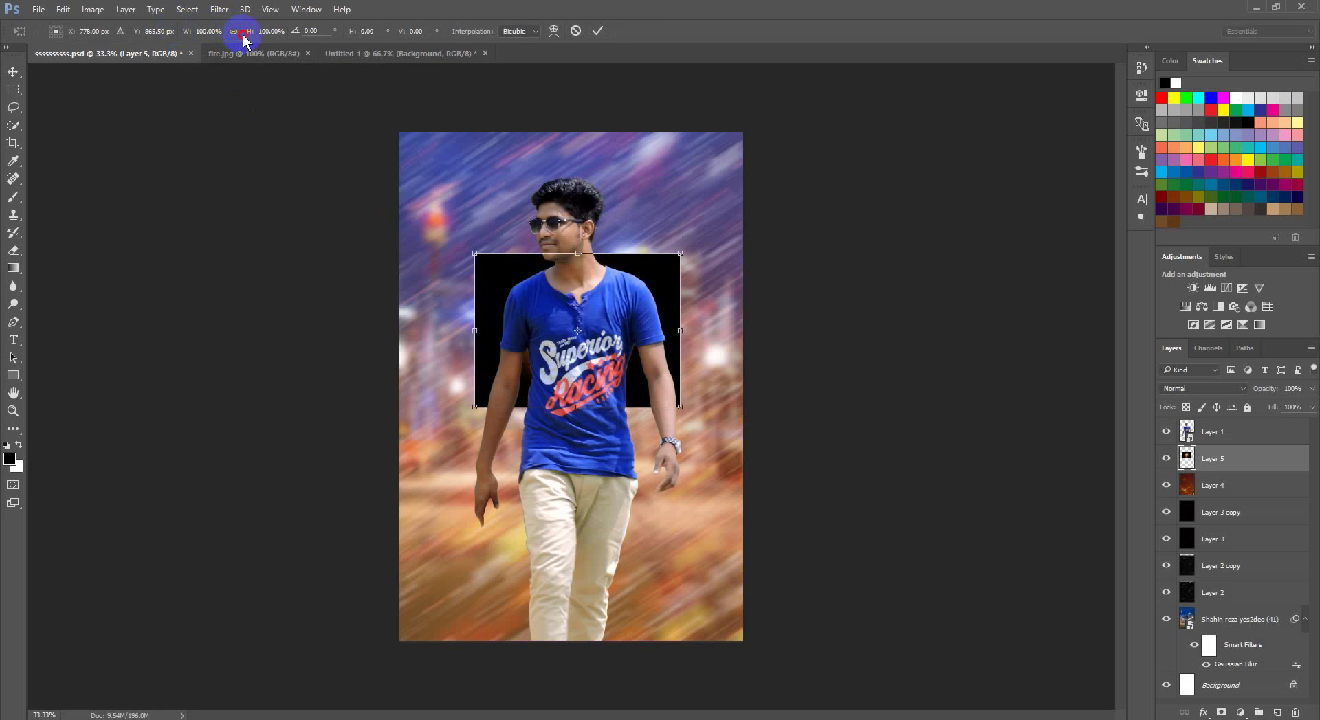
drag(184, 35, 256, 39)
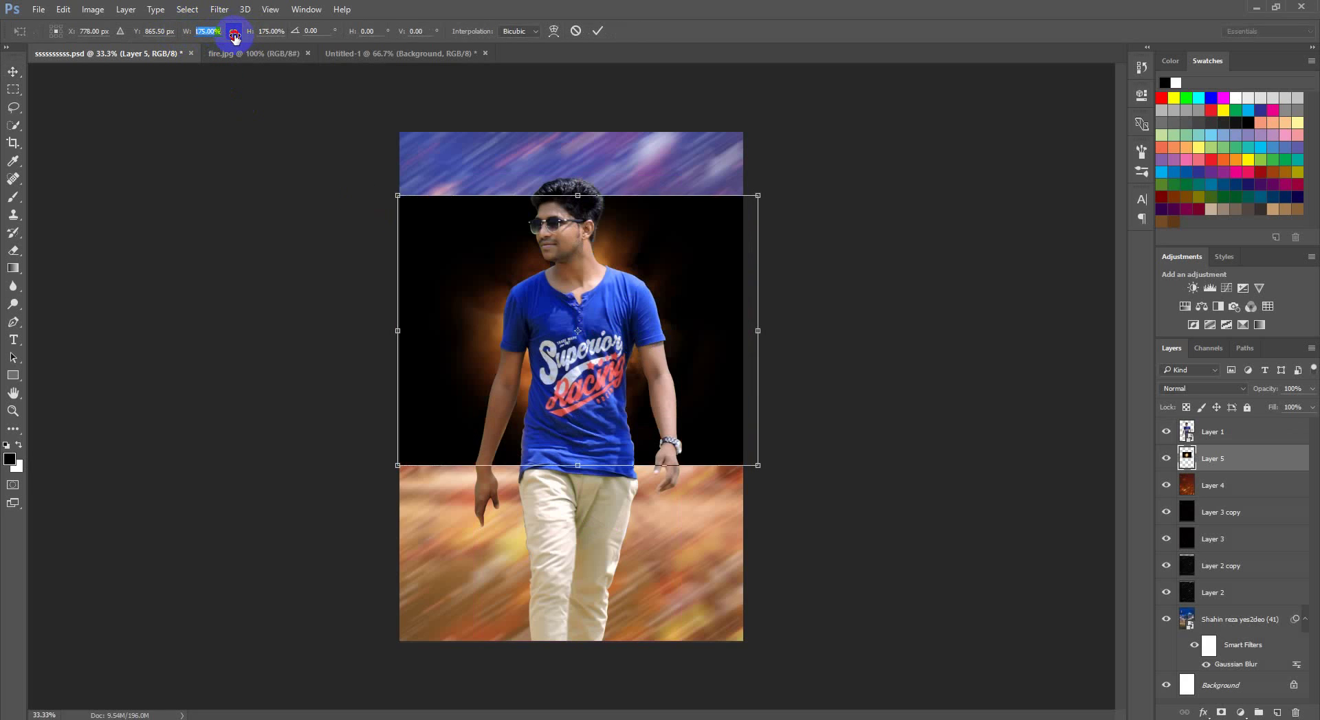
drag(416, 206, 412, 185)
key(Return)
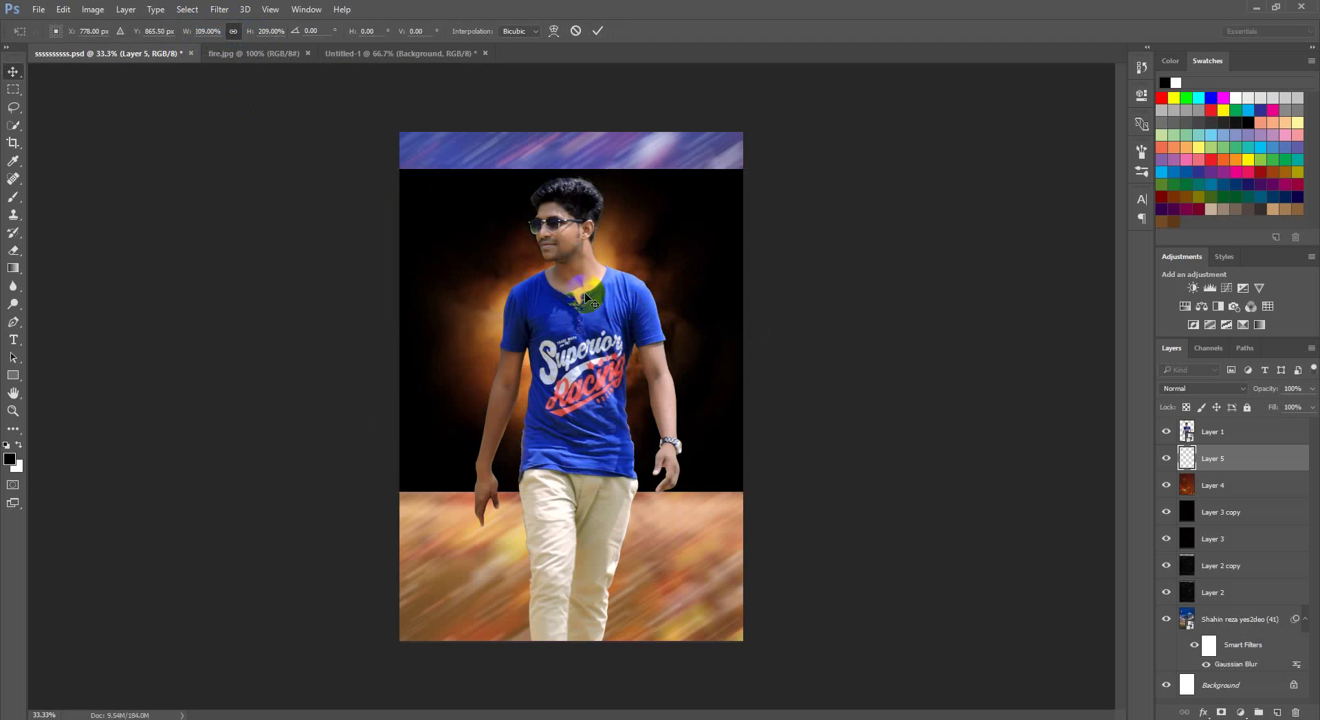
Set the fire layer to Screen and soften it with a Gaussian Blur of about 15 pixels
click(1216, 386)
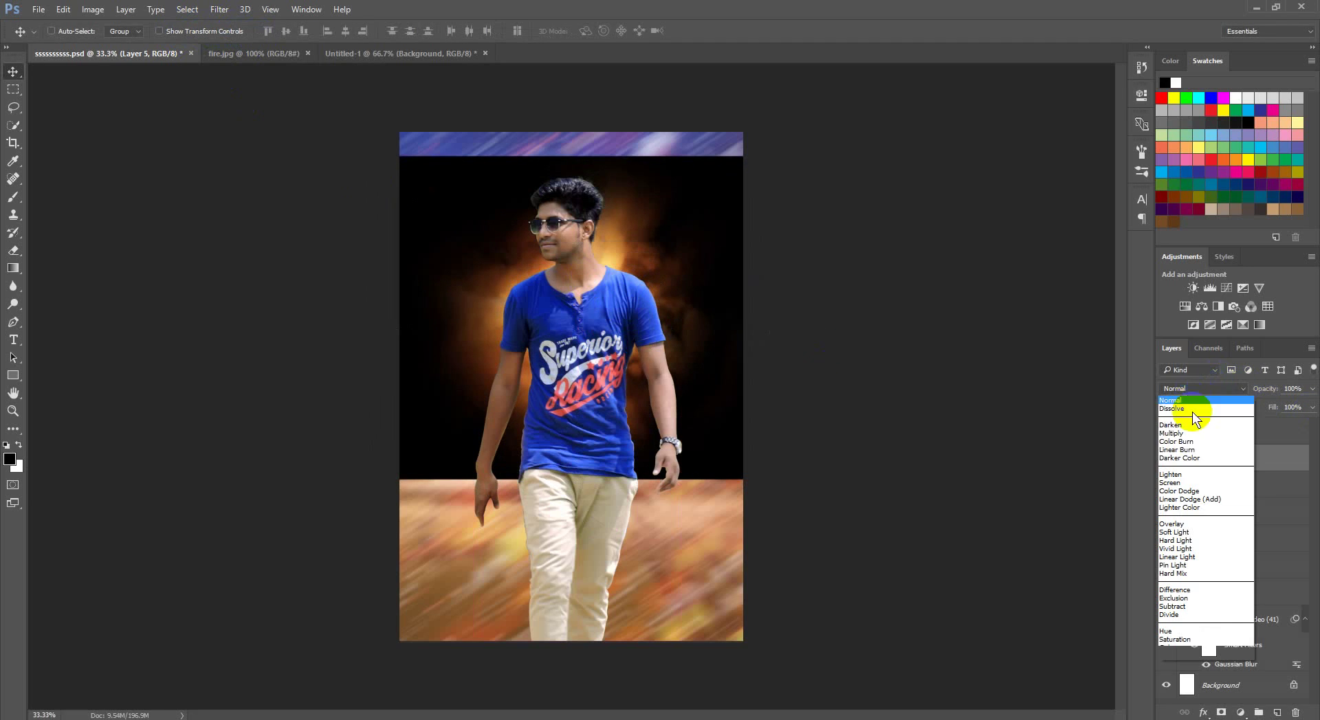
click(1172, 493)
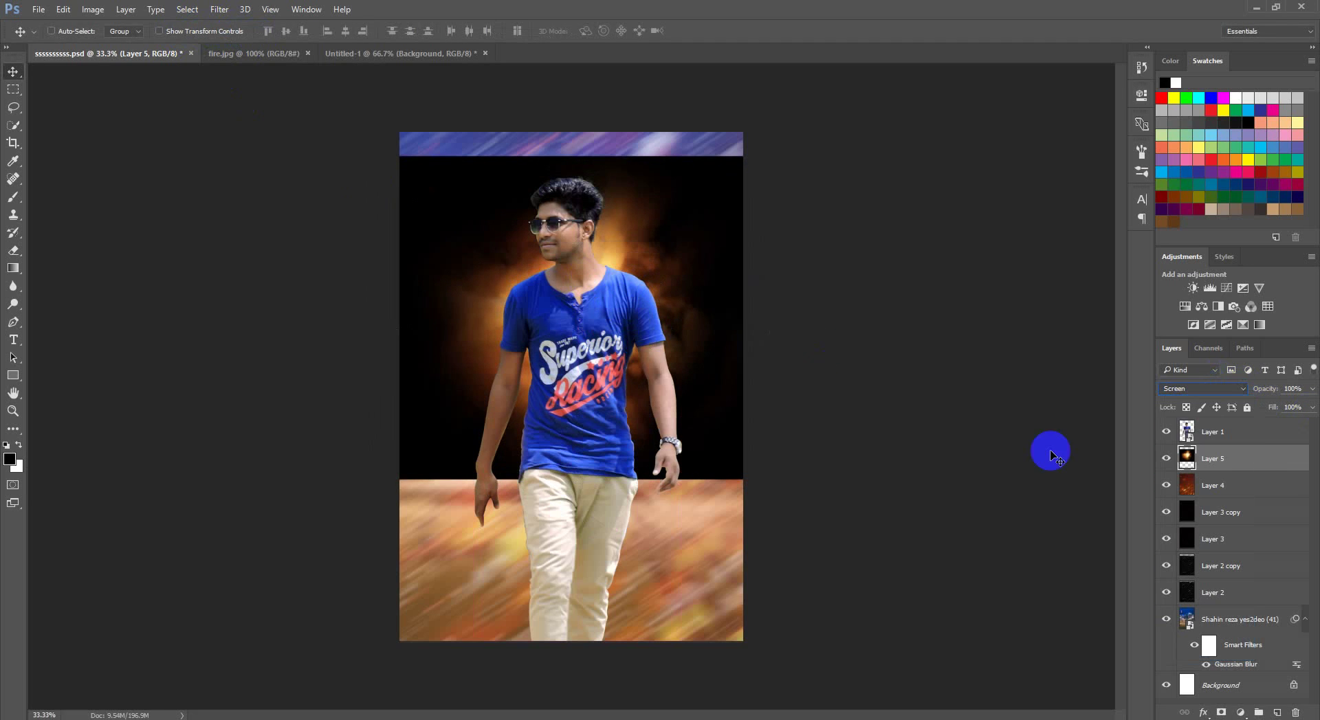
click(218, 9)
mouse_move(227, 161)
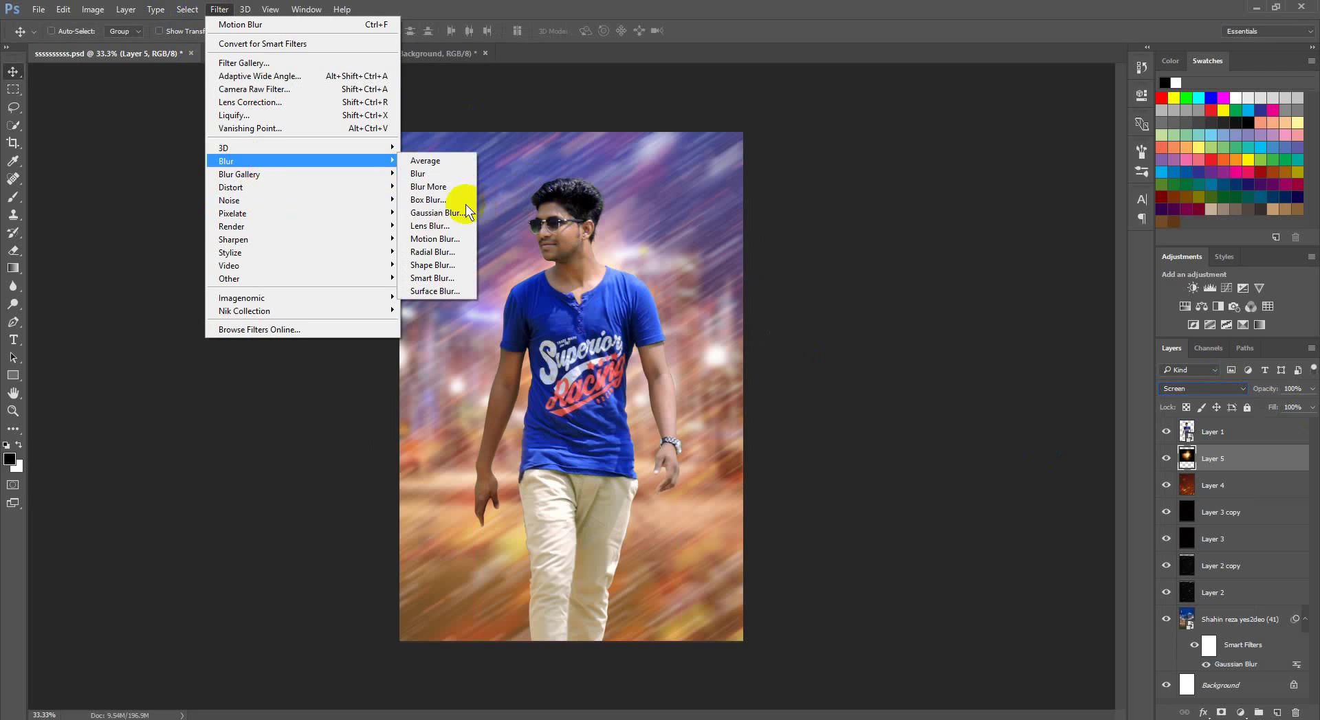
click(440, 213)
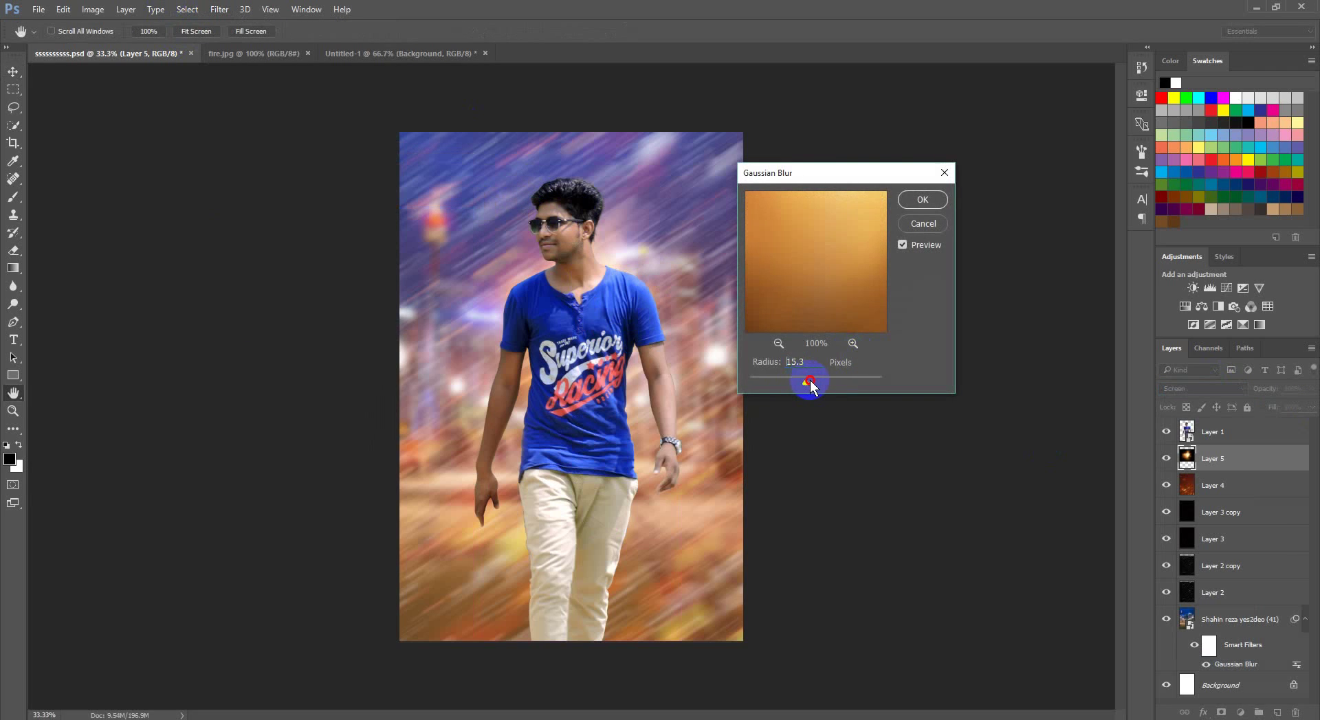
click(922, 200)
Scale the fire glow layer proportionally to 143%
key(ctrl+t)
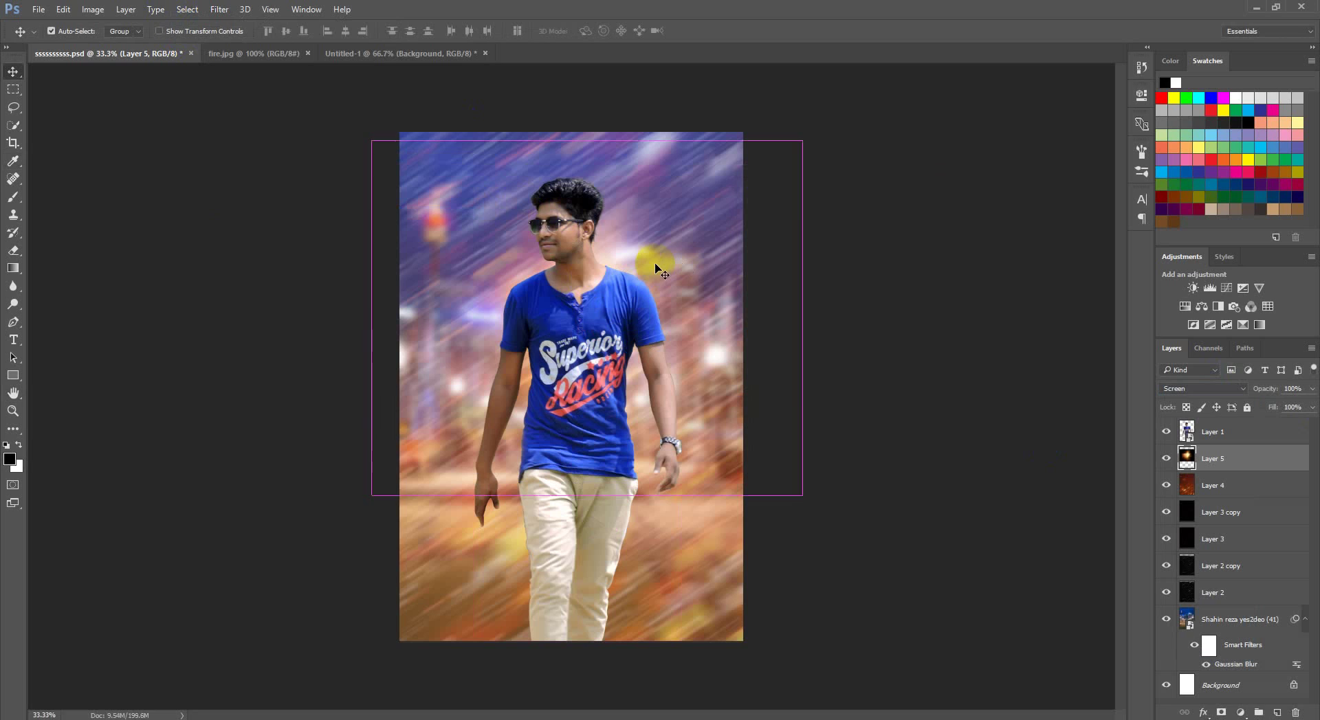
click(233, 32)
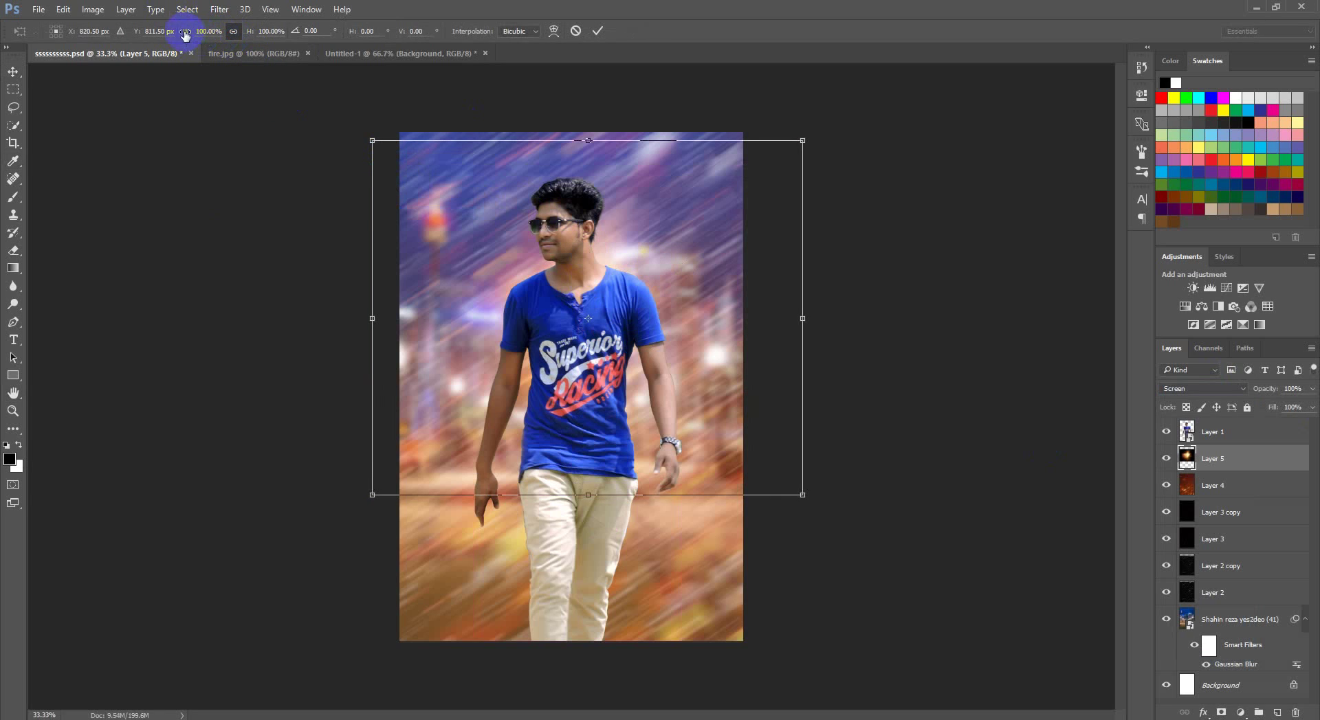
drag(184, 35, 214, 38)
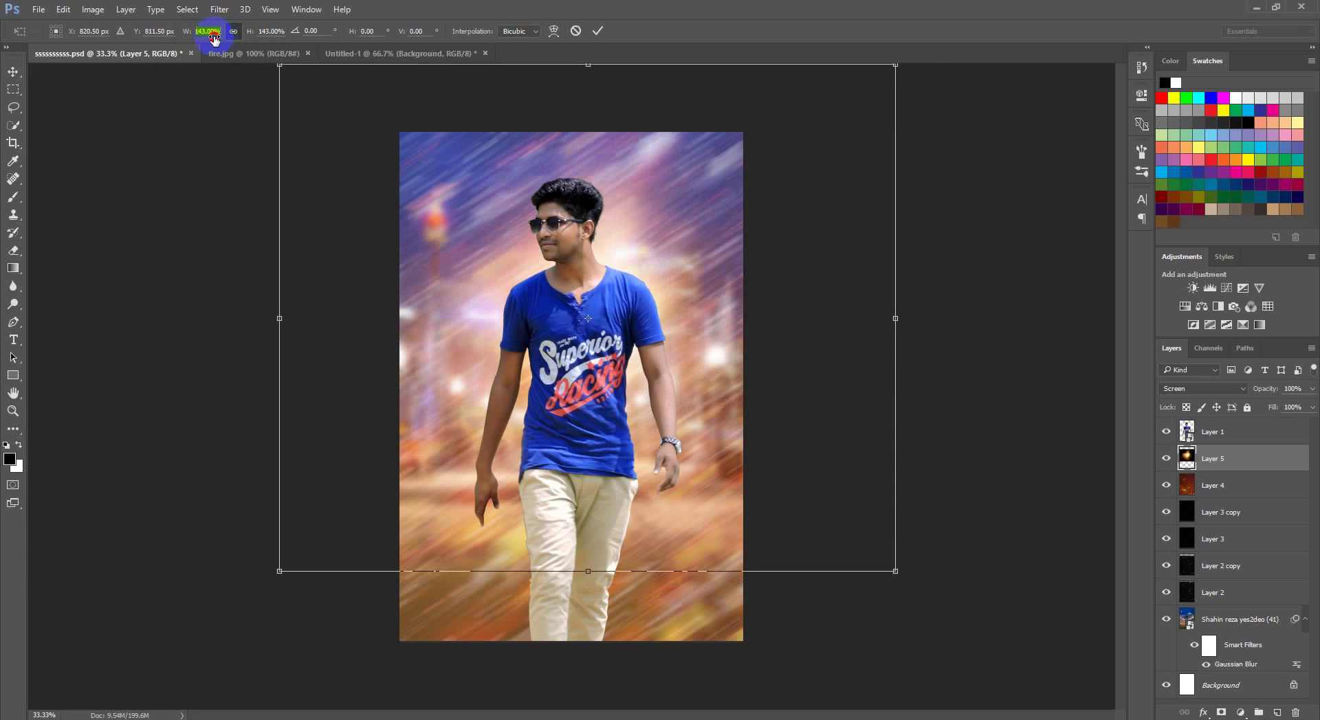
double_click(617, 302)
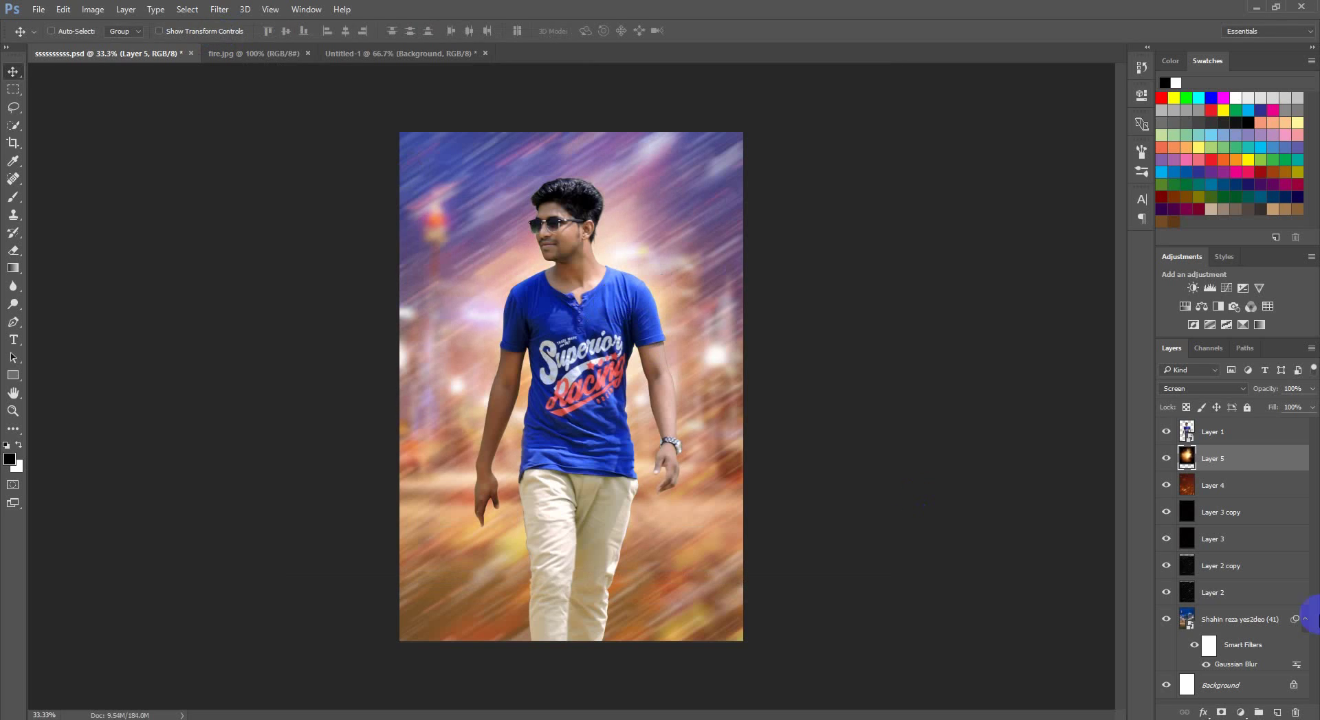
Add a new Layer 6 above Layer 1 and clip it to the man's layer
click(1228, 433)
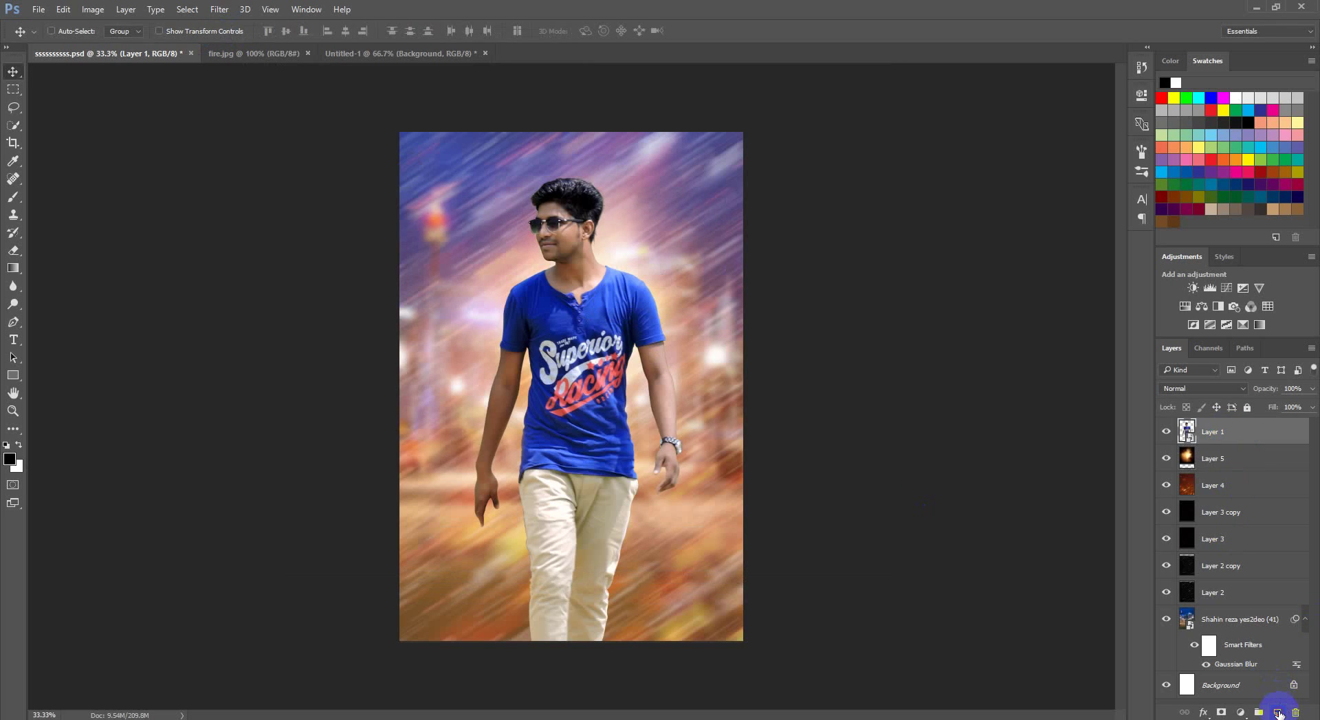
click(1277, 714)
right_click(1249, 436)
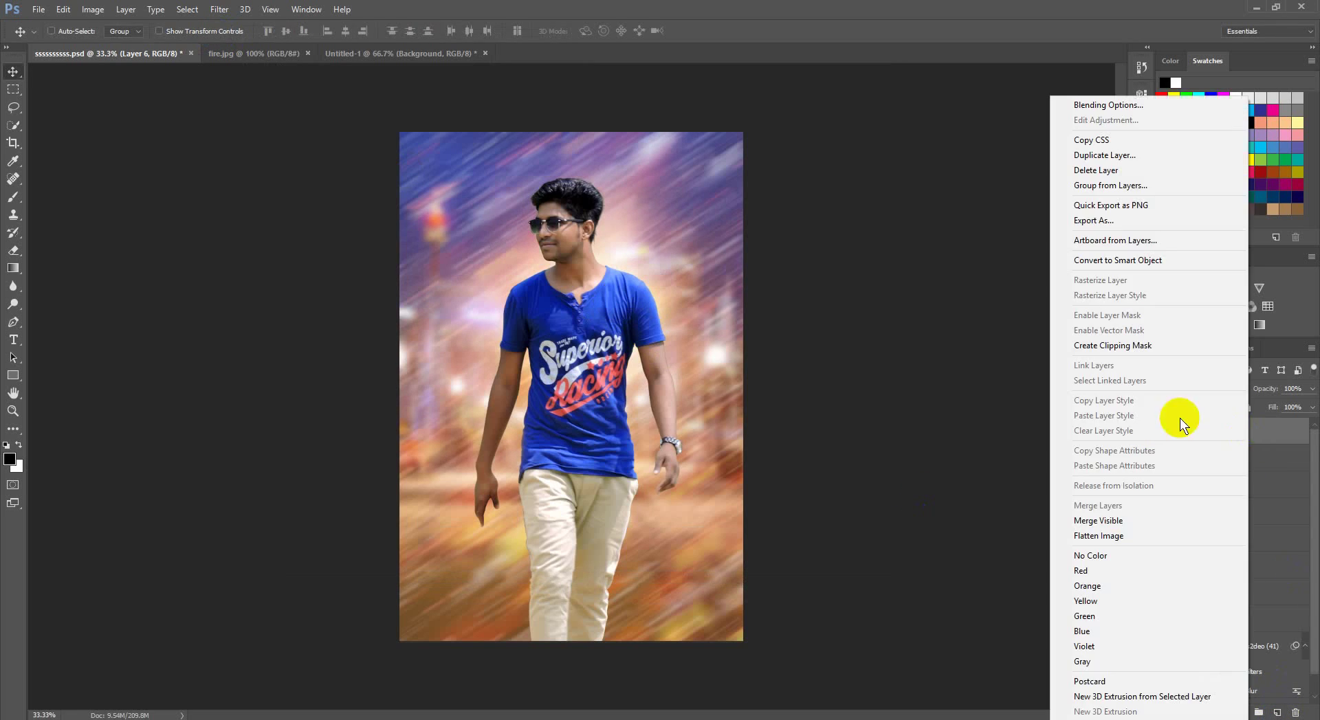
click(1115, 346)
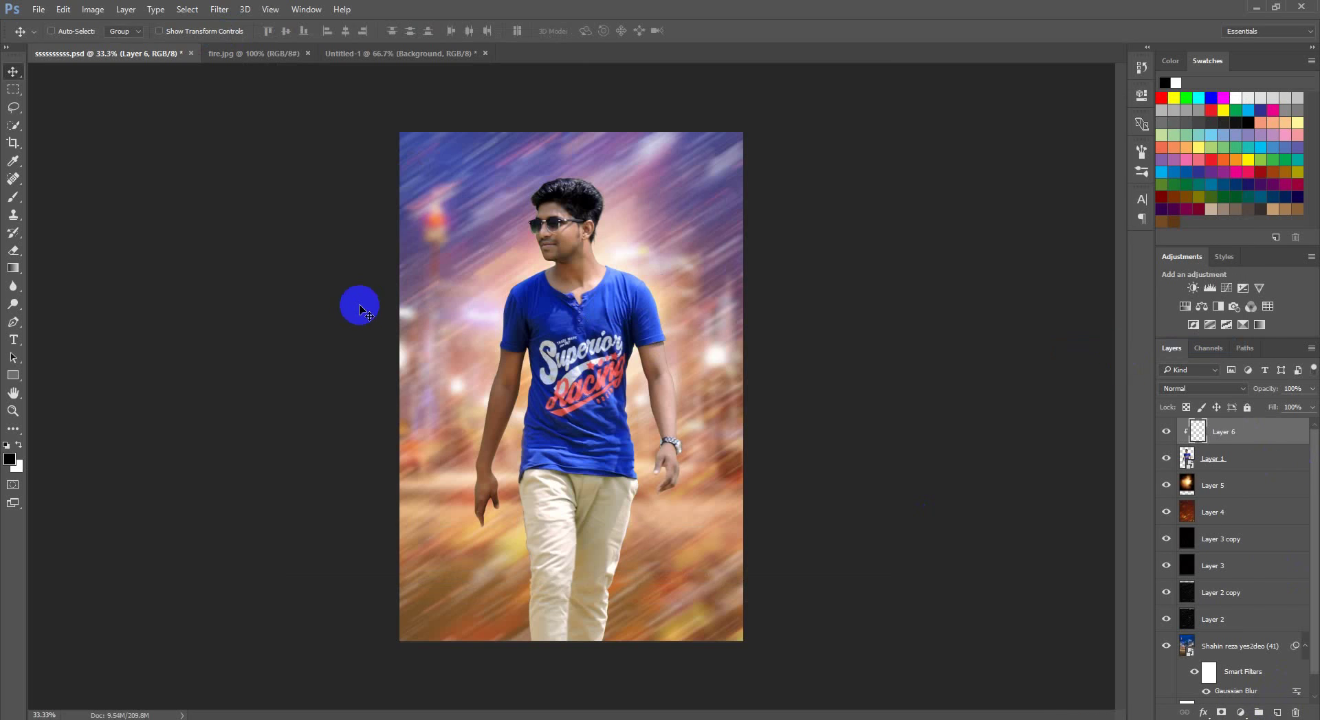
Set white as the painting colour and pick a soft brush preset sized to 150 px
click(14, 451)
click(26, 273)
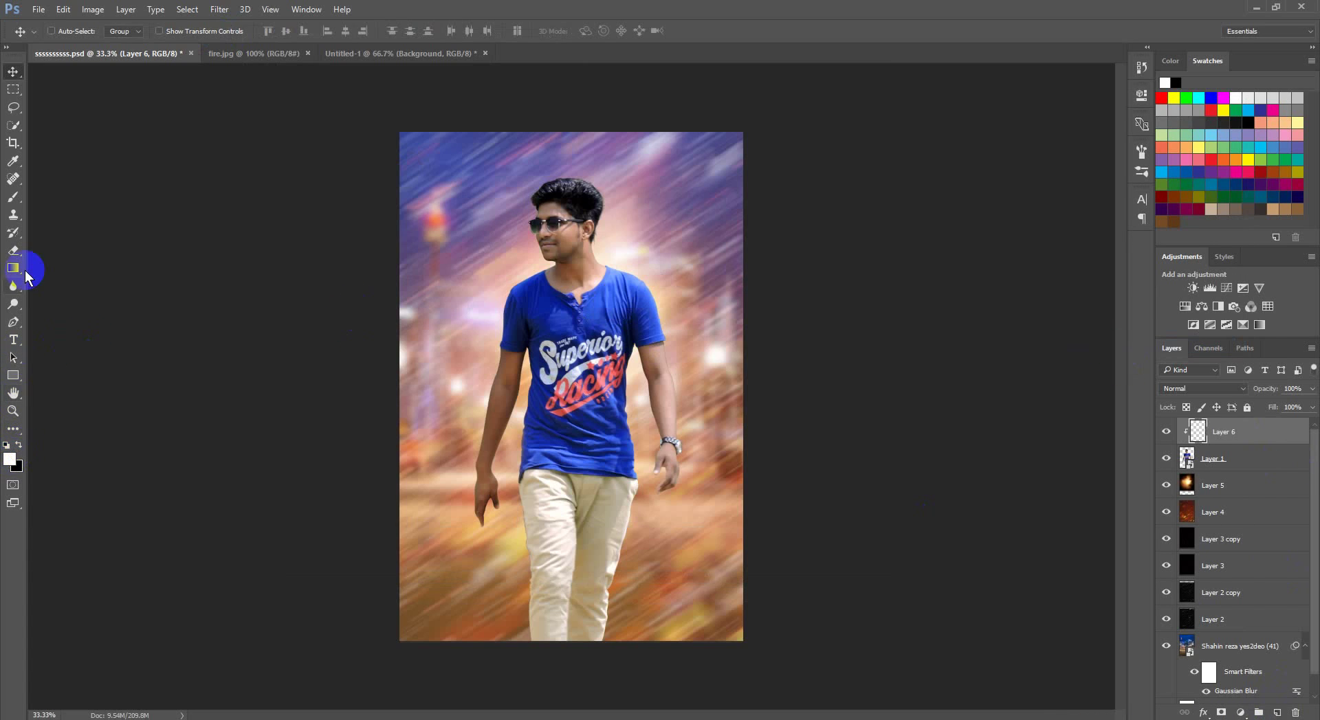
click(15, 198)
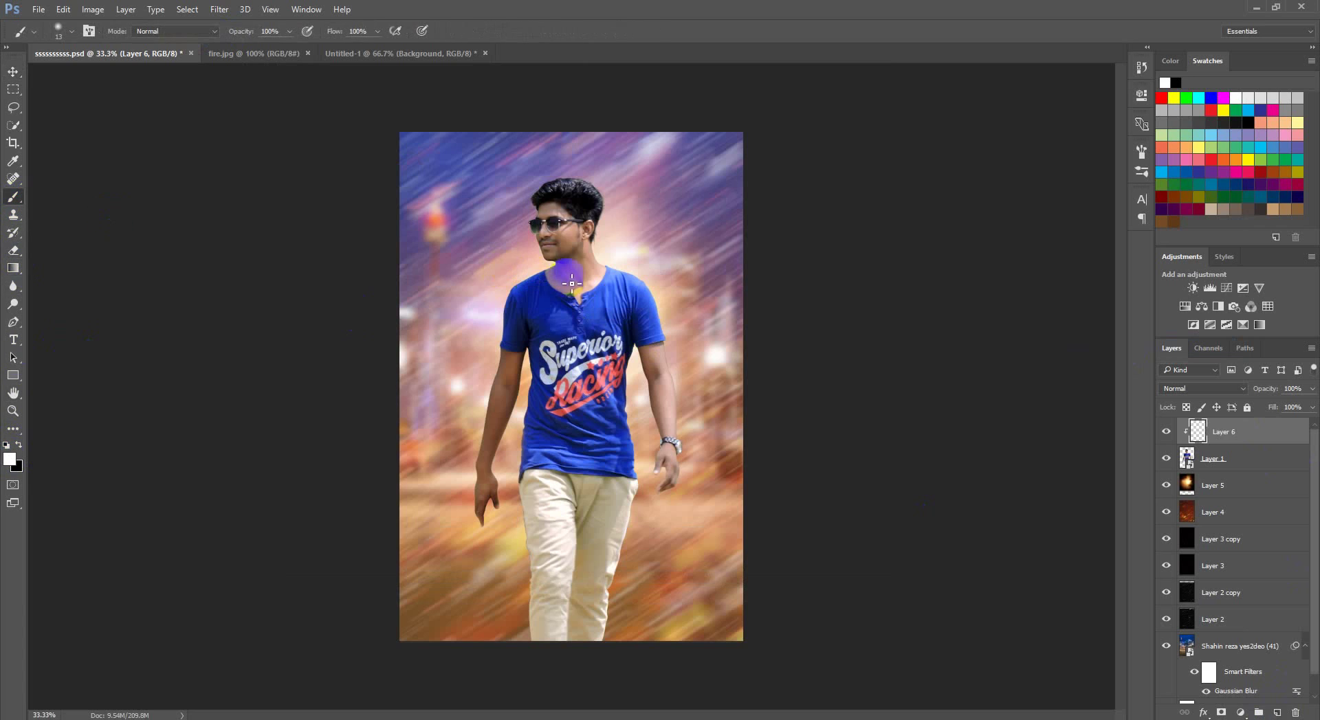
right_click(550, 251)
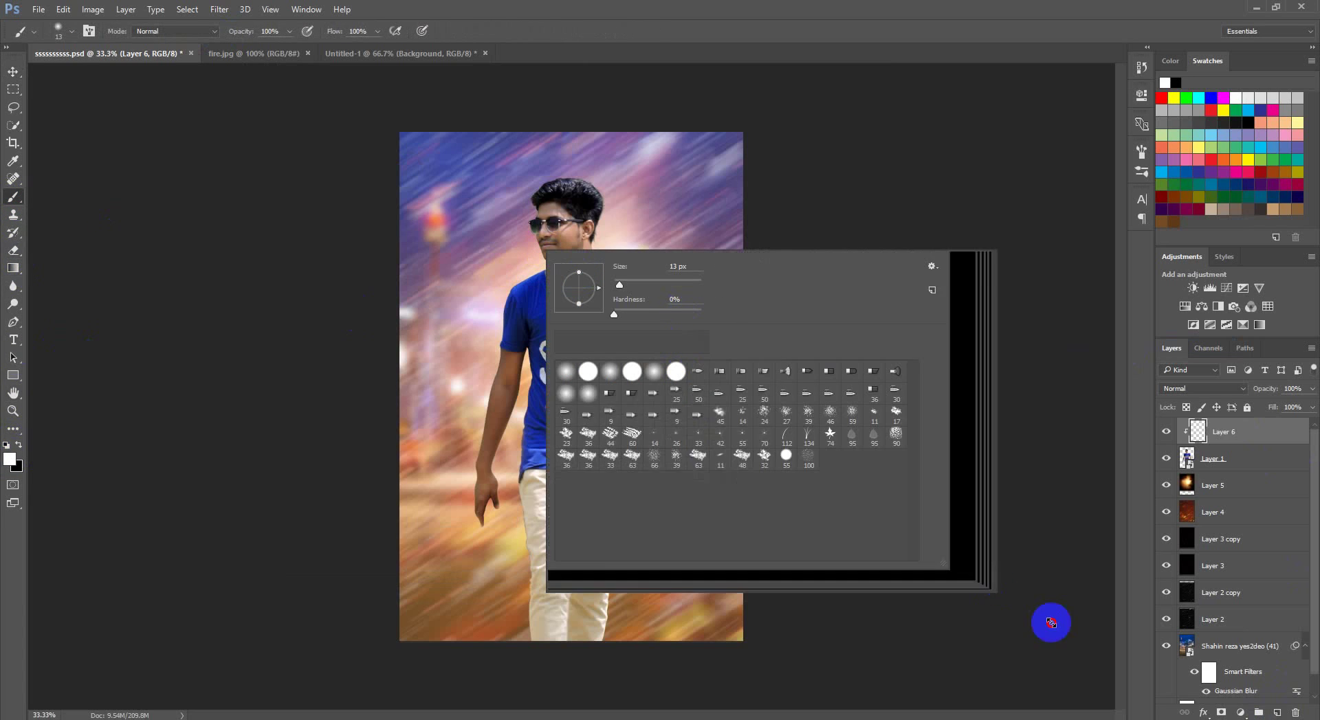
drag(733, 454, 1053, 673)
click(1037, 268)
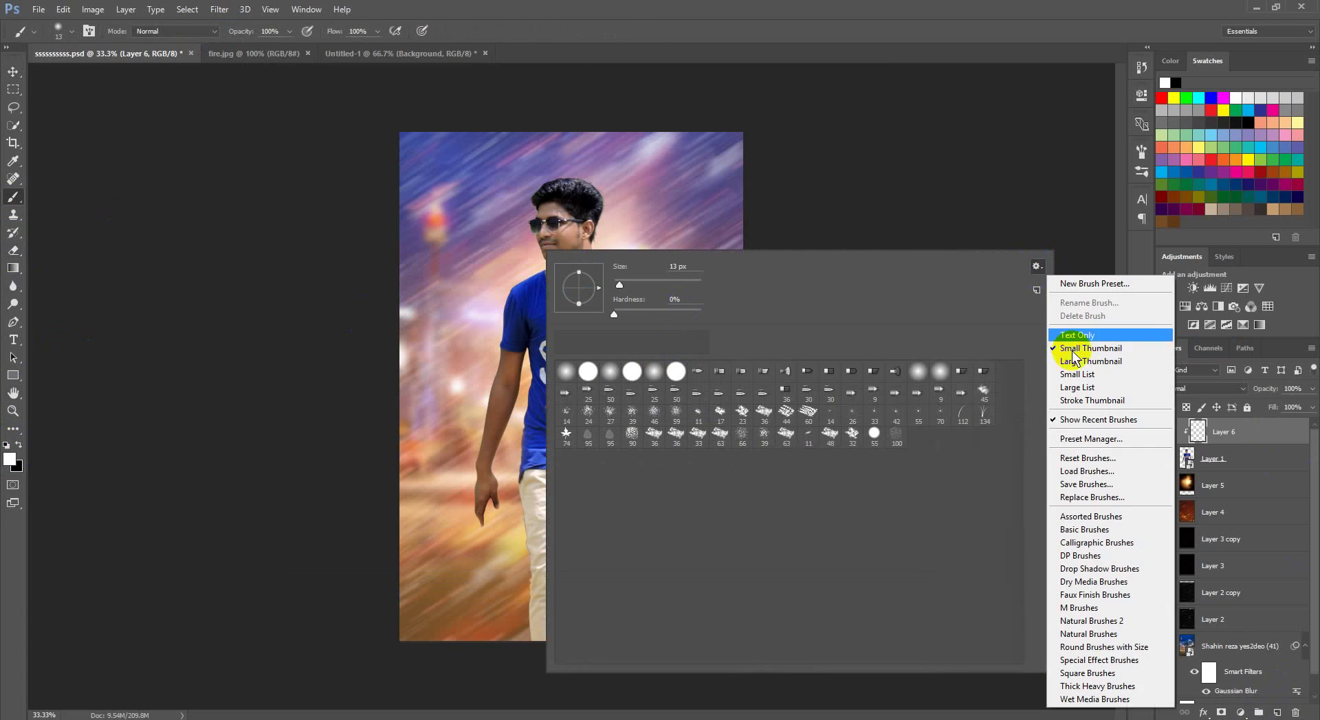
click(1075, 361)
double_click(763, 387)
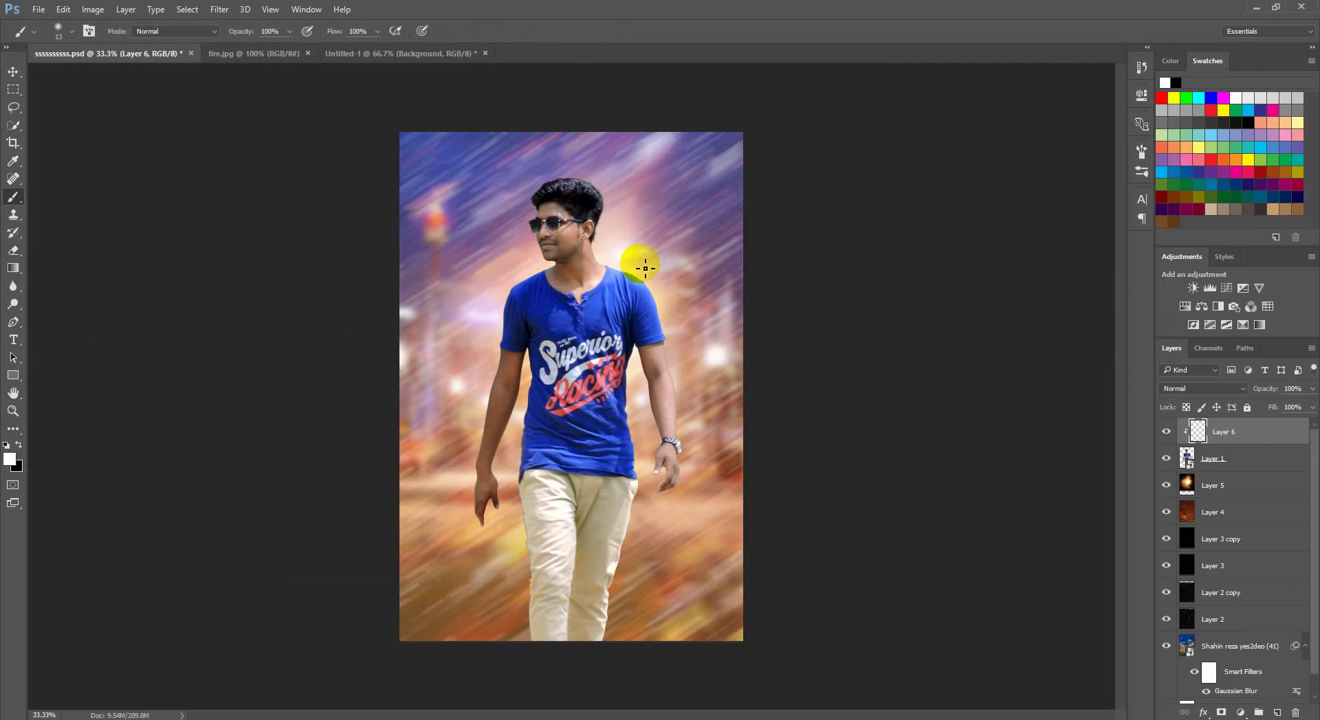
drag(584, 240, 592, 256)
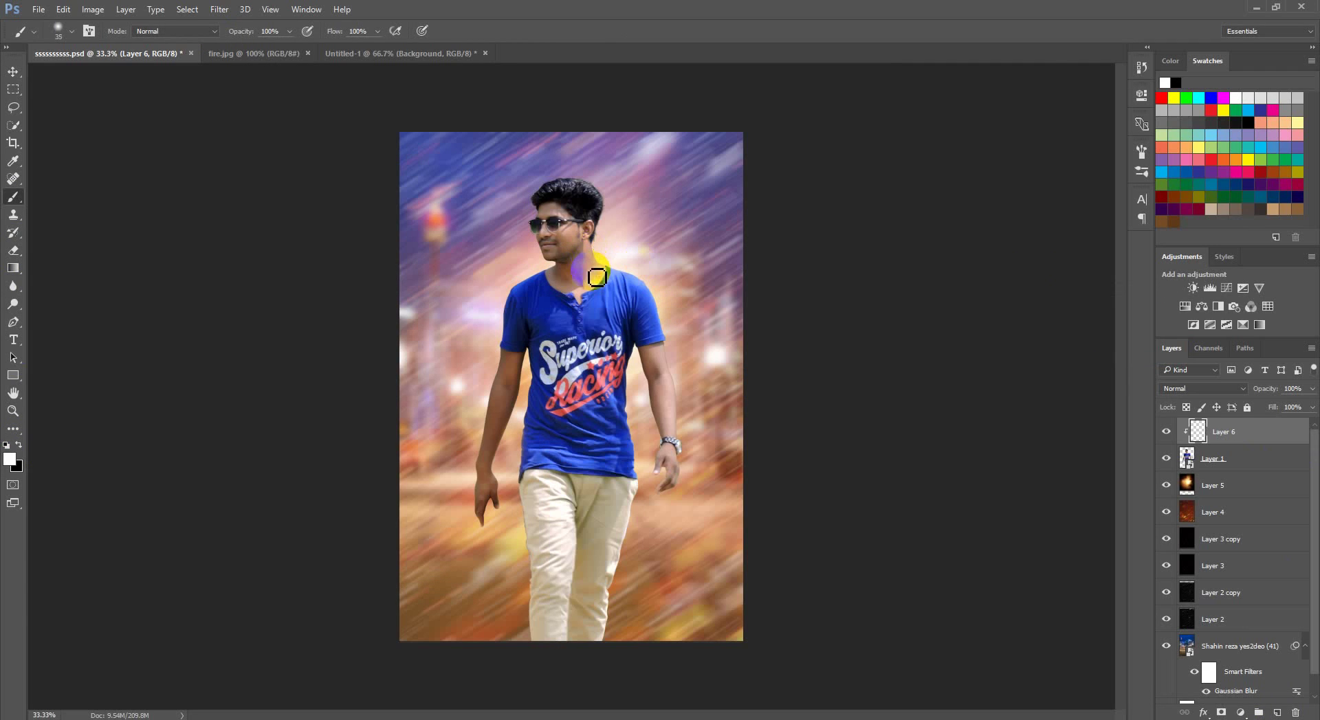
key(ctrl+z)
key(bracketright)
key(bracketright)
key(bracketright)
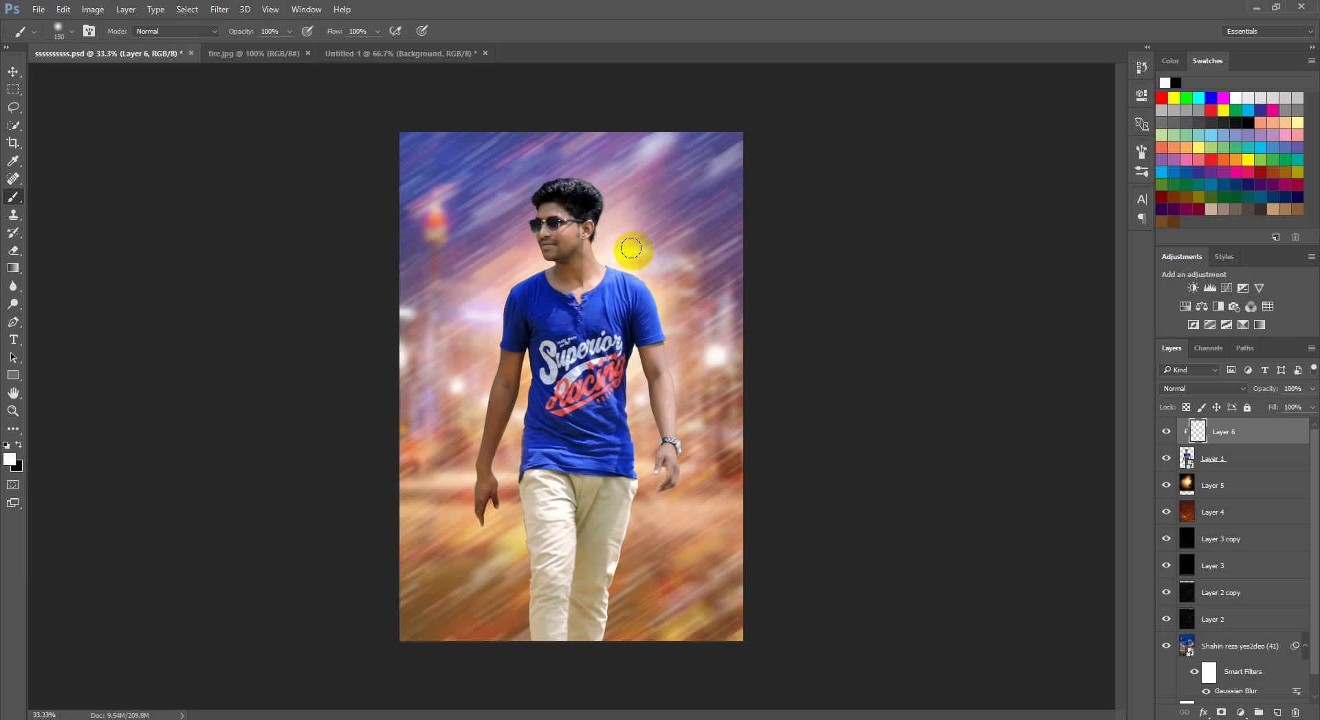
Lower the brush opacity to 76% and zoom to 100% on the man
click(313, 75)
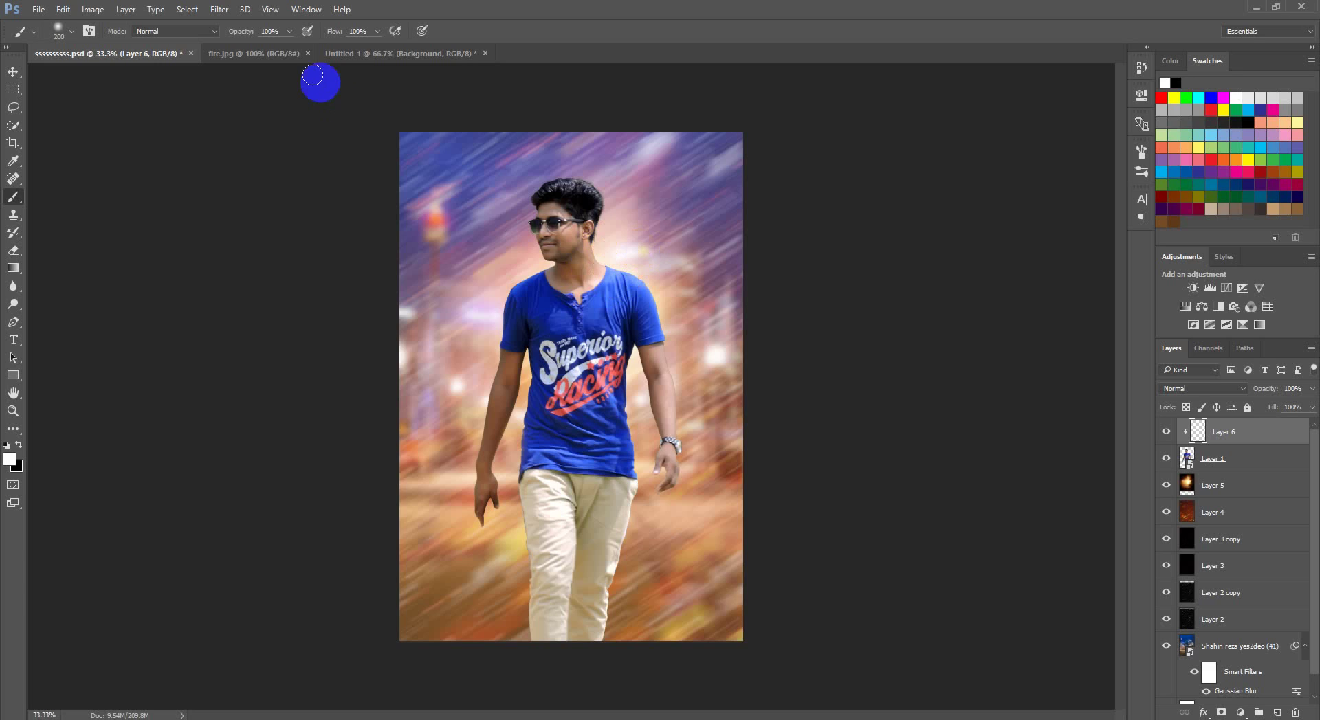
mouse_move(231, 37)
mouse_down()
mouse_move(268, 37)
mouse_move(252, 34)
mouse_up()
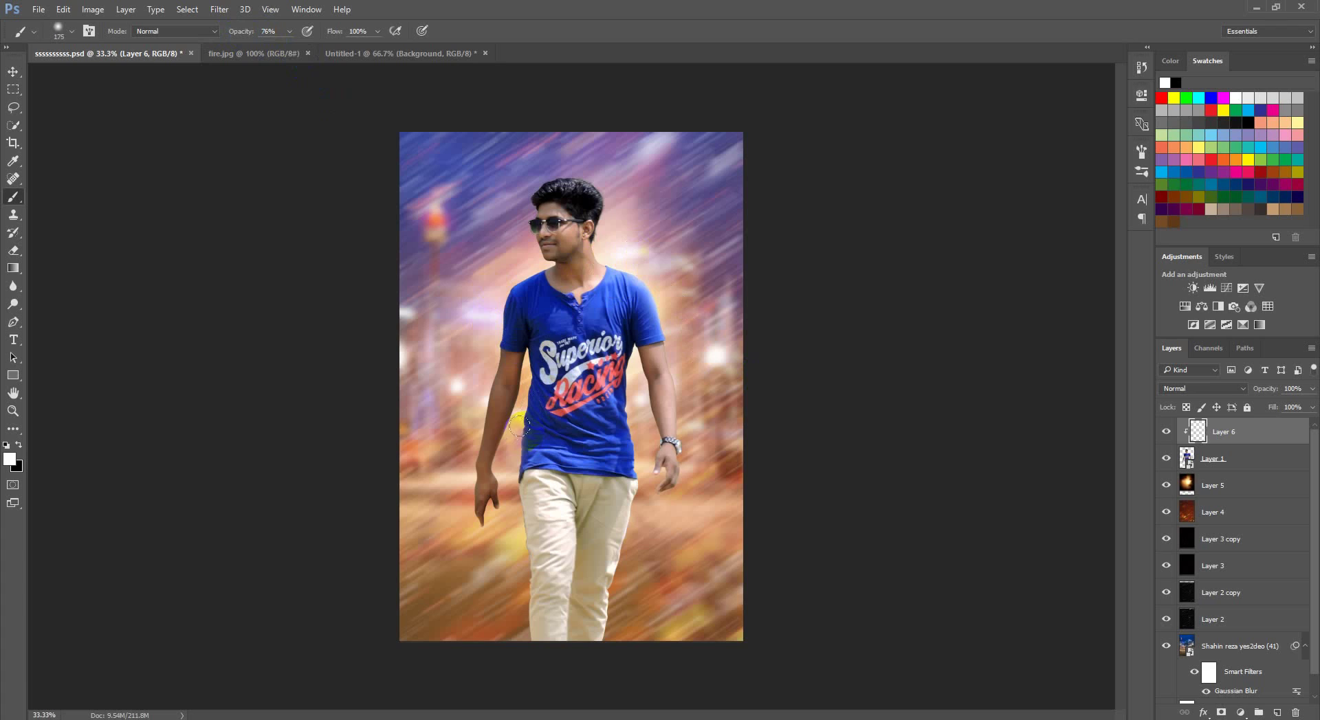
drag(522, 419, 519, 445)
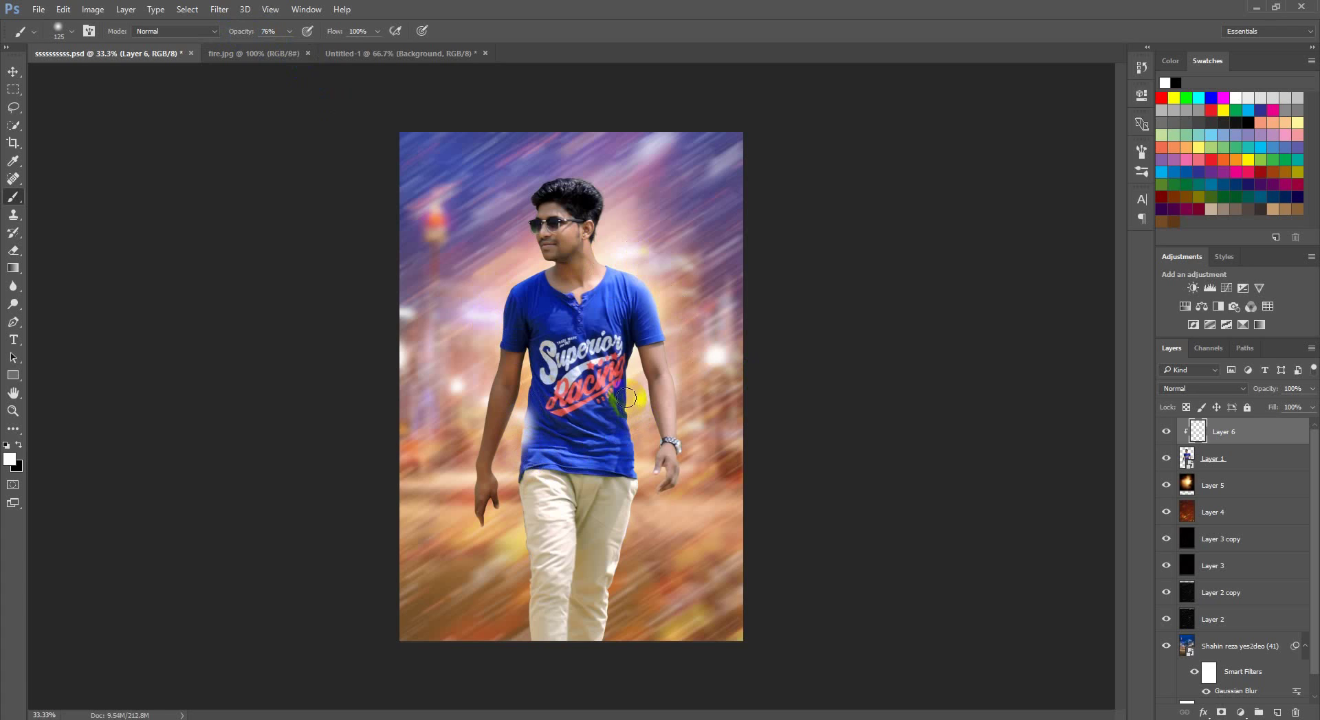
key(ctrl+z)
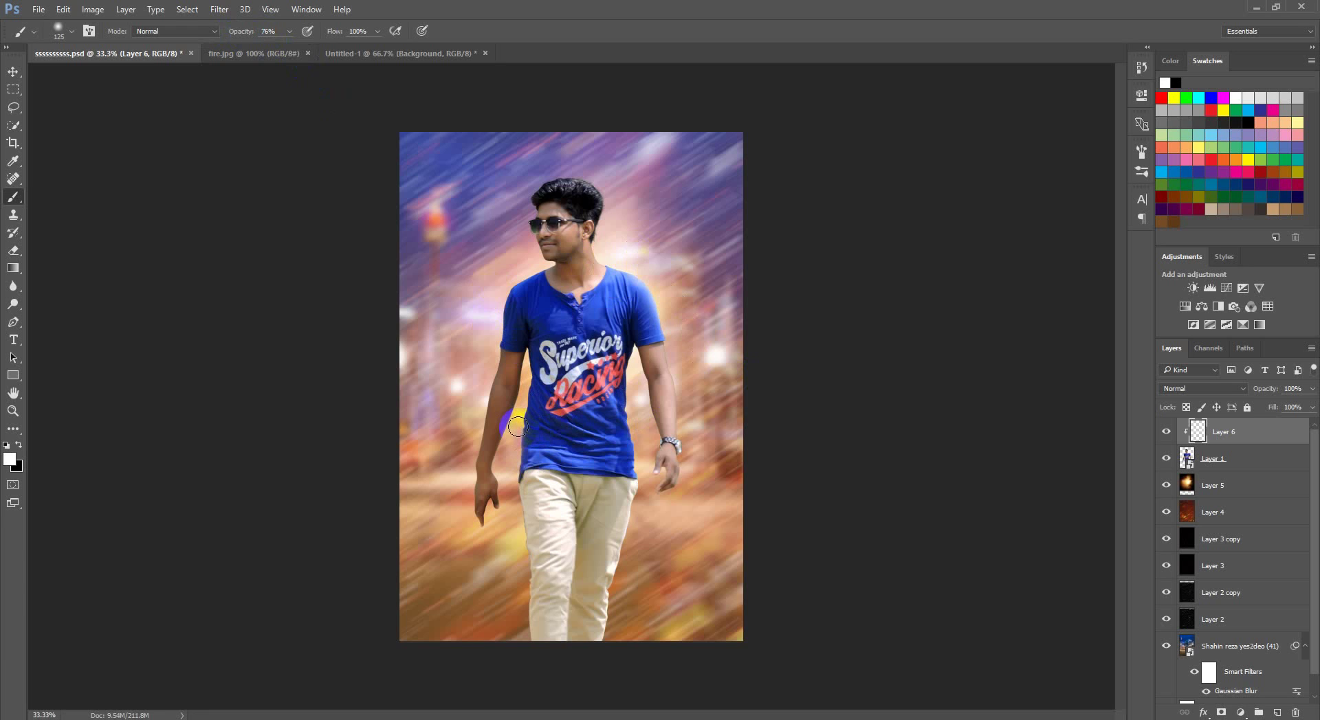
key(ctrl+plus)
key(ctrl+plus)
key(ctrl+plus)
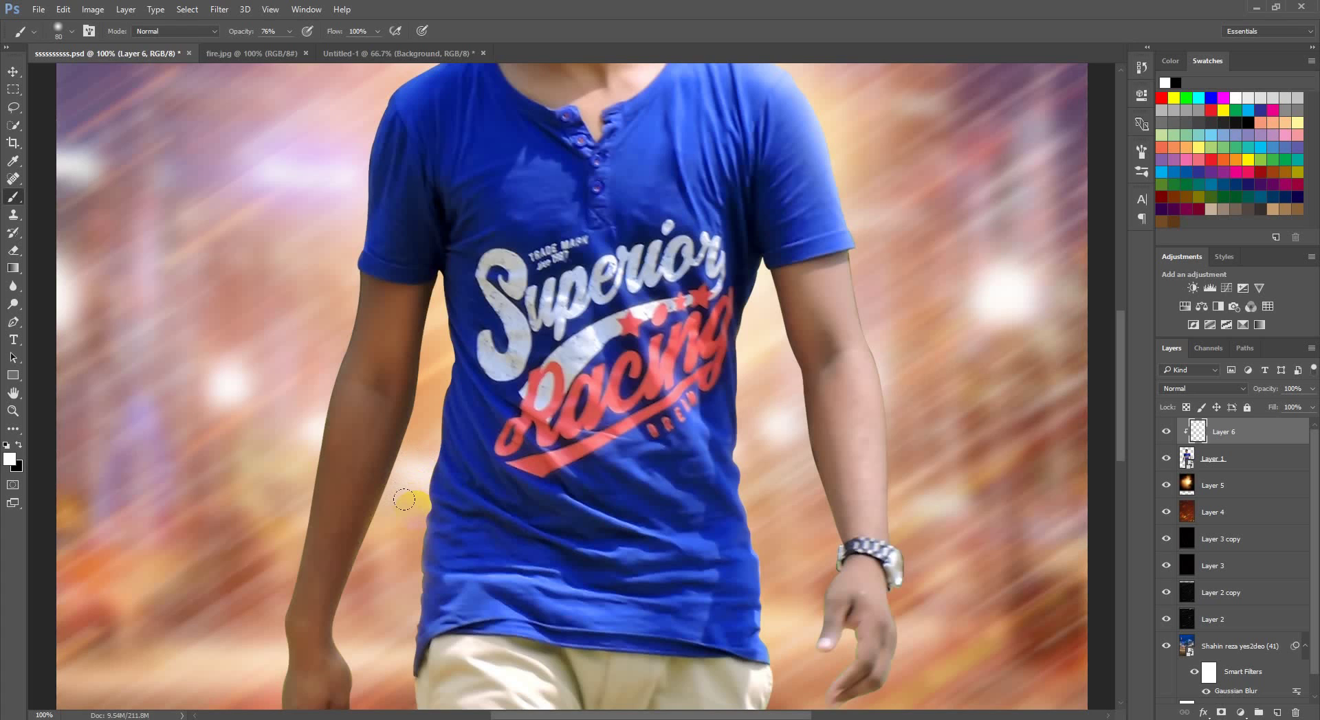
Paint soft white light along the shirt's left edge and beside the right arm
drag(404, 499, 420, 440)
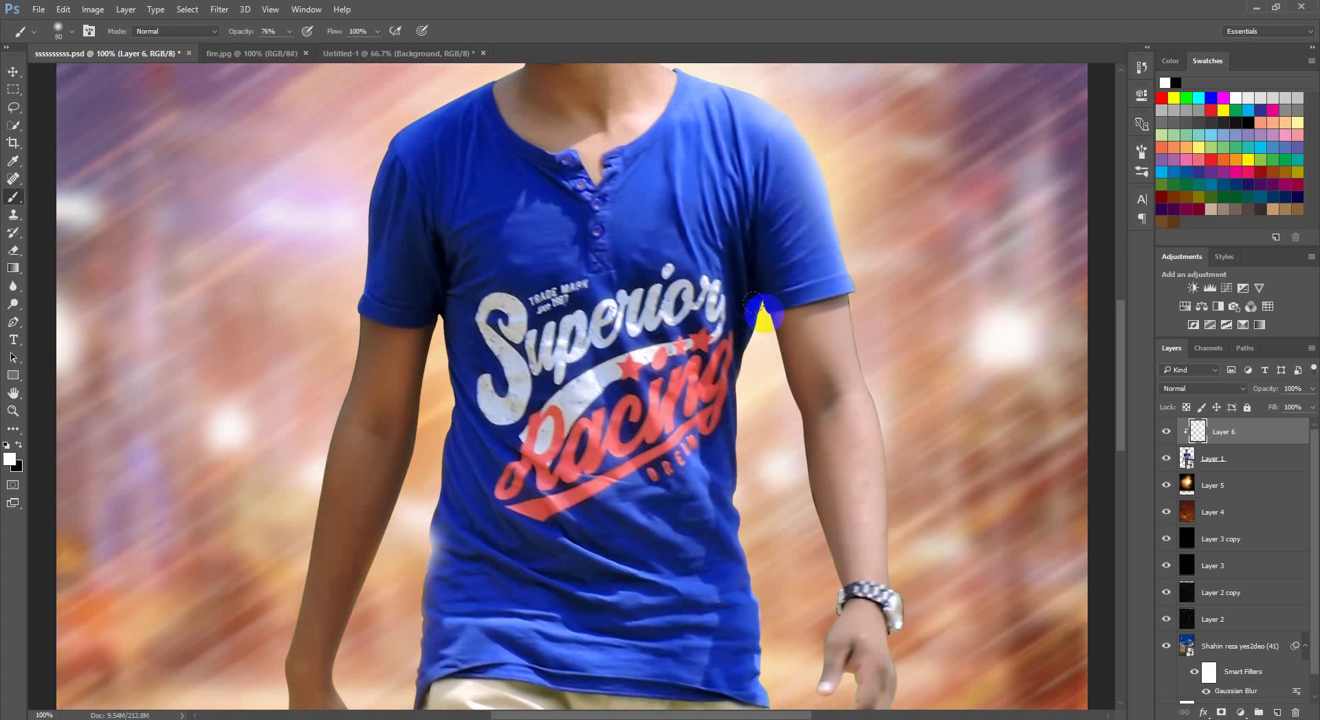
scroll(756, 309, up, 1)
click(755, 358)
drag(754, 358, 753, 420)
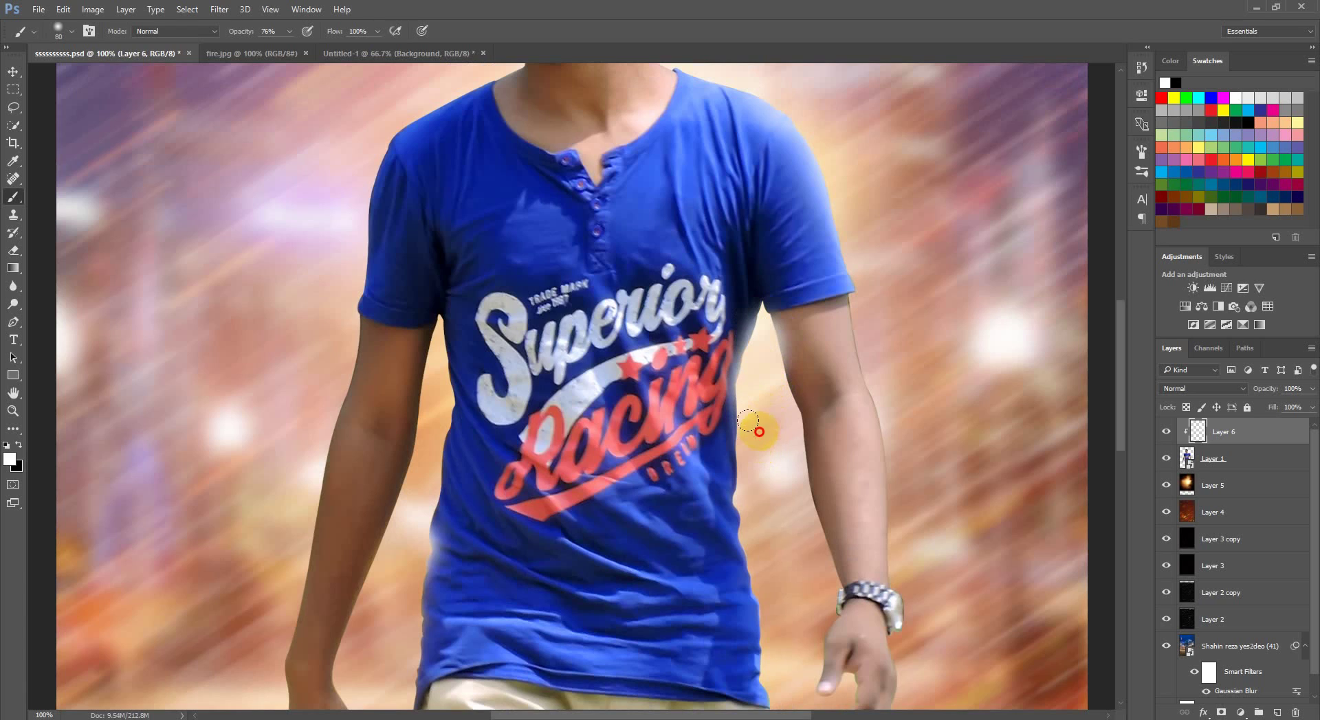
mouse_move(748, 421)
mouse_down()
mouse_move(774, 435)
mouse_move(761, 362)
mouse_up()
Brush faint white light near the neckline and up the left shoulder edge
scroll(889, 222, up, 2)
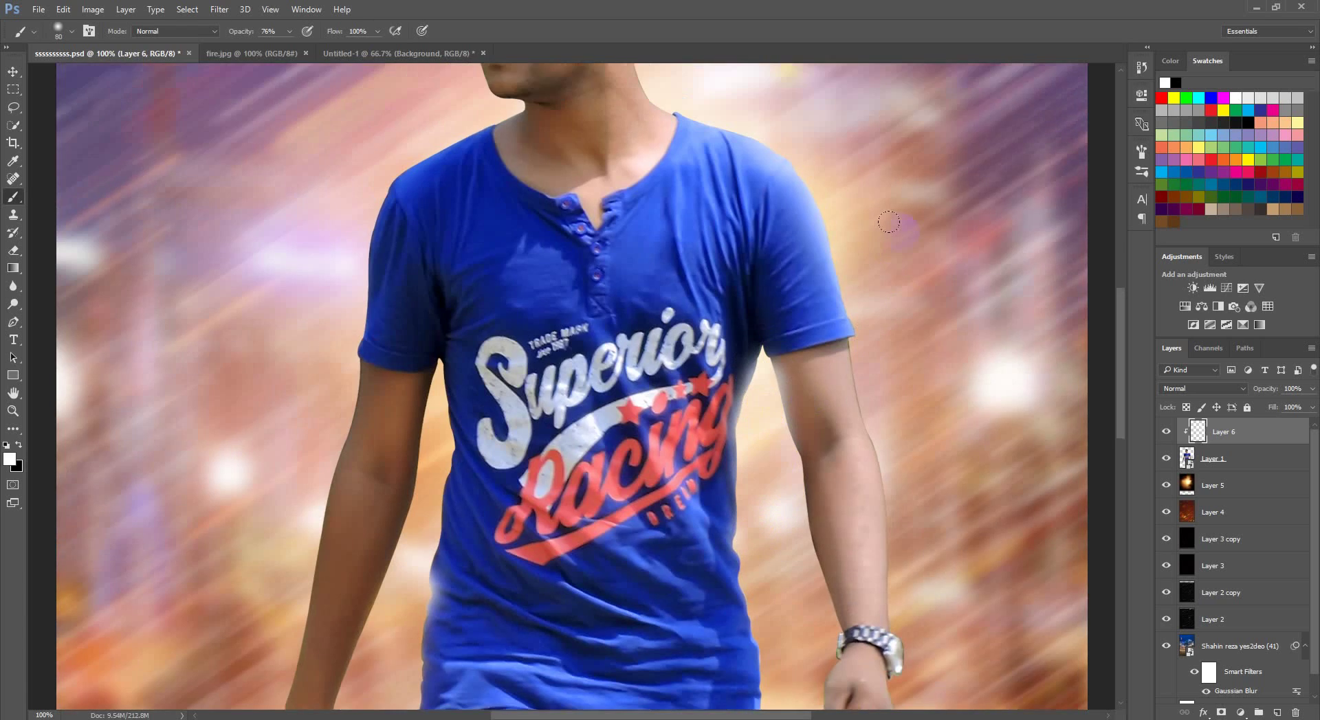
scroll(889, 222, up, 1)
scroll(777, 206, up, 2)
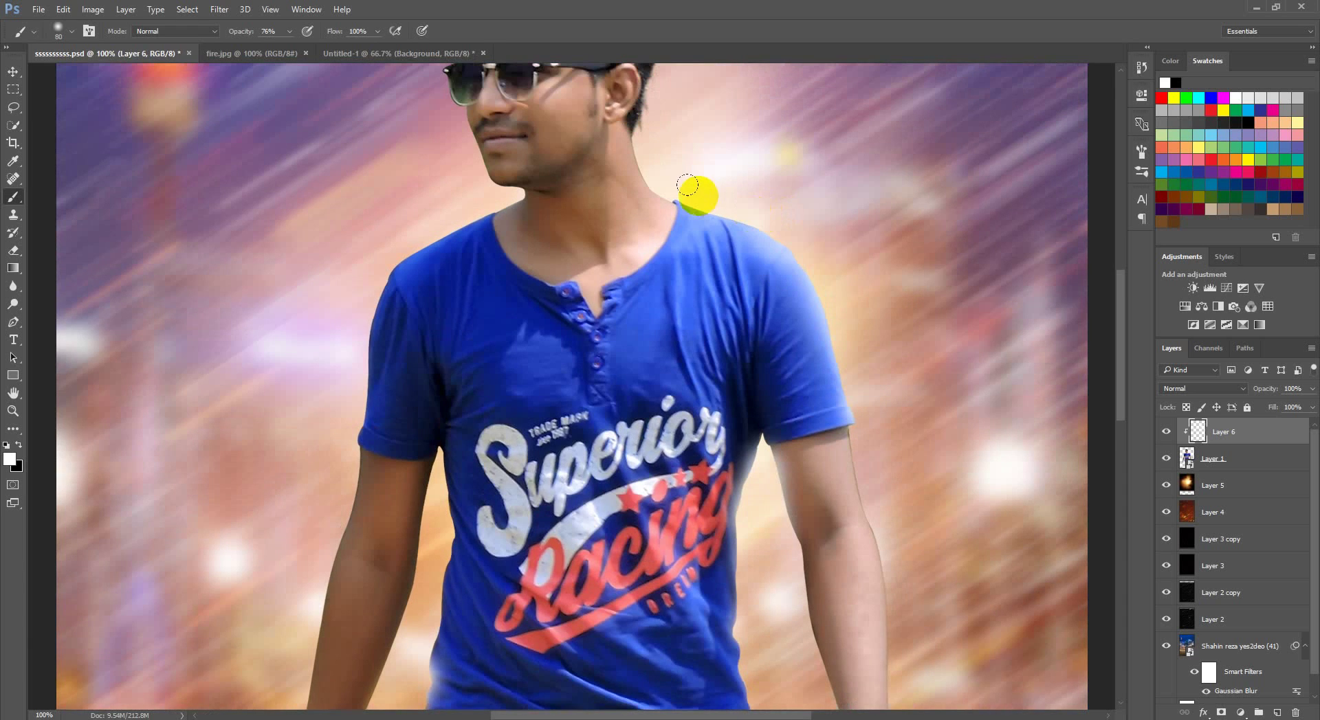
scroll(715, 196, up, 2)
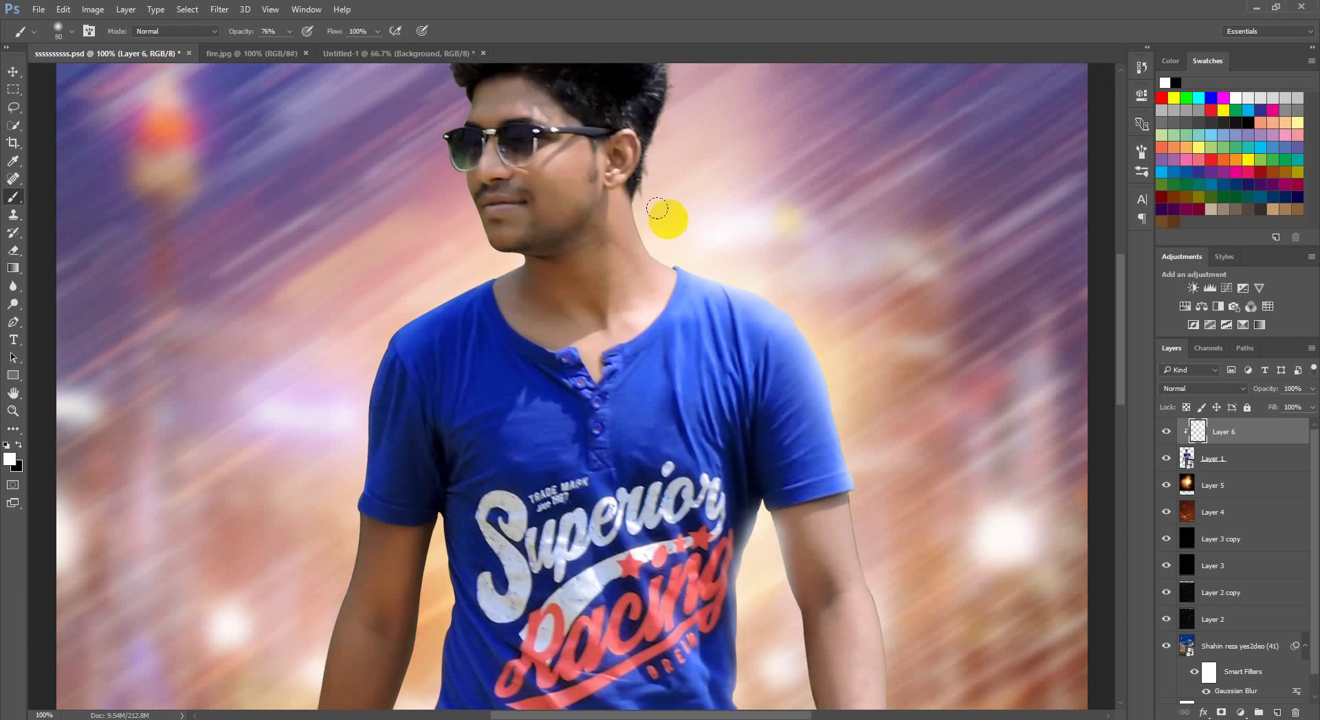
scroll(710, 222, up, 2)
scroll(710, 221, up, 2)
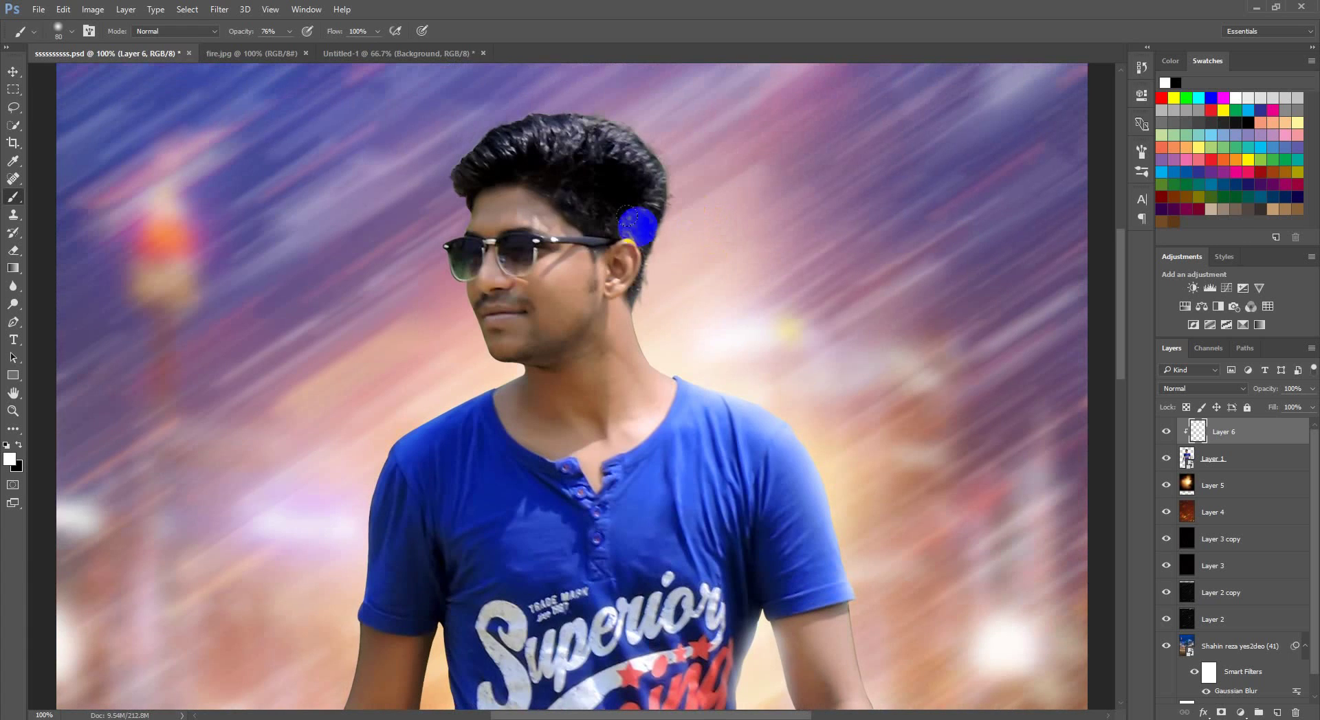
scroll(412, 297, down, 2)
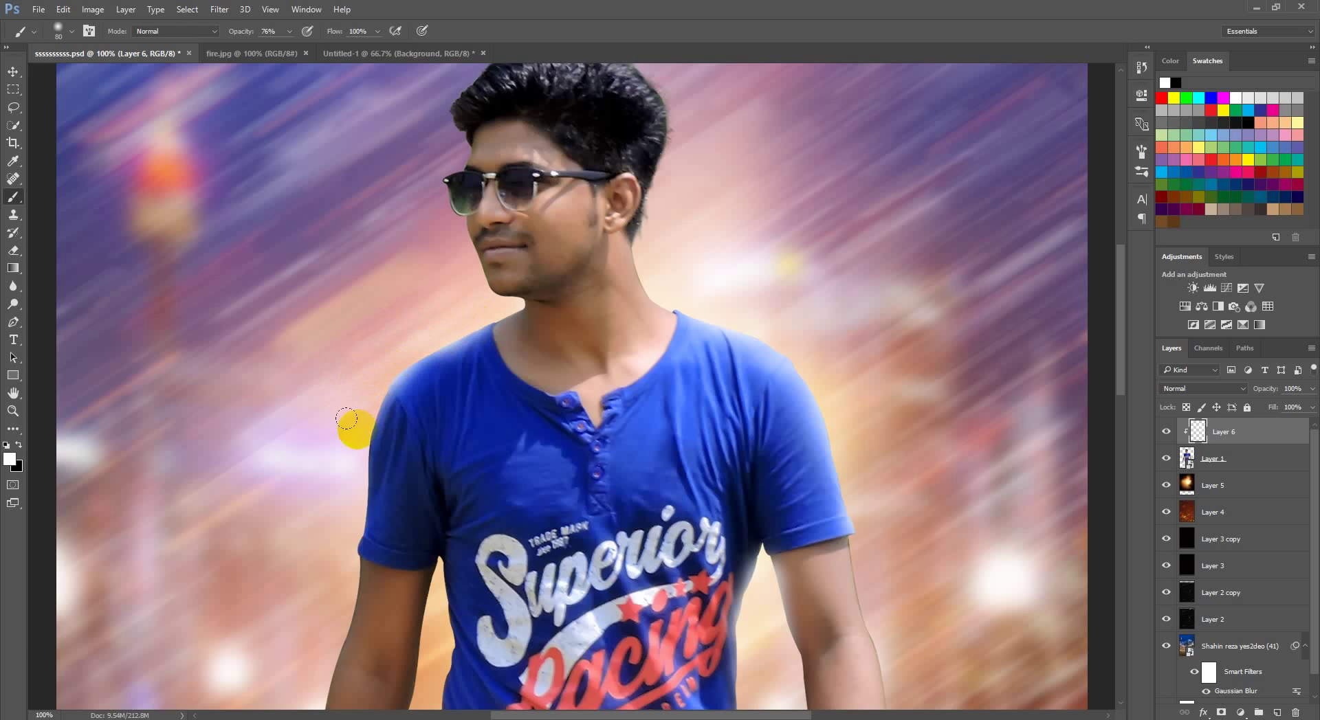
drag(345, 419, 477, 372)
click(364, 403)
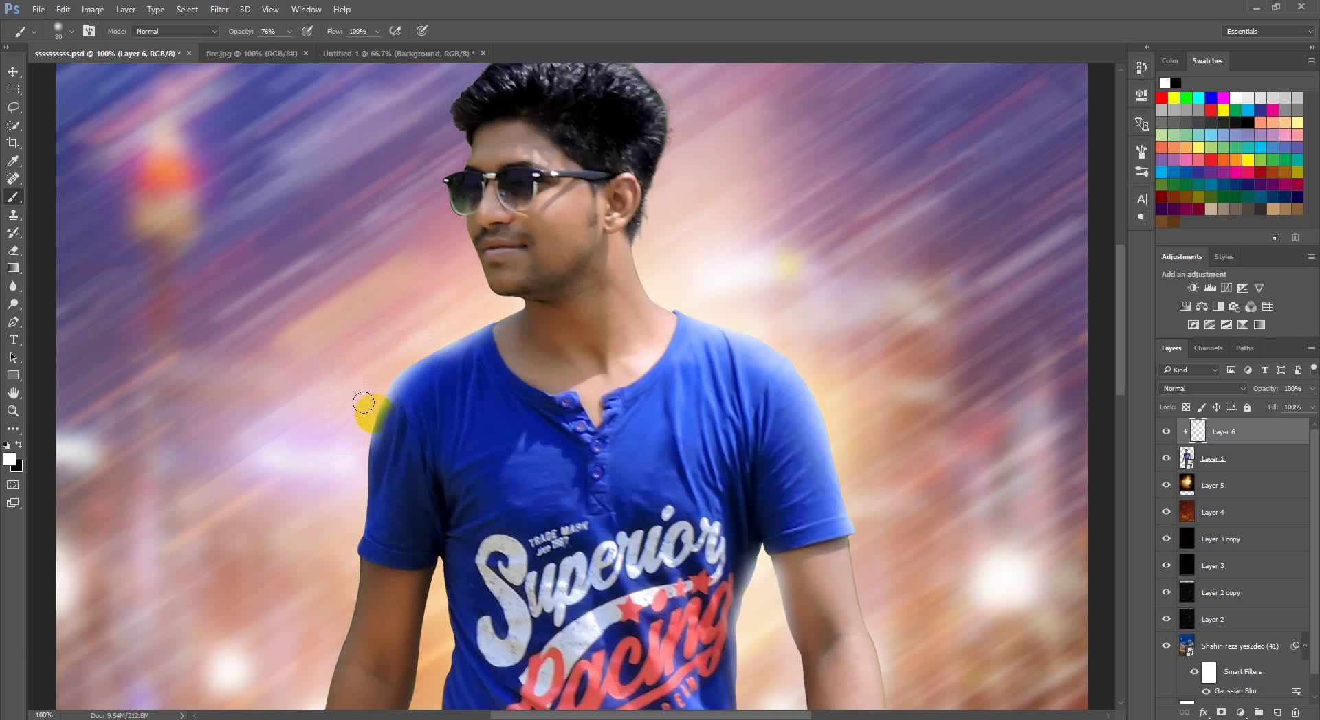
drag(352, 397, 405, 343)
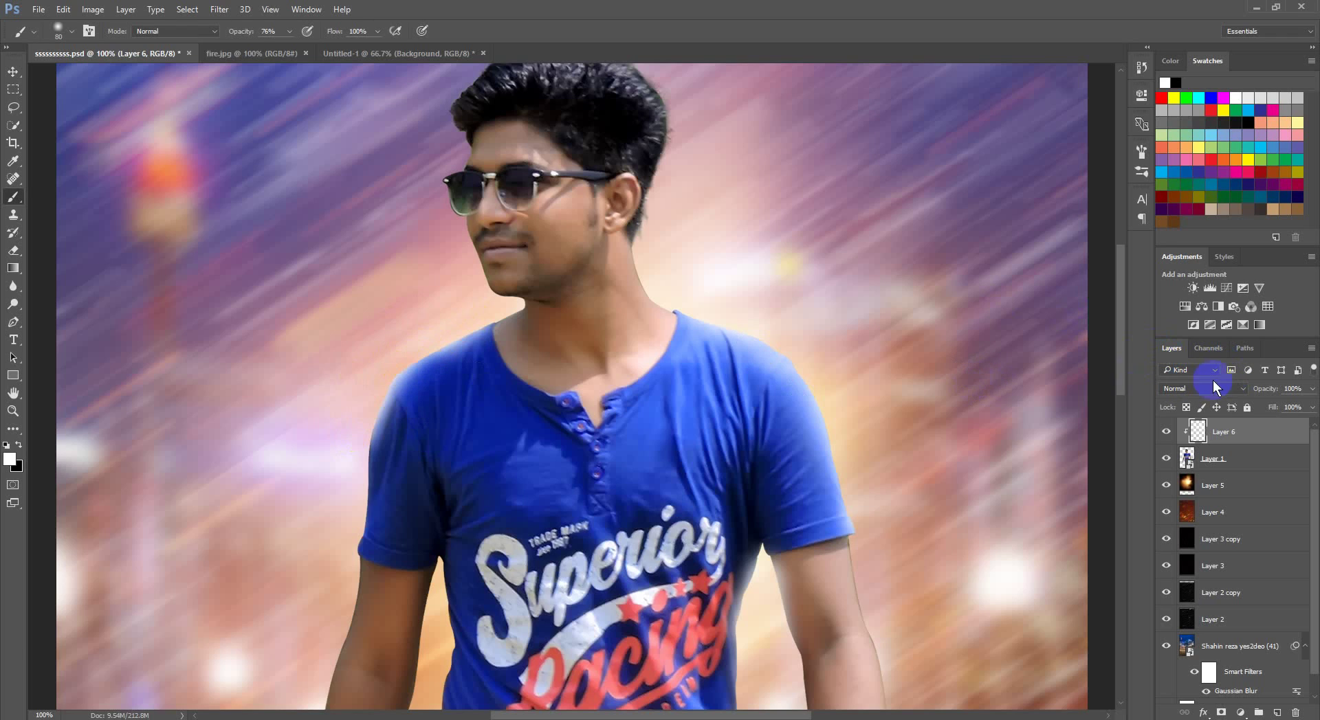
Set Layer 6 opacity to 51% and add soft highlight dabs on the shoulder
drag(1277, 391, 1246, 399)
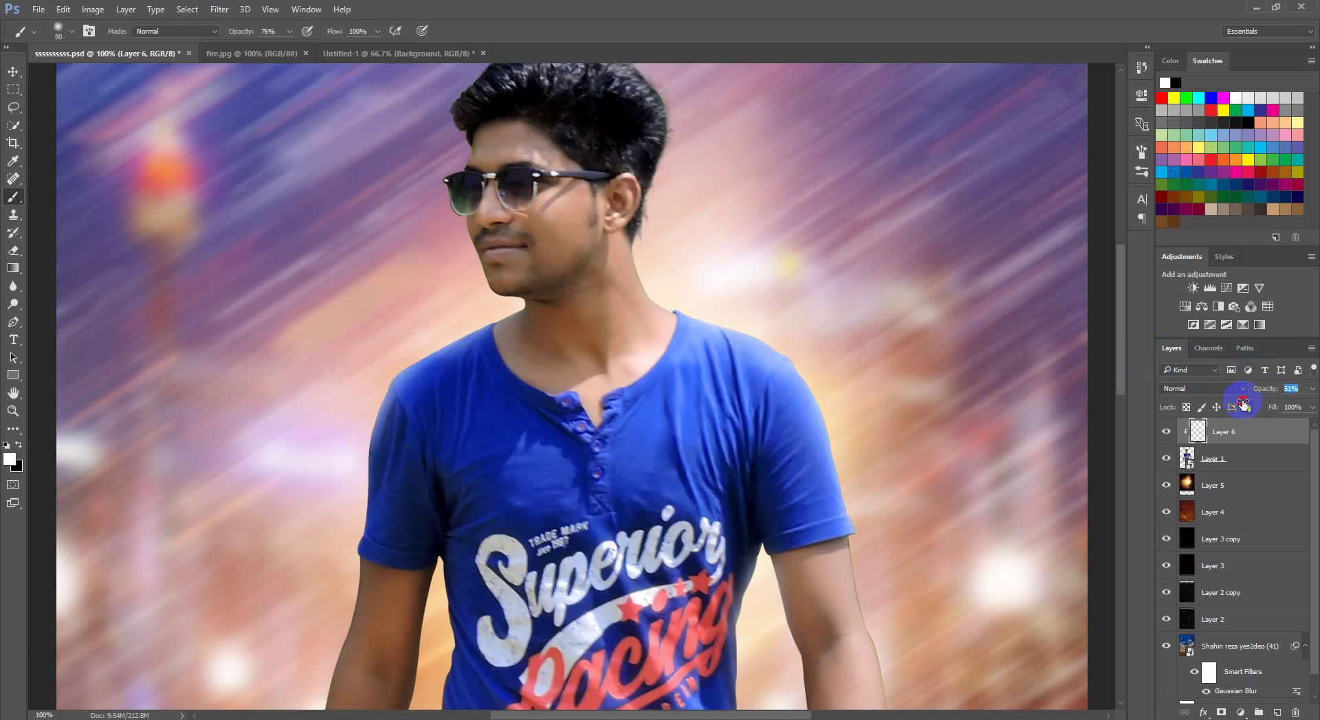
click(654, 391)
key(bracketright)
key(bracketright)
key(bracketright)
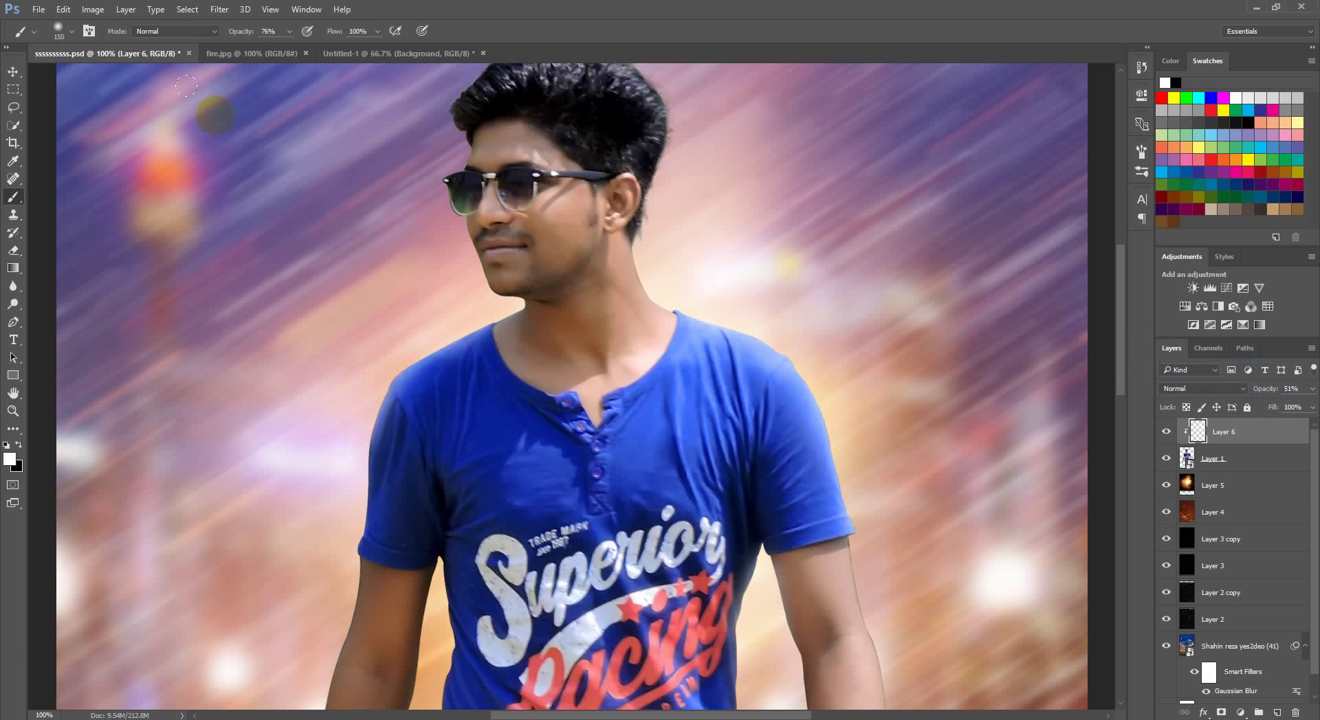
click(421, 374)
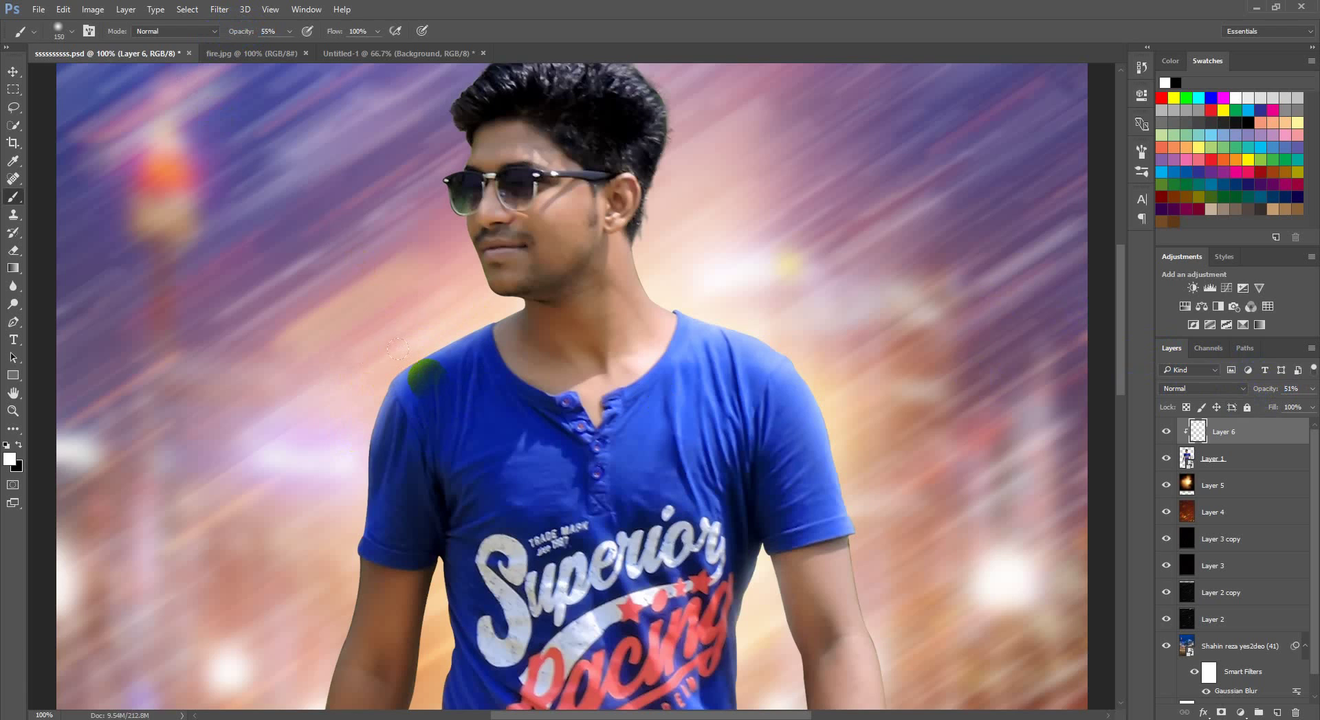
click(680, 367)
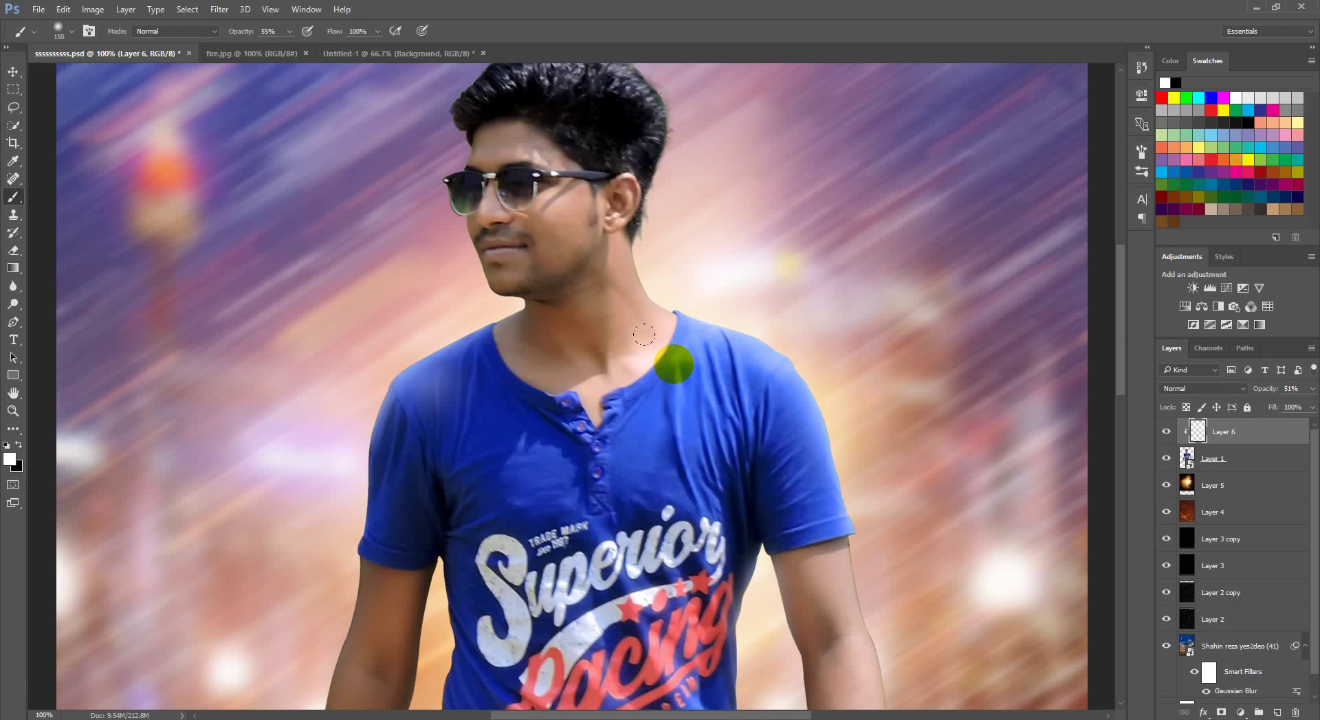
key(ctrl+z)
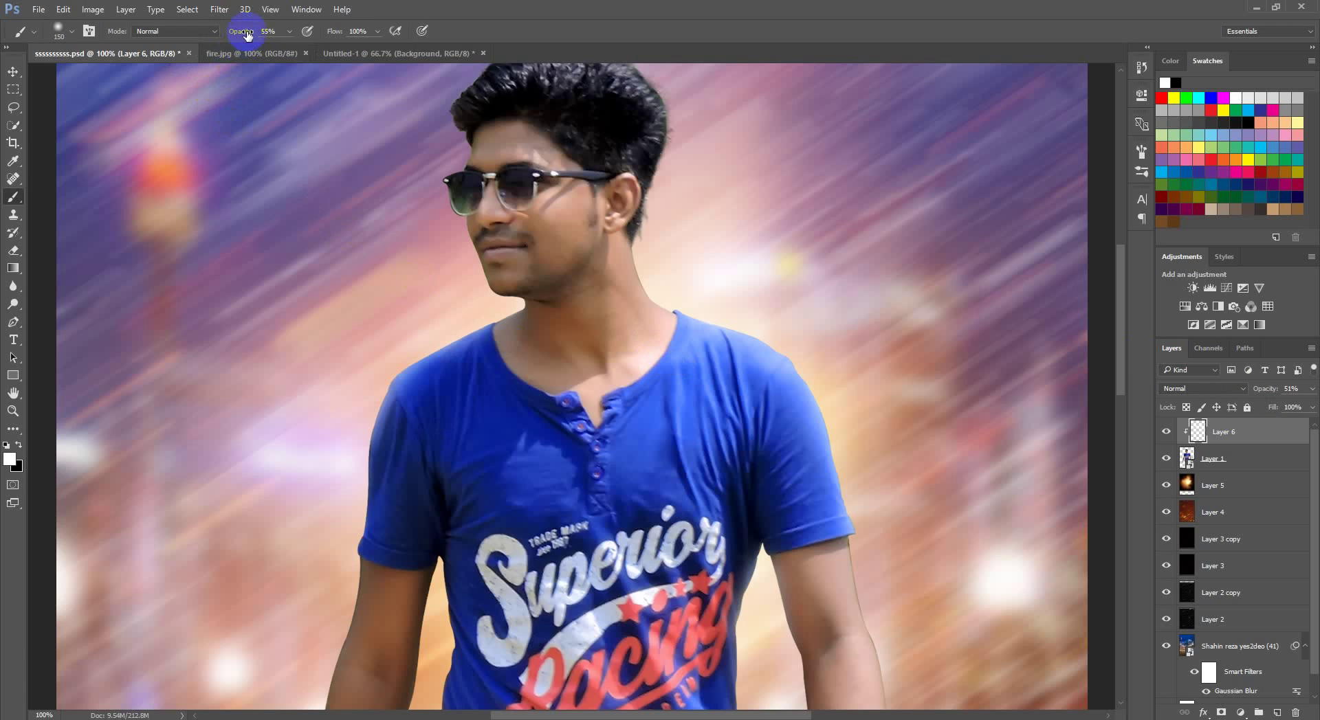
click(436, 377)
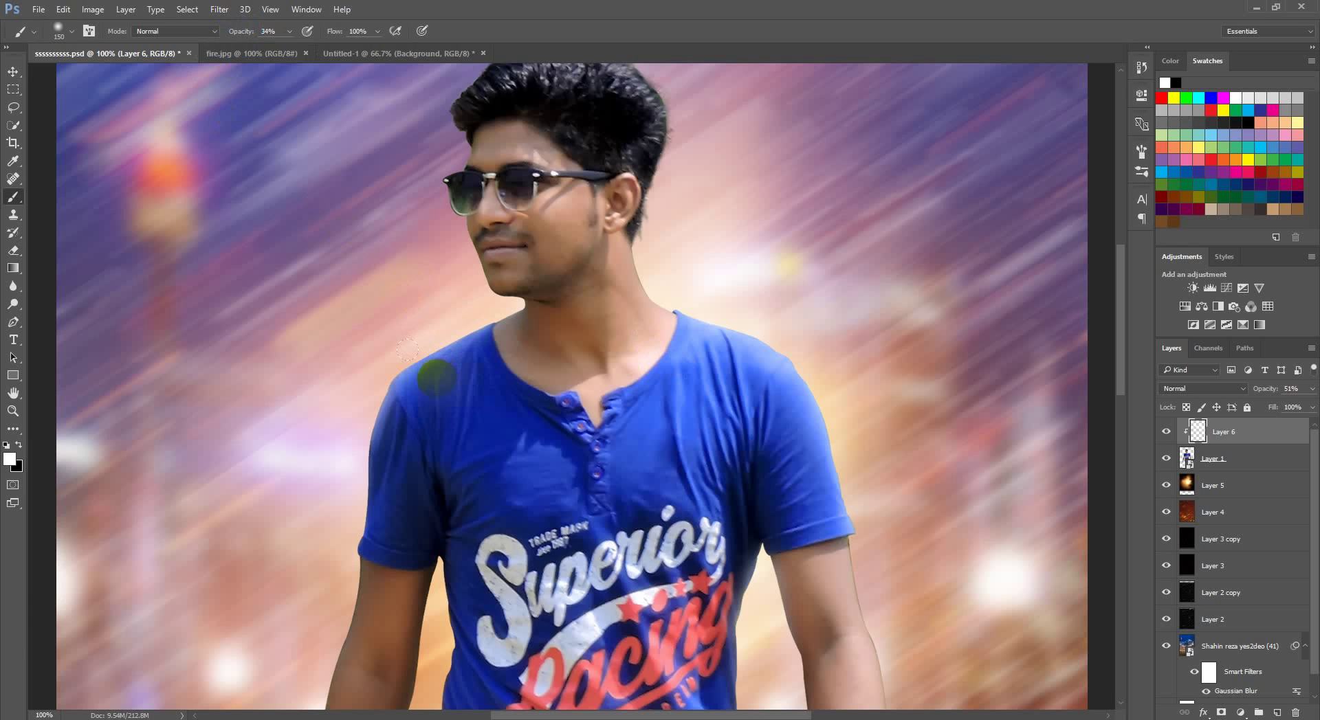
Zoom out to the whole poster and close the fire.jpg document
key(ctrl+minus)
key(ctrl+minus)
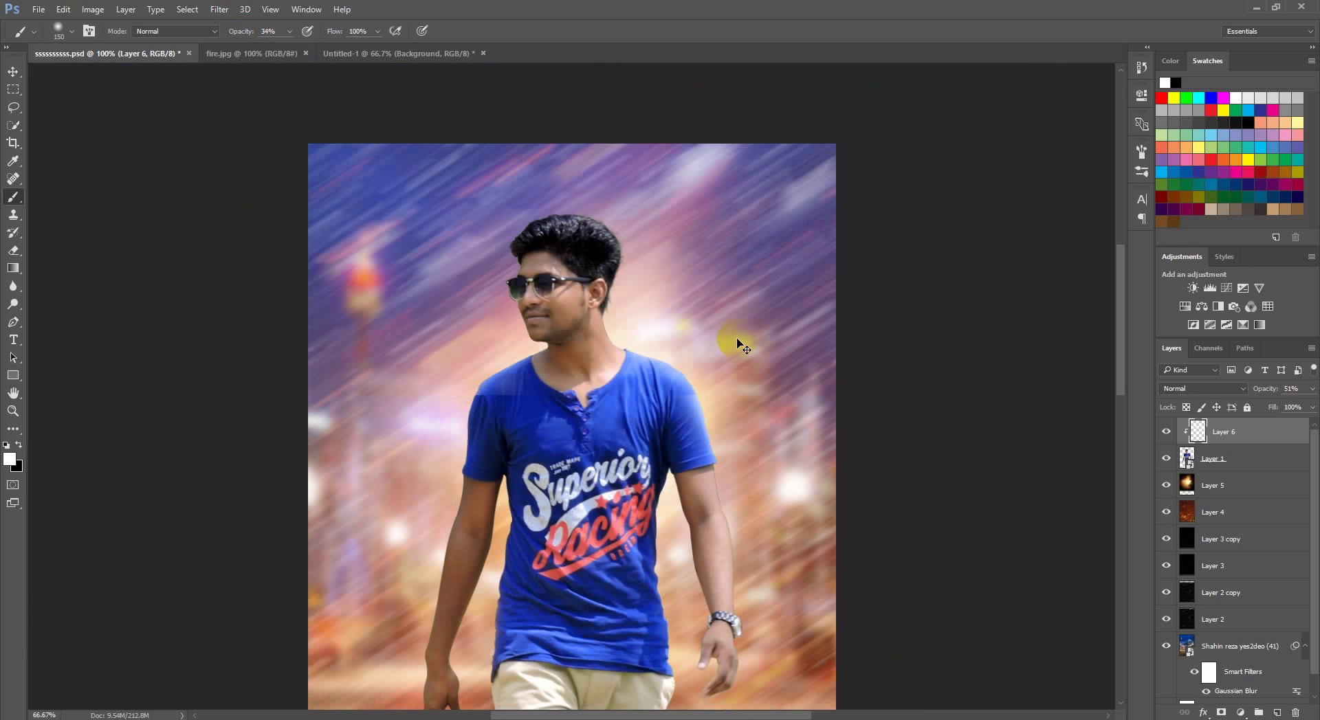
key(ctrl+minus)
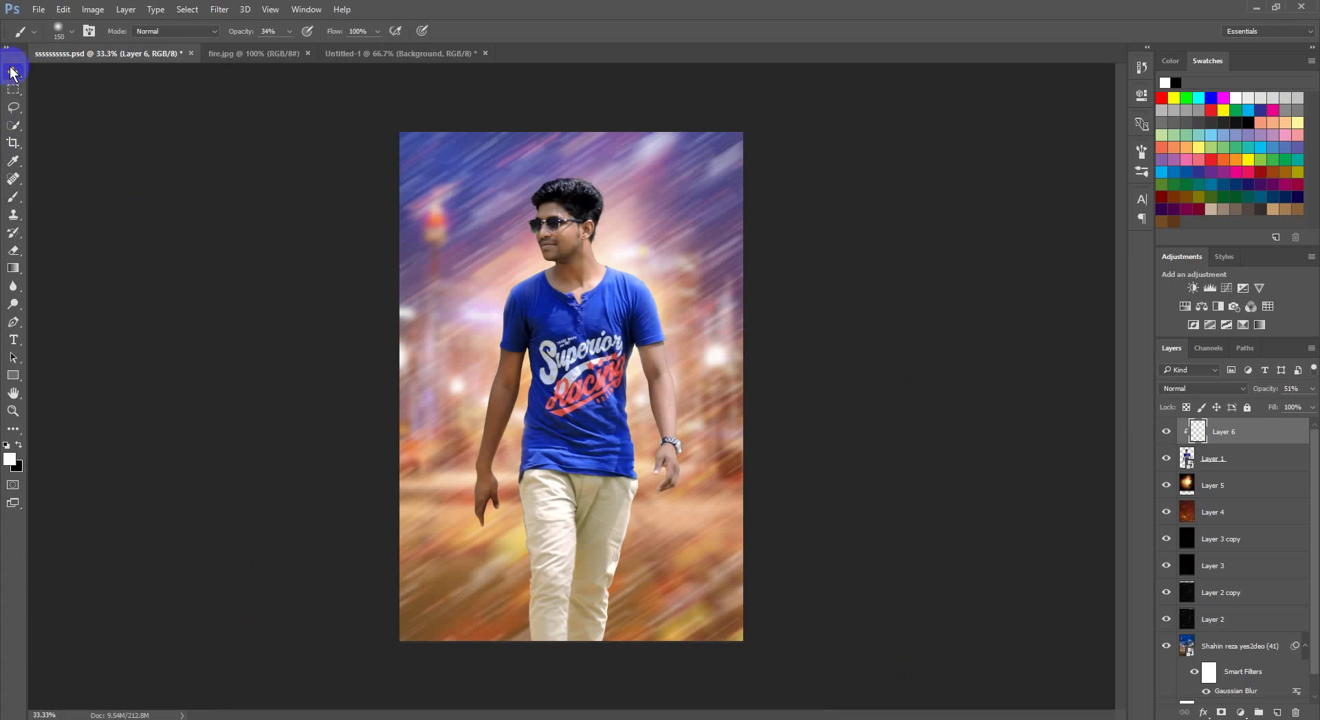
click(12, 72)
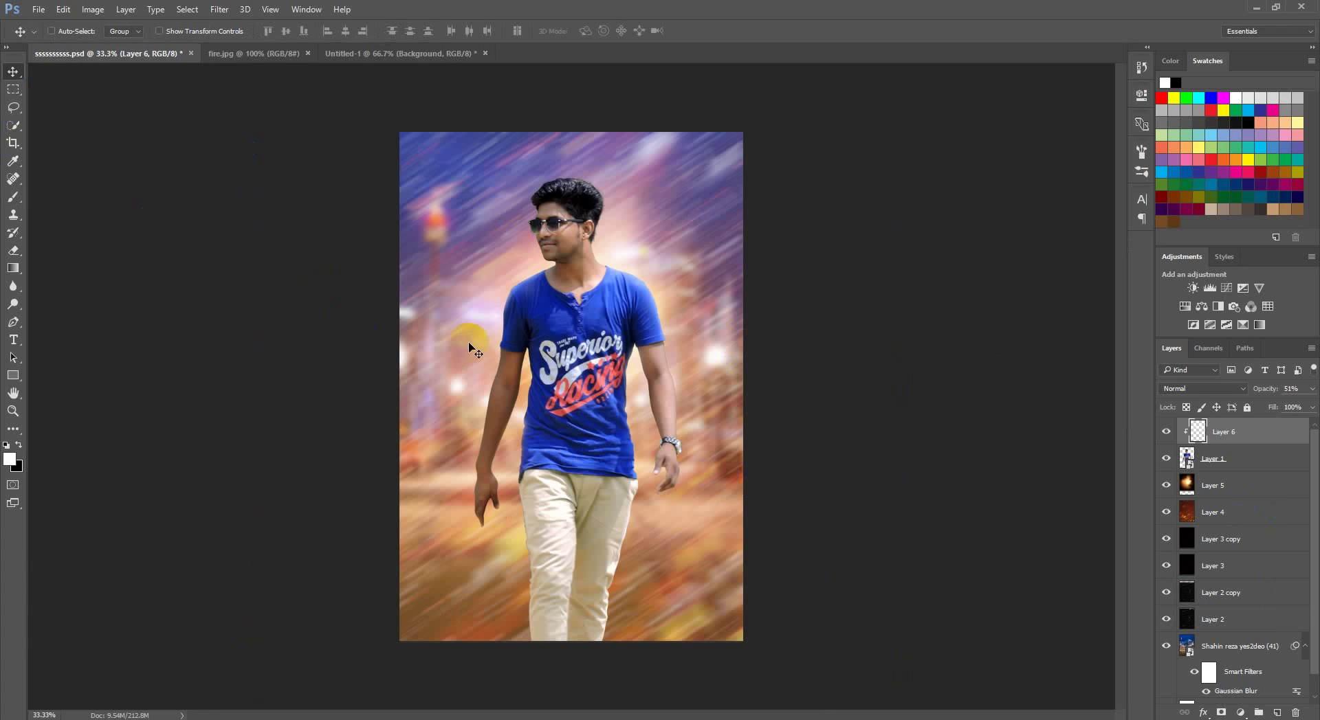
click(251, 54)
click(308, 54)
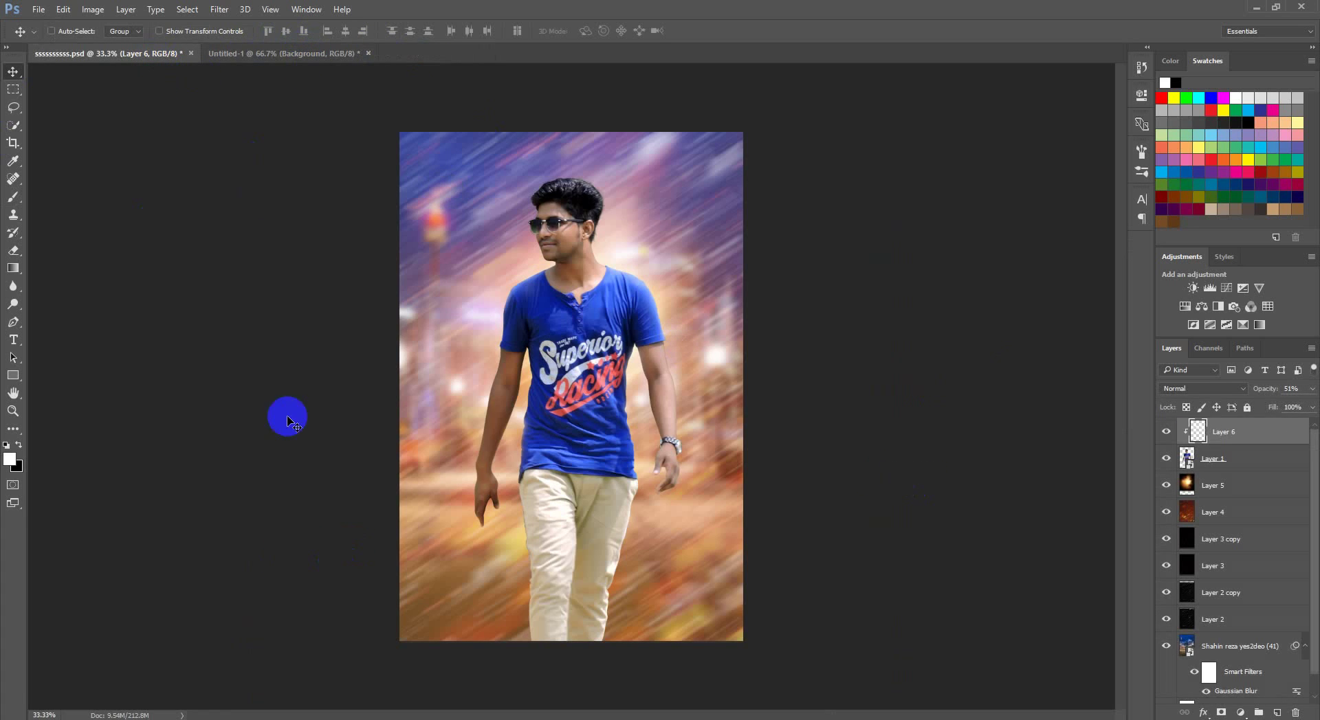
Zoom in on the man's Layer 1 and rasterize it for erasing
click(1249, 459)
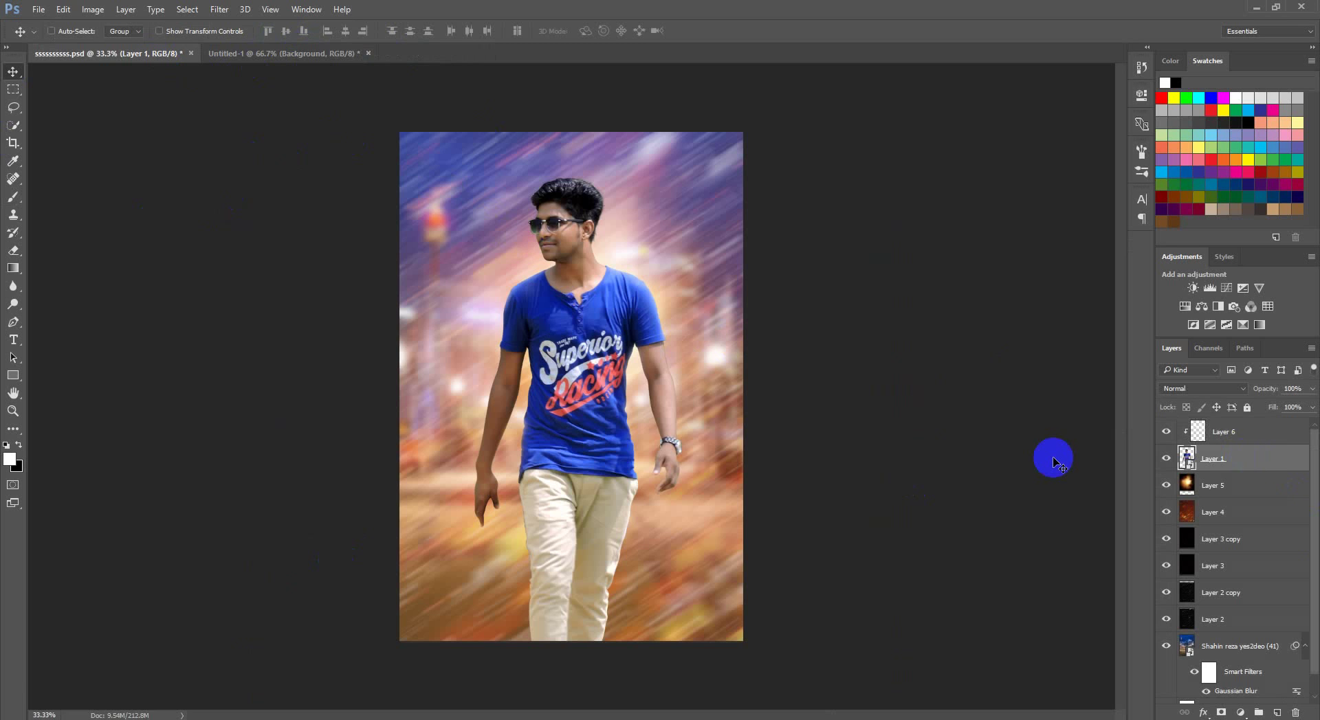
key(ctrl+plus)
key(ctrl+plus)
key(ctrl+plus)
key(ctrl+plus)
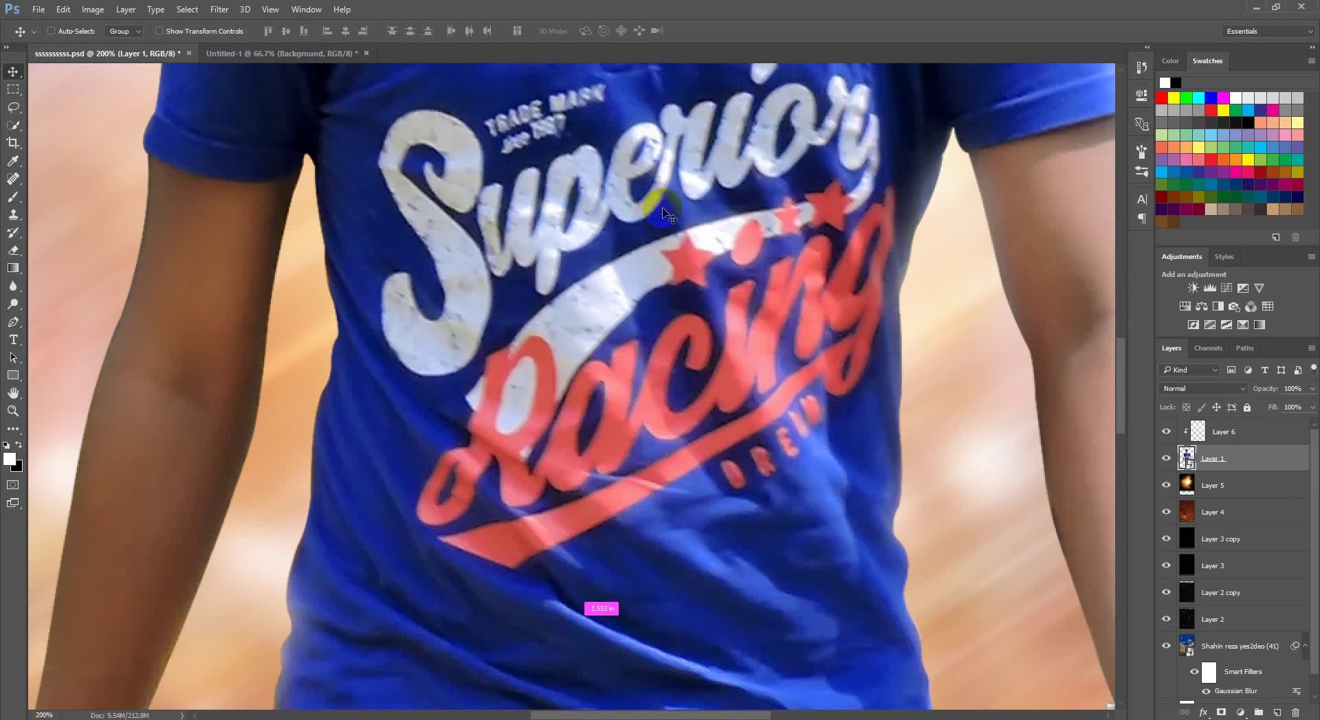
mouse_move(679, 195)
mouse_down()
mouse_move(605, 466)
mouse_move(589, 442)
mouse_up()
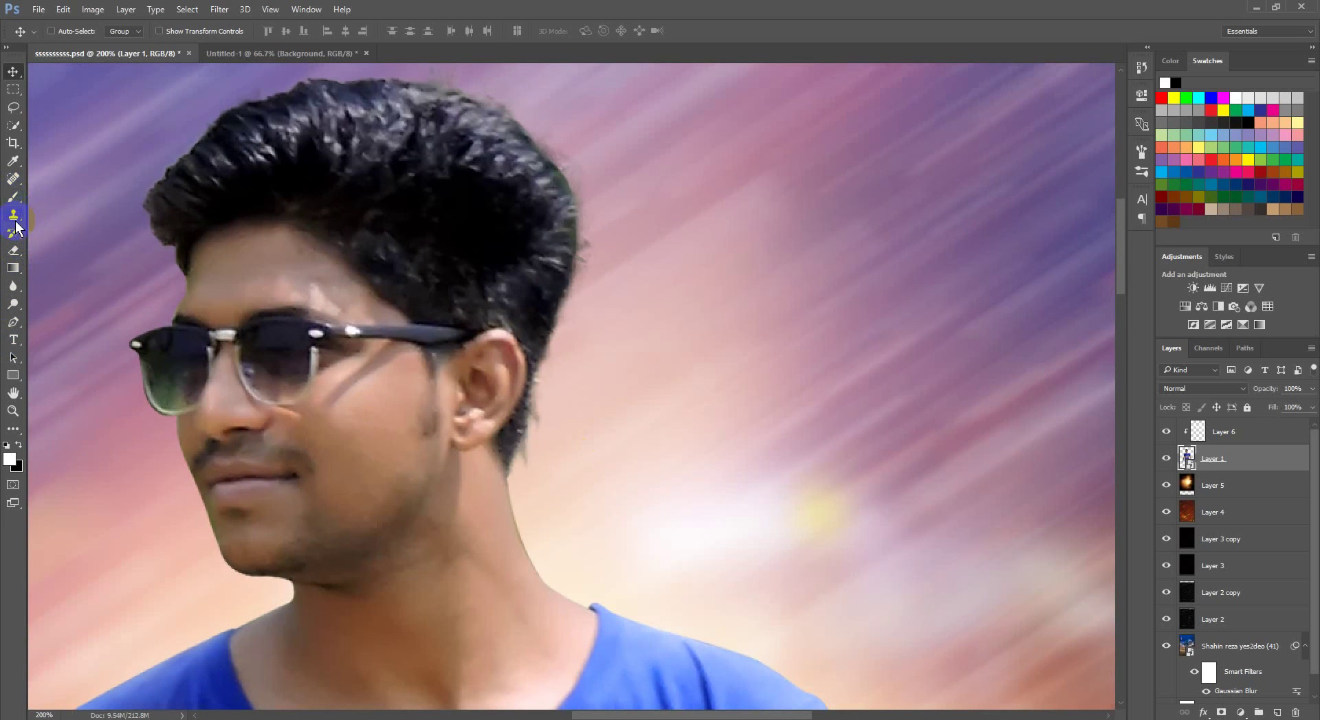
right_click(15, 254)
click(69, 252)
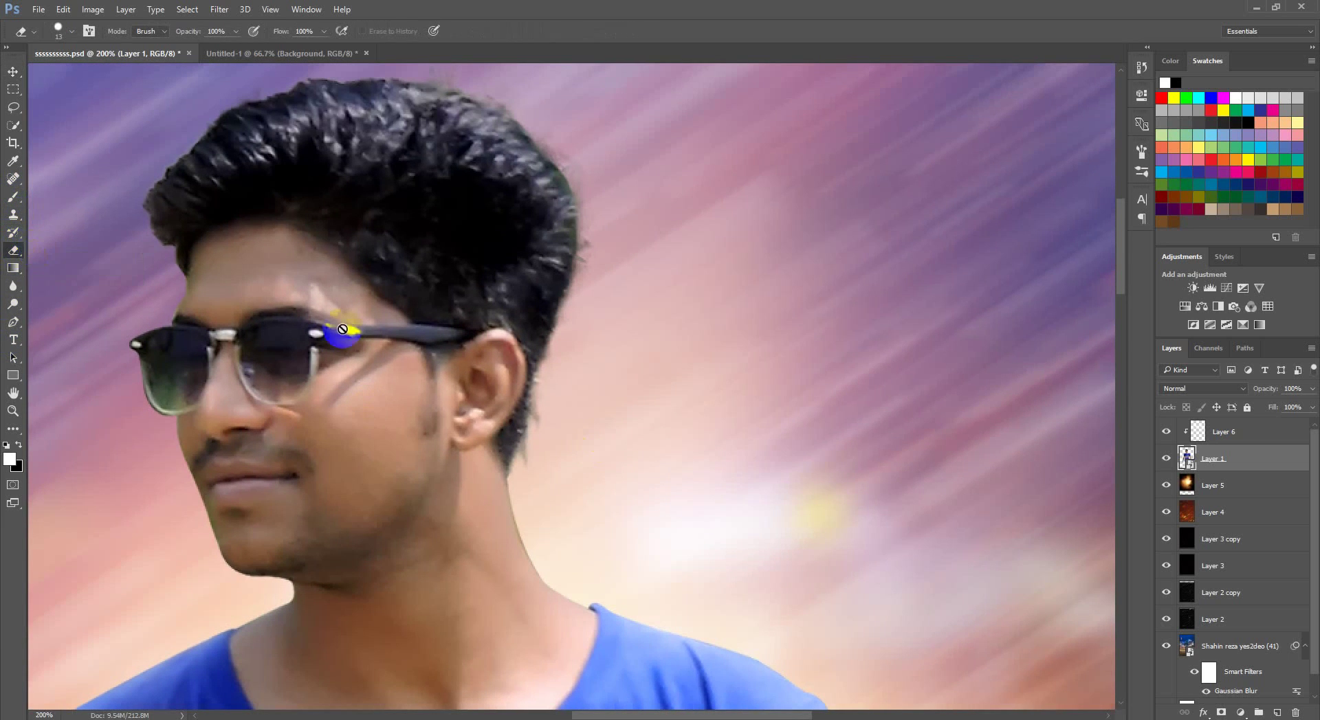
click(633, 362)
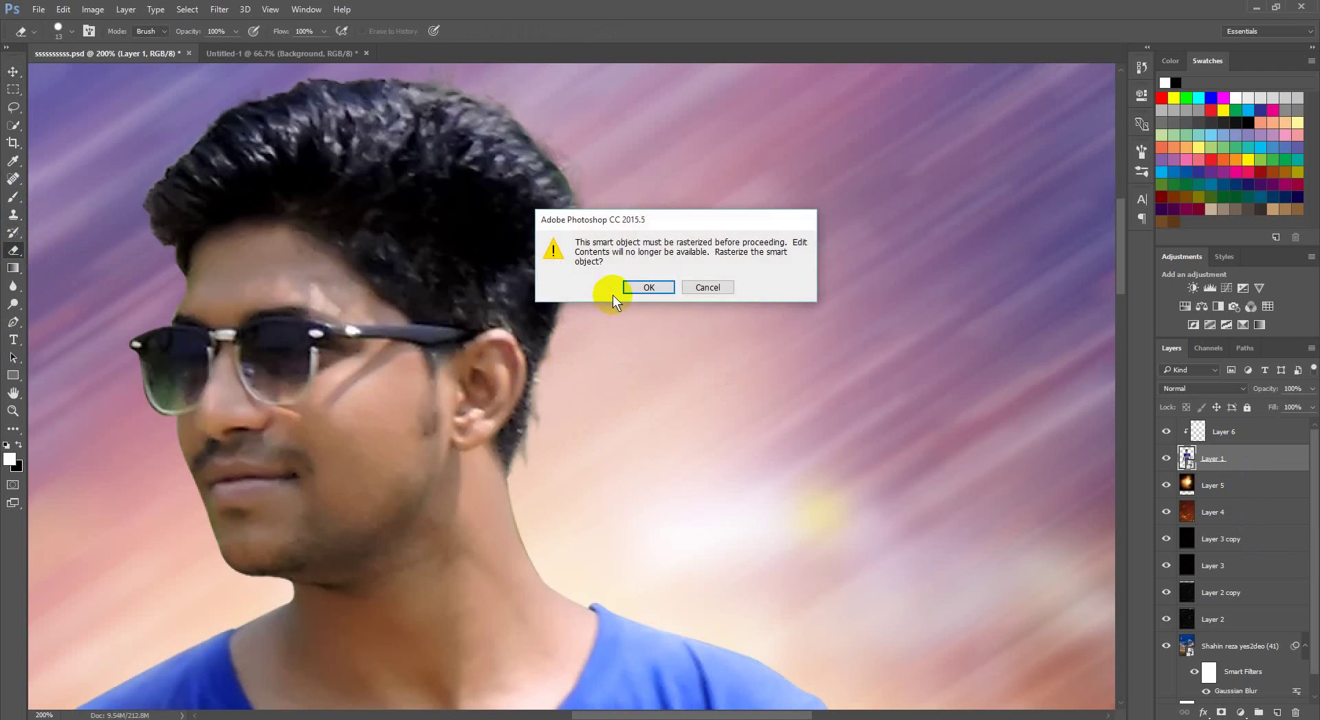
click(632, 292)
Erase the blue fringe along the man's neck, hair top and down to the ear
click(530, 460)
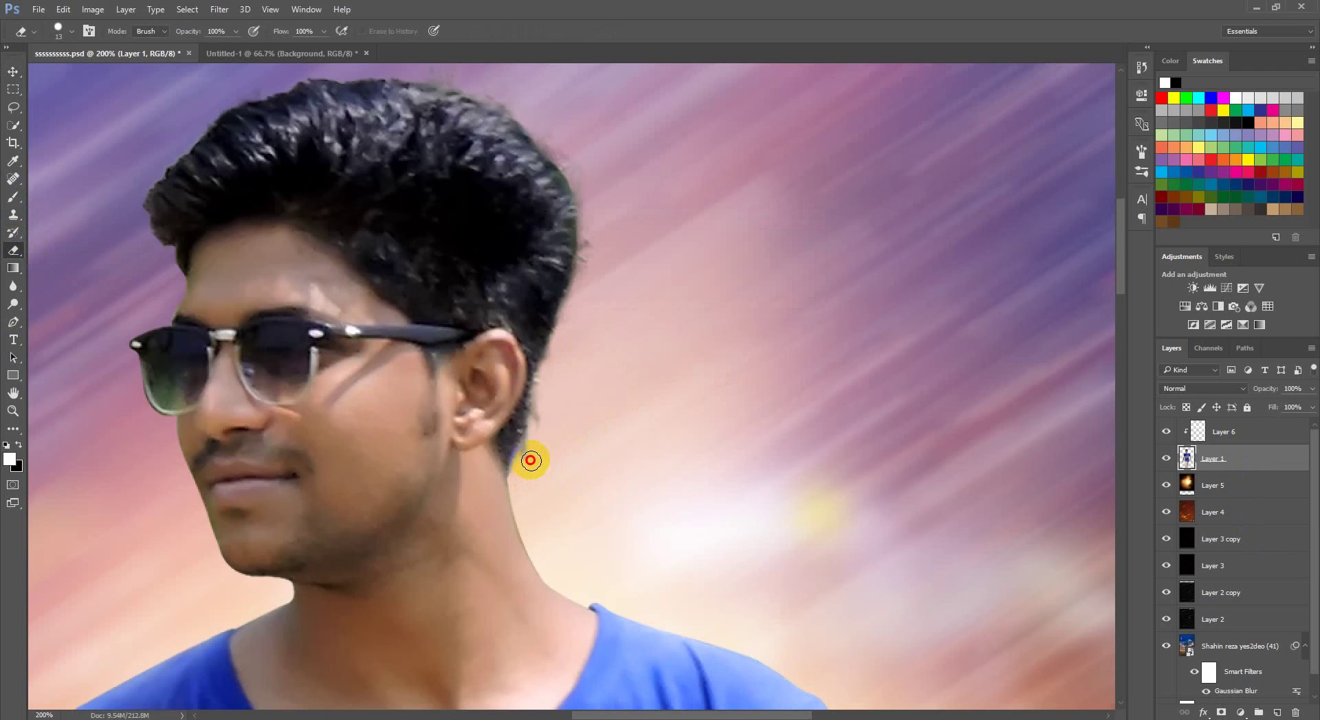
mouse_move(525, 464)
mouse_down()
mouse_move(587, 285)
mouse_move(583, 174)
mouse_up()
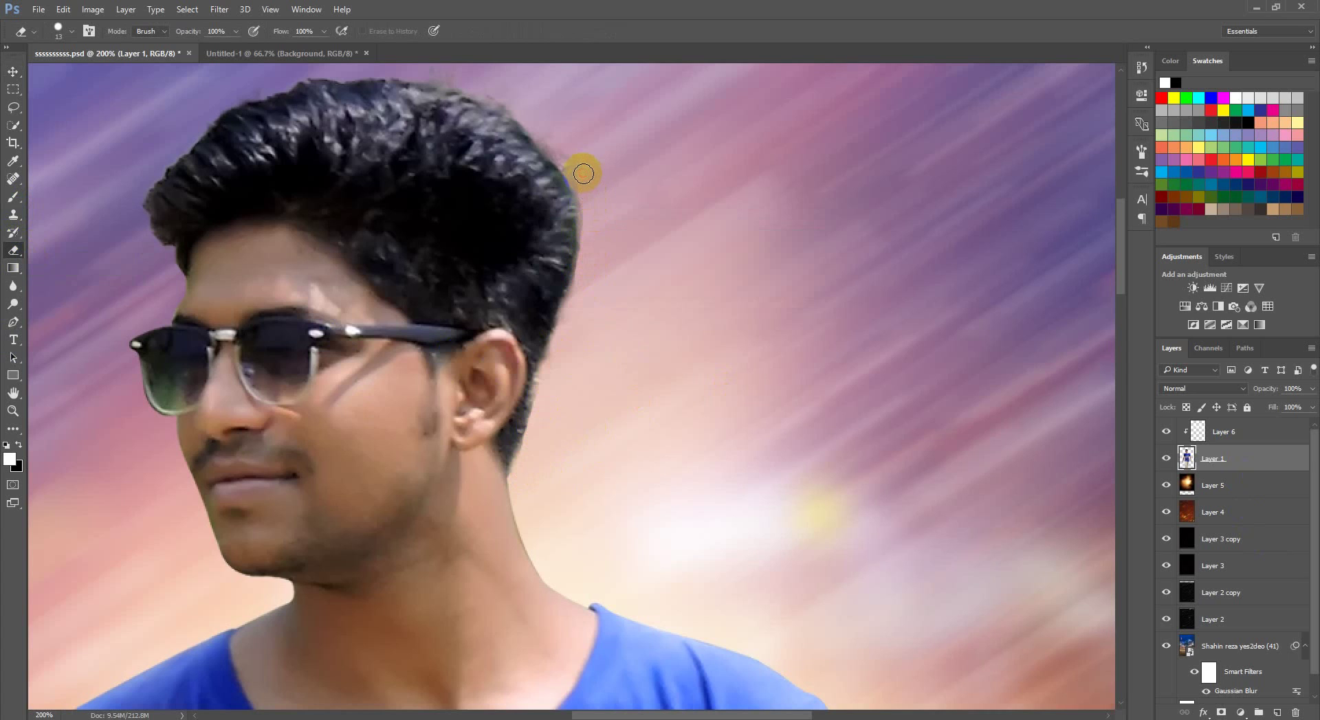
scroll(621, 206, up, 3)
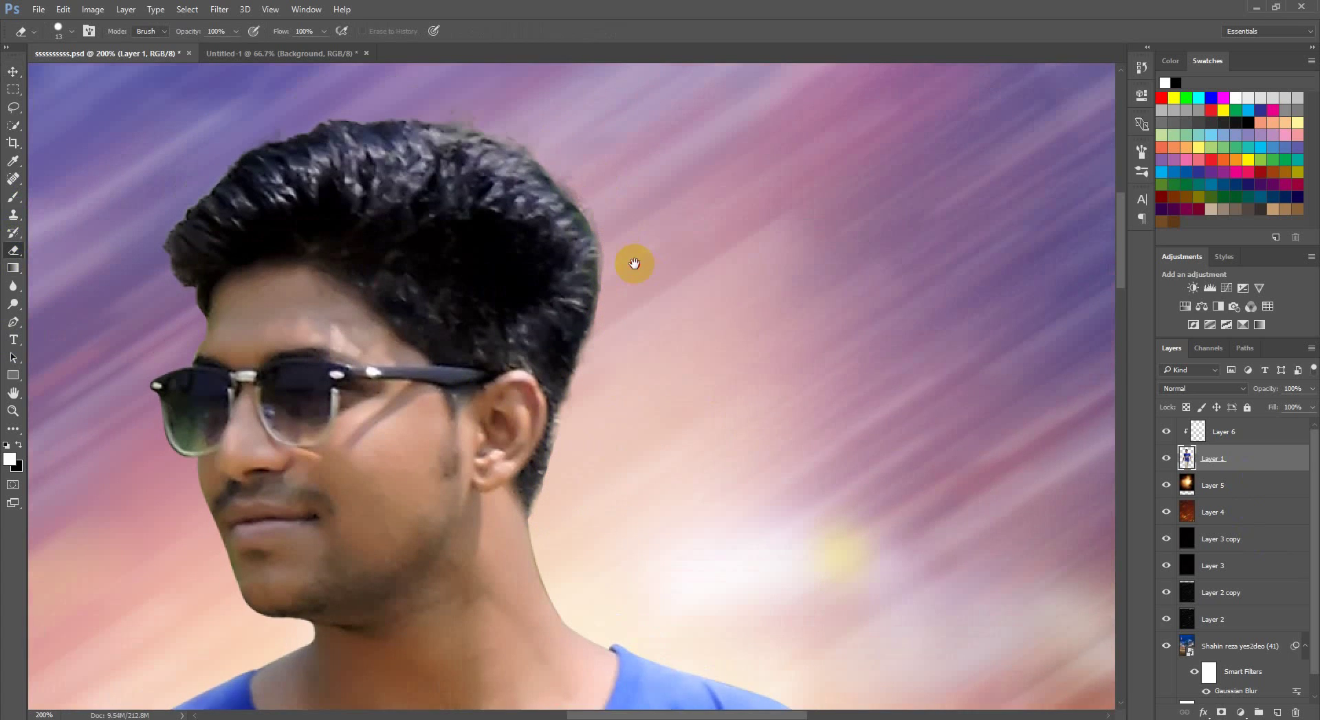
click(466, 163)
mouse_move(492, 168)
mouse_down()
mouse_move(584, 221)
mouse_move(620, 269)
mouse_up()
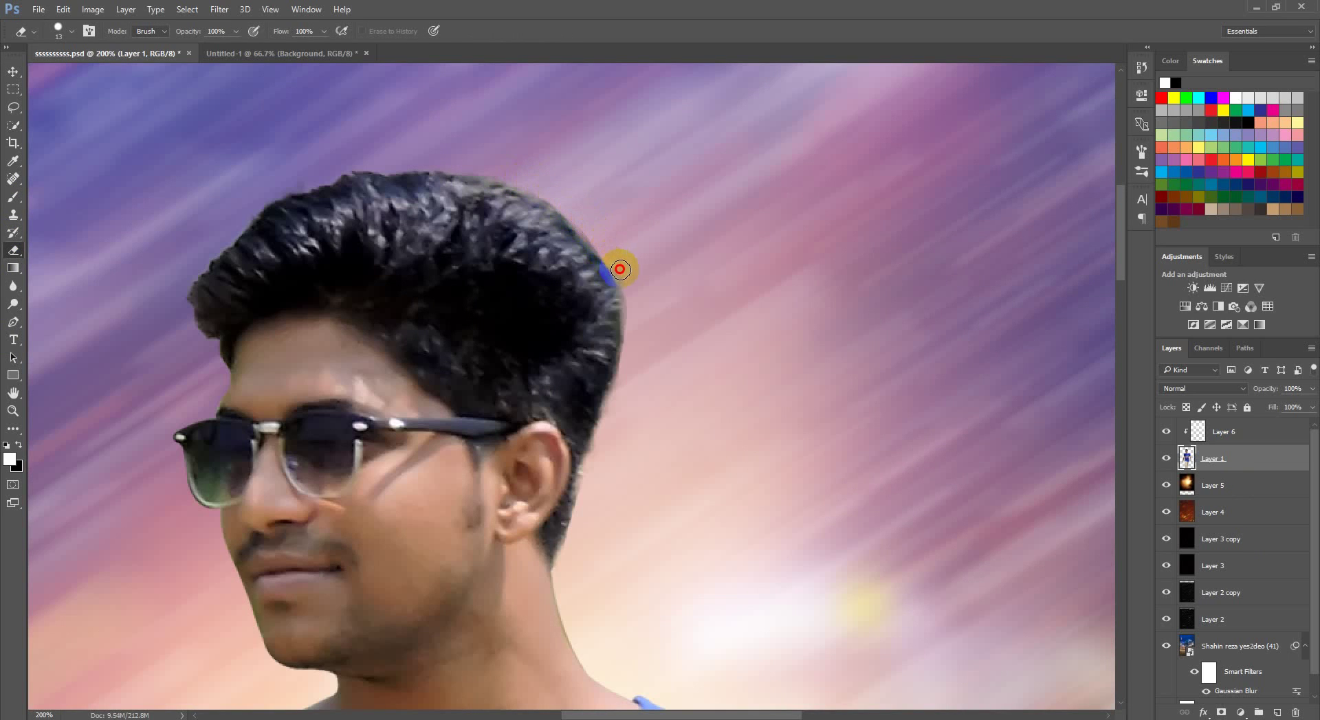
mouse_move(634, 321)
mouse_down()
mouse_move(560, 582)
mouse_move(574, 554)
mouse_up()
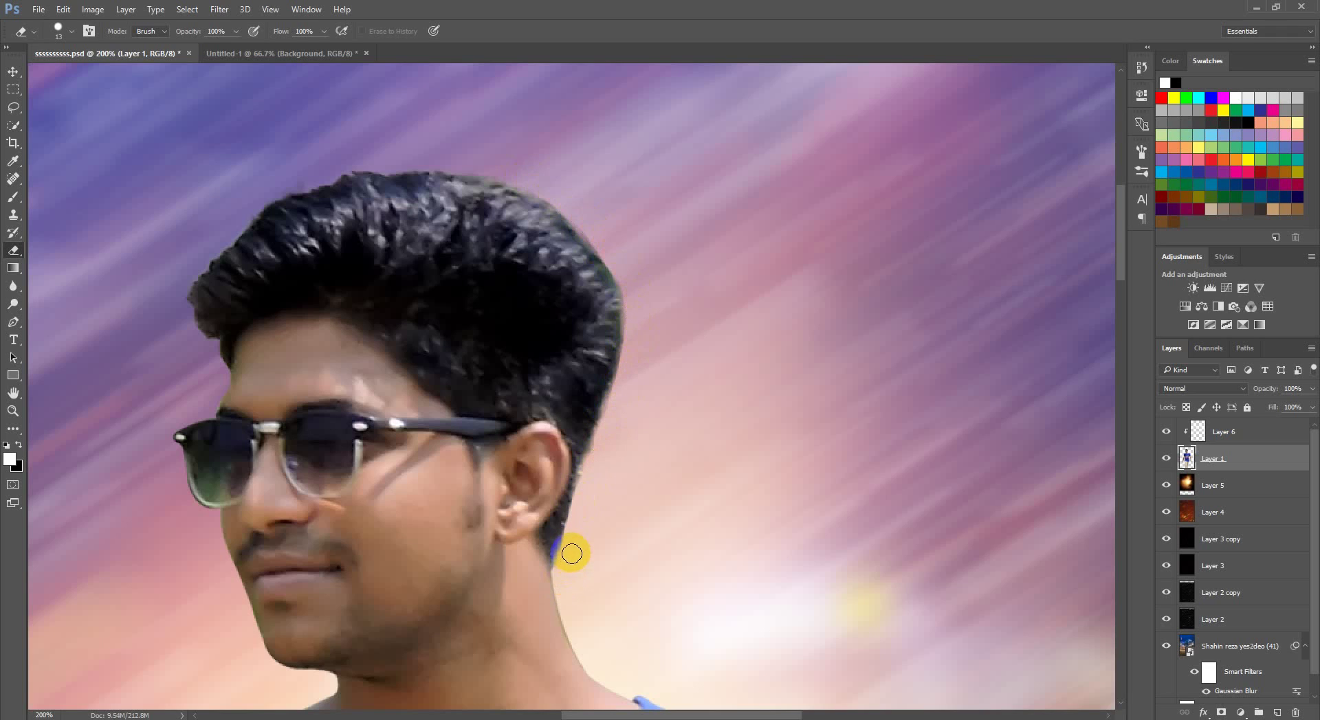
click(28, 339)
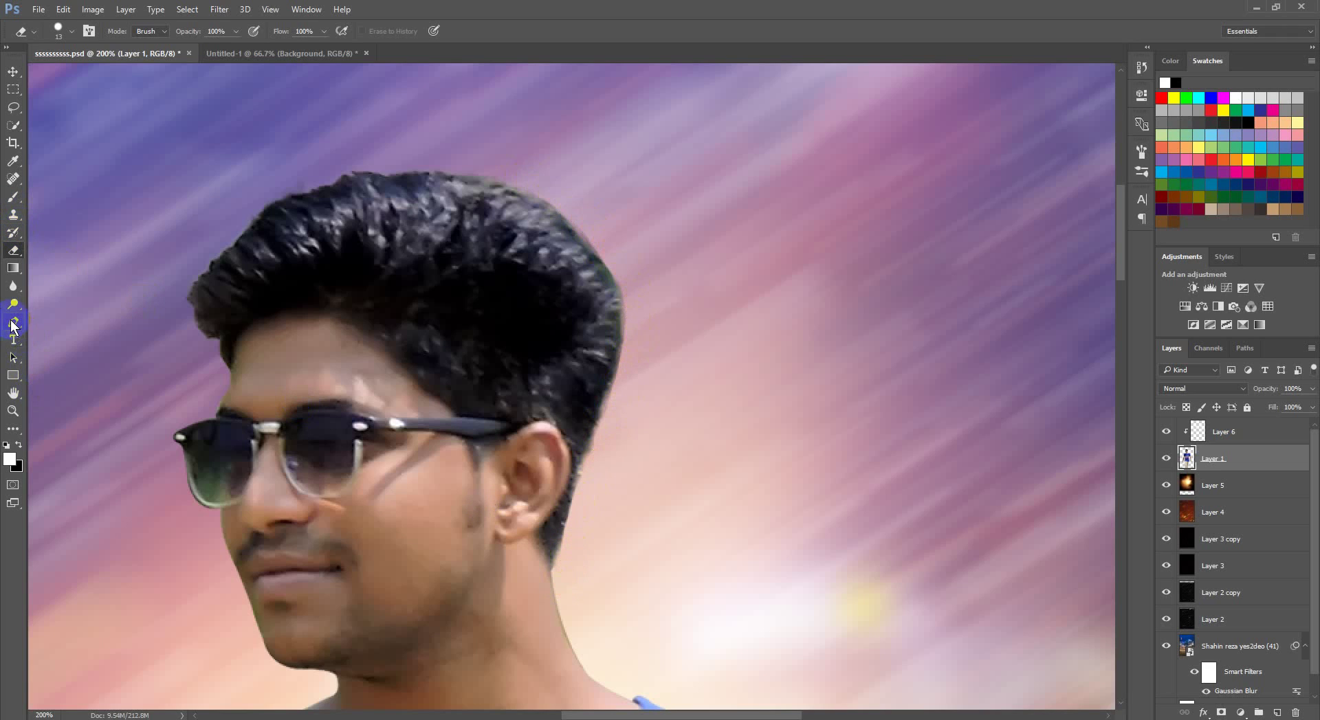
Smudge the man's hair with the Smudge Tool using brush 39
click(17, 288)
click(59, 313)
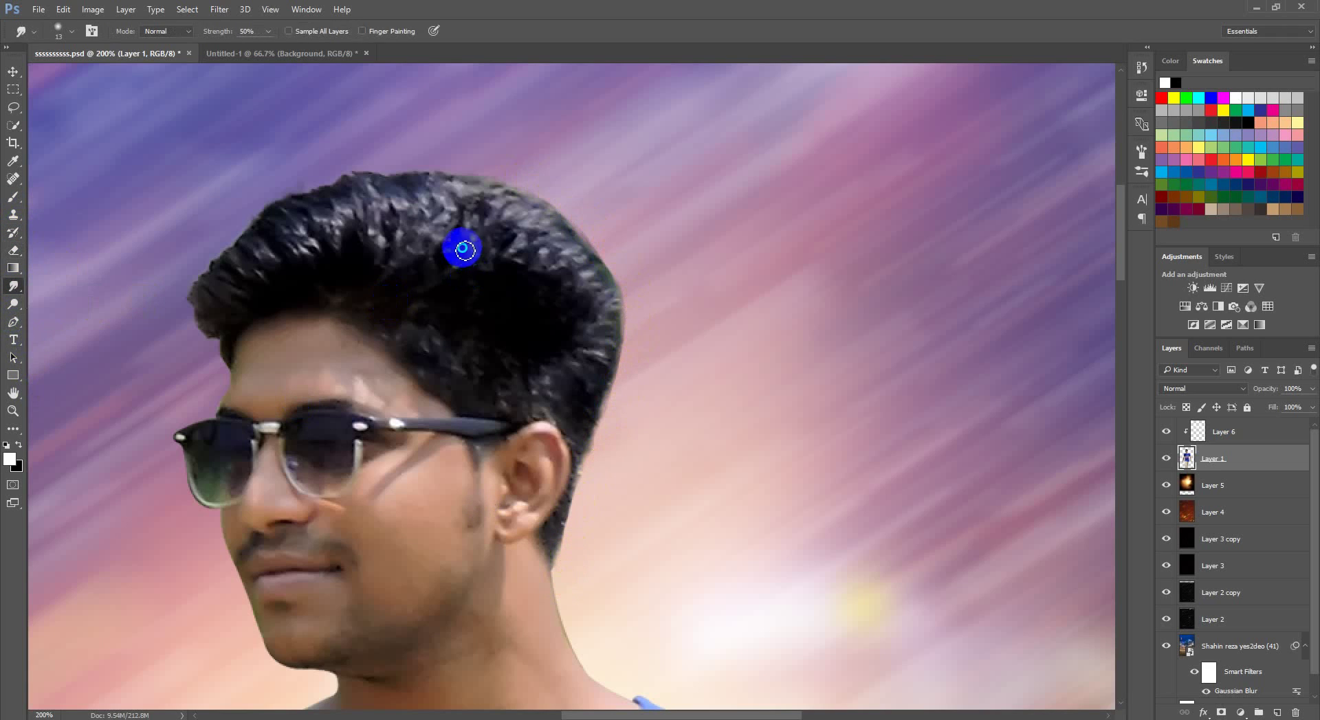
right_click(461, 249)
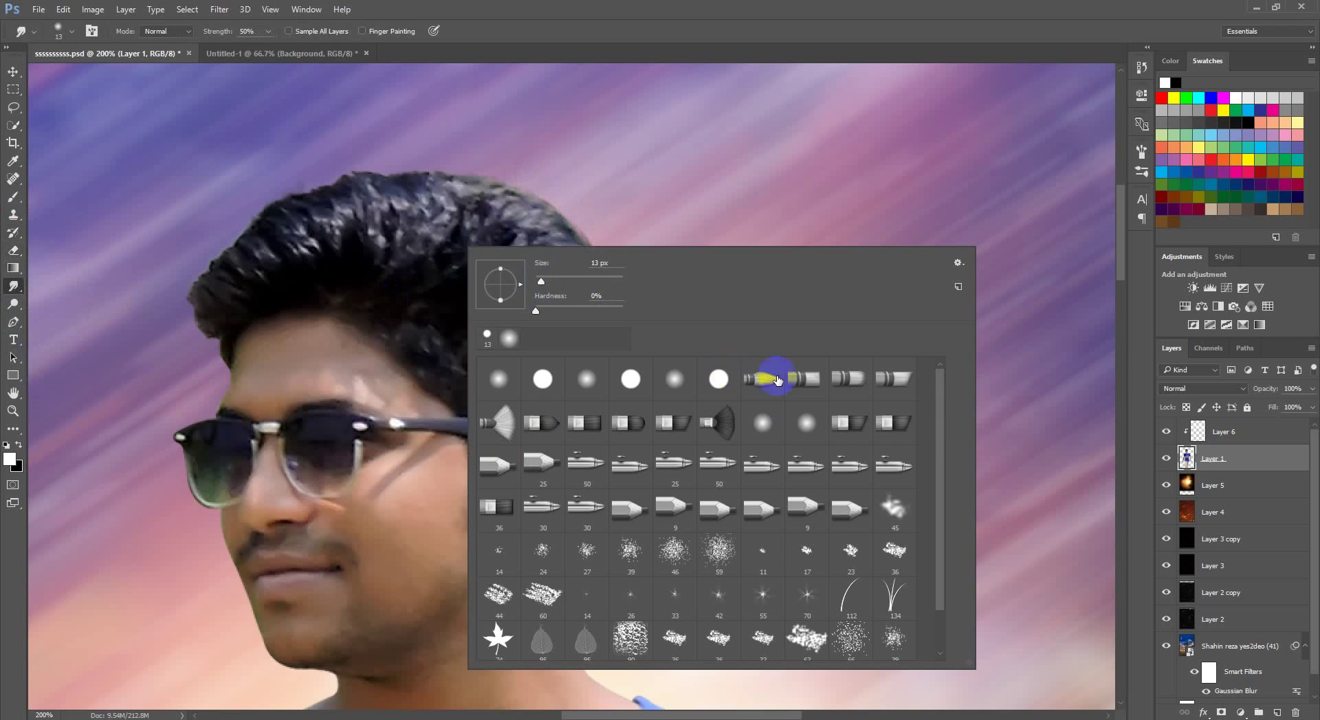
double_click(638, 560)
mouse_move(337, 196)
mouse_down()
mouse_move(326, 183)
mouse_move(530, 191)
mouse_move(606, 251)
mouse_move(624, 394)
mouse_move(600, 377)
mouse_move(625, 404)
mouse_move(589, 391)
mouse_move(616, 425)
mouse_move(582, 412)
mouse_move(589, 391)
mouse_move(604, 413)
mouse_move(586, 498)
mouse_up()
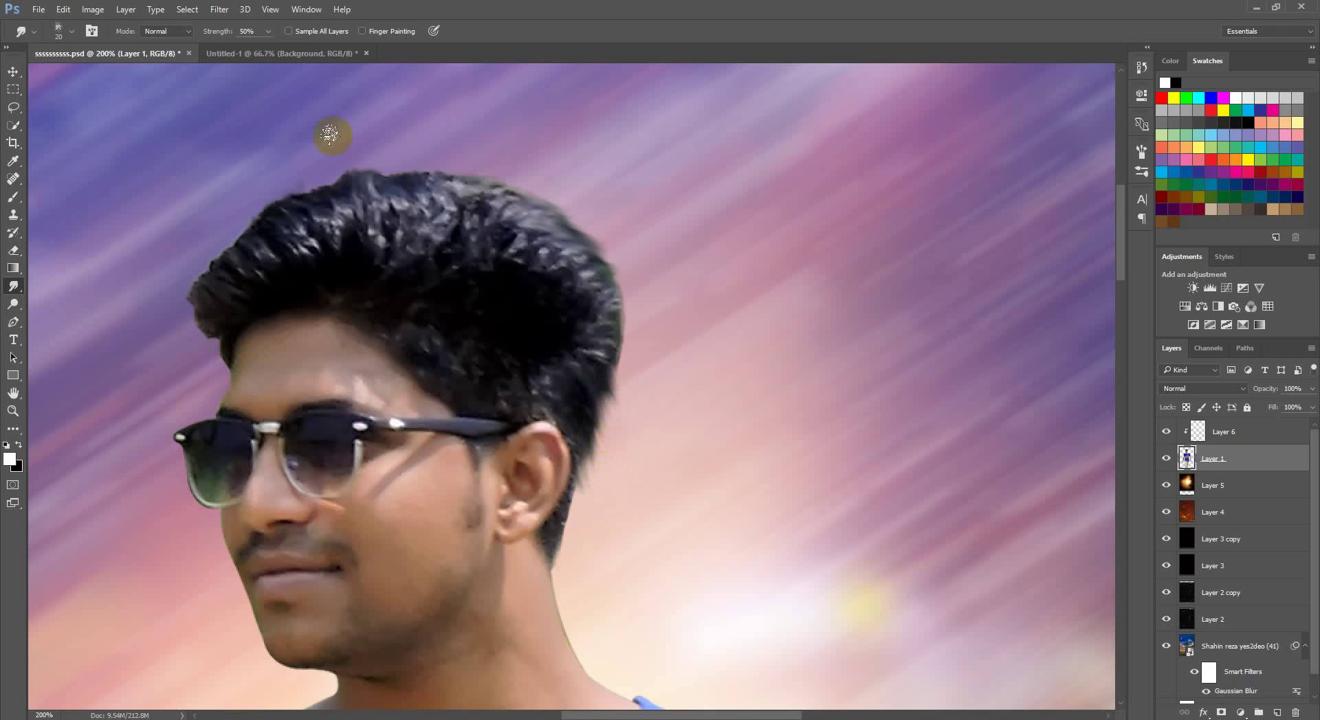
Lower smudge strength to 29% and smudge the hair edge behind the ear
click(243, 25)
drag(211, 37, 208, 36)
text(29)
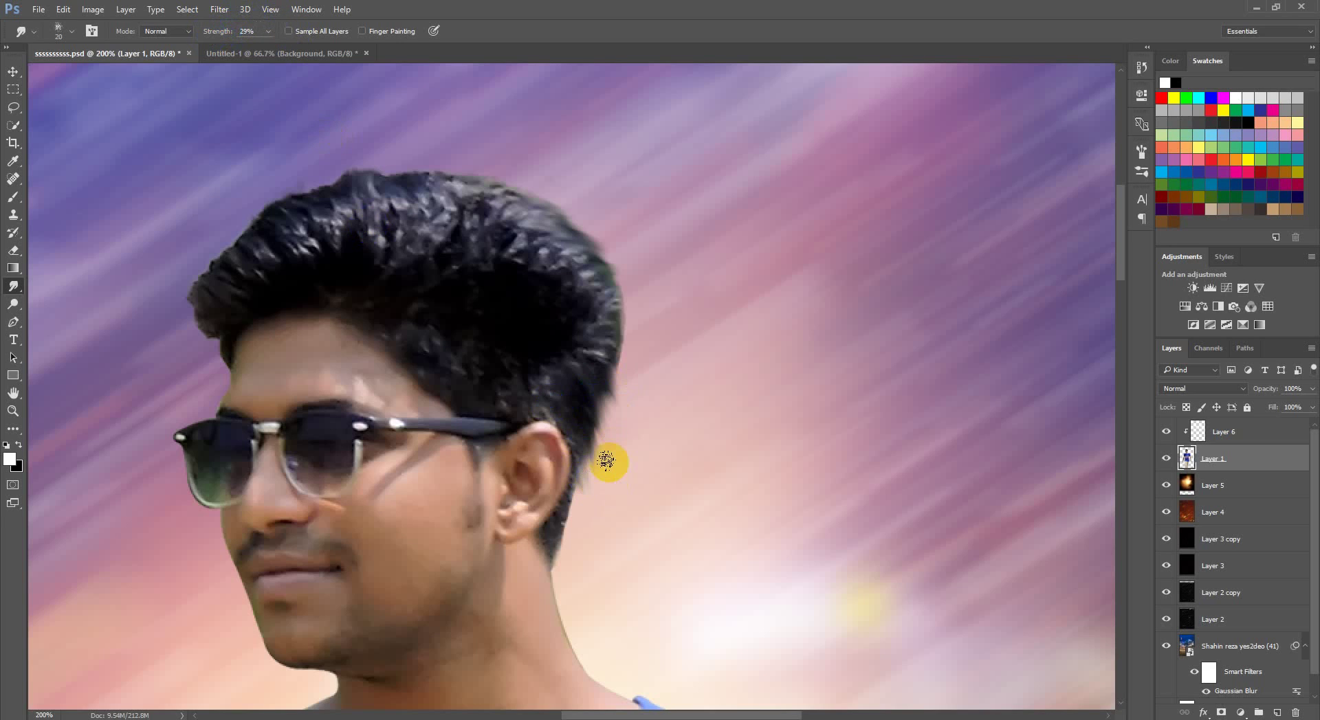
drag(589, 422, 609, 442)
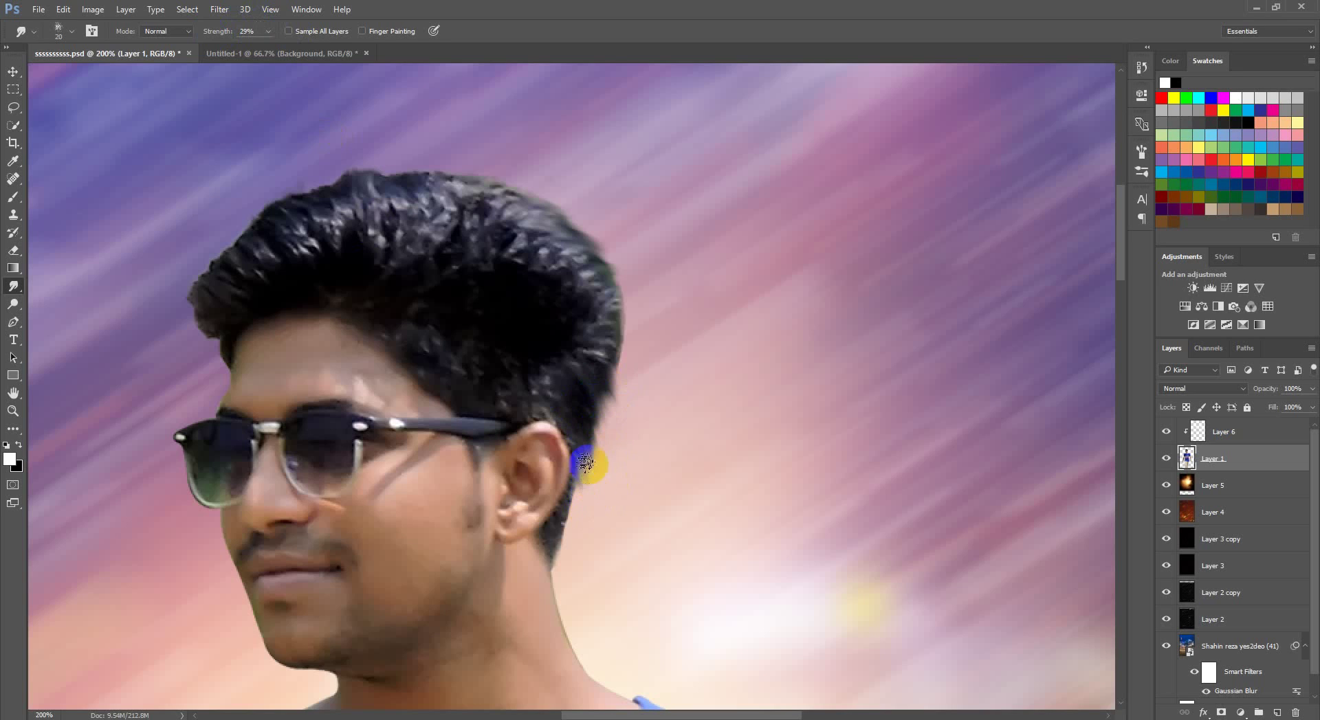
drag(586, 462, 596, 476)
mouse_move(612, 397)
mouse_down()
mouse_move(611, 372)
mouse_move(578, 491)
mouse_move(554, 527)
mouse_move(559, 544)
mouse_move(554, 501)
mouse_move(566, 465)
mouse_move(577, 480)
mouse_move(589, 417)
mouse_move(575, 428)
mouse_up()
Smudge the upper-left and top hair edges, zoom out, and bring up File Explorer
scroll(560, 509, down, 1)
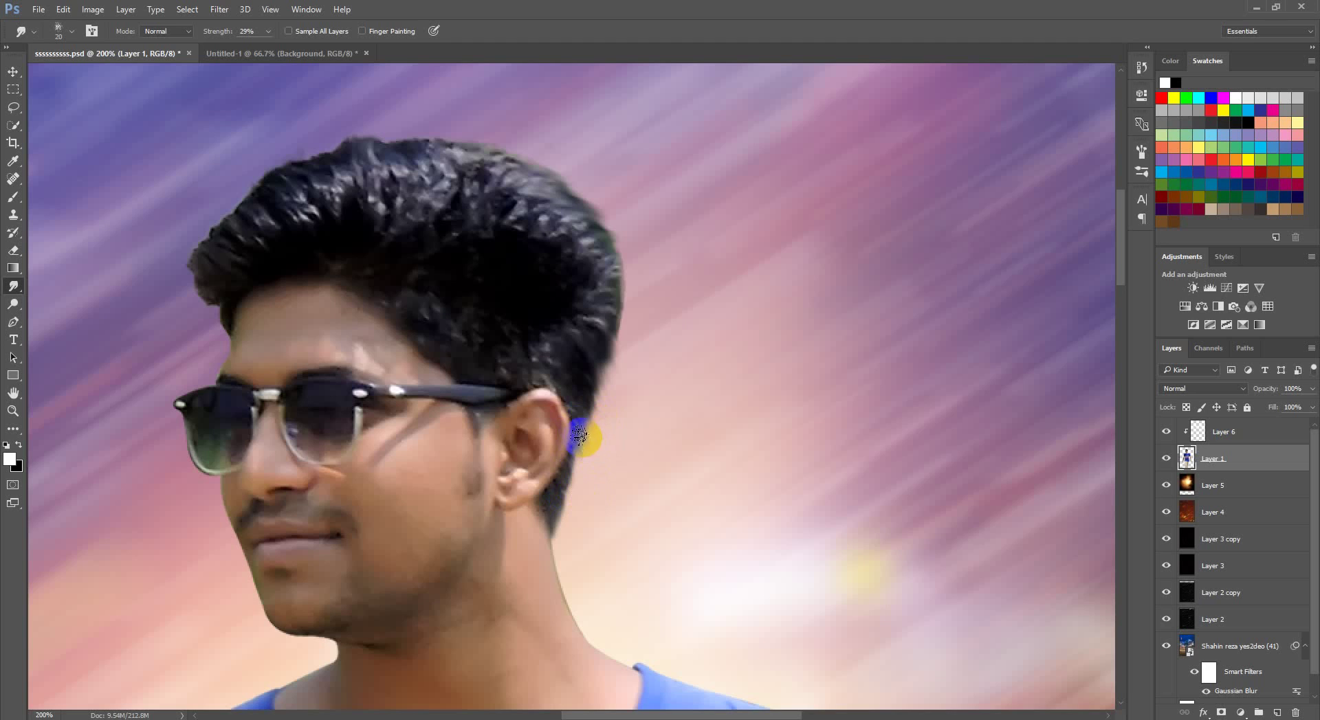
scroll(613, 403, up, 2)
mouse_move(436, 380)
mouse_down()
mouse_move(201, 313)
mouse_move(212, 359)
mouse_move(338, 241)
mouse_up()
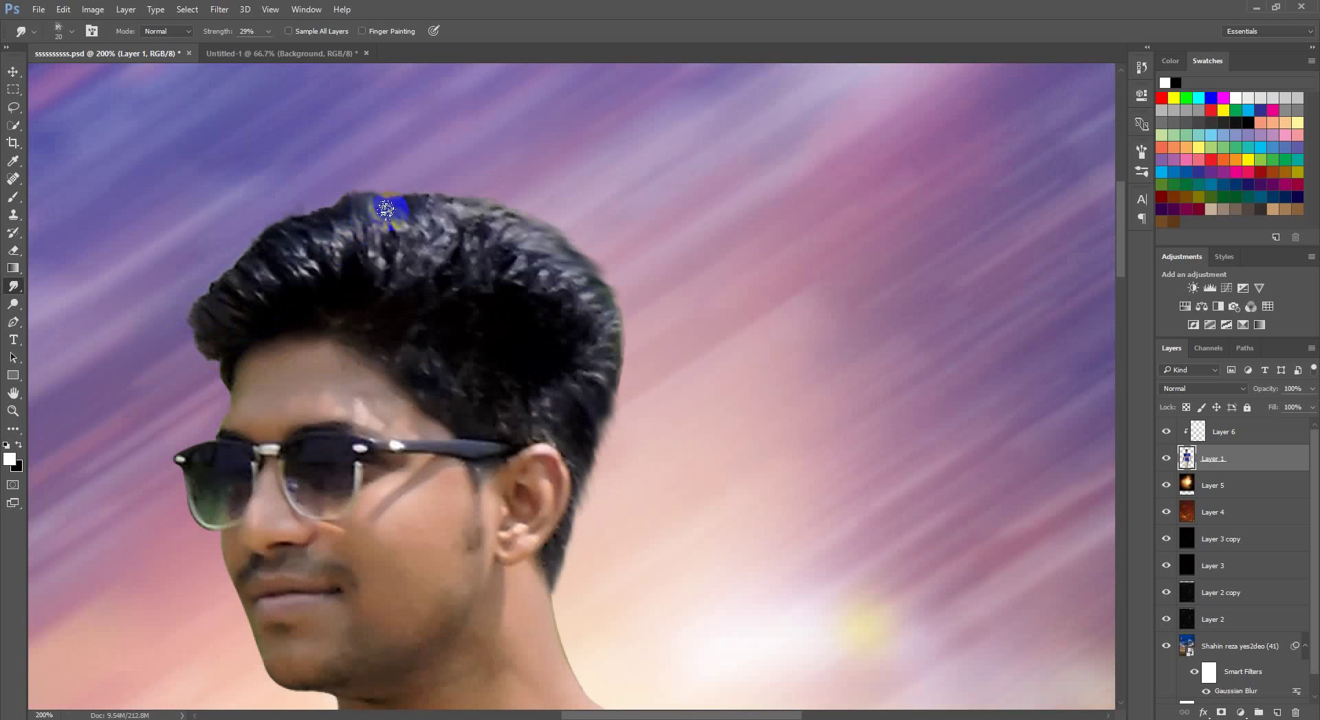
mouse_move(387, 208)
mouse_down()
mouse_move(344, 209)
mouse_move(434, 244)
mouse_move(472, 300)
mouse_up()
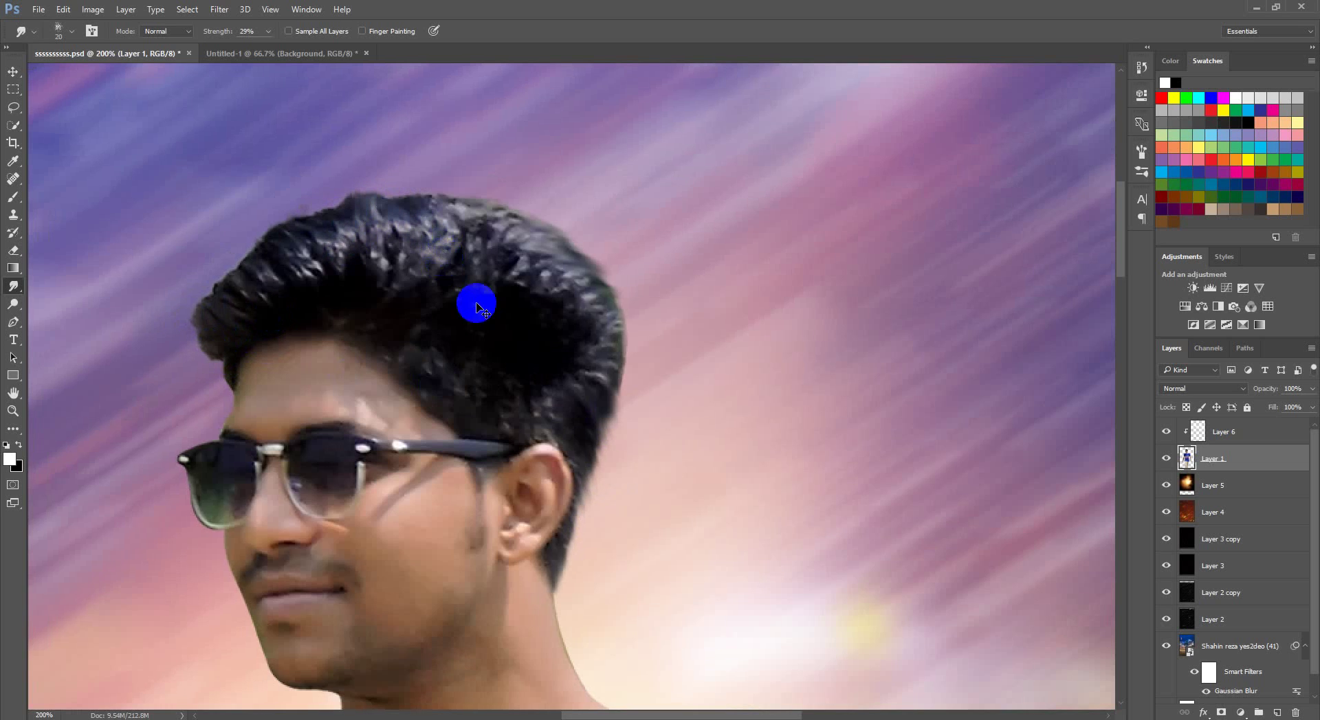
key(ctrl+minus)
key(ctrl+minus)
key(ctrl+minus)
key(ctrl+minus)
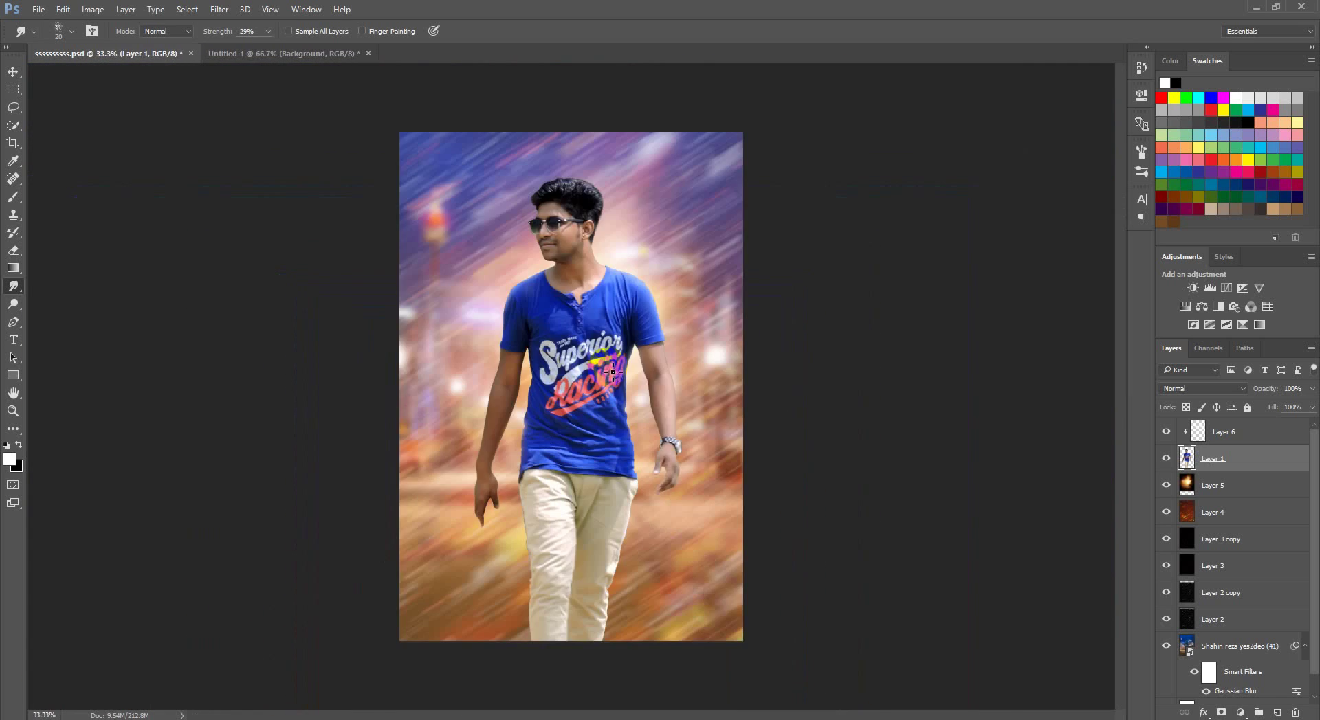
click(13, 72)
click(208, 684)
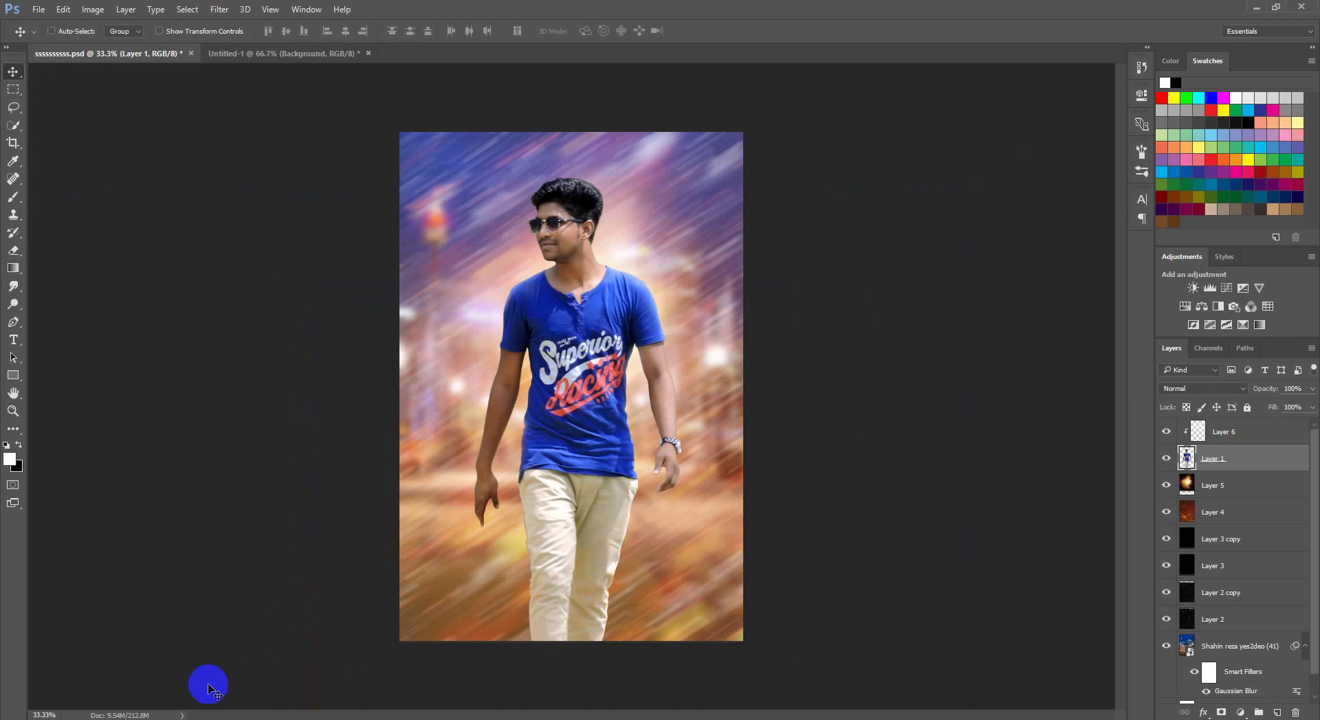
Go up to the parent folders, open Skin, and view it as large icons
click(198, 692)
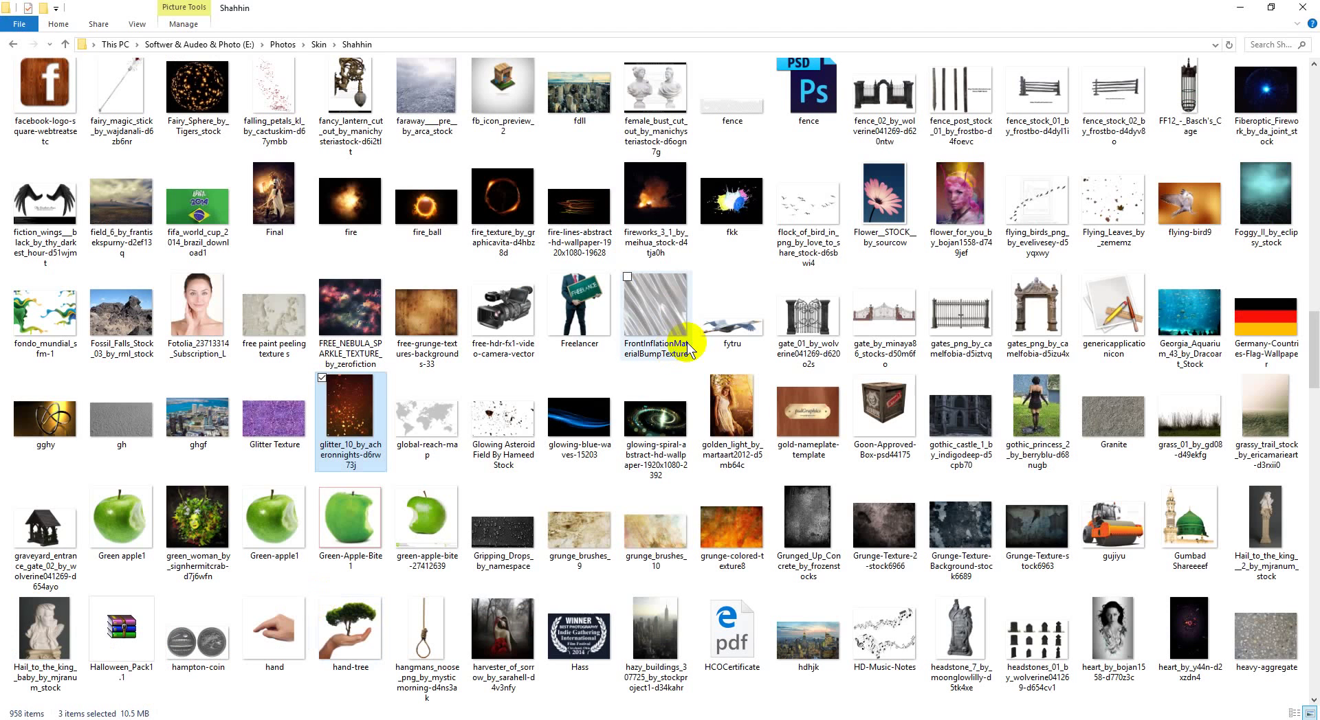
key(alt+Up)
key(alt+Up)
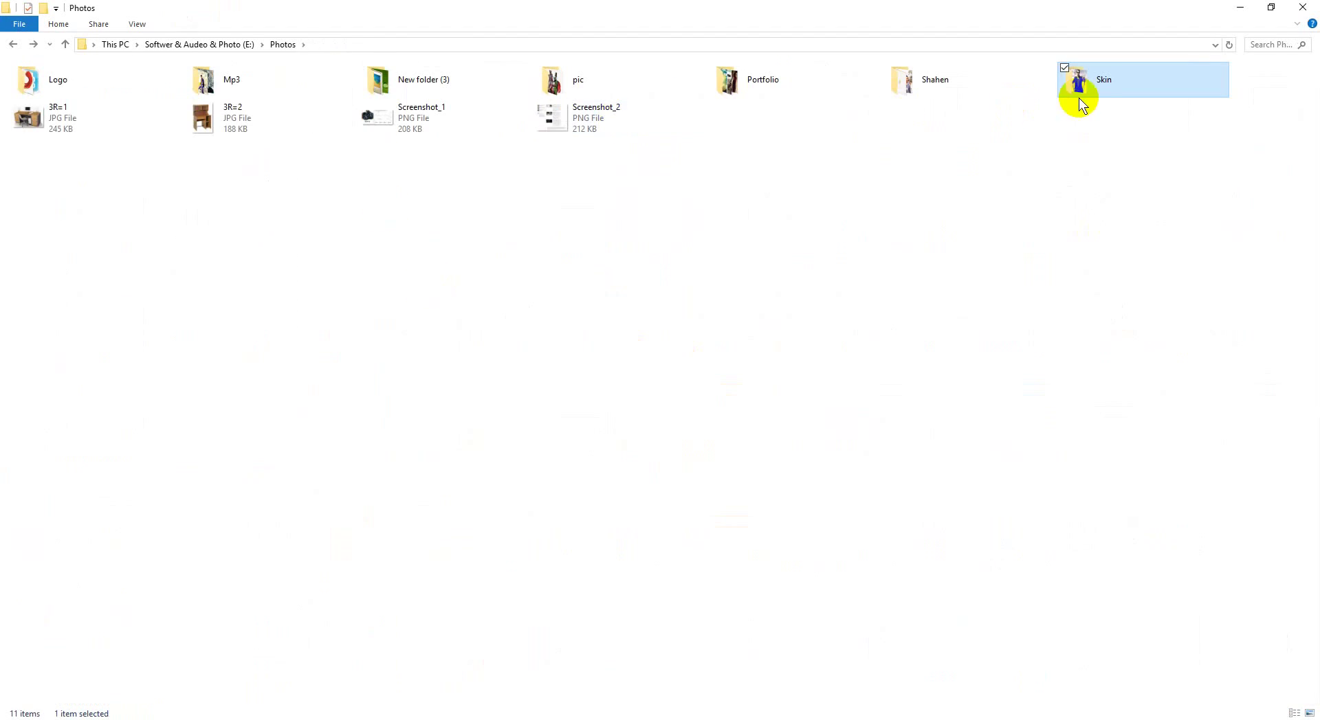
double_click(1090, 92)
right_click(762, 119)
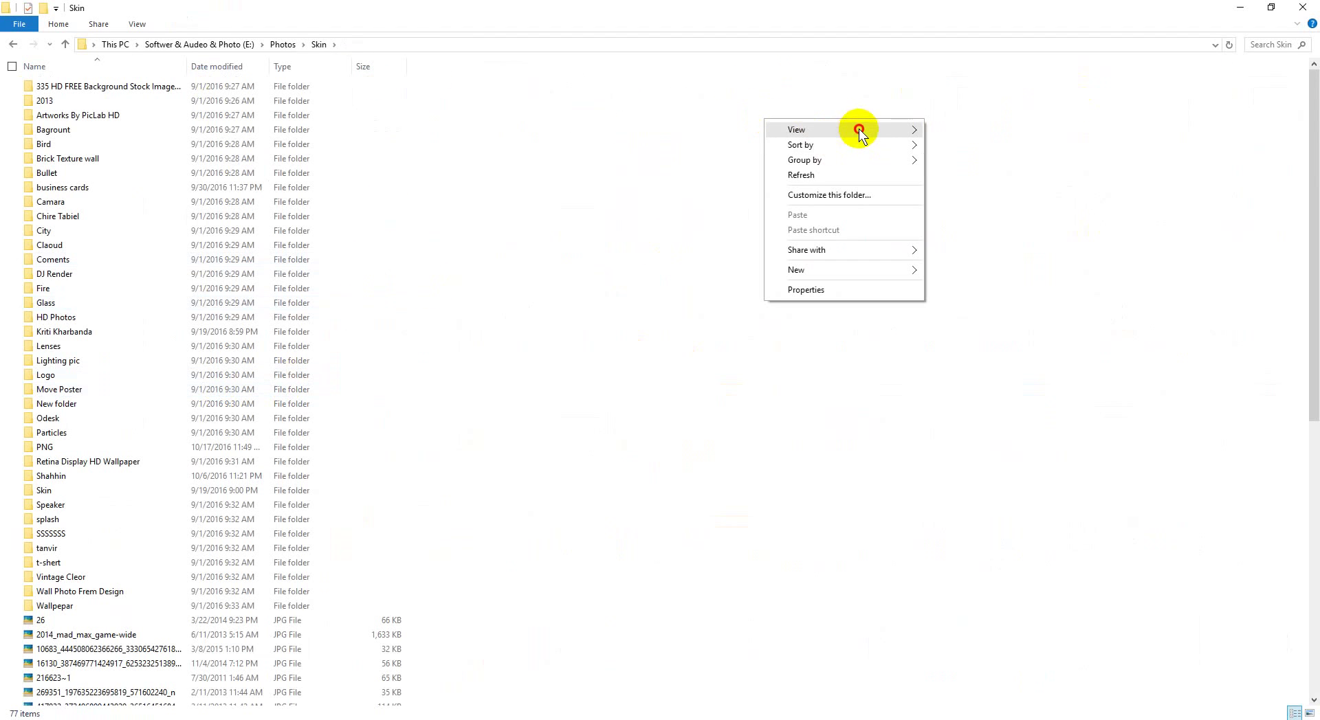
click(1013, 142)
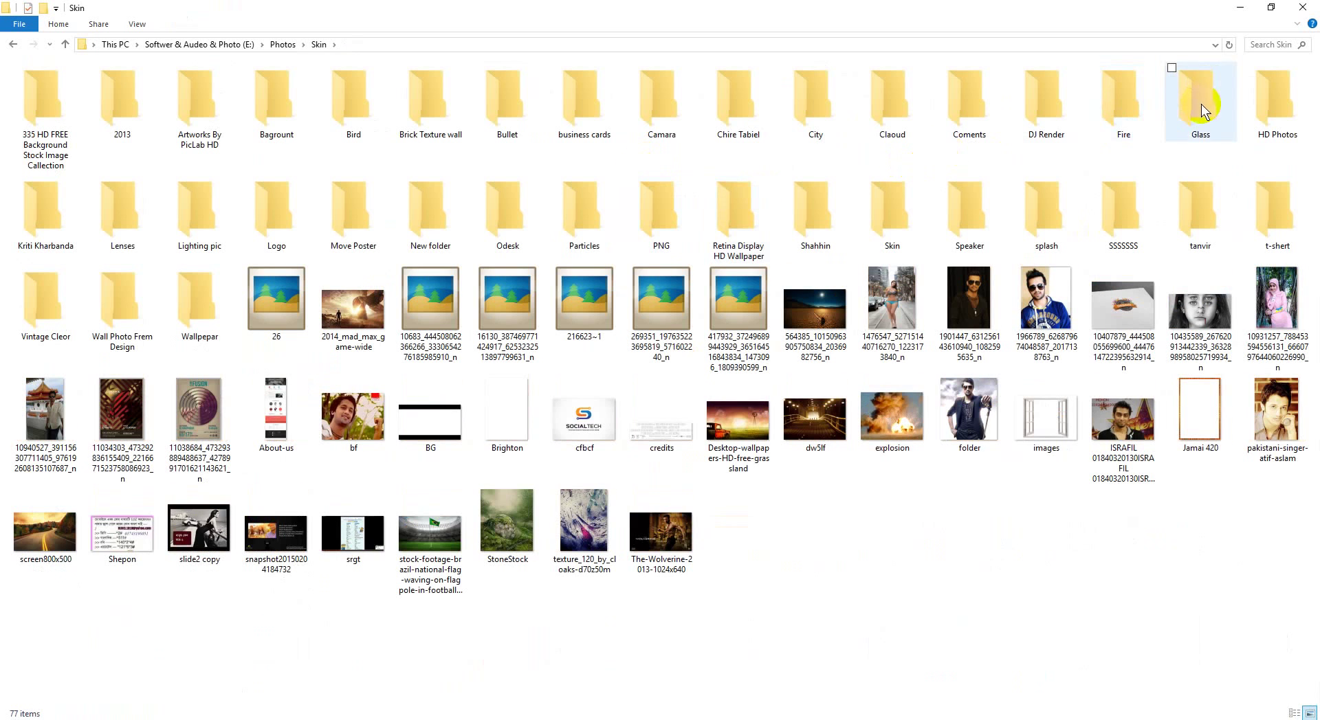
Open Lighting pic > New jpg and drag the 'large' flare image into the poster
click(120, 209)
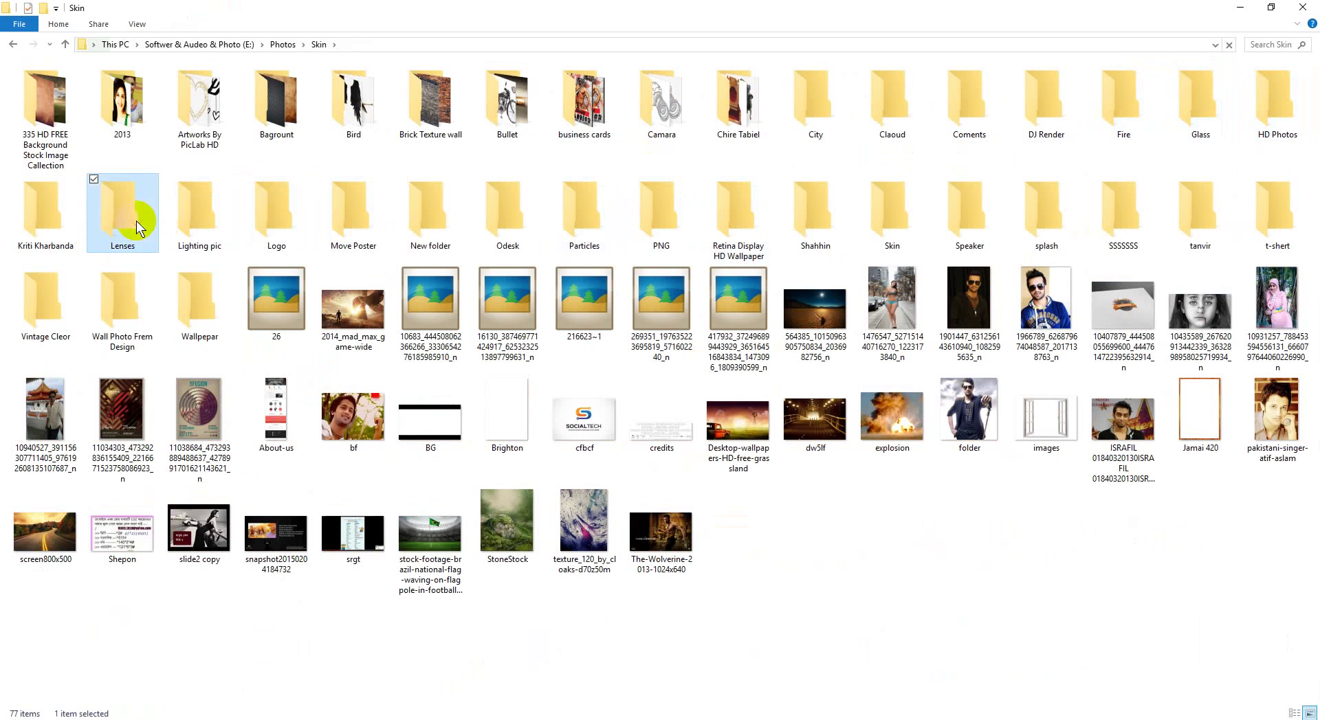
double_click(191, 226)
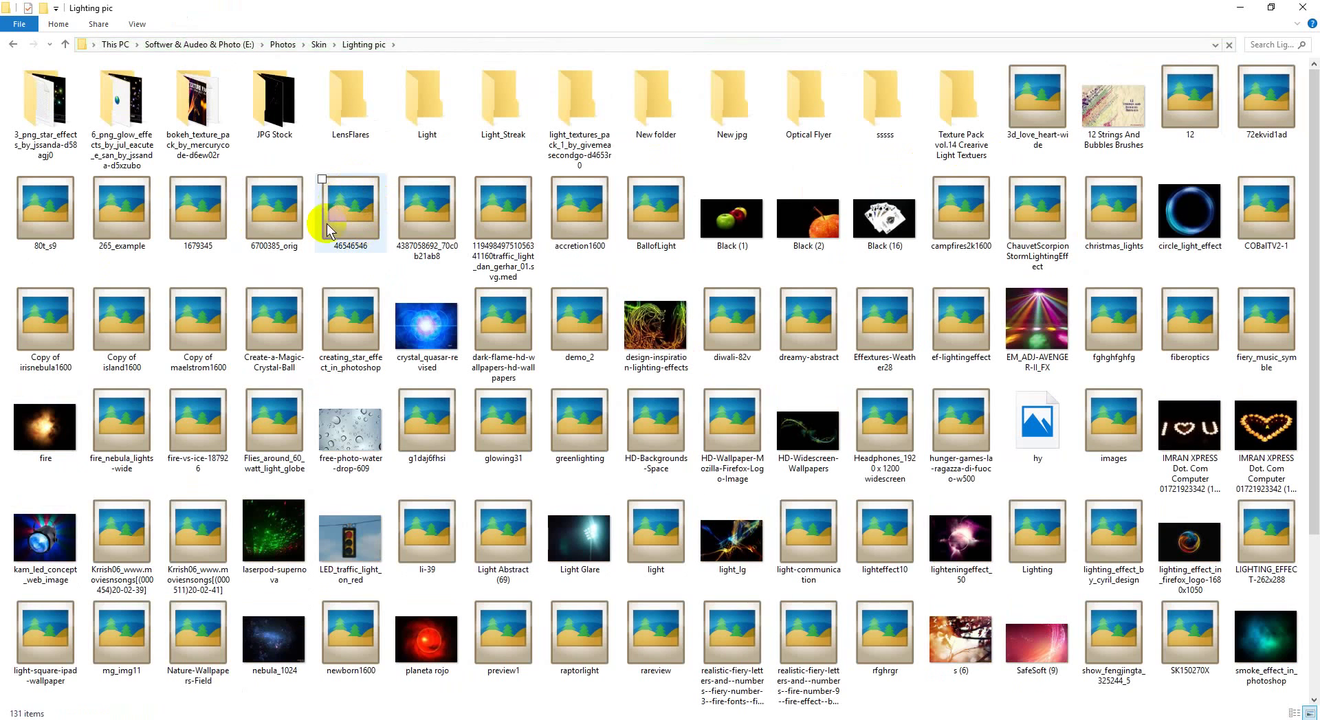
click(732, 122)
double_click(733, 122)
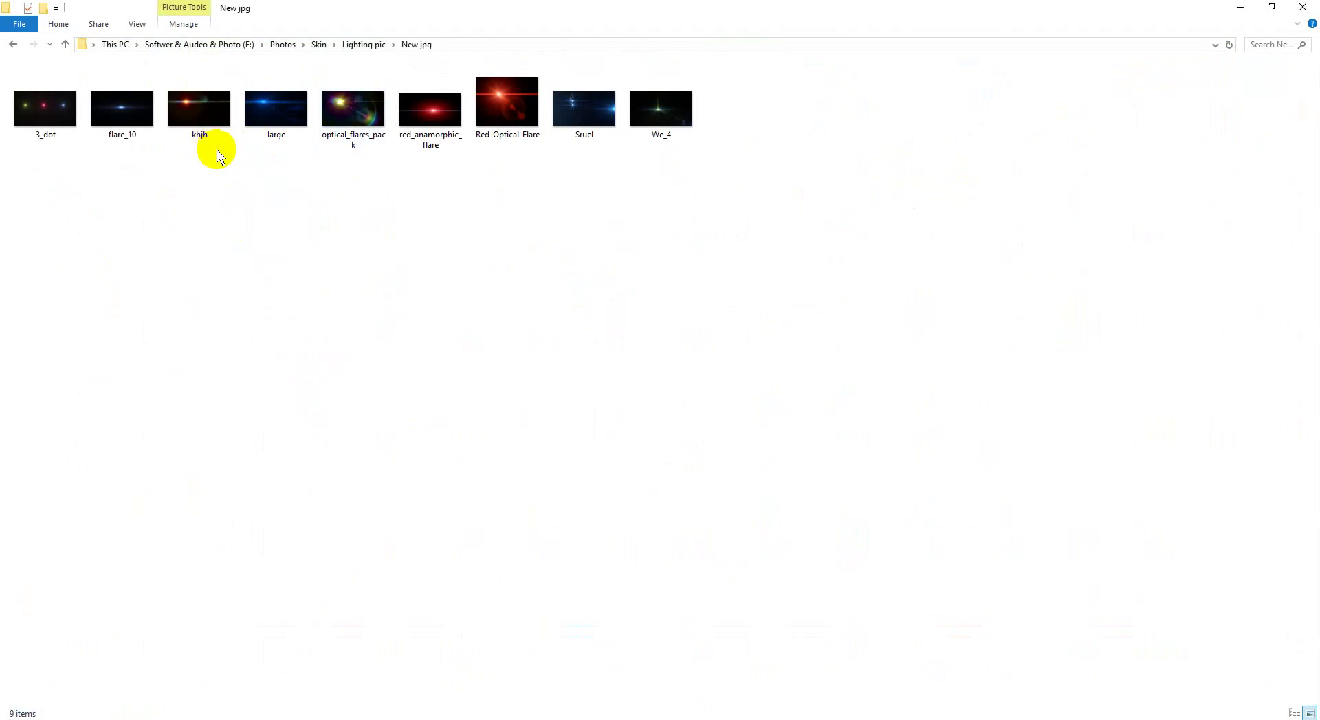
mouse_move(272, 126)
mouse_down()
mouse_move(358, 431)
mouse_move(502, 332)
mouse_up()
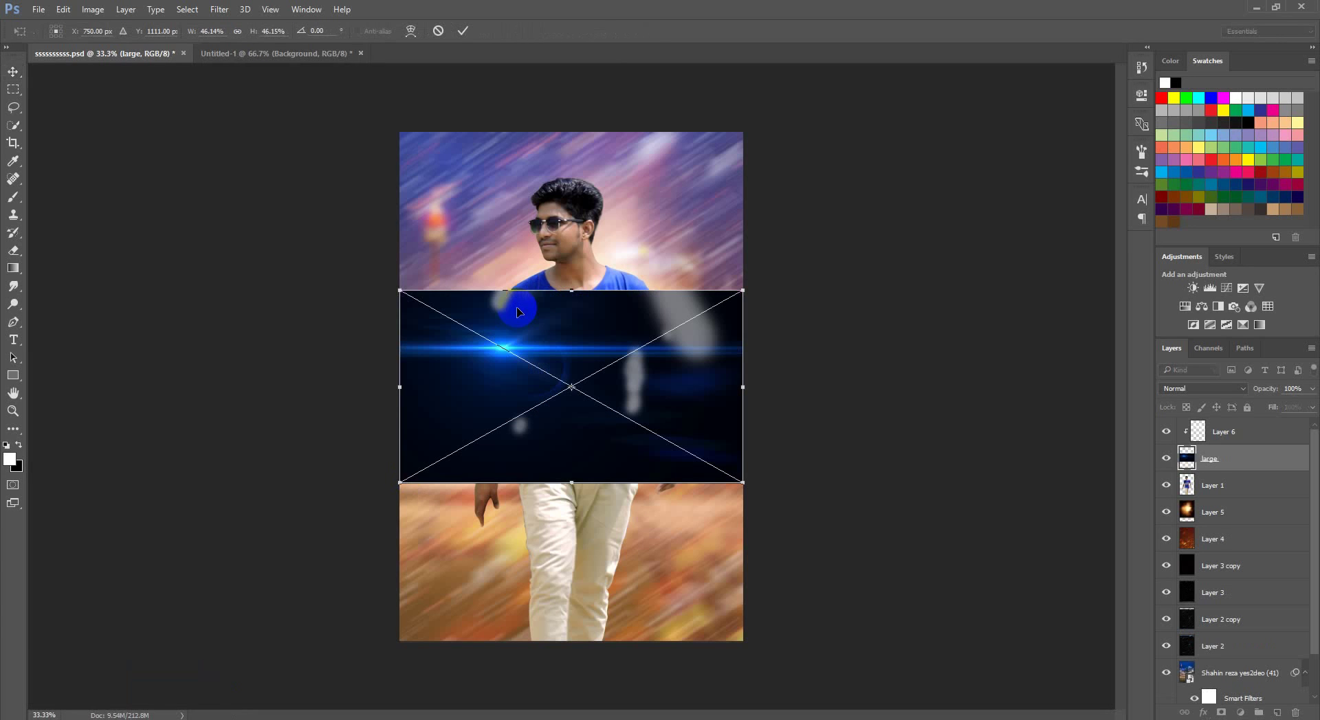
click(1181, 389)
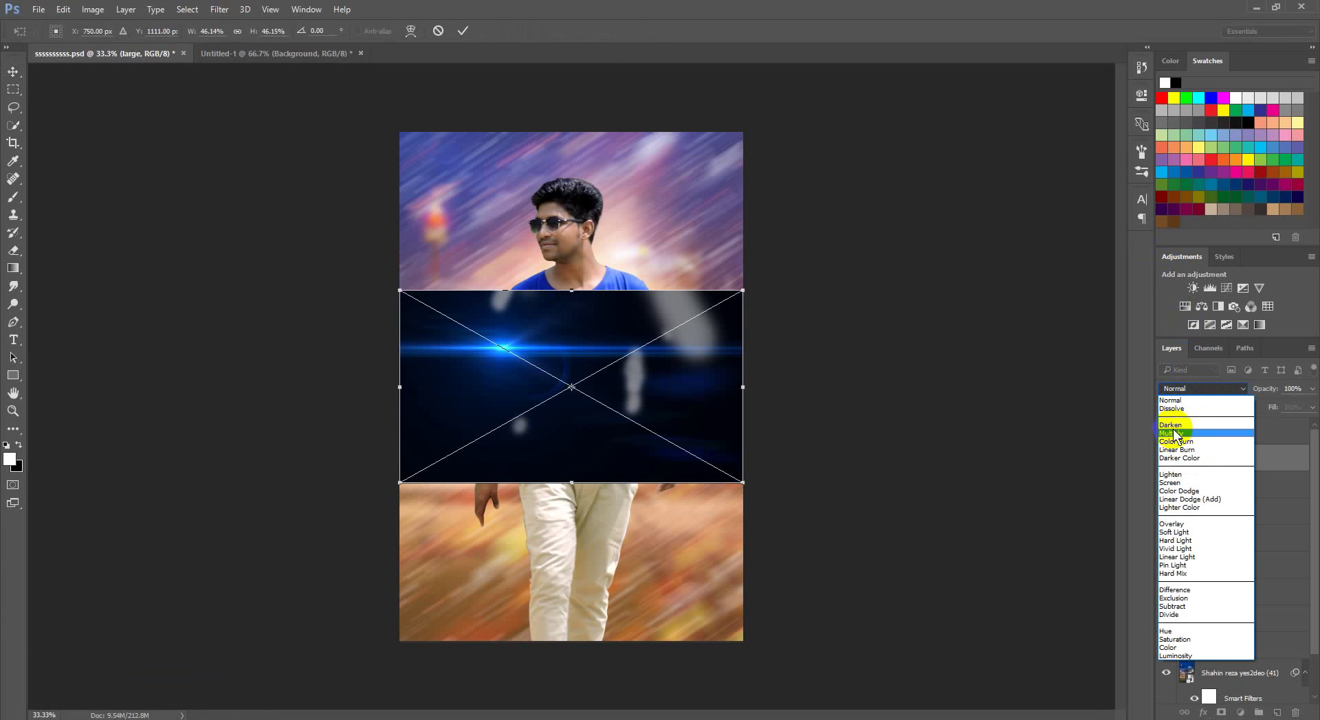
click(1177, 480)
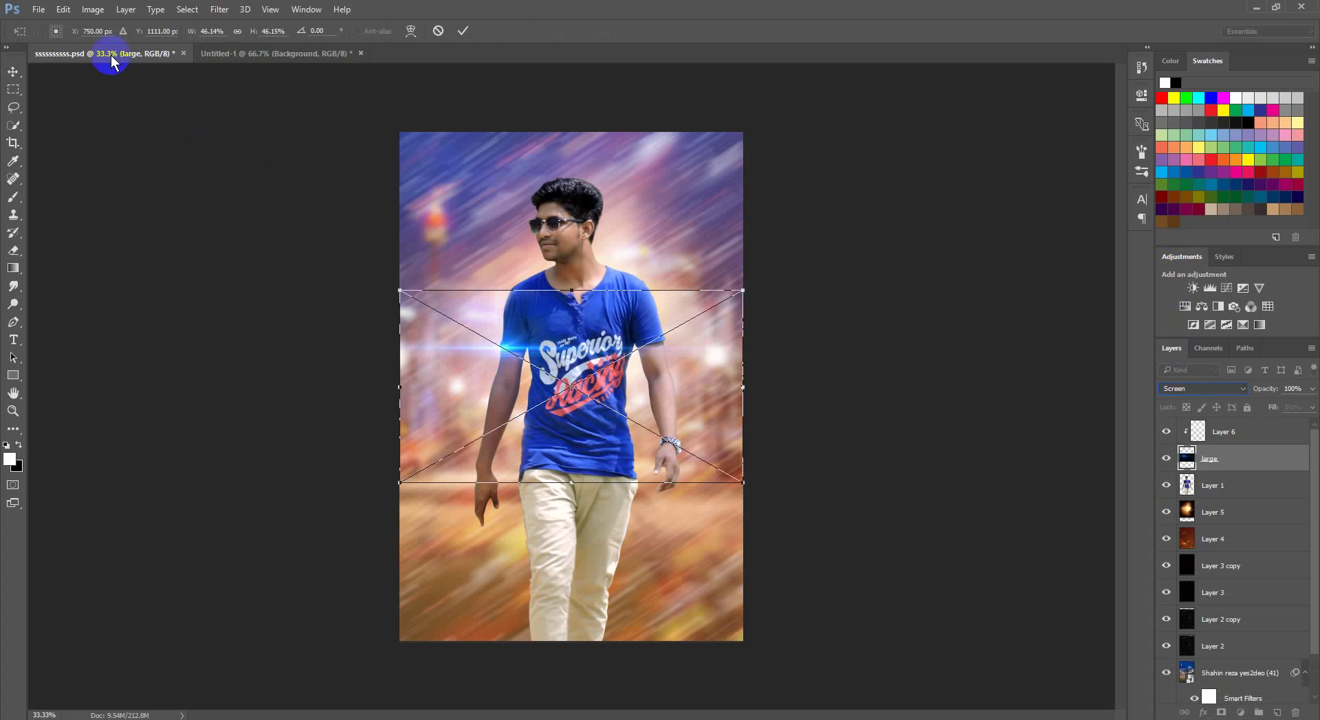
click(464, 31)
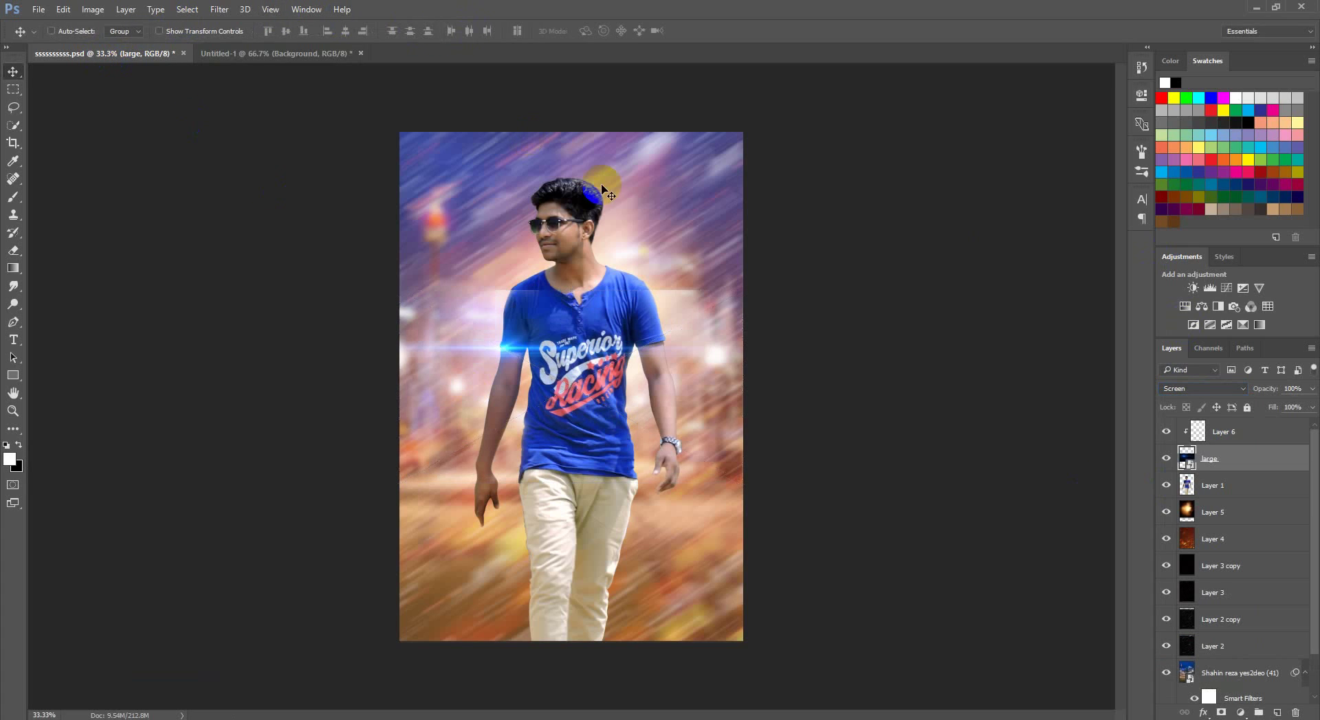
key(ctrl)
key(ctrl+t)
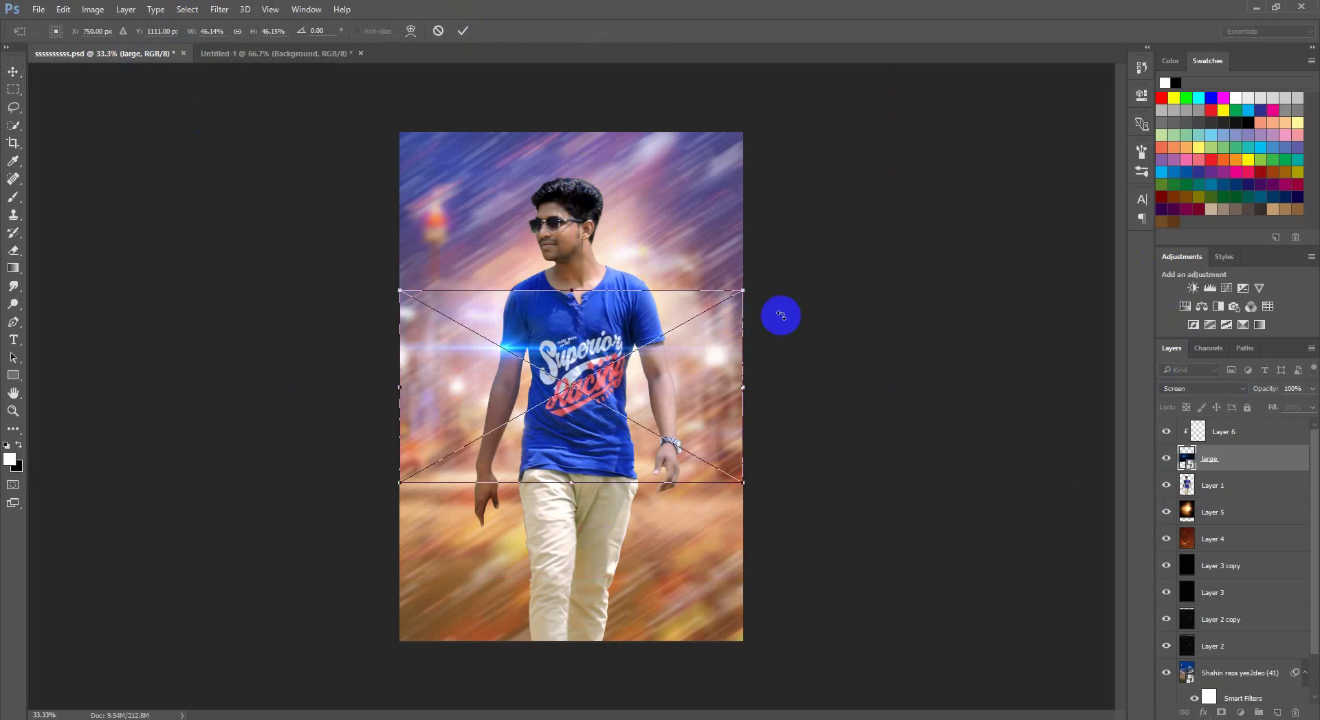
drag(822, 347, 840, 257)
drag(864, 307, 904, 345)
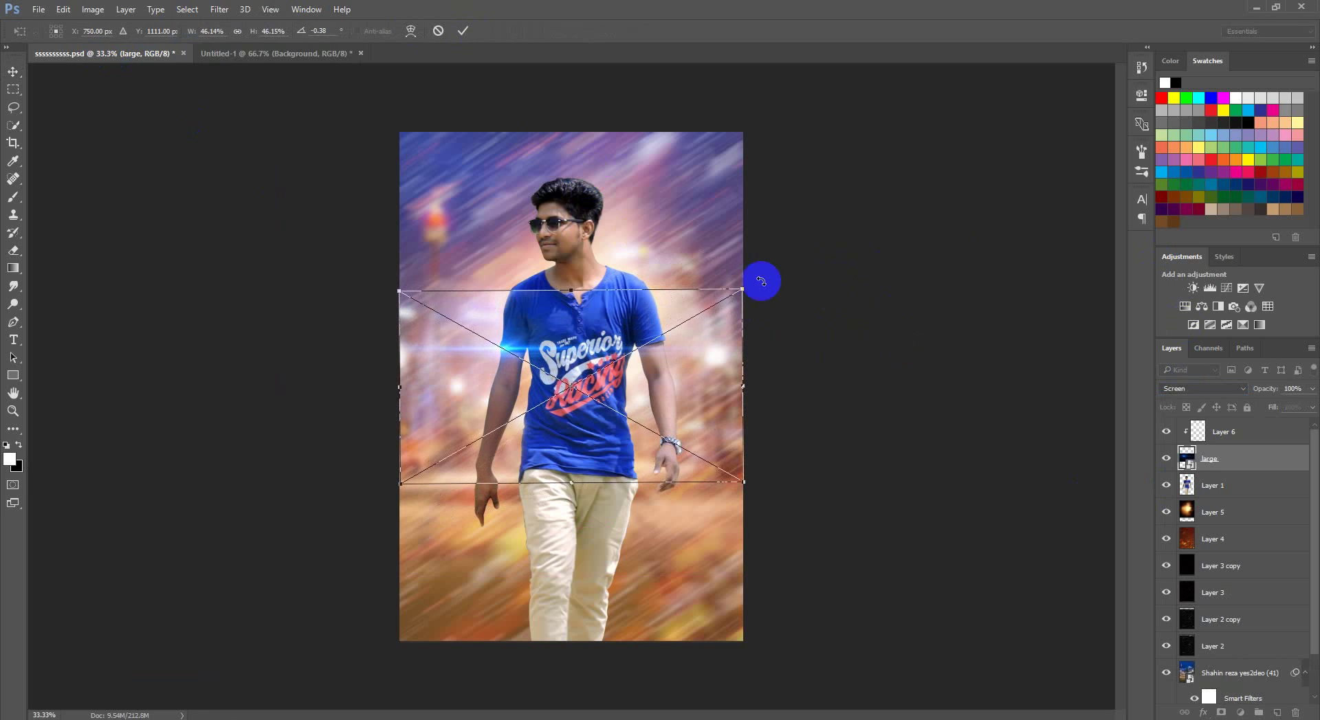
click(462, 30)
drag(1238, 473, 1295, 713)
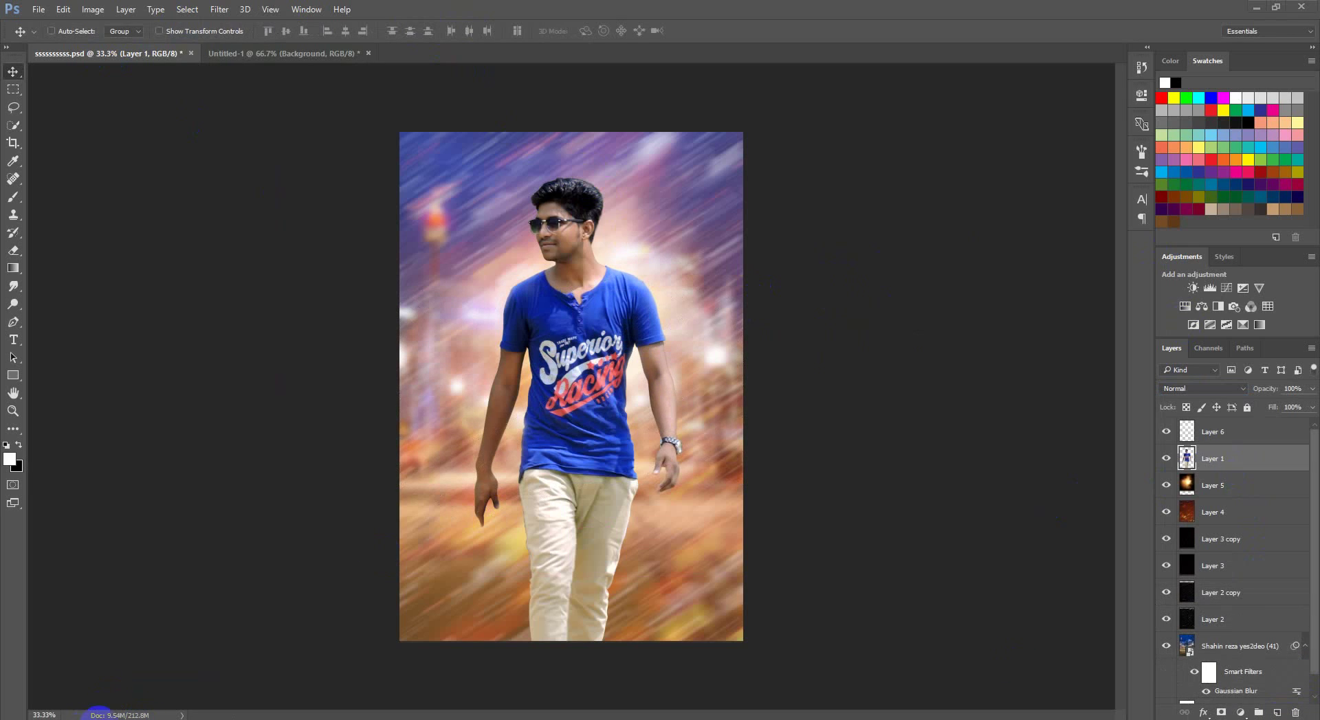
Bring red_anamorphic_flare into the poster with Screen blend mode
click(192, 678)
click(440, 120)
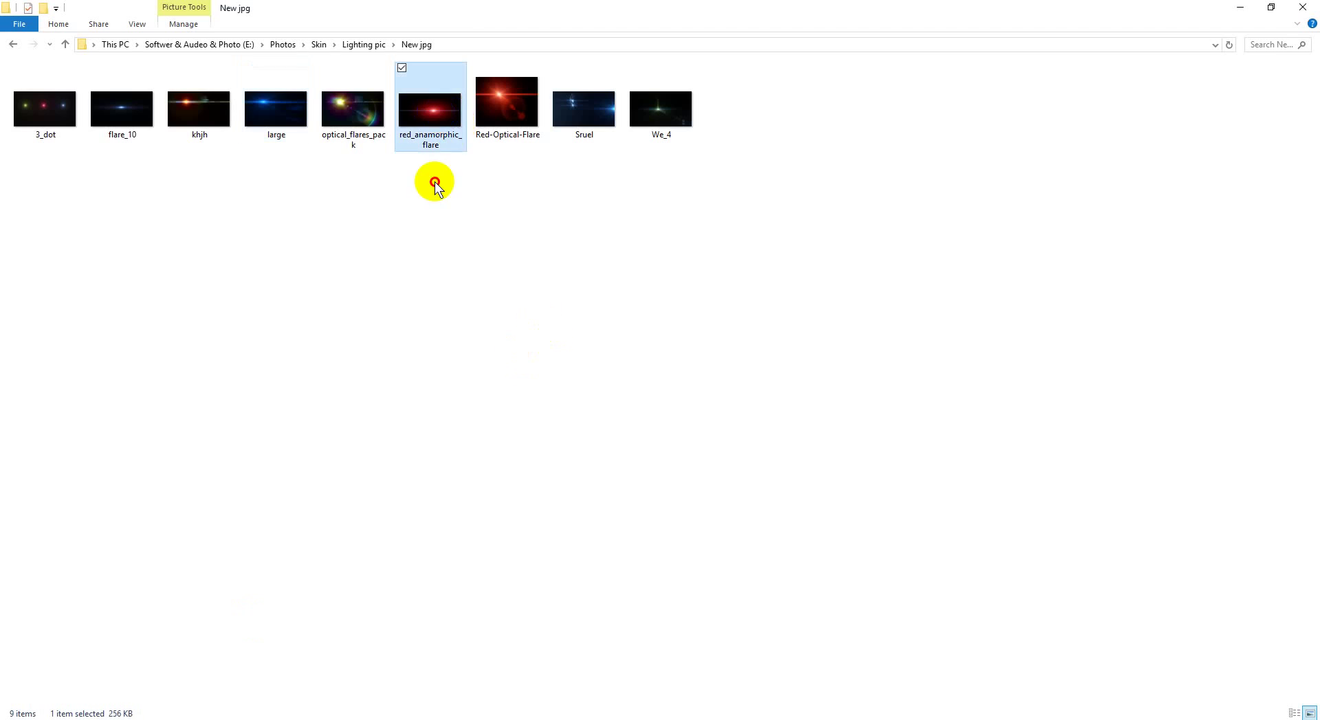
drag(434, 183, 412, 560)
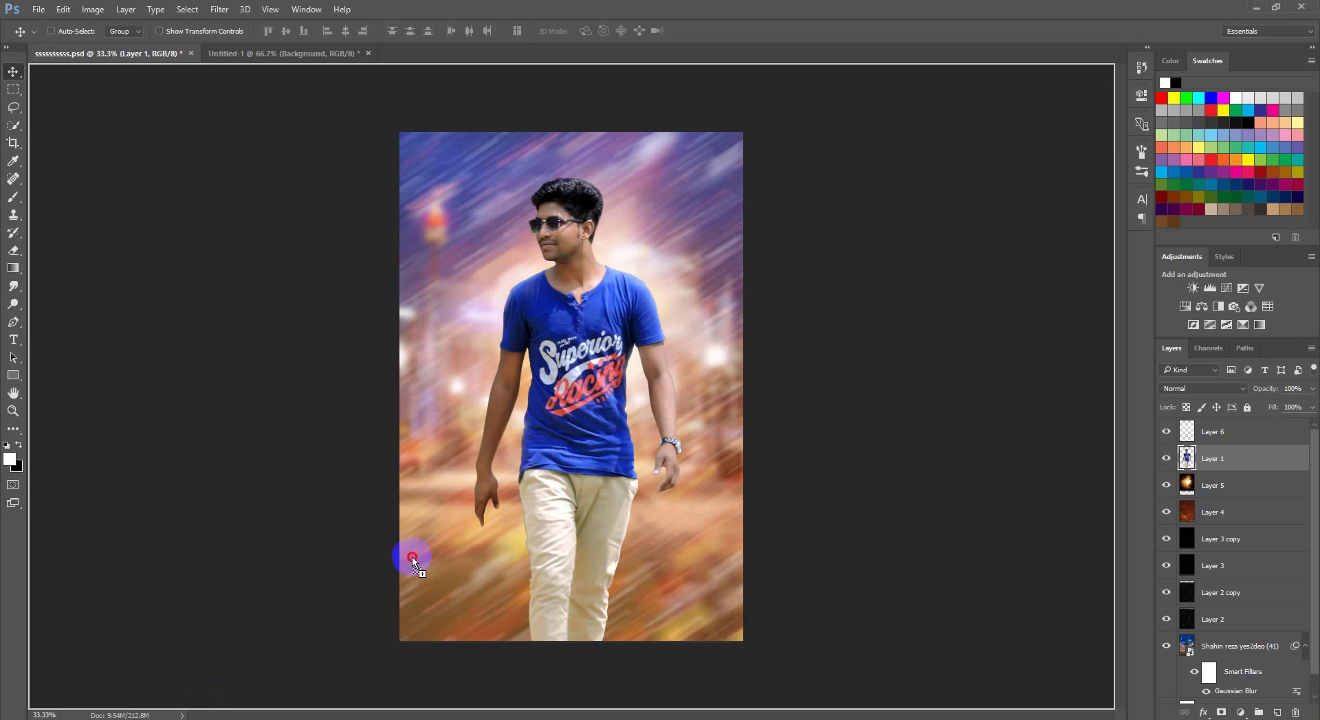
click(1203, 389)
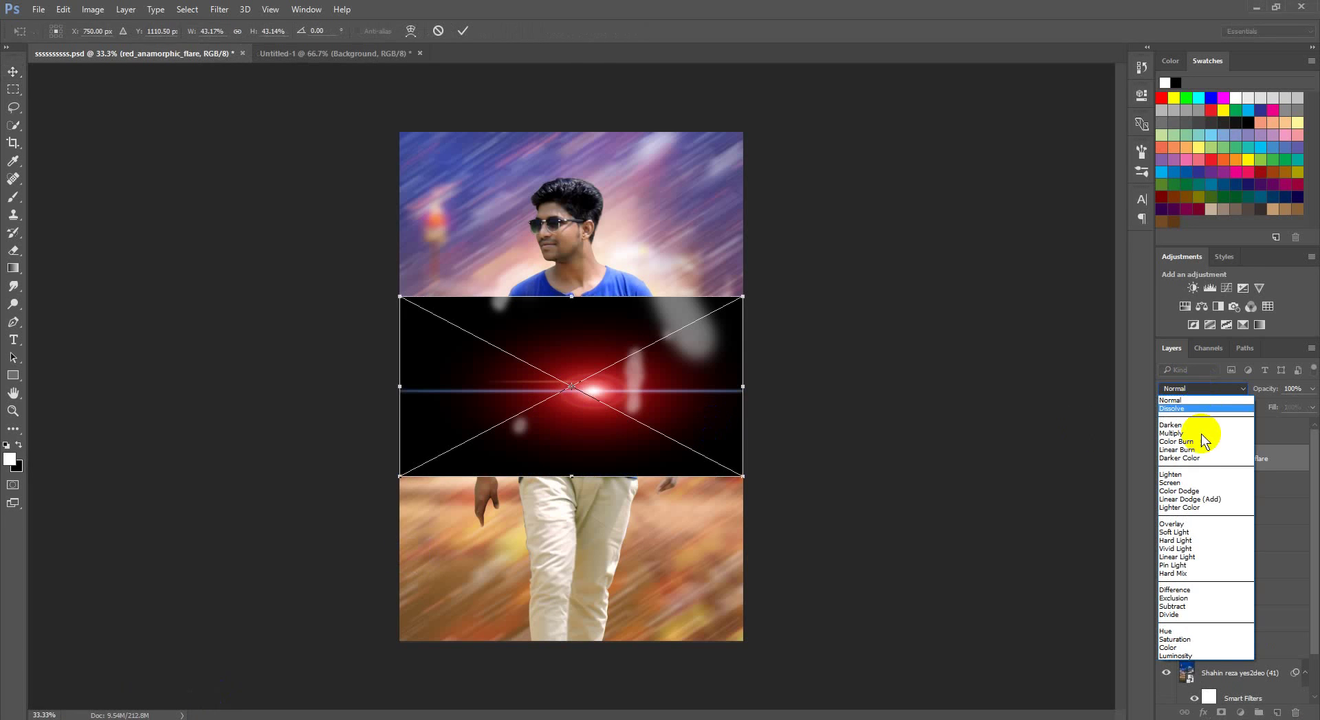
click(1196, 483)
Place the red flare beside the man's right arm and move its layer below Layer 1
mouse_move(647, 399)
mouse_down()
mouse_move(738, 391)
mouse_move(728, 371)
mouse_up()
key(Return)
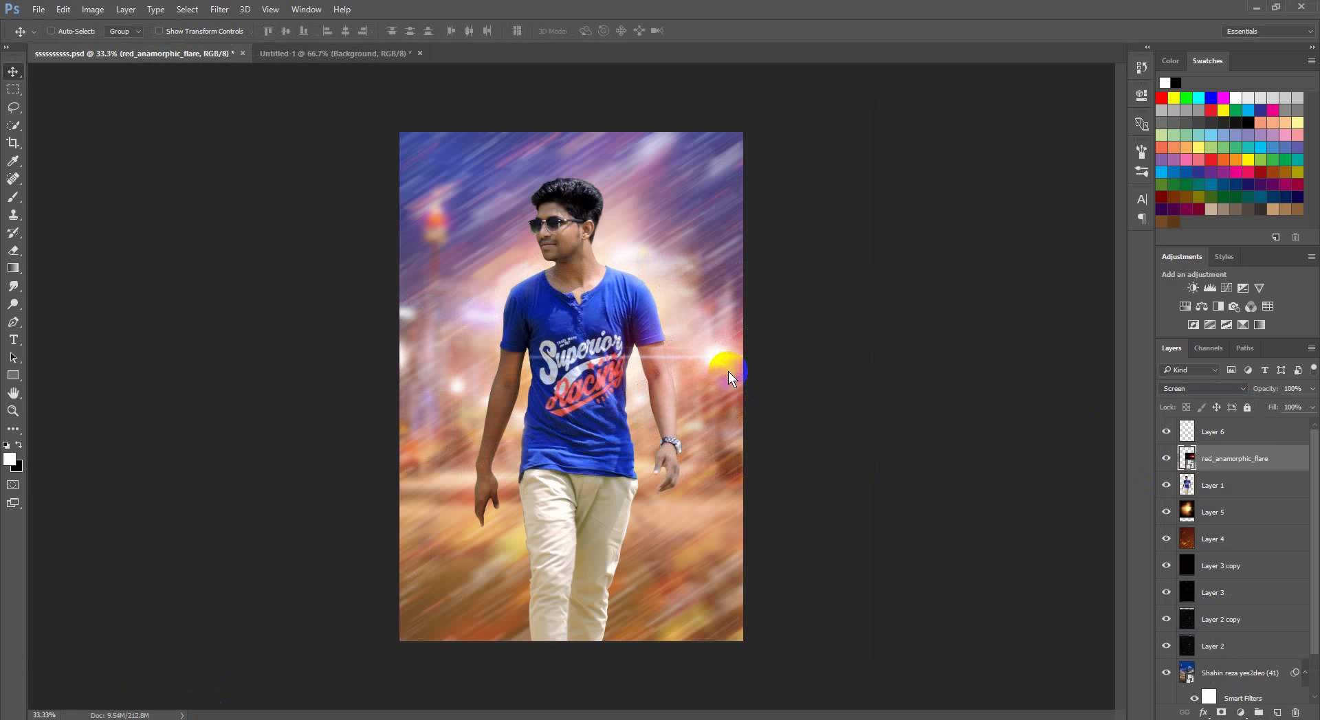
click(728, 361)
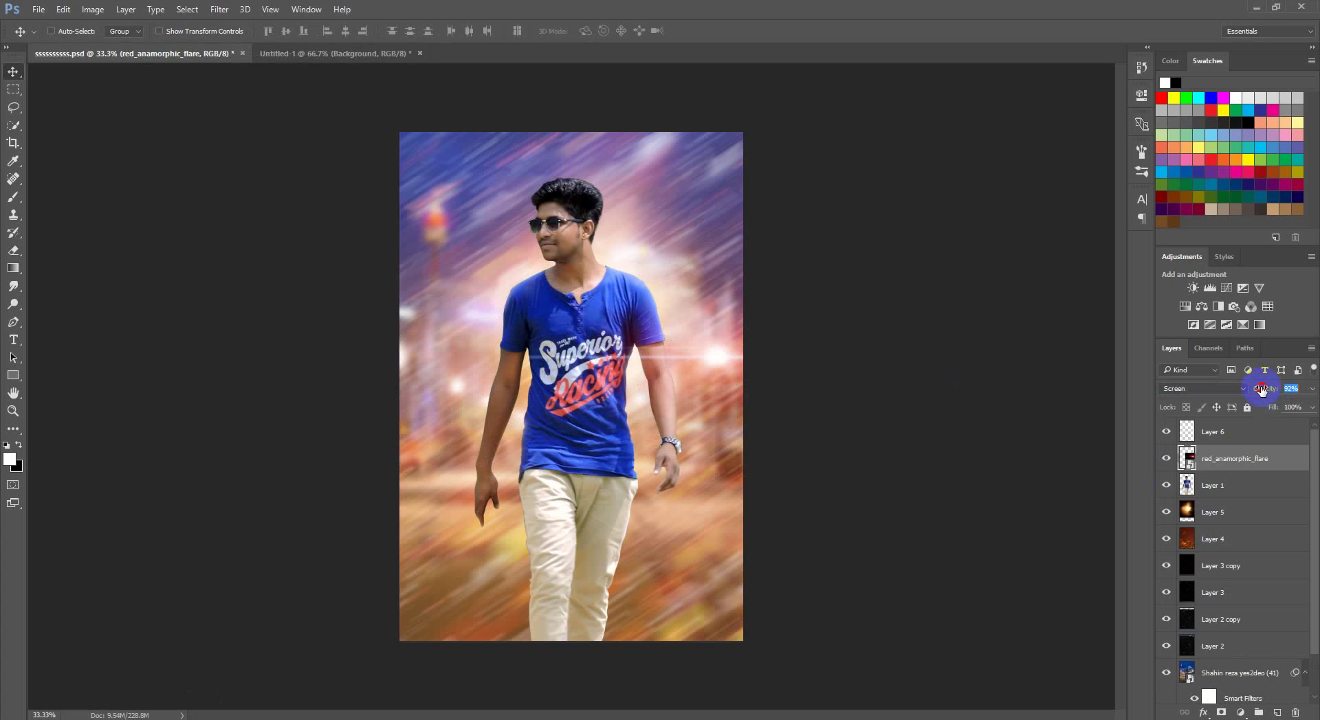
drag(1251, 459, 1255, 506)
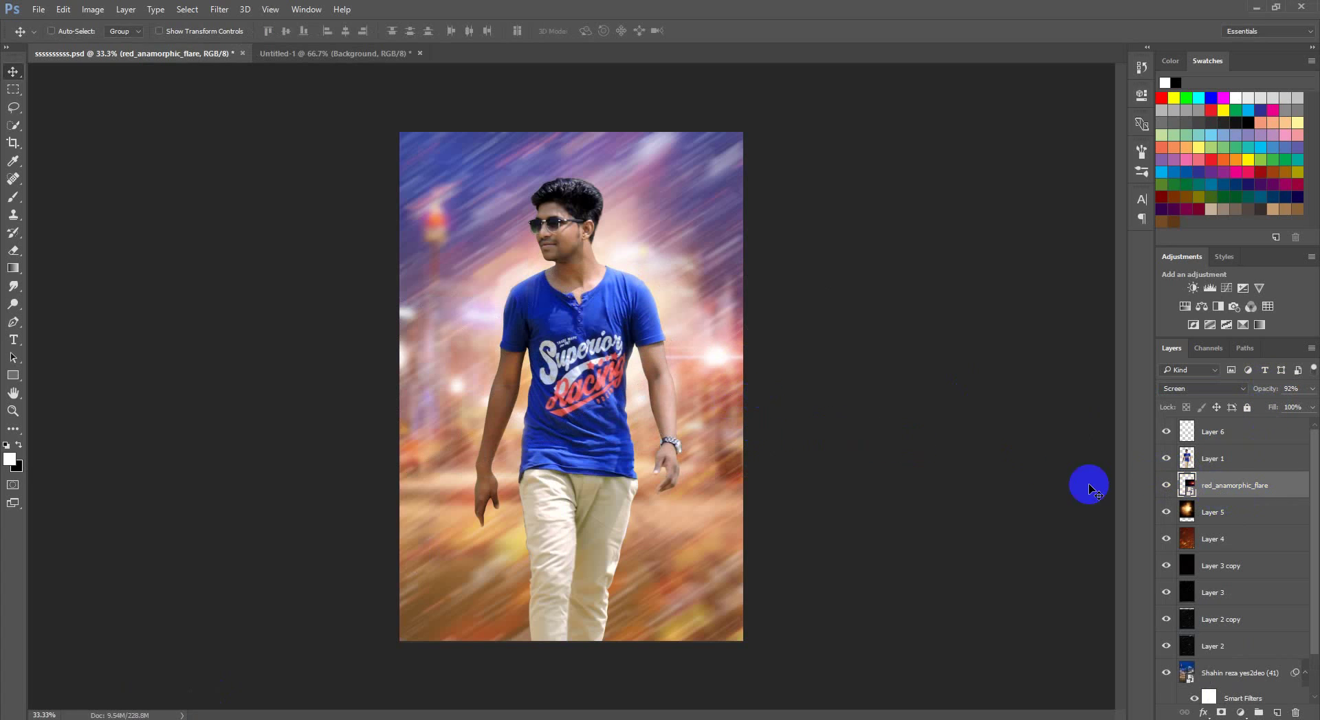
Move the red flare layer to the top and clip Layer 6 to Layer 1
drag(1237, 496, 1231, 421)
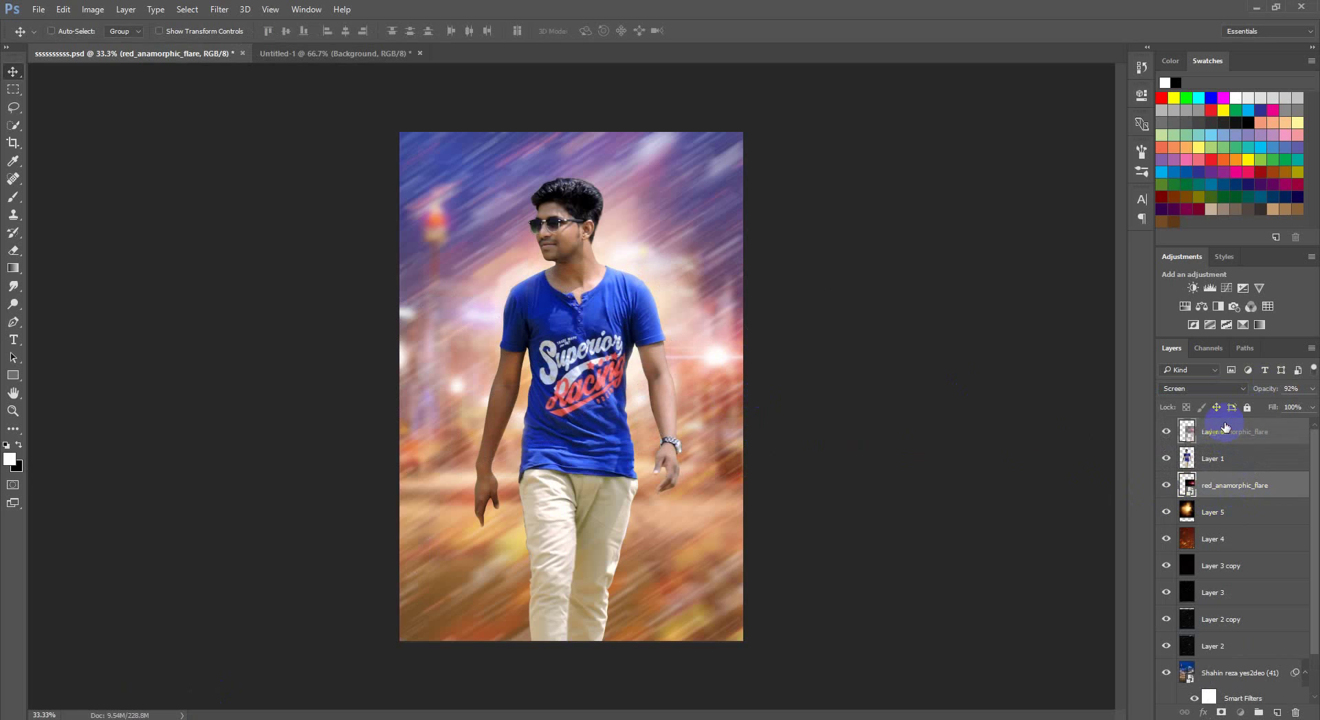
click(1176, 462)
click(1164, 459)
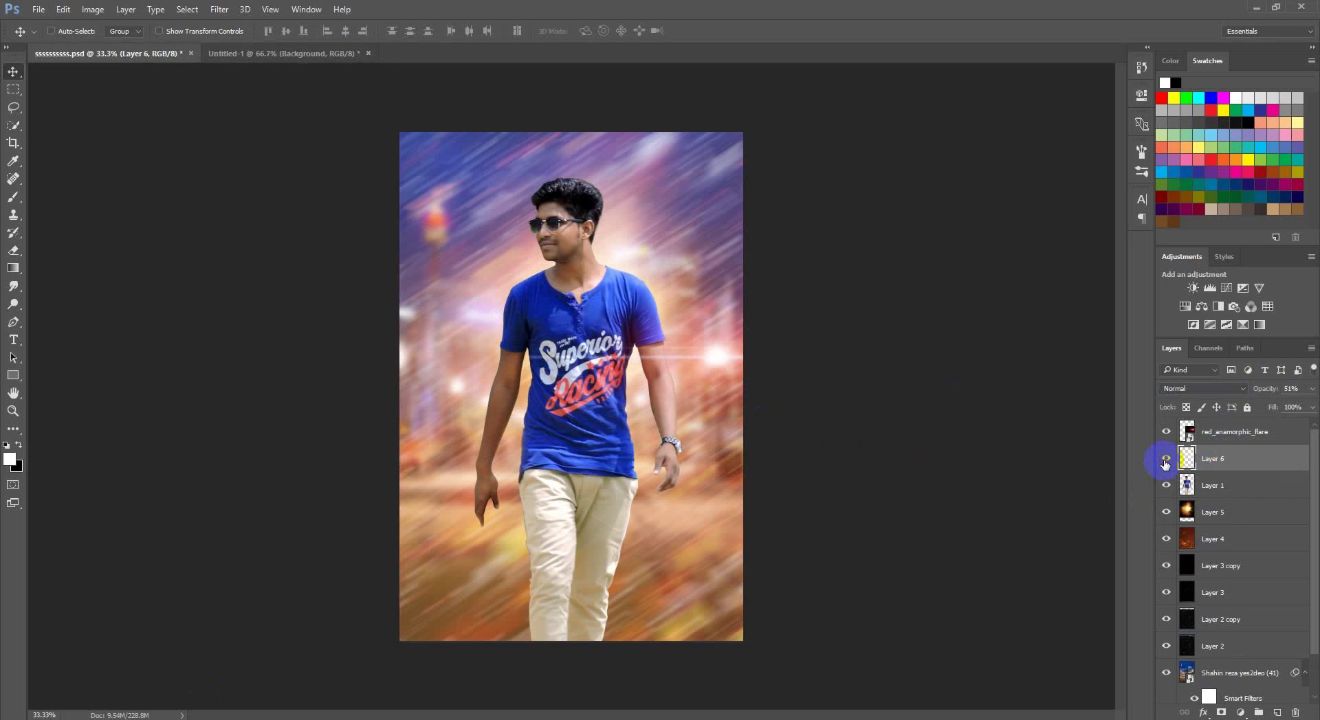
click(1164, 459)
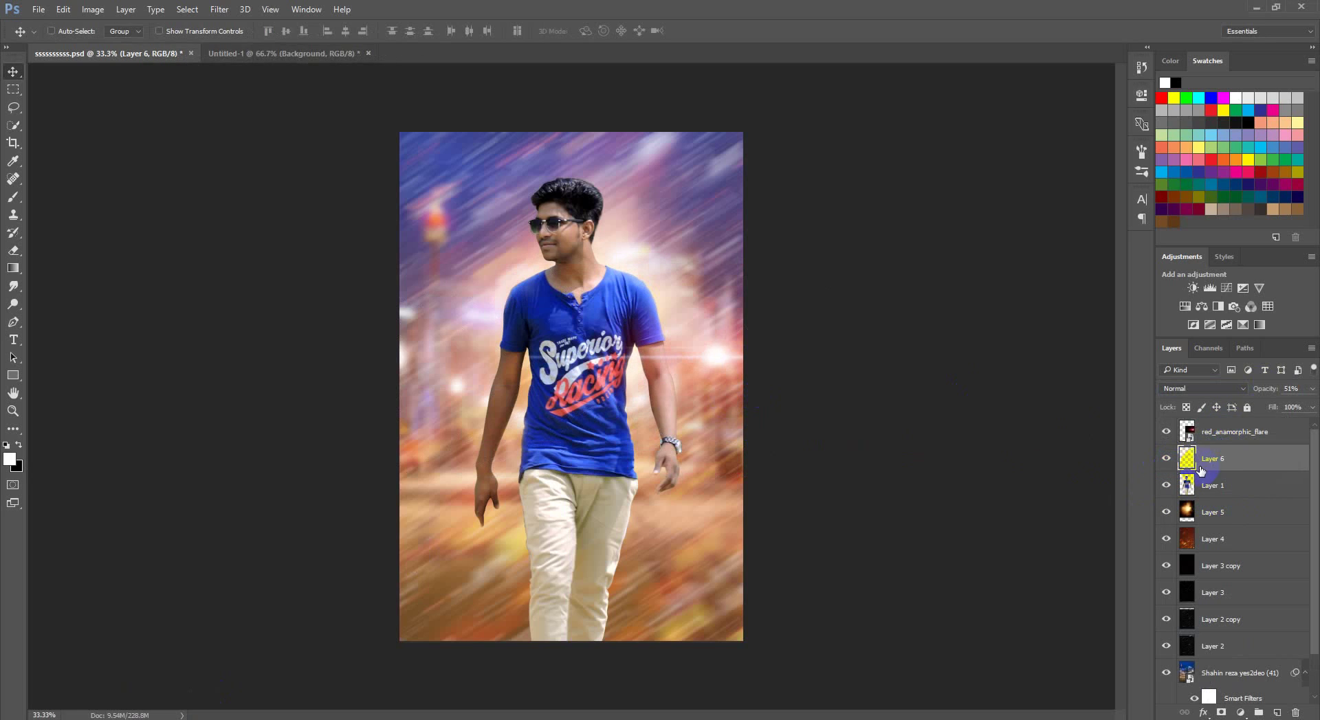
alt+click(1260, 470)
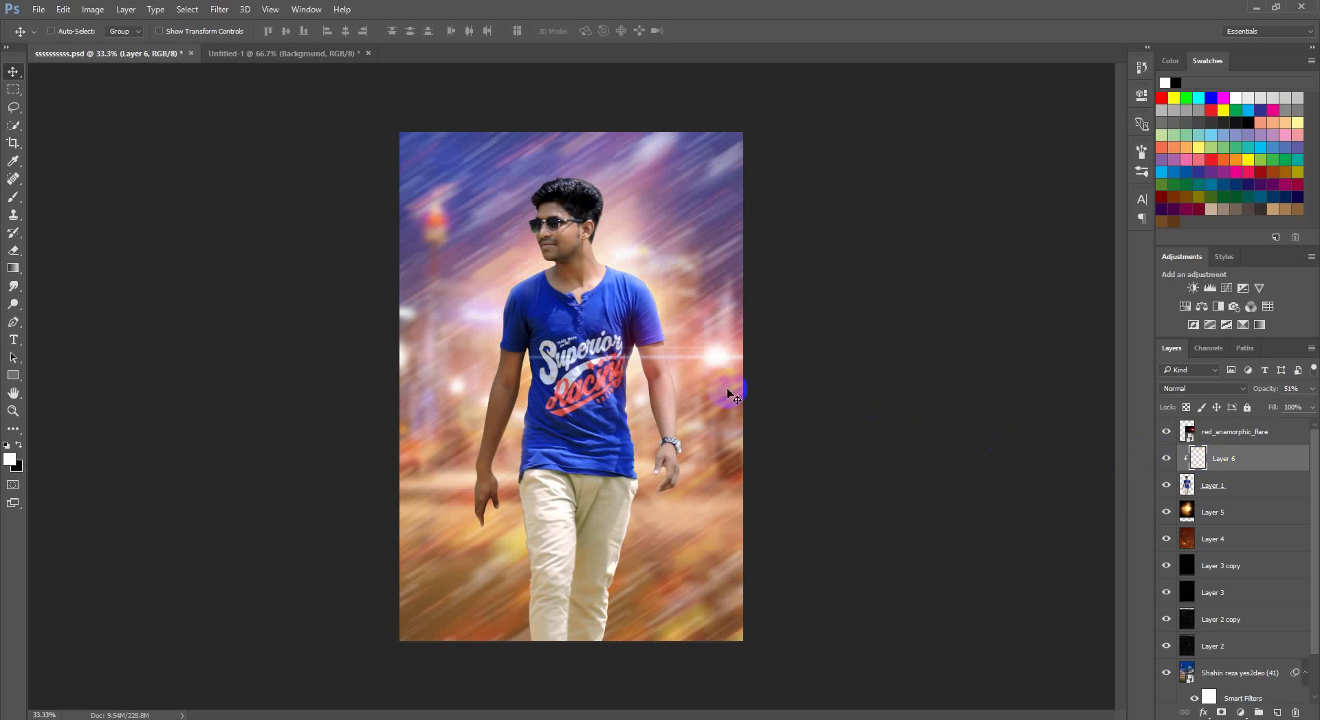
Rasterize the red flare and spot-heal its streaks off the shirt's left and right sleeve
click(1239, 442)
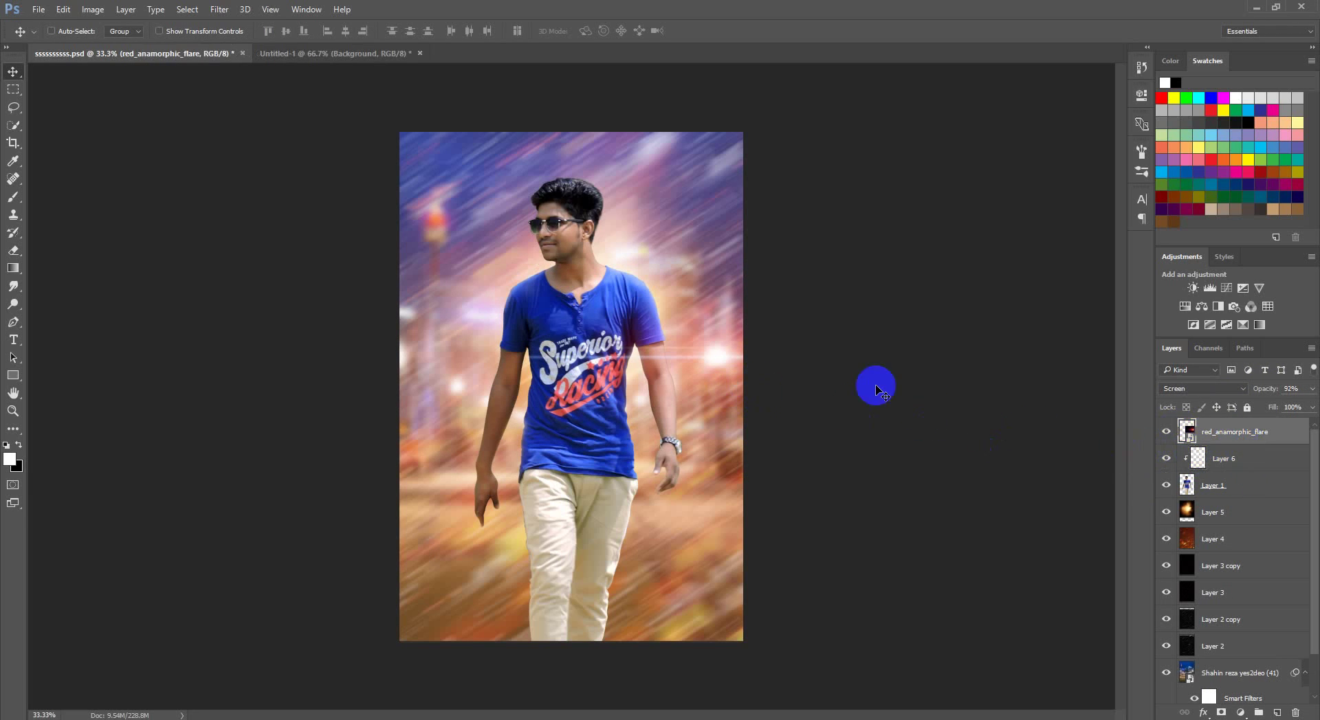
click(14, 216)
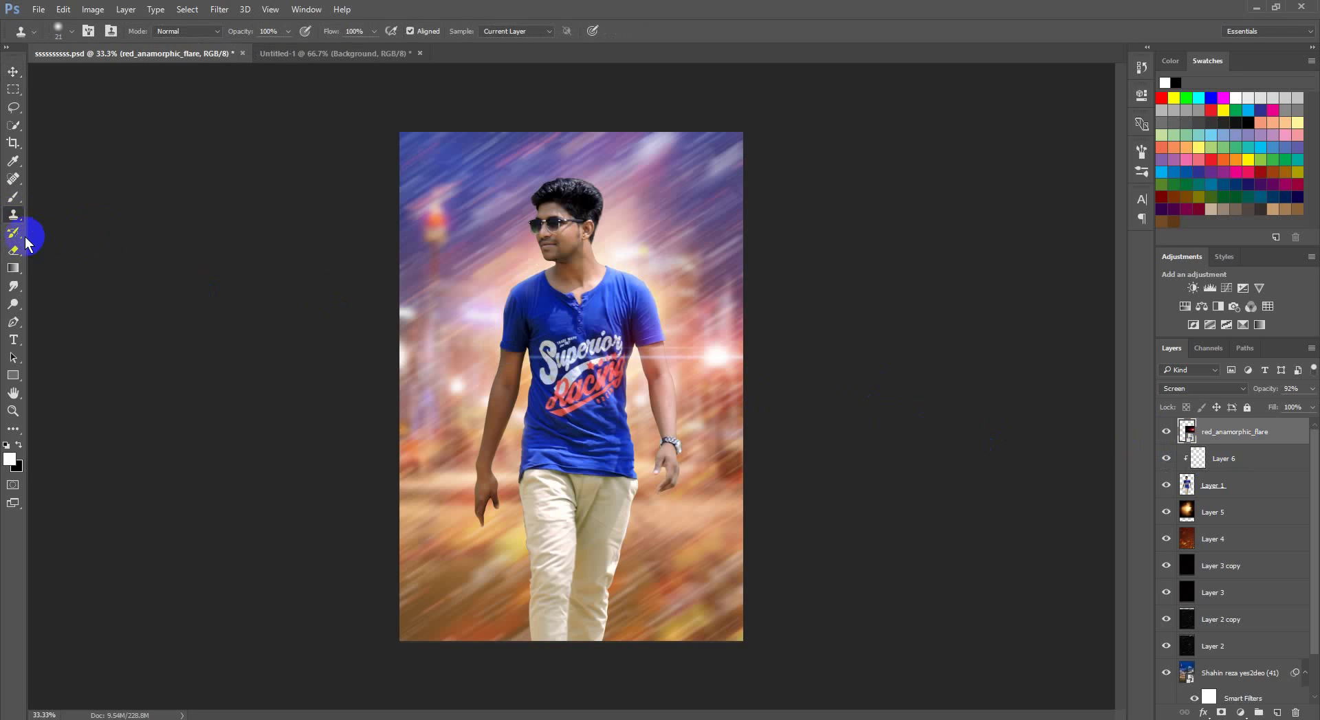
click(13, 178)
click(517, 359)
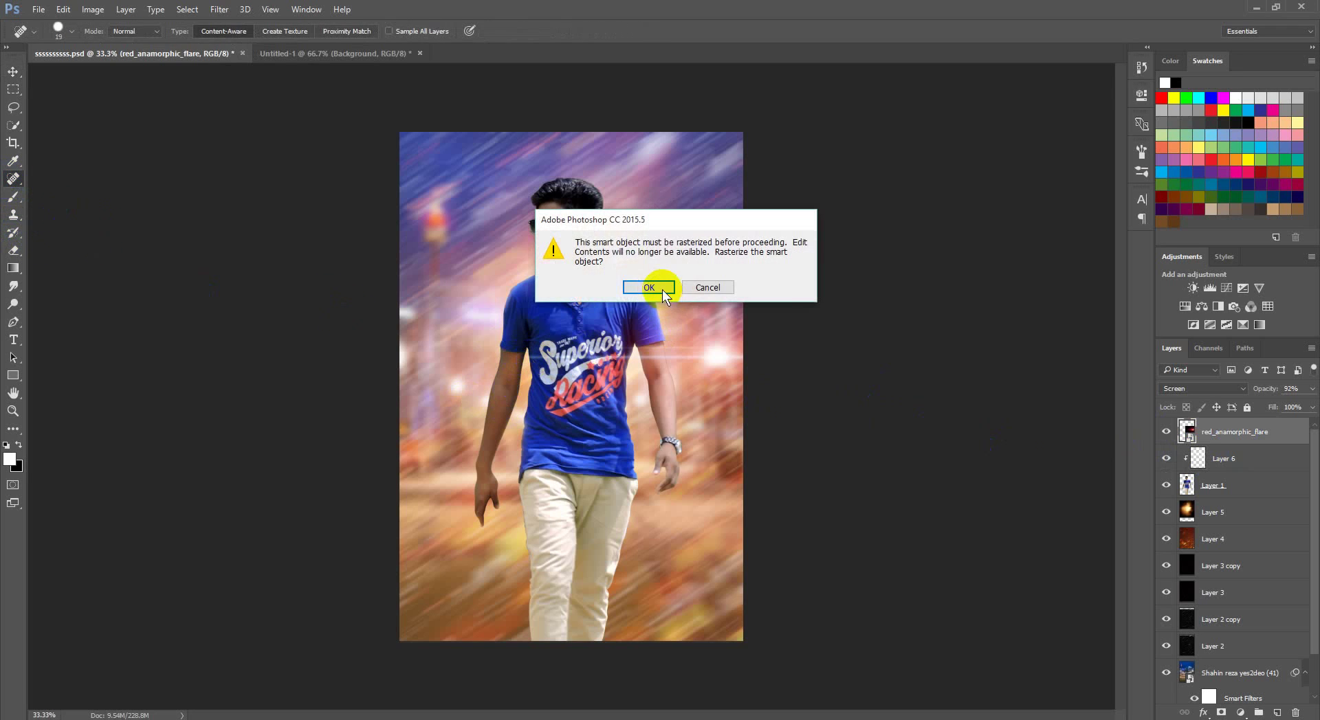
click(655, 287)
drag(512, 360, 531, 376)
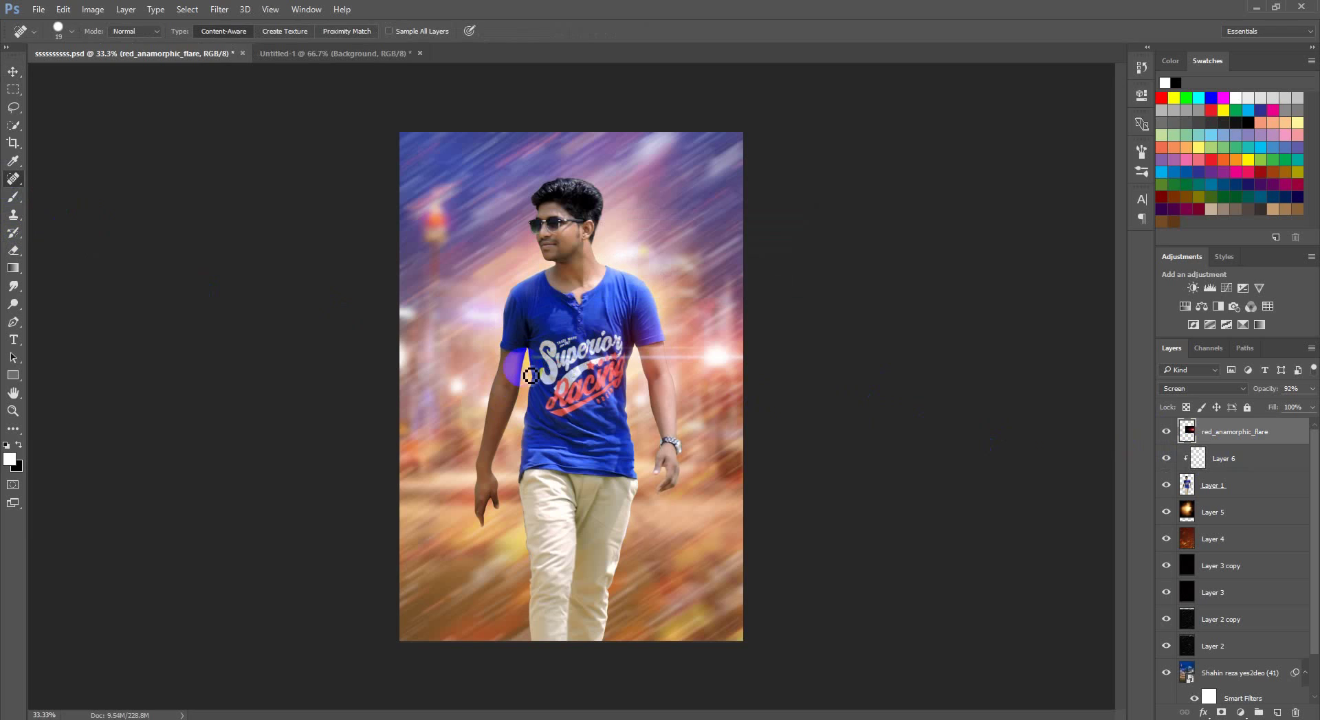
key(])
drag(631, 363, 641, 370)
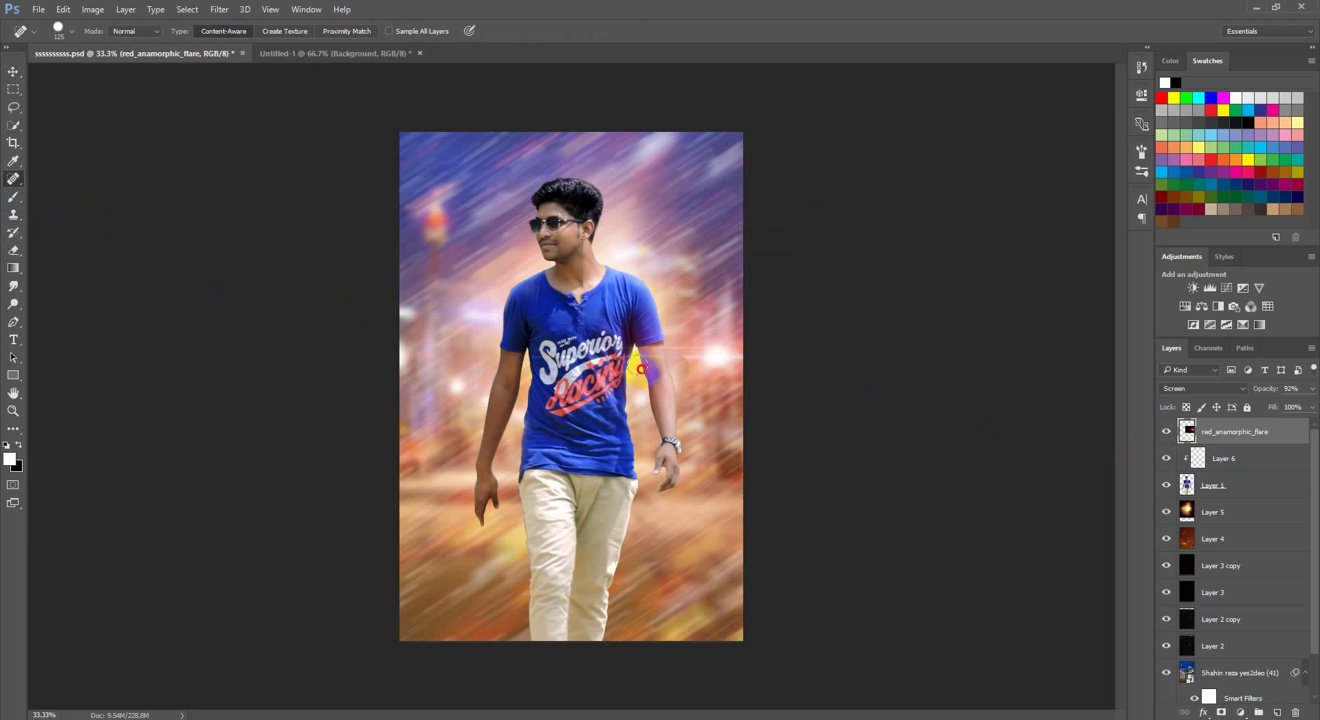
Check the brush settings and set up an enlarged Eraser brush on the flare layer
right_click(452, 246)
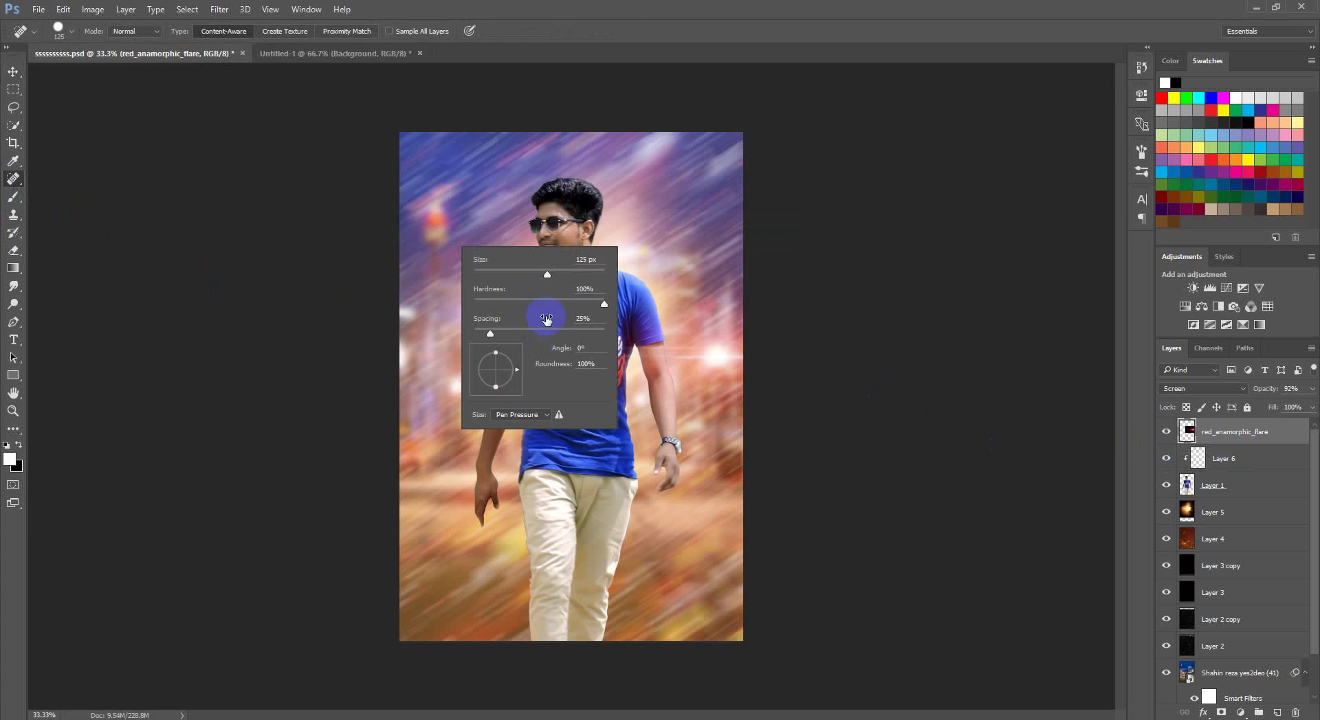
click(414, 169)
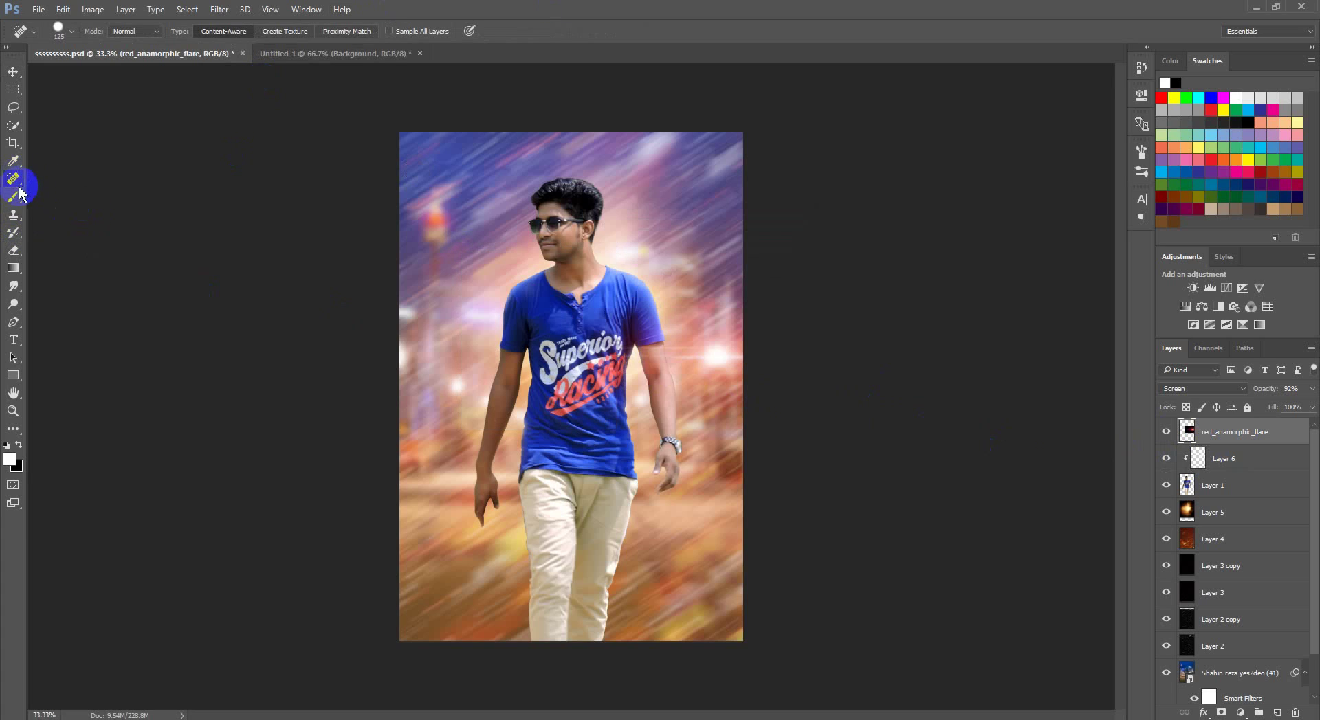
click(15, 255)
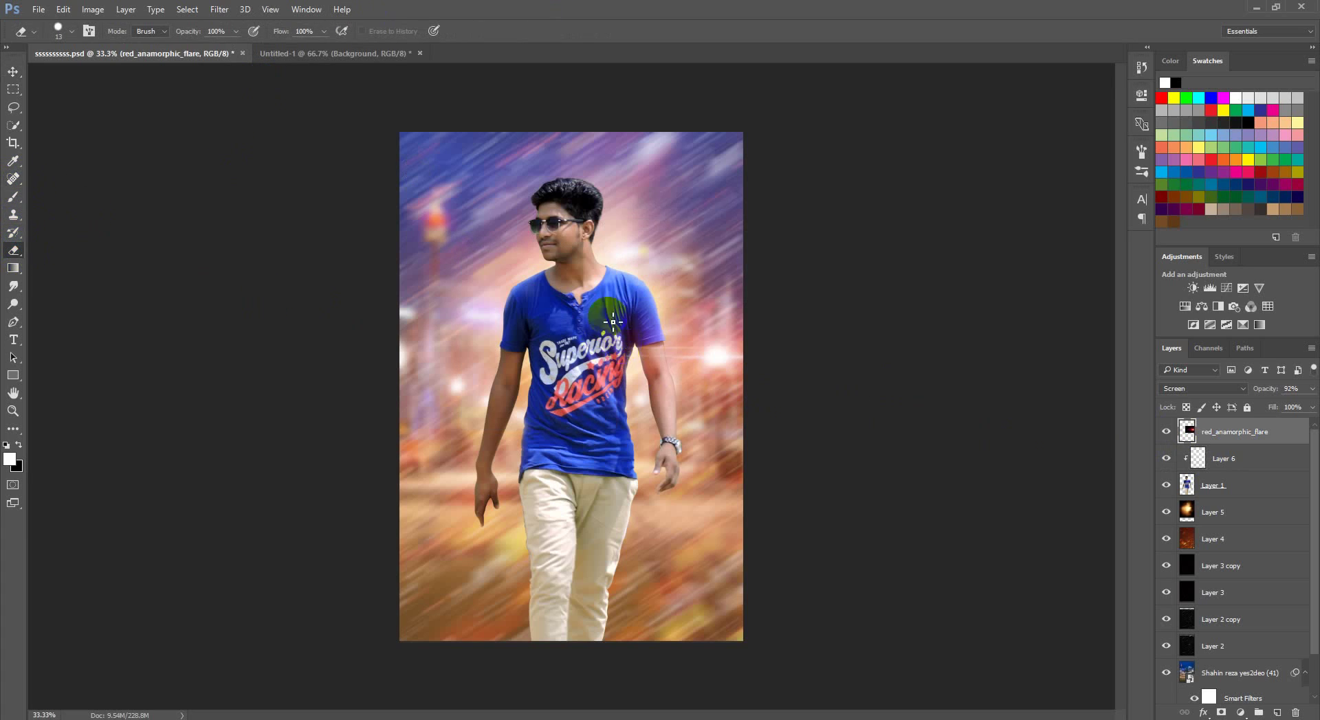
right_click(579, 304)
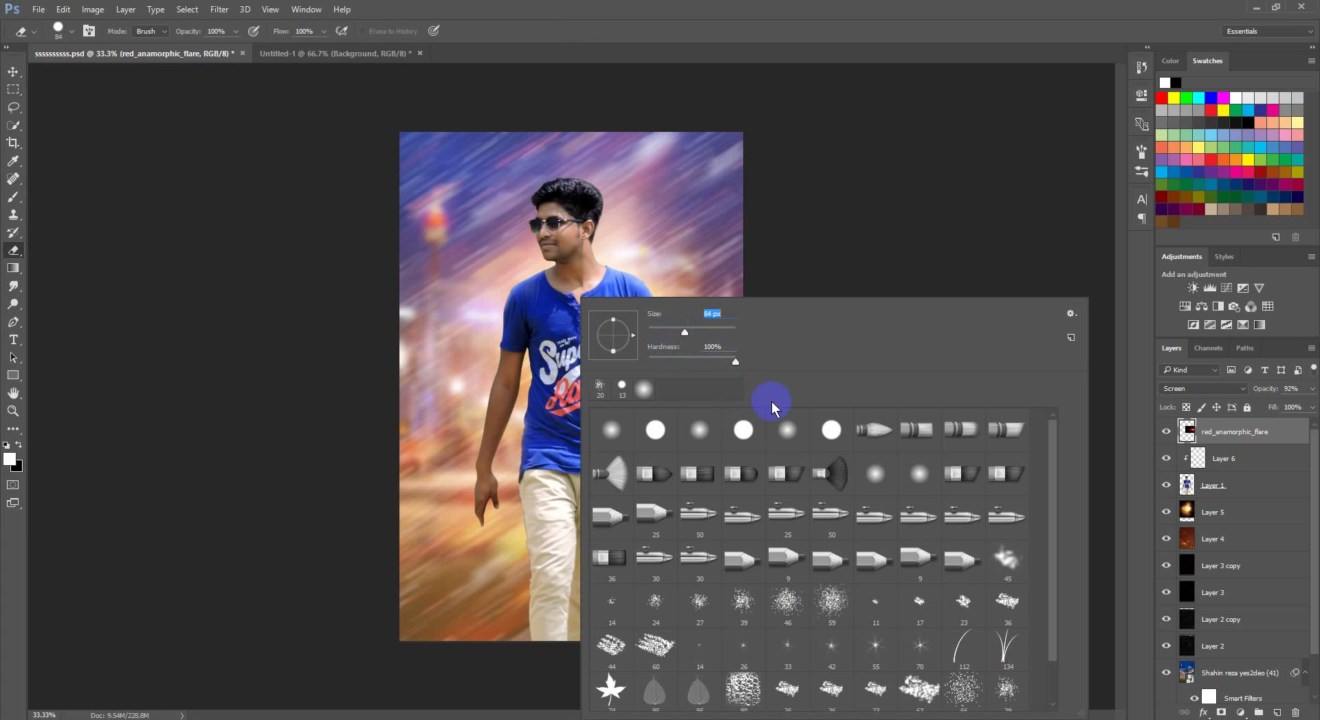
click(536, 341)
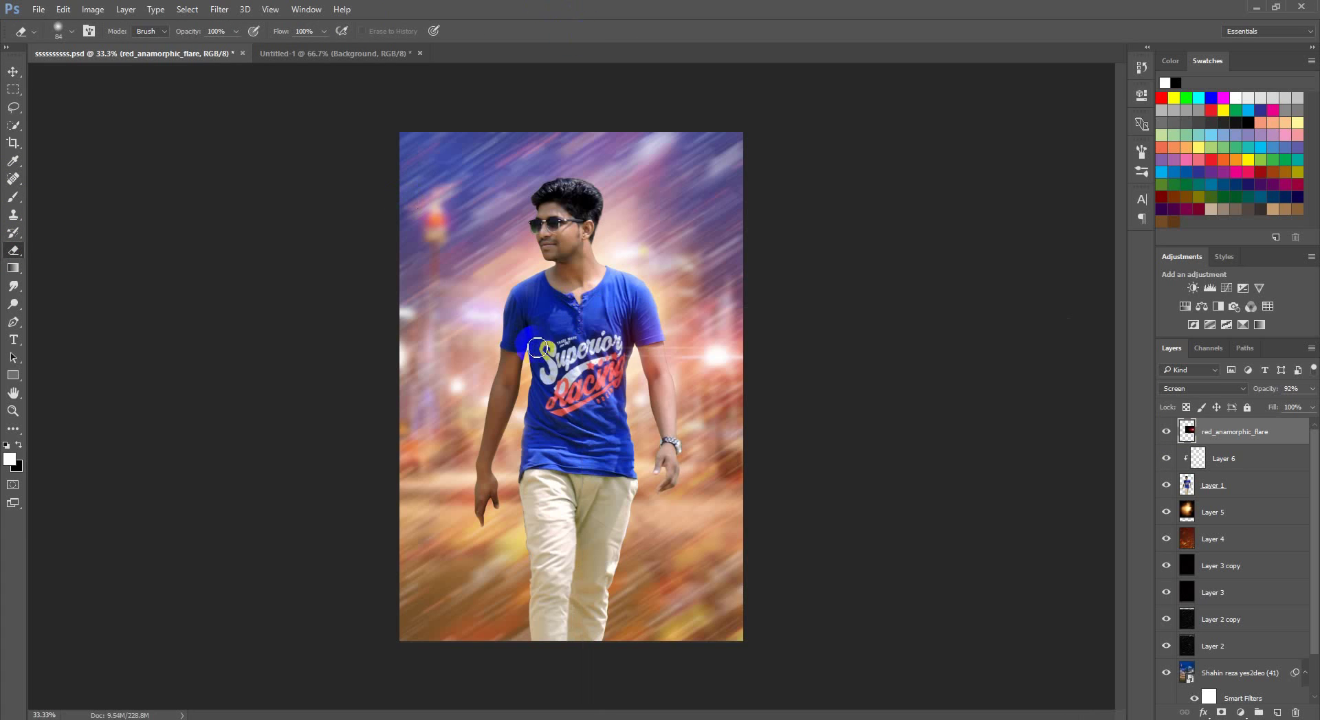
key(bracketright)
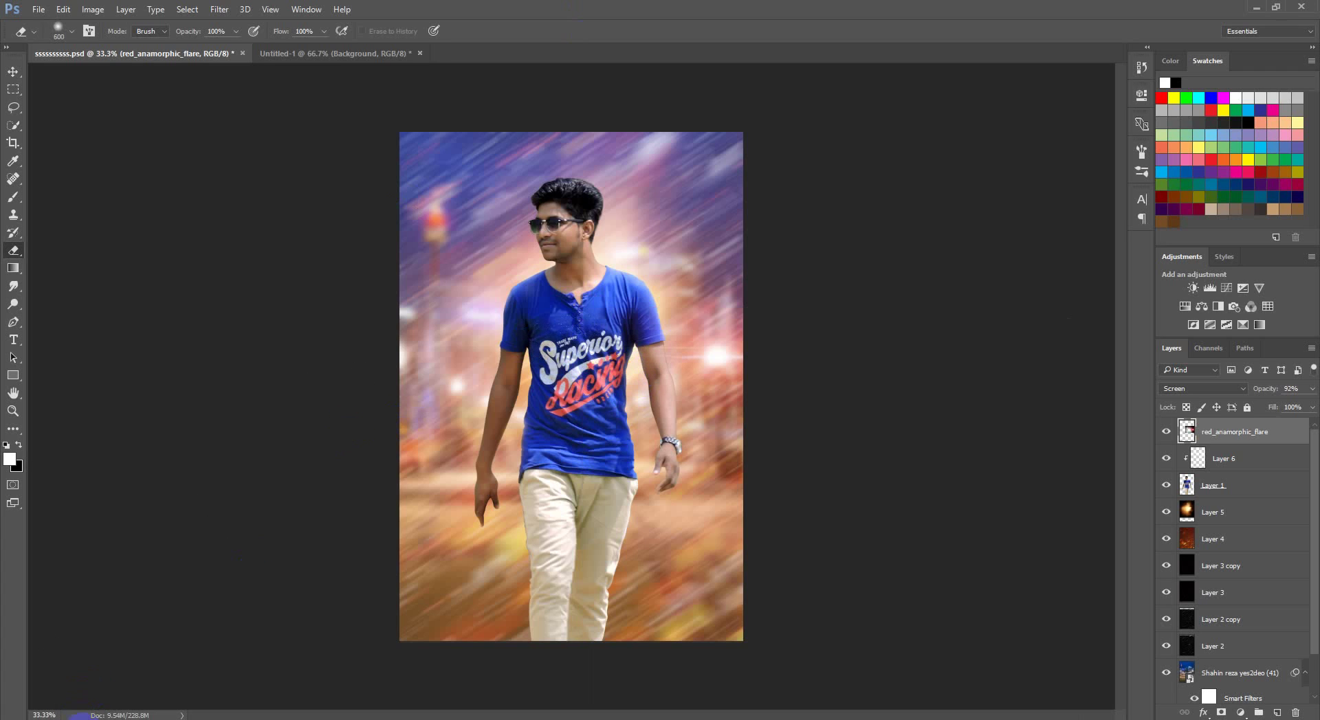
Return to the Lighting pic folder and peek into New folder
mouse_move(80, 719)
click(212, 680)
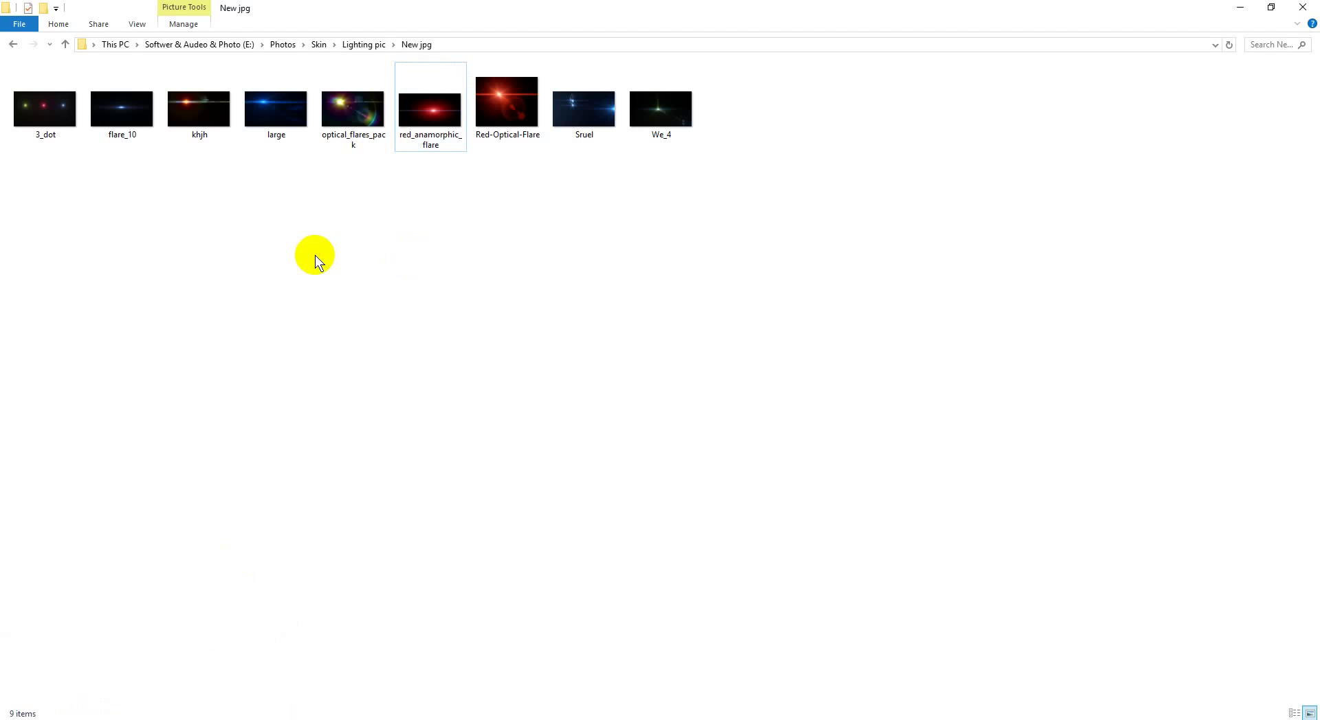
key(BackSpace)
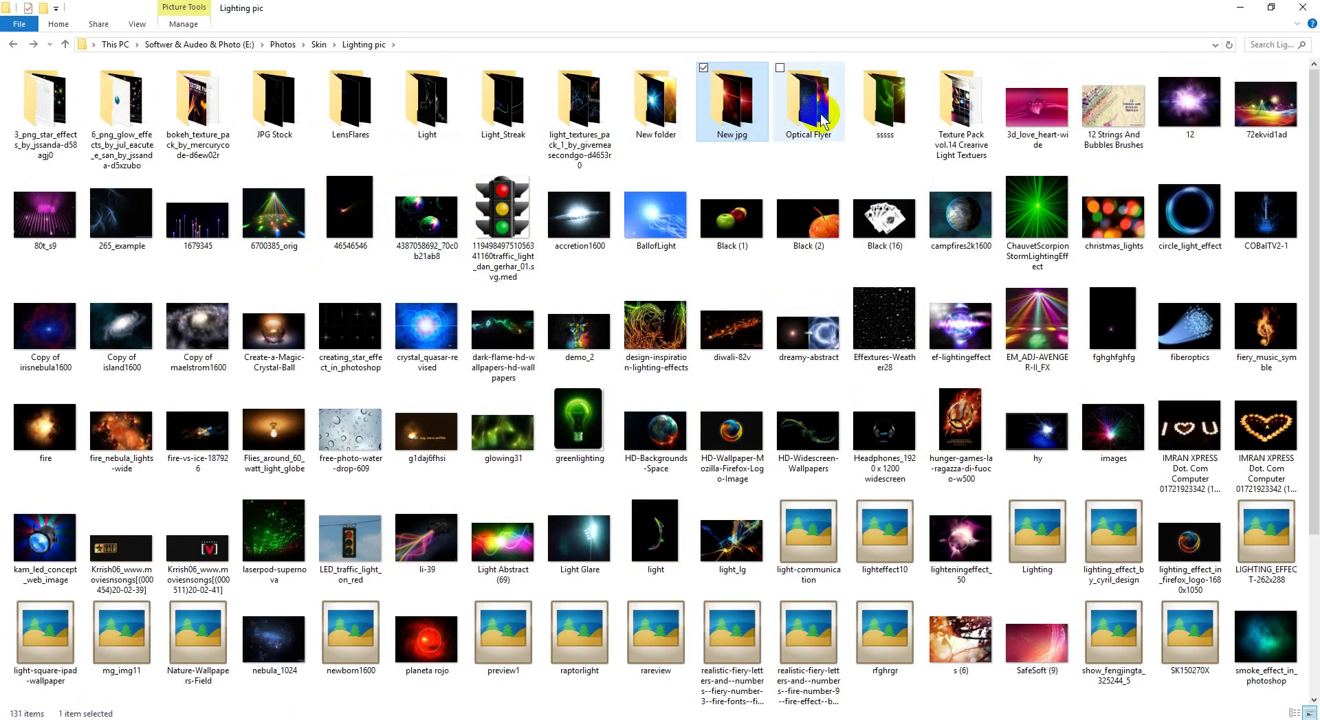
click(822, 117)
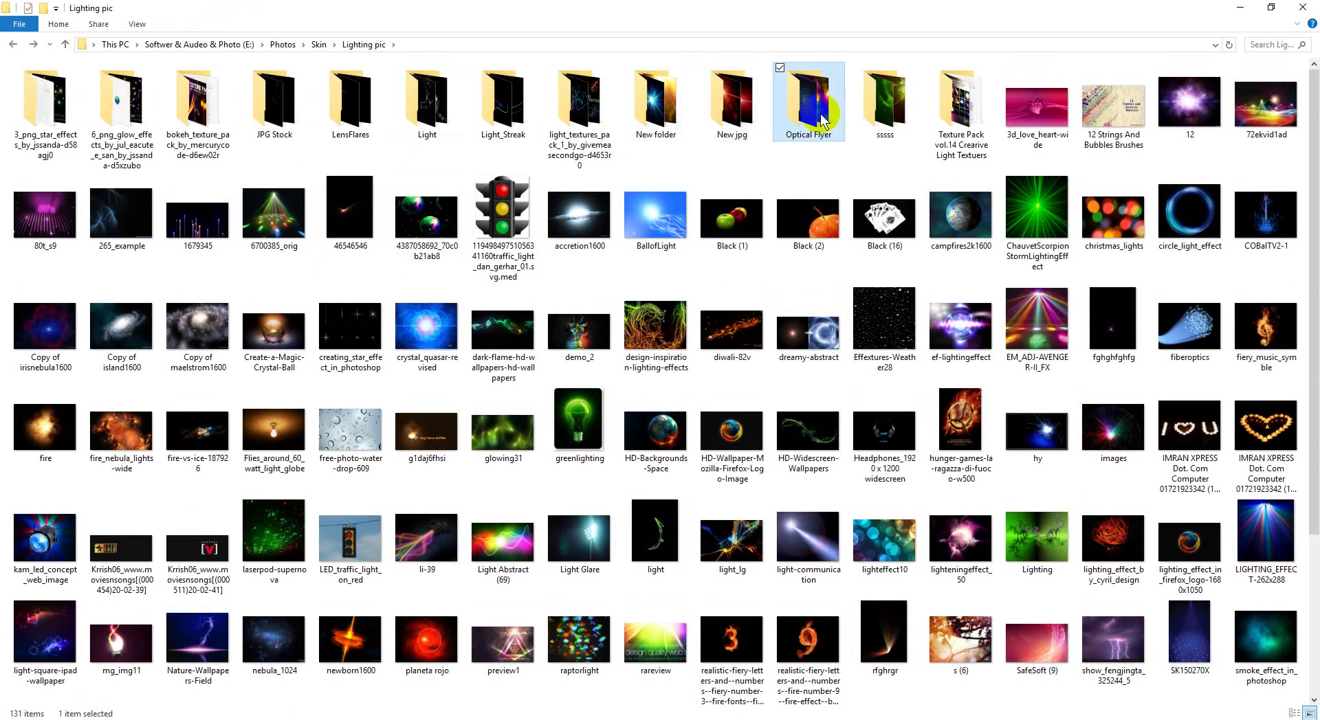
double_click(664, 131)
key(BackSpace)
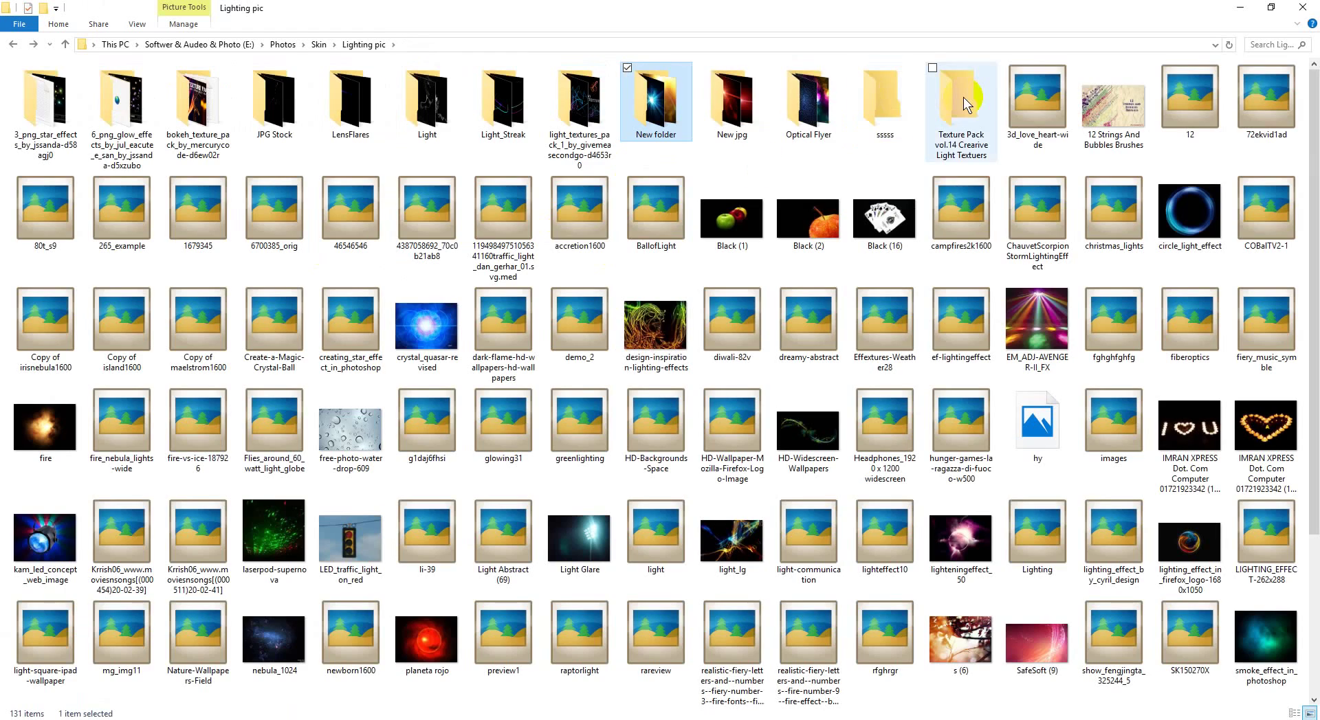
Check the sssss folder, then open the Optical Flyer folder
click(963, 99)
double_click(865, 103)
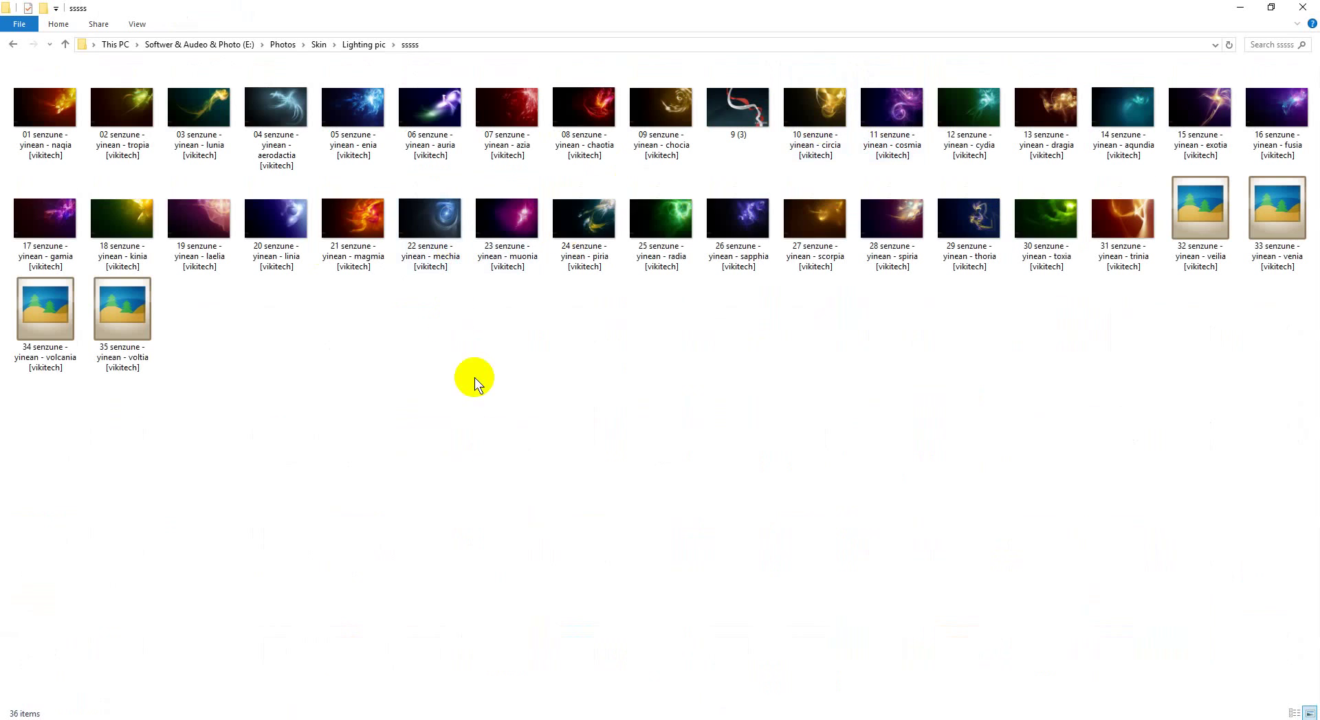
key(BackSpace)
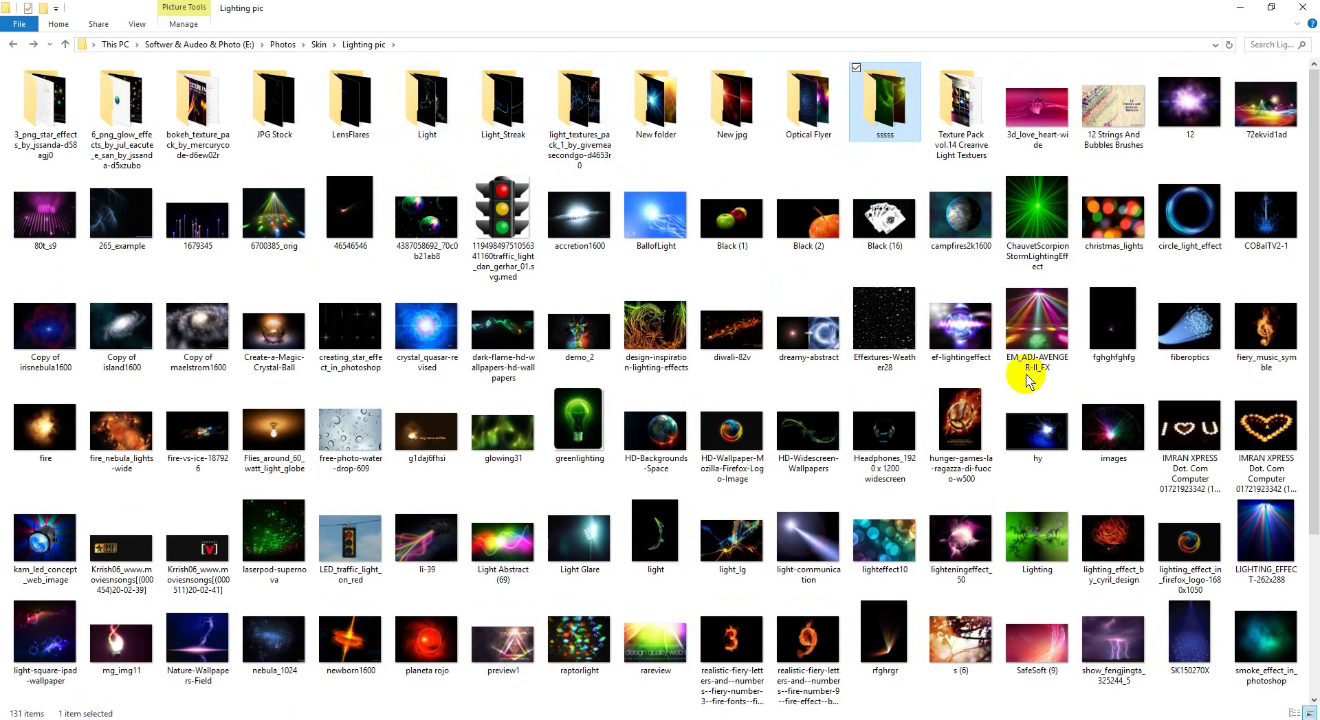
scroll(854, 502, down, 3)
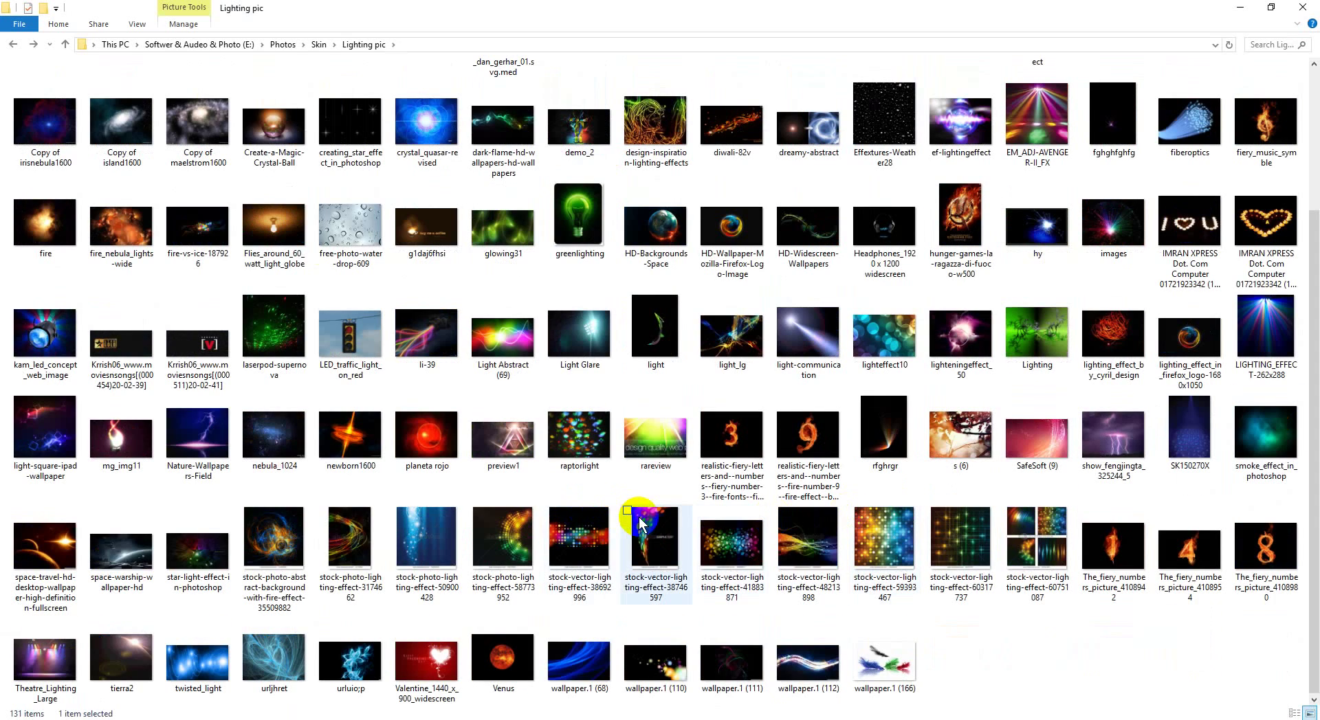
scroll(639, 525, up, 3)
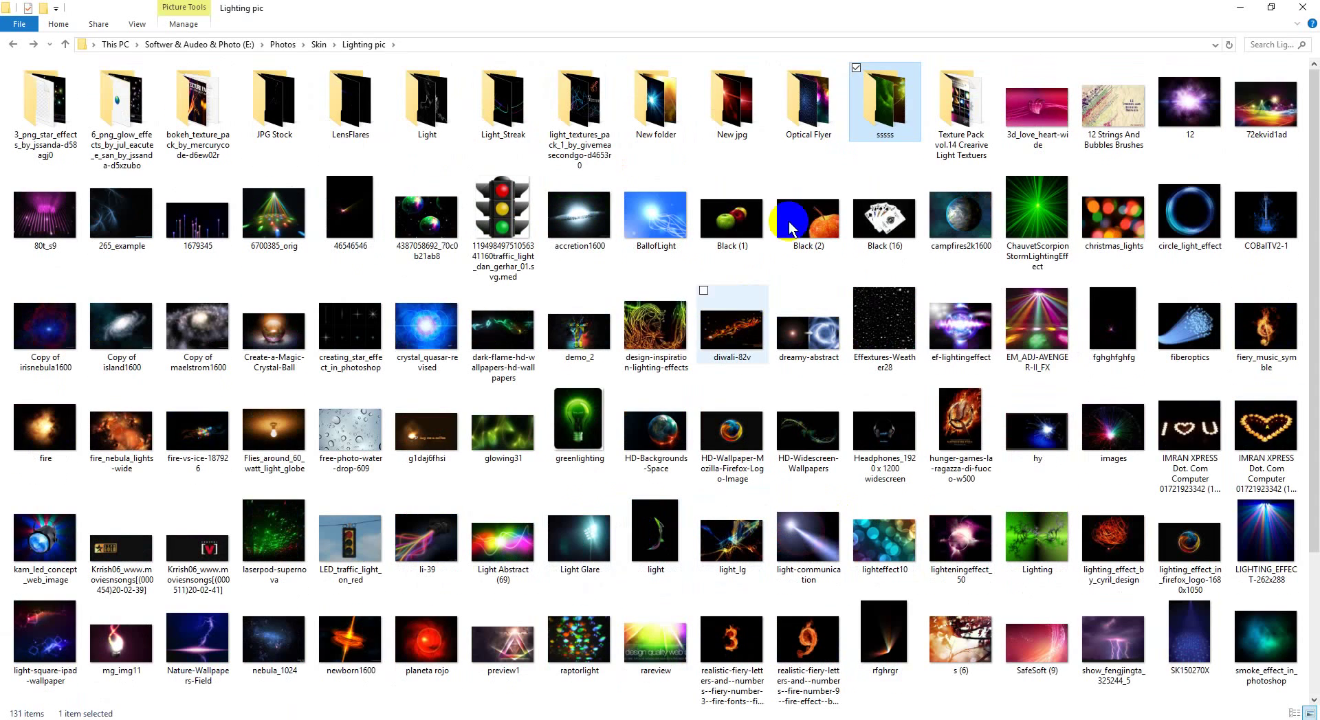
click(803, 96)
double_click(803, 97)
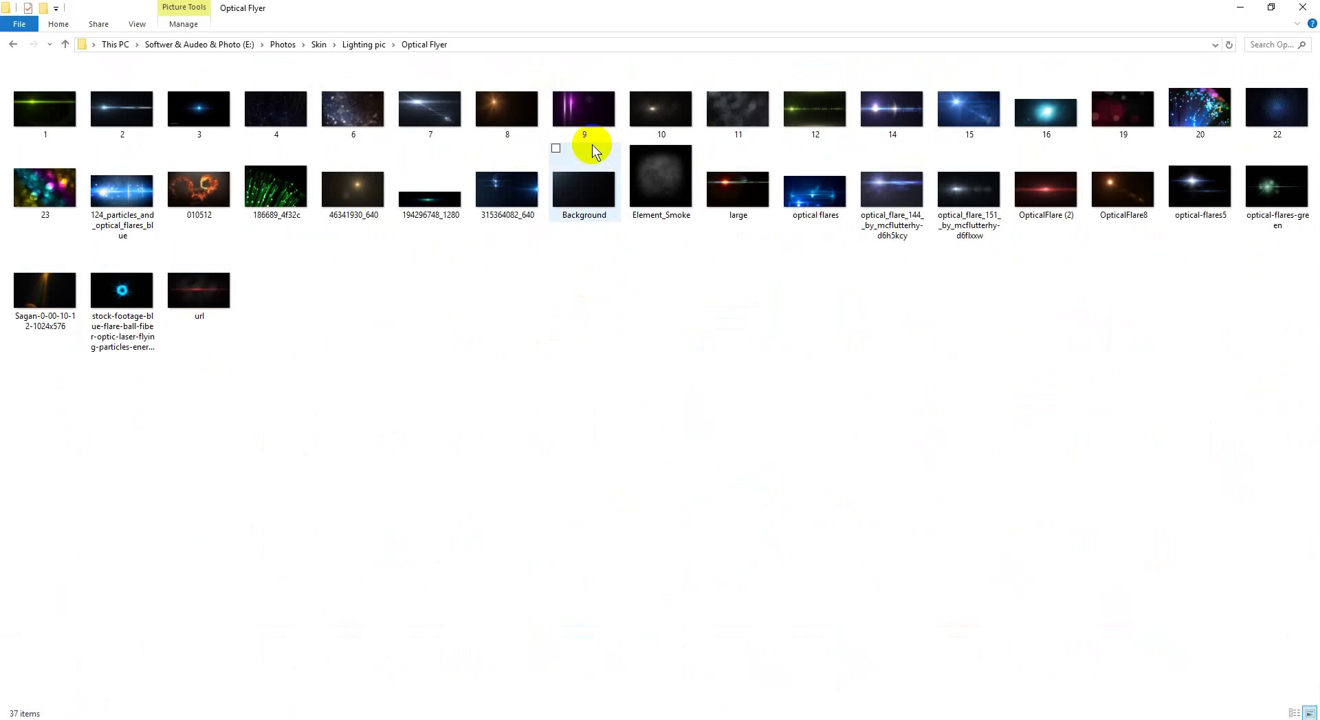
Place OpticalFlare (2) in the poster in Screen mode, moved toward the left sleeve
mouse_move(1046, 192)
mouse_down()
mouse_move(165, 718)
mouse_move(427, 398)
mouse_up()
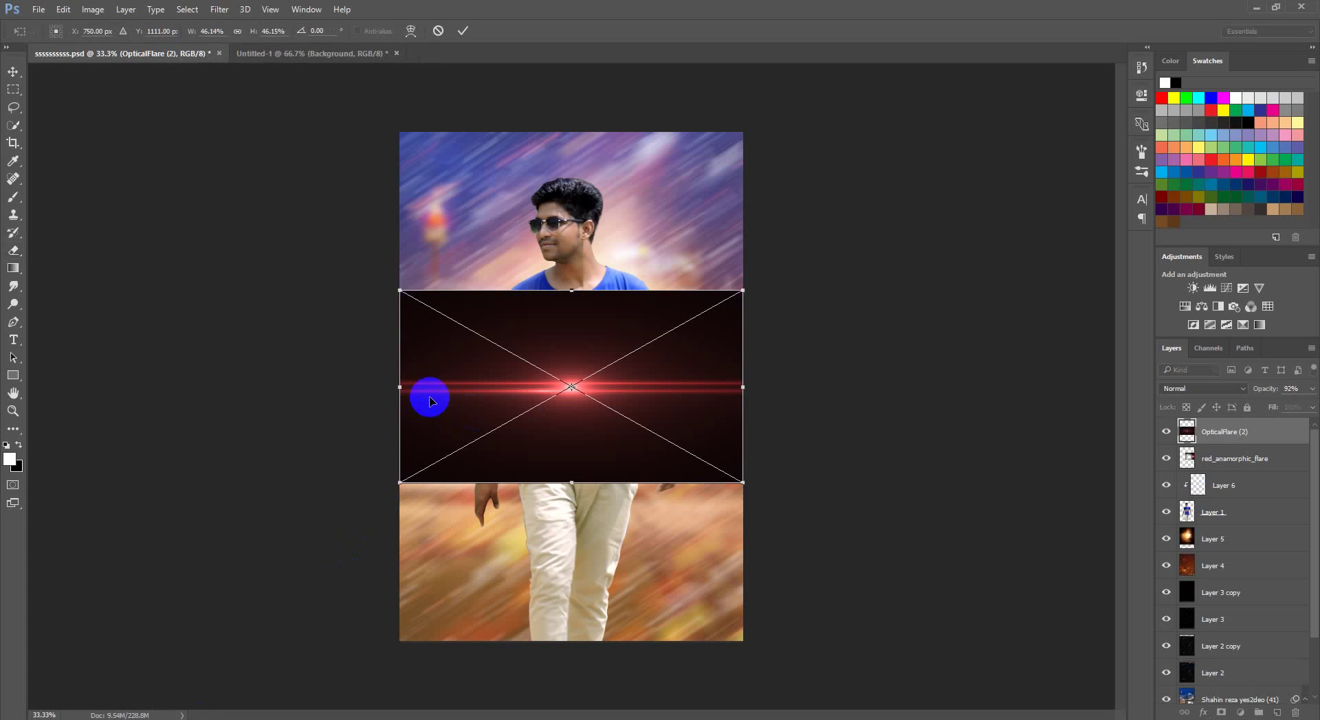
click(462, 31)
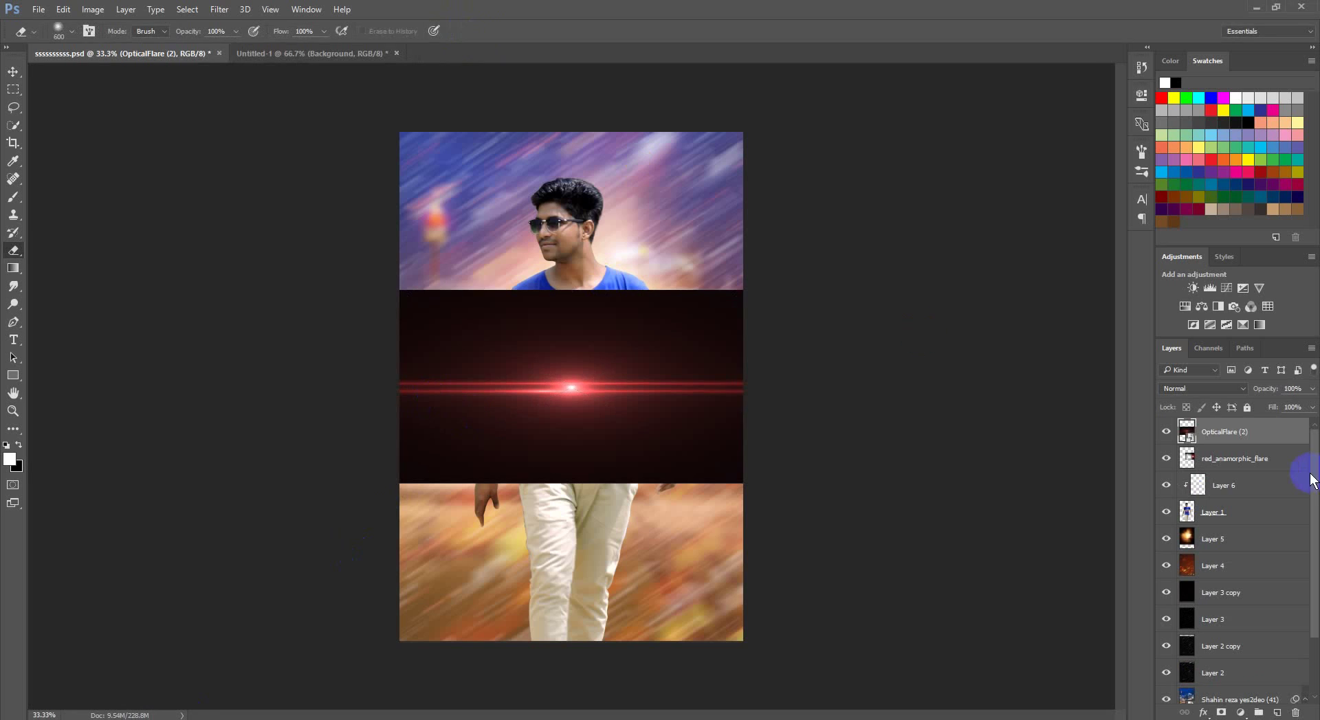
click(1197, 391)
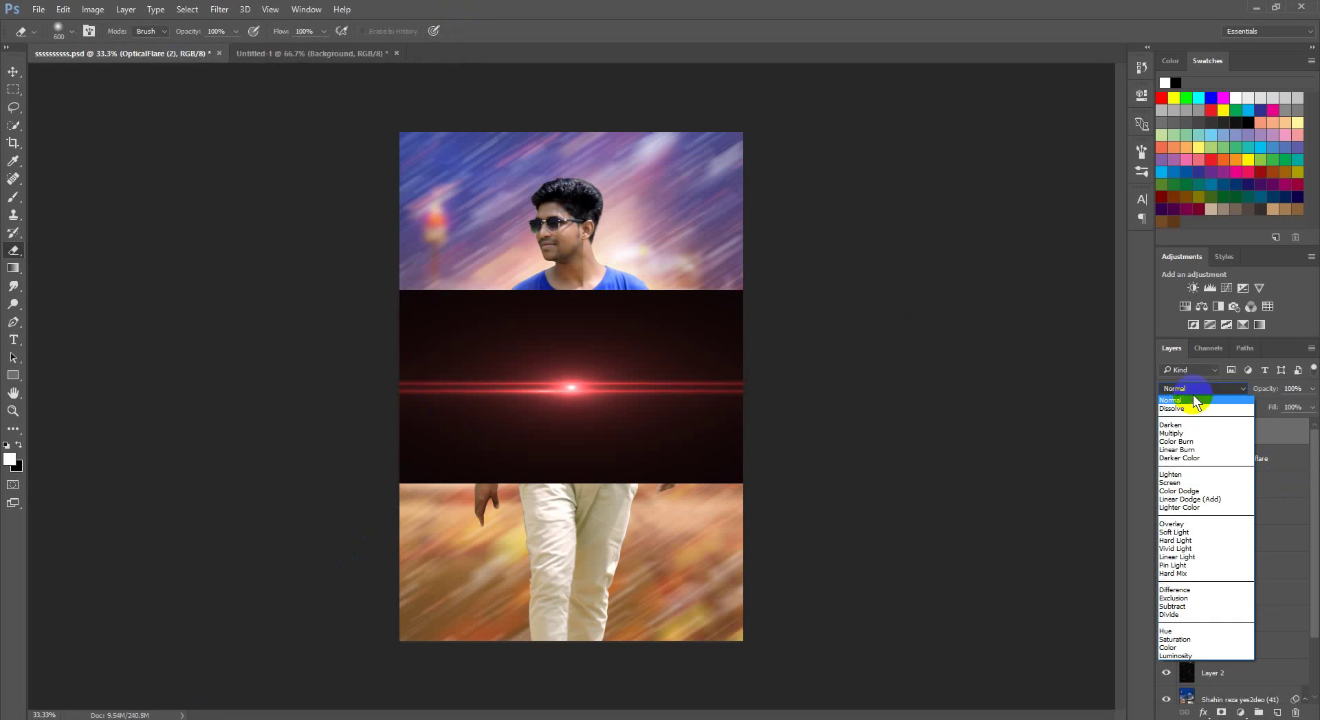
click(1178, 483)
click(13, 71)
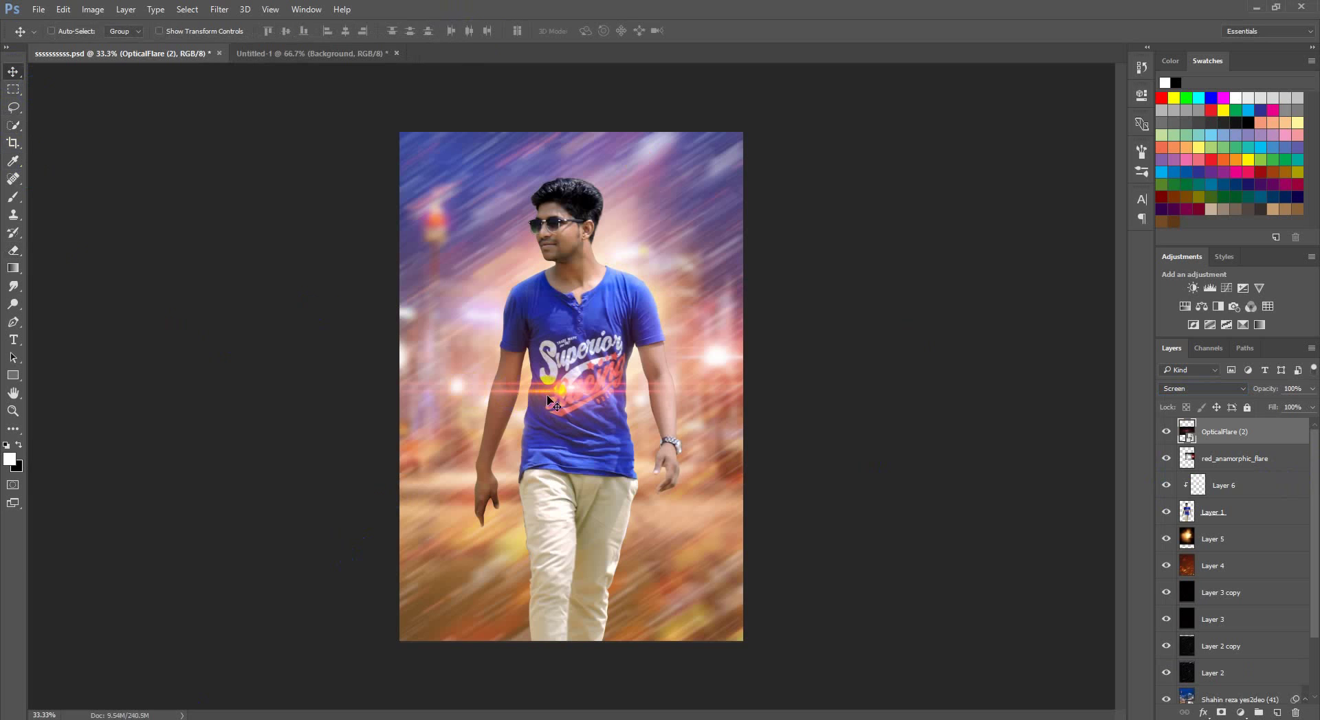
drag(552, 402, 491, 347)
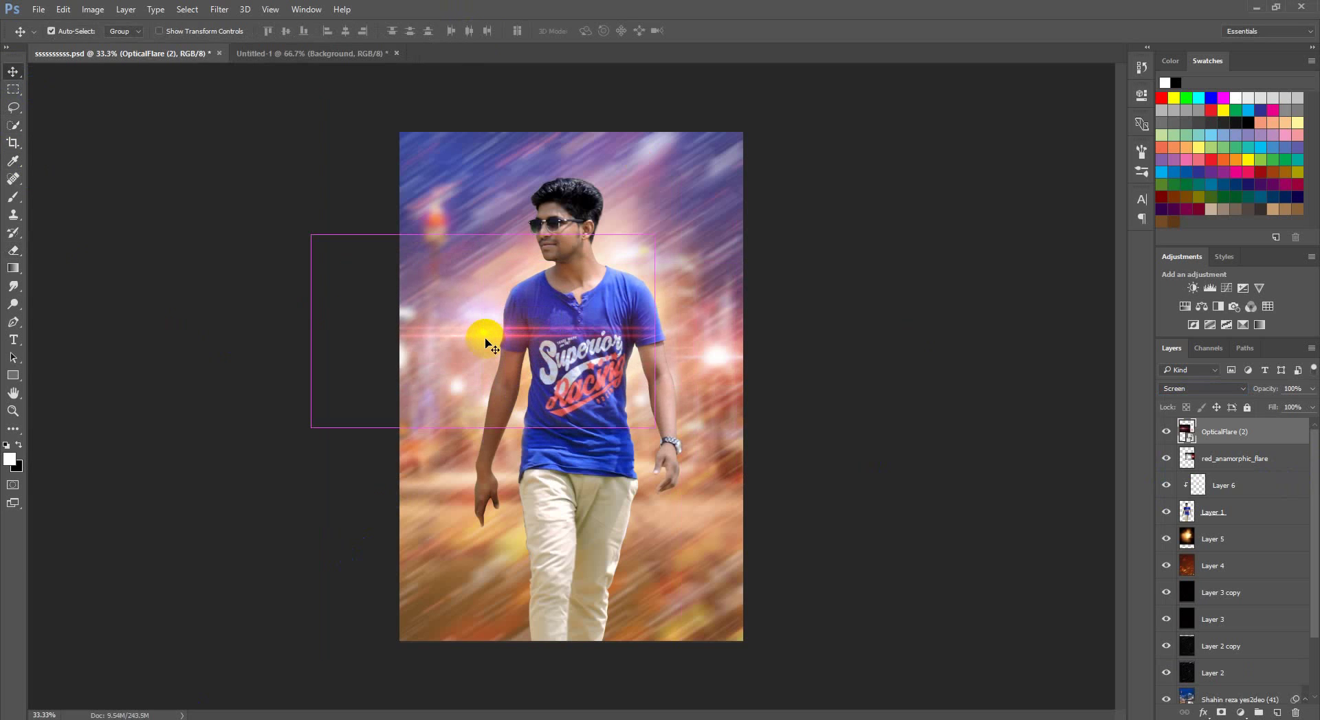
Rotate the flare about -9°, shift it down-left, and put its layer beneath Layer 1
key(ctrl+t)
drag(751, 356, 757, 317)
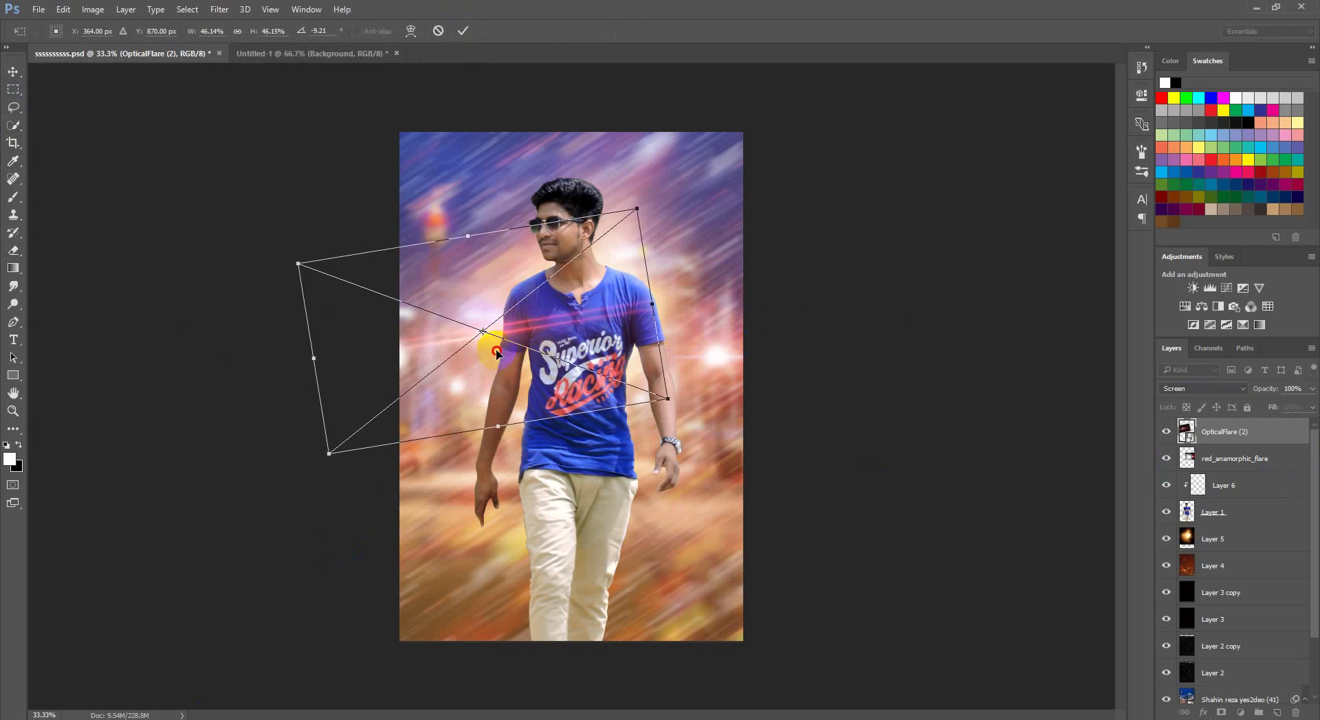
drag(496, 352, 470, 400)
key(Return)
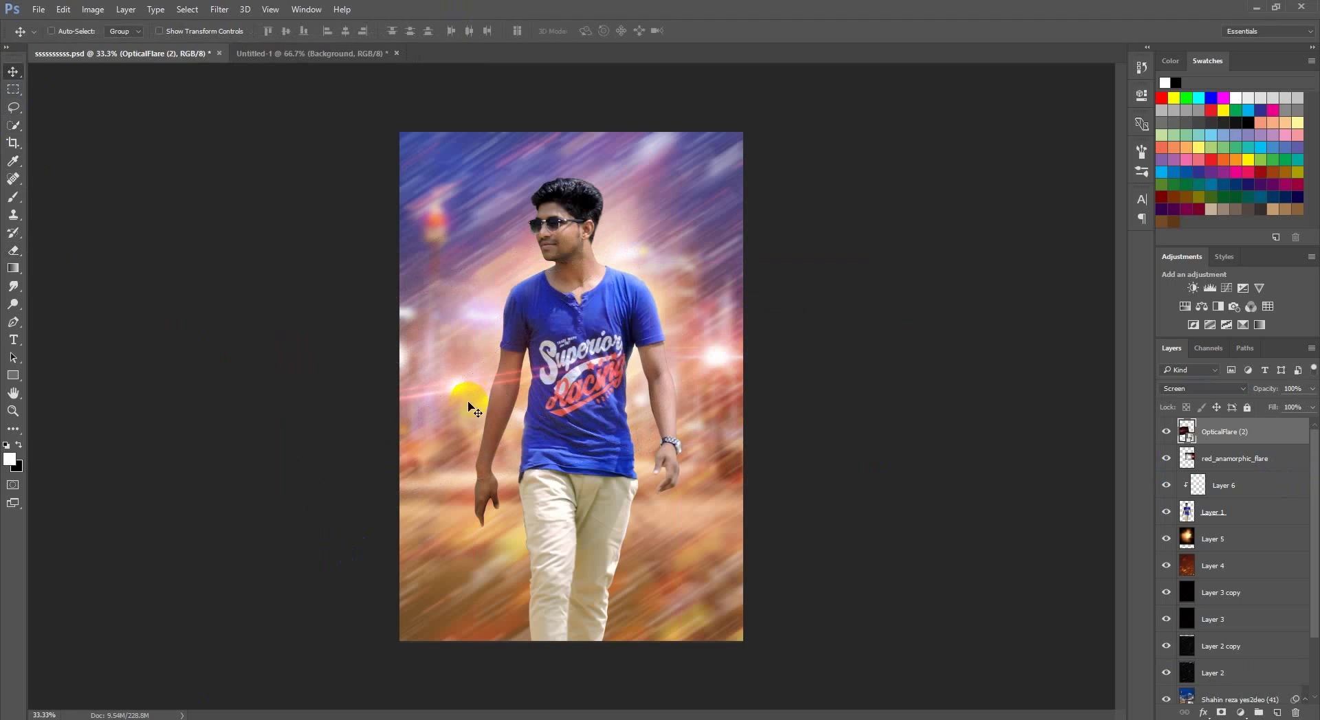
drag(1256, 437, 1240, 527)
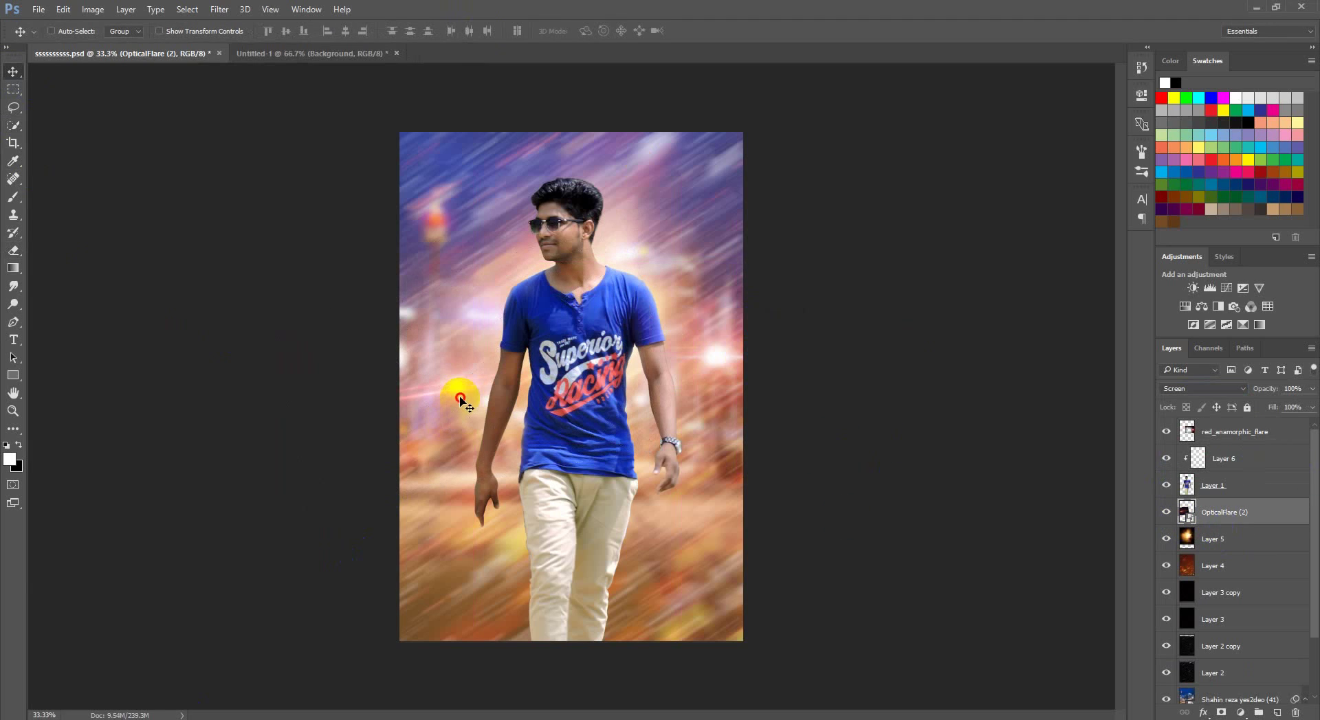
Nudge the flare right and enlarge it to about 74%
drag(460, 399, 457, 393)
key(ctrl+t)
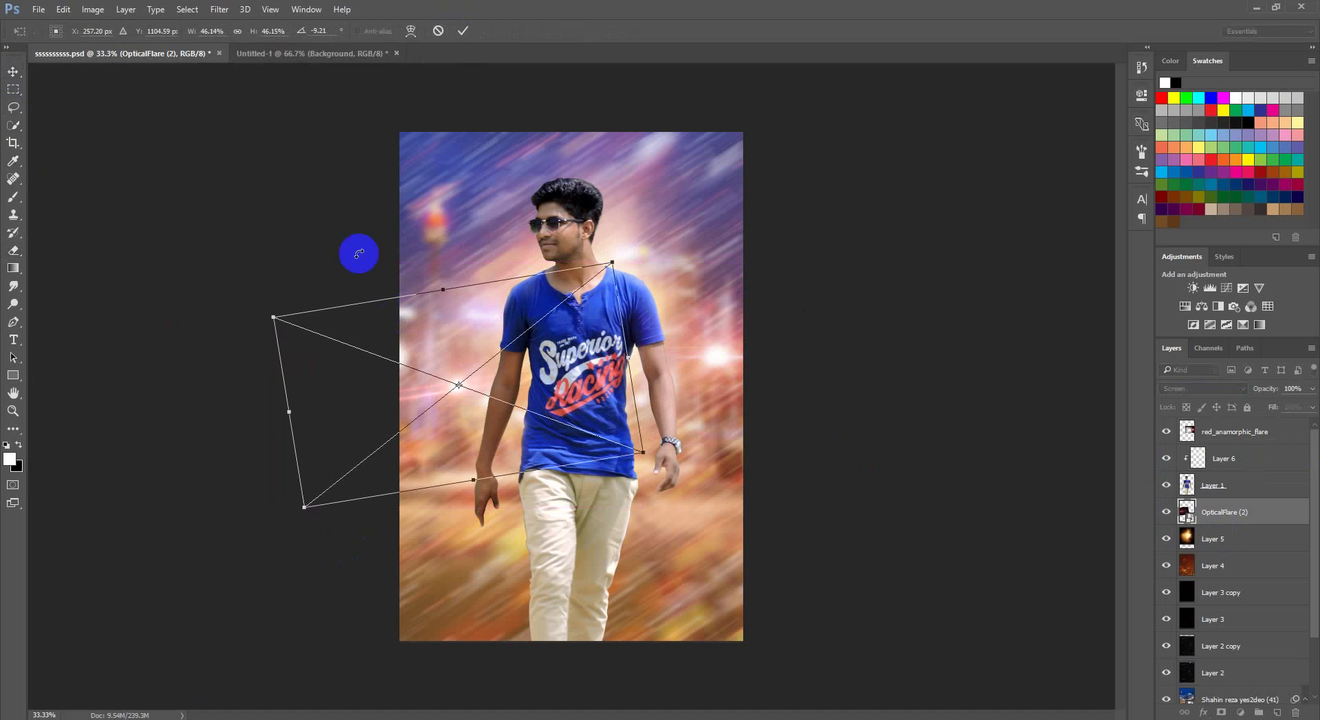
drag(192, 31, 413, 242)
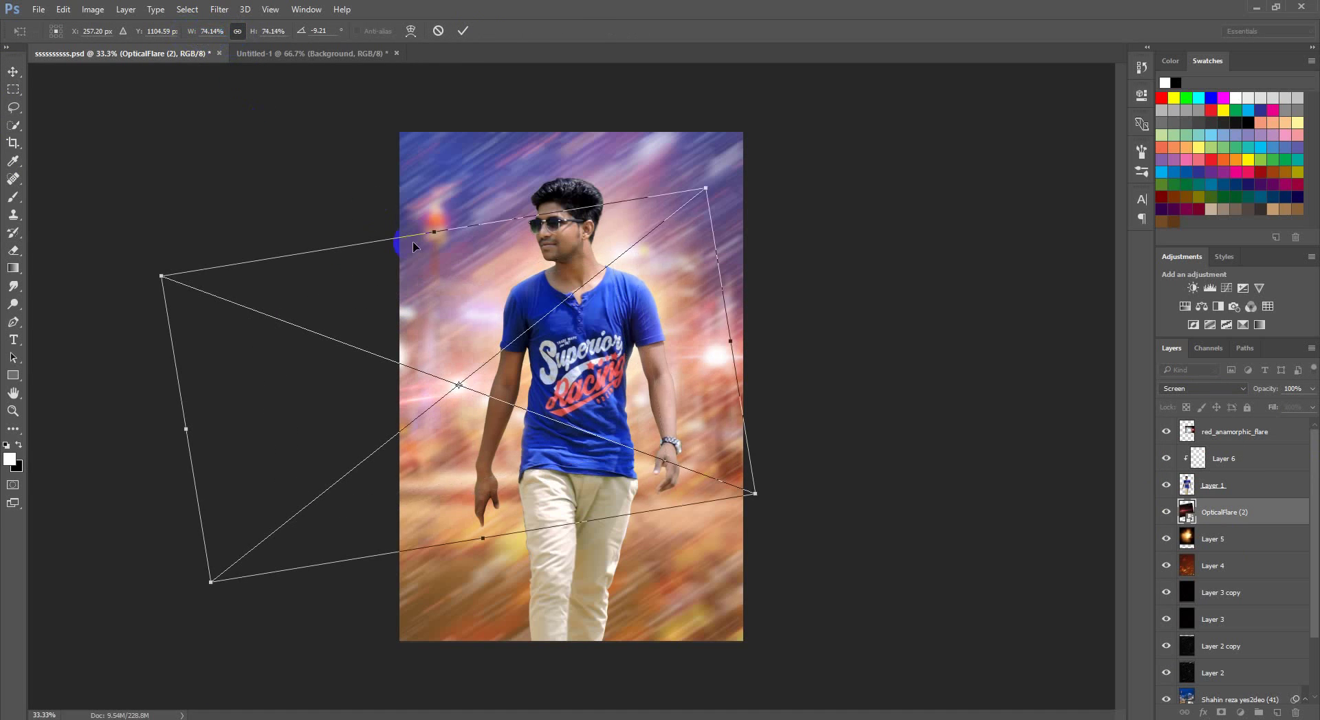
key(Return)
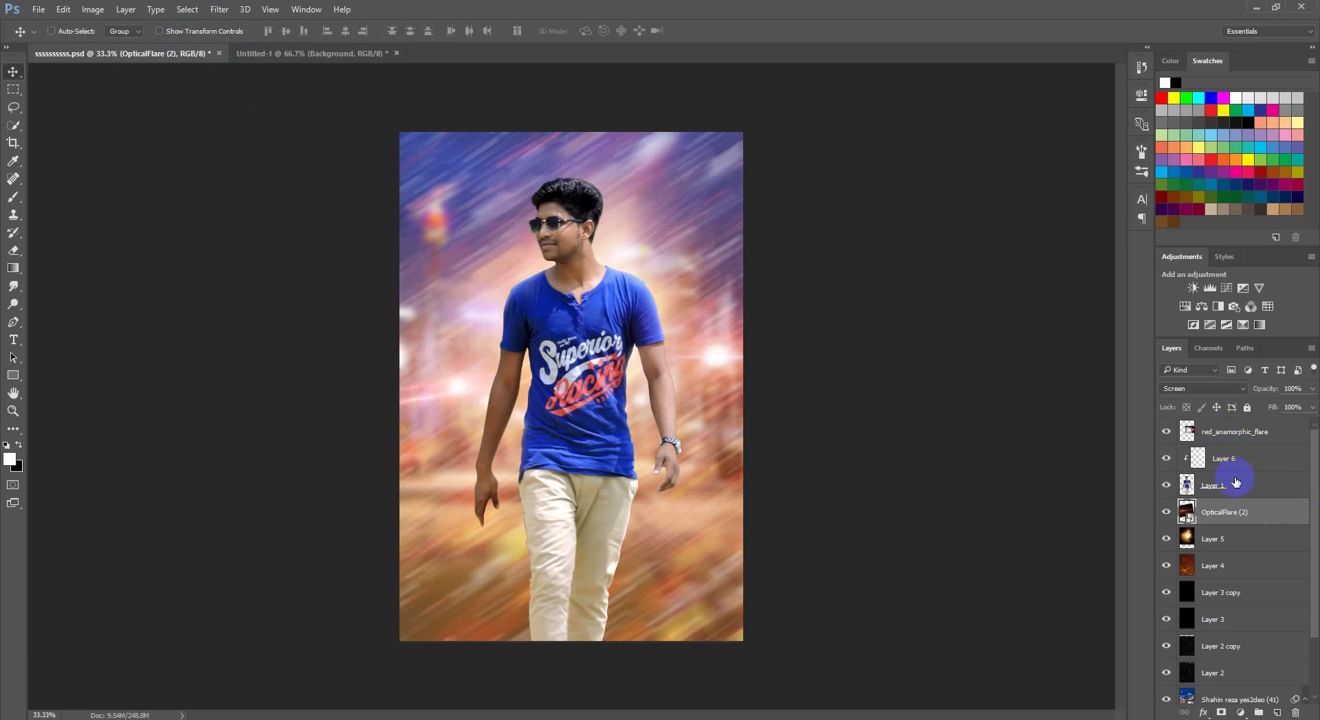
Add a new layer above red_anamorphic_flare and sample the peach skin tone as foreground colour
click(1249, 440)
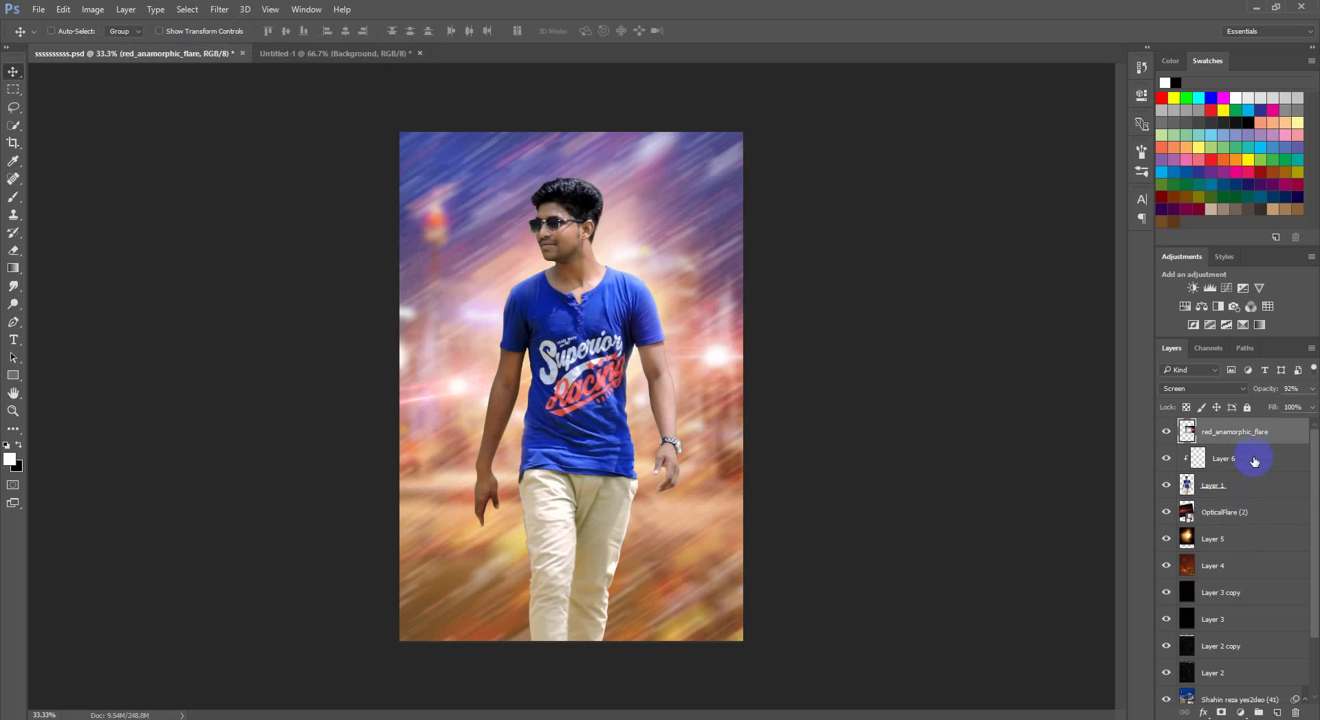
click(1277, 712)
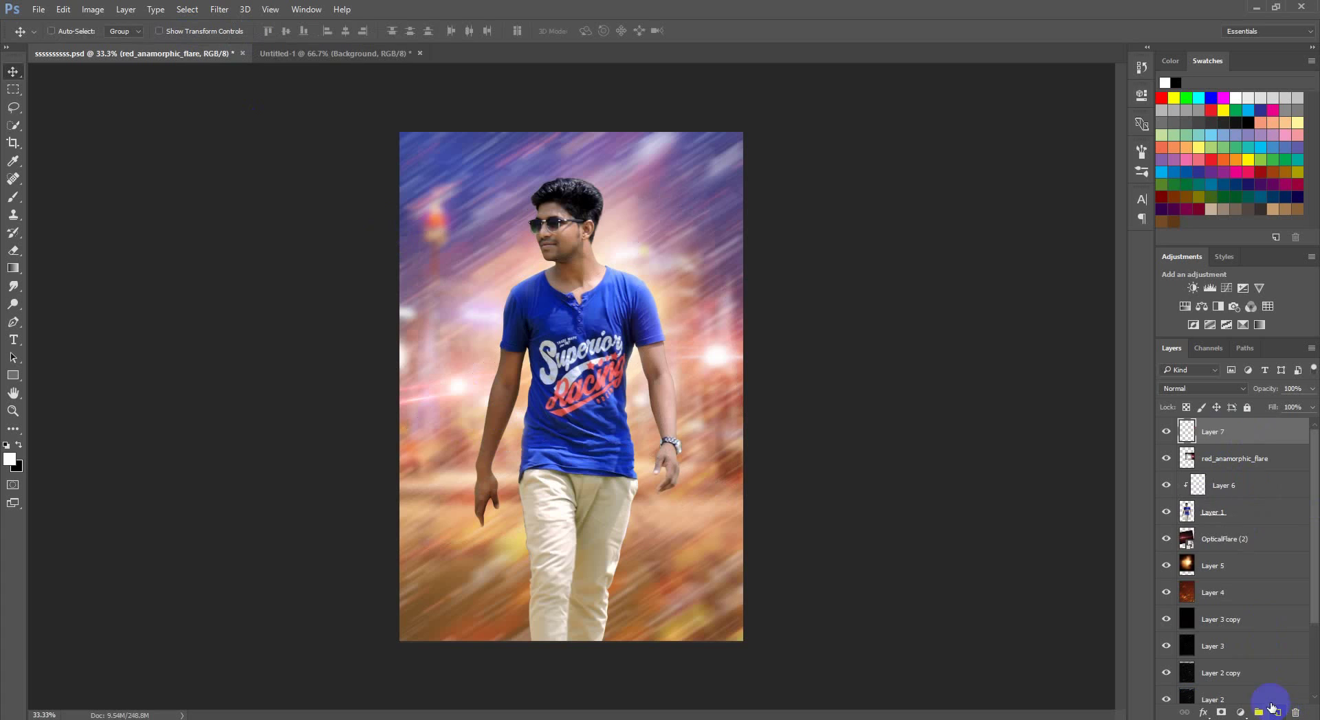
click(11, 464)
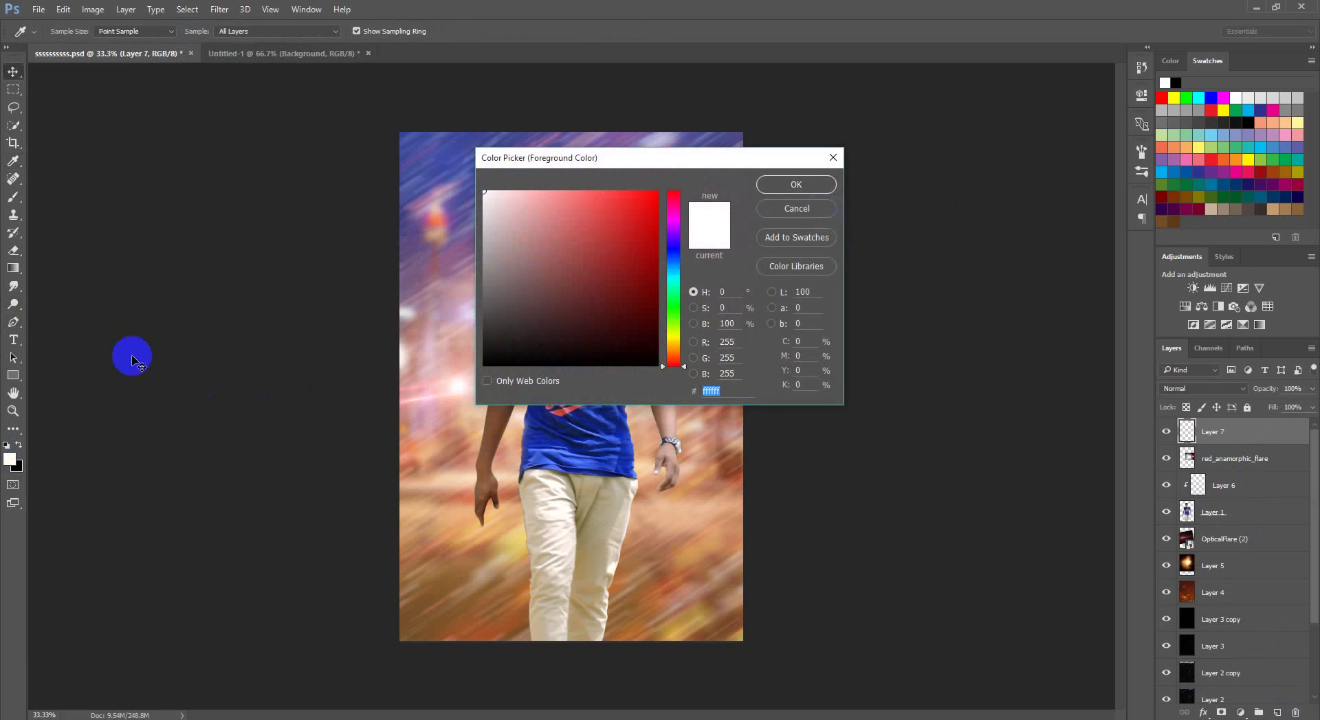
key(Escape)
click(11, 460)
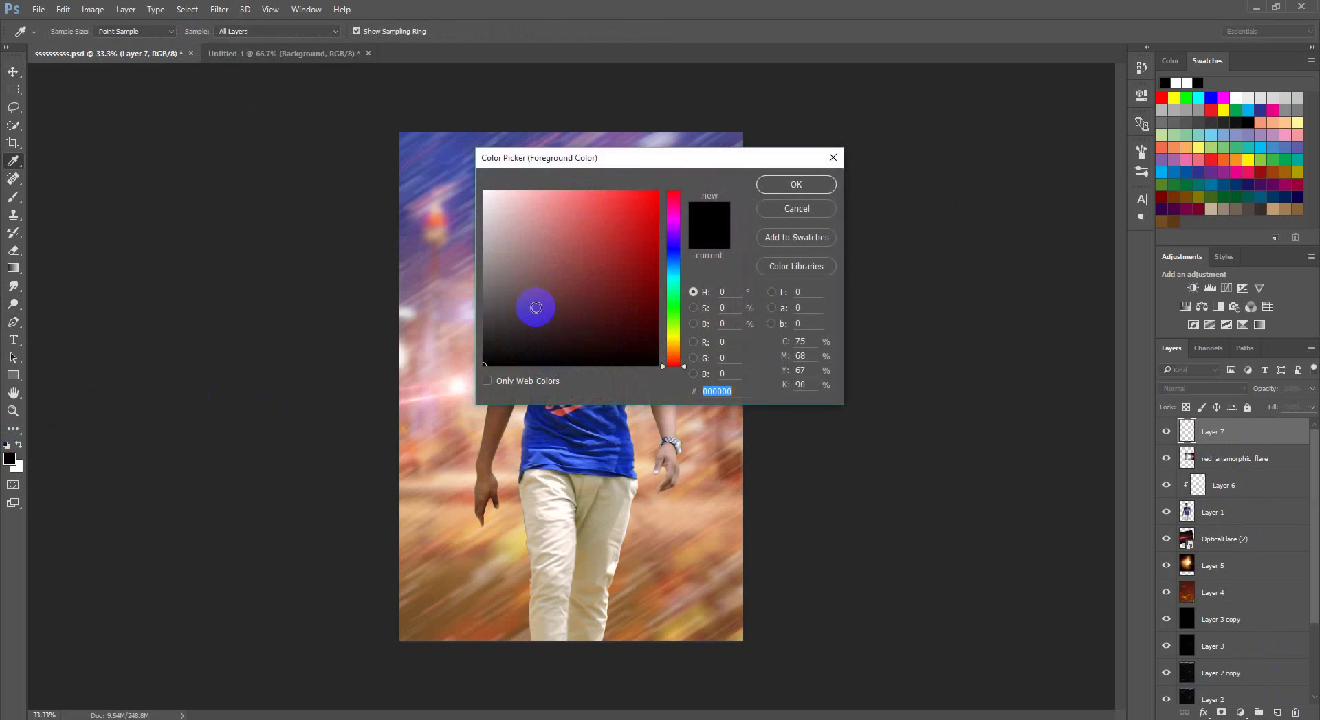
drag(559, 170, 752, 192)
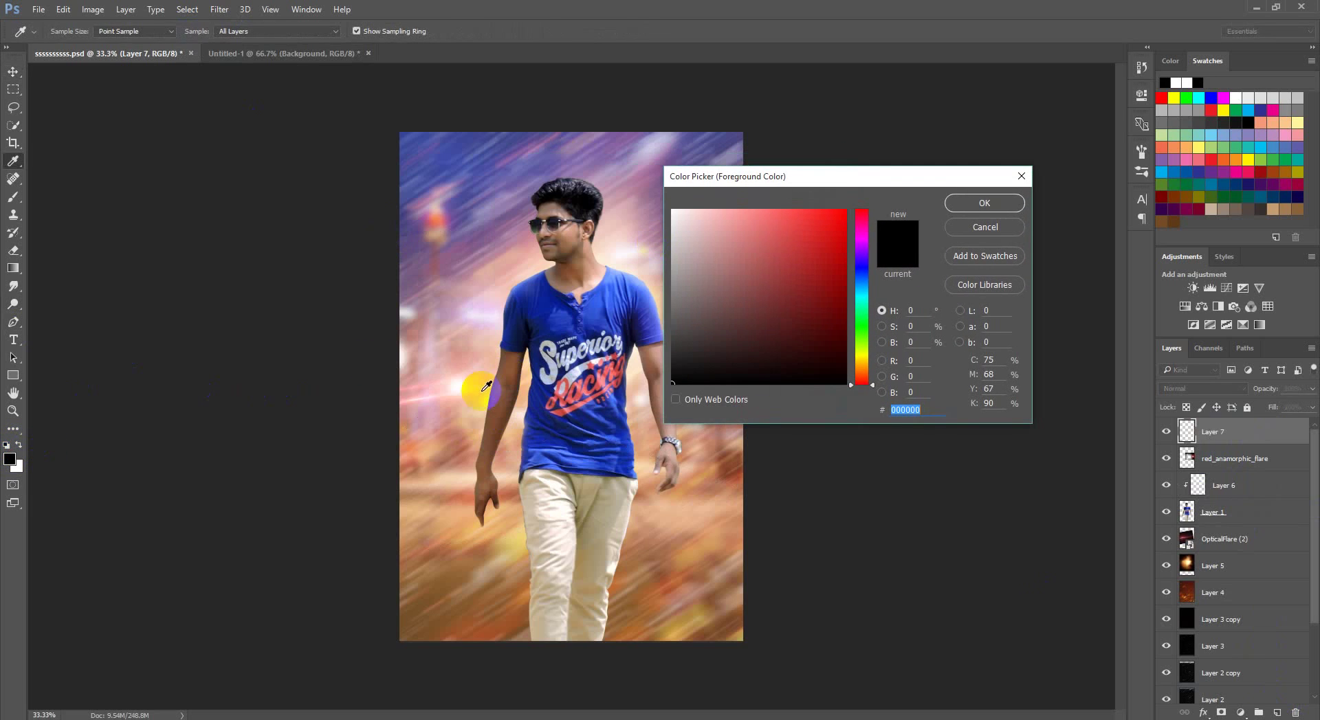
click(434, 439)
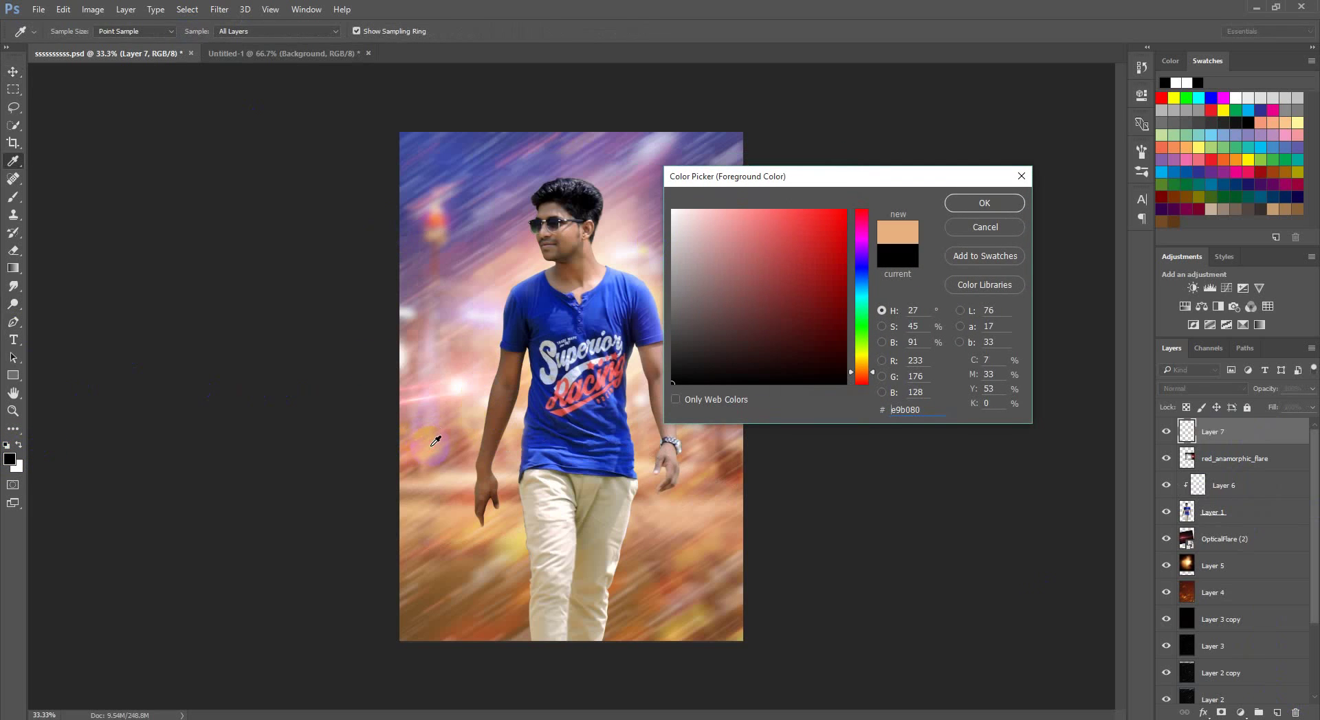
click(983, 203)
Paint a soft peach glow over the shirt logo at 100% brush opacity
key(v)
click(10, 205)
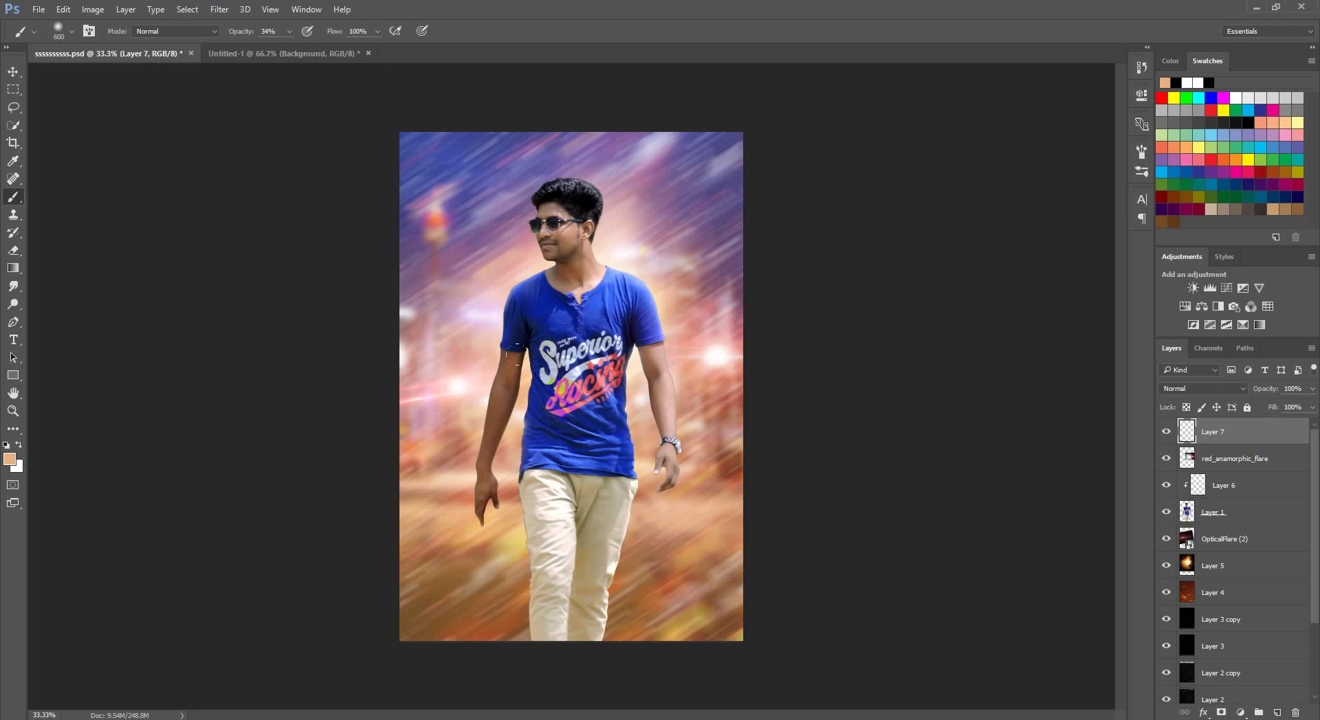
click(564, 397)
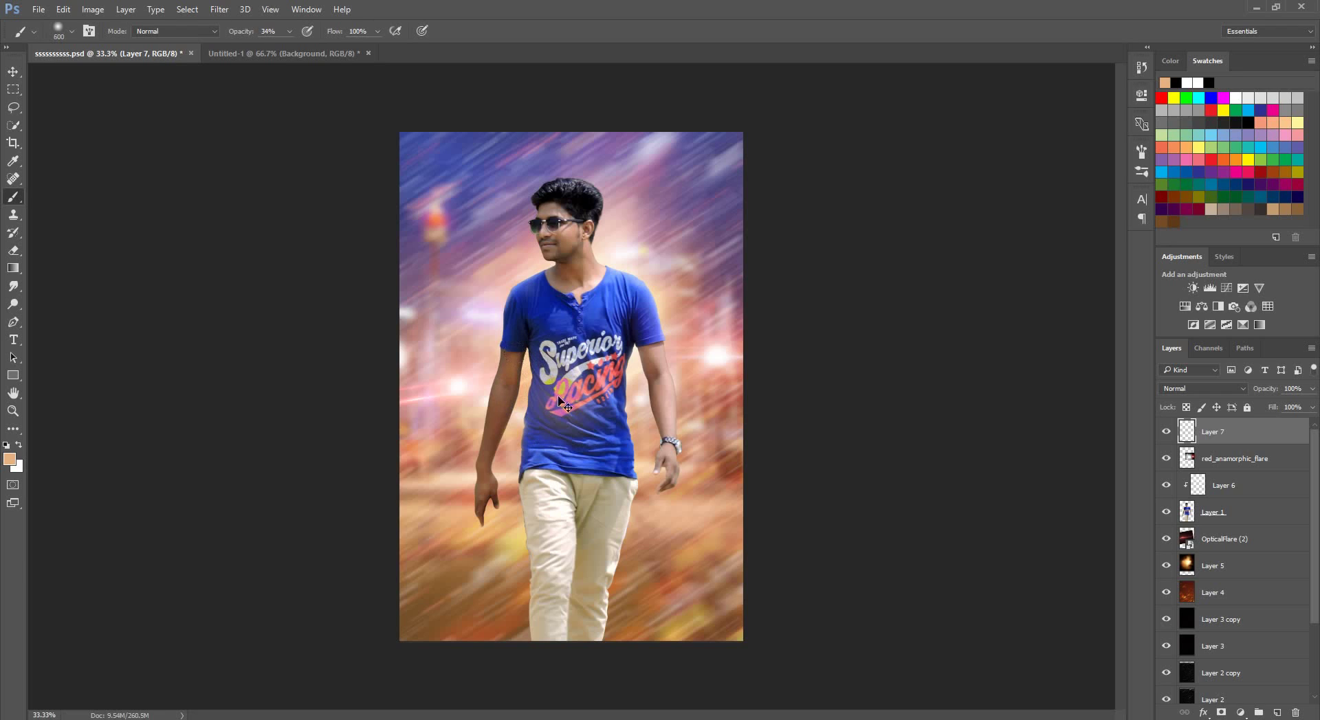
key(ctrl+z)
drag(241, 31, 357, 31)
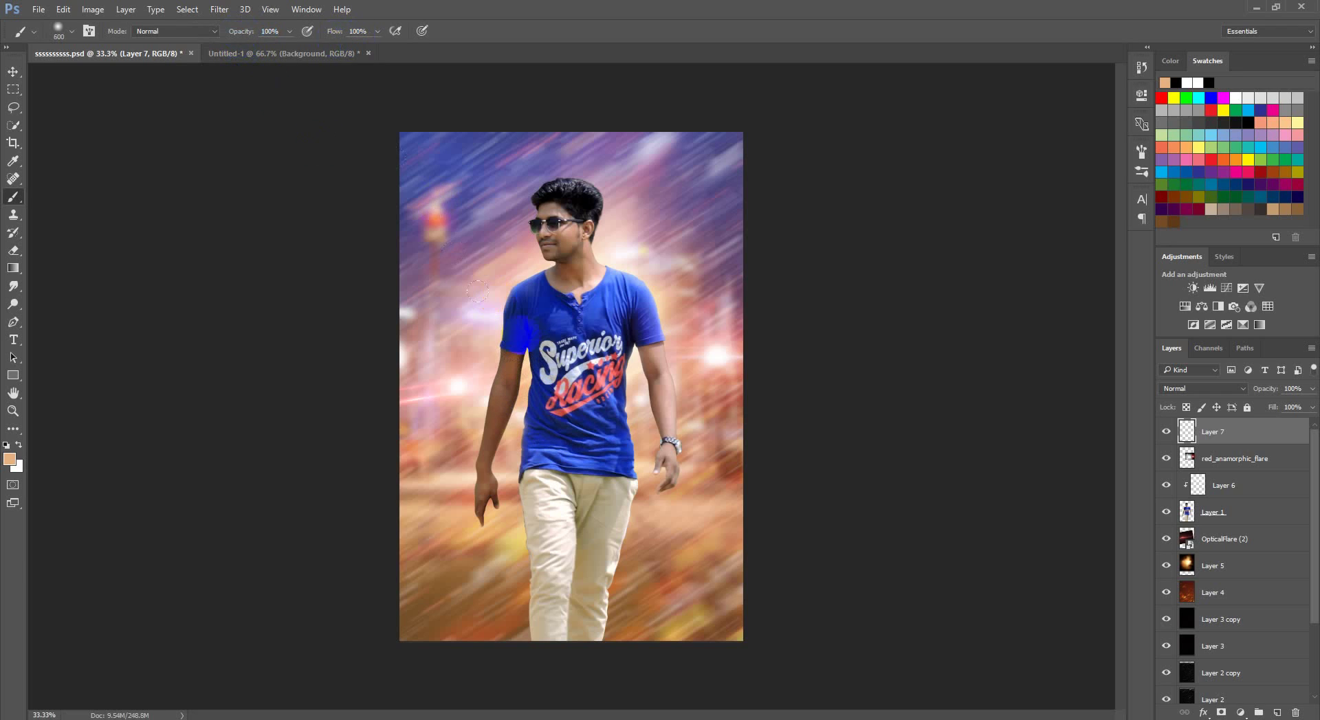
click(570, 391)
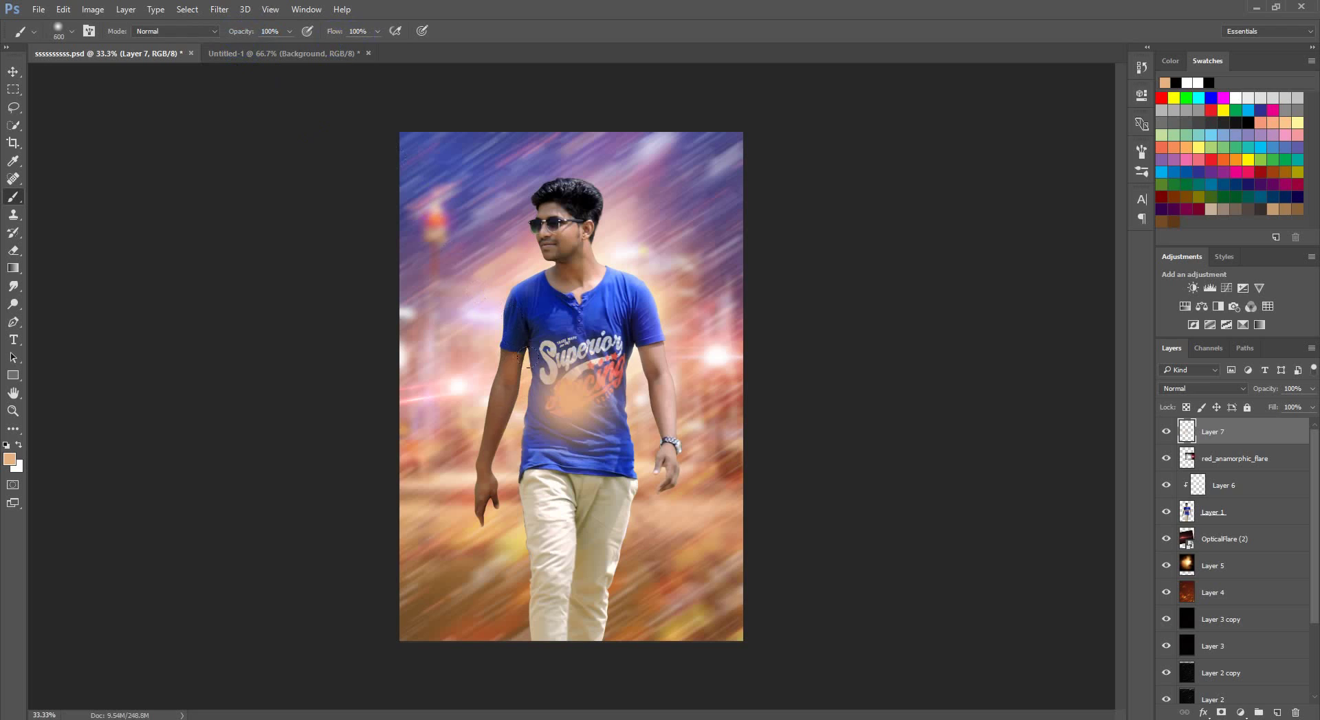
Add a white glow dab on the logo and set Layer 7 to Screen
click(17, 446)
click(569, 398)
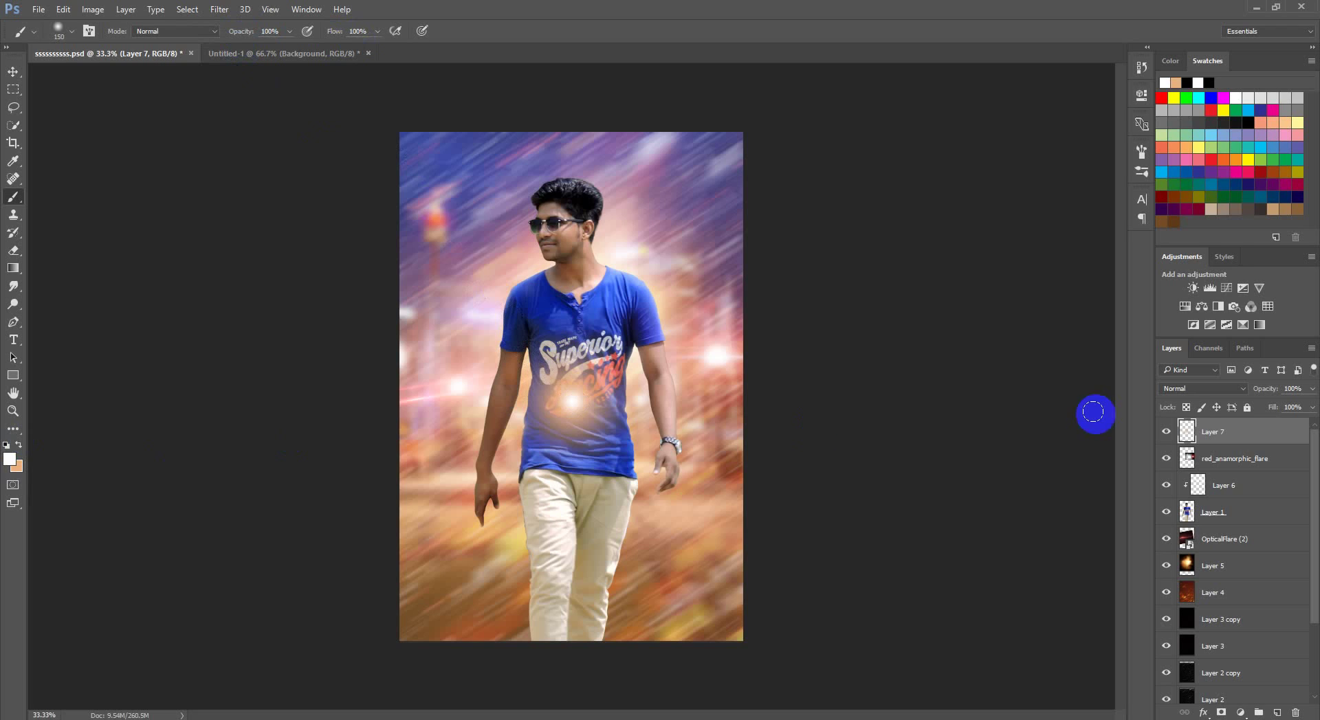
click(1202, 389)
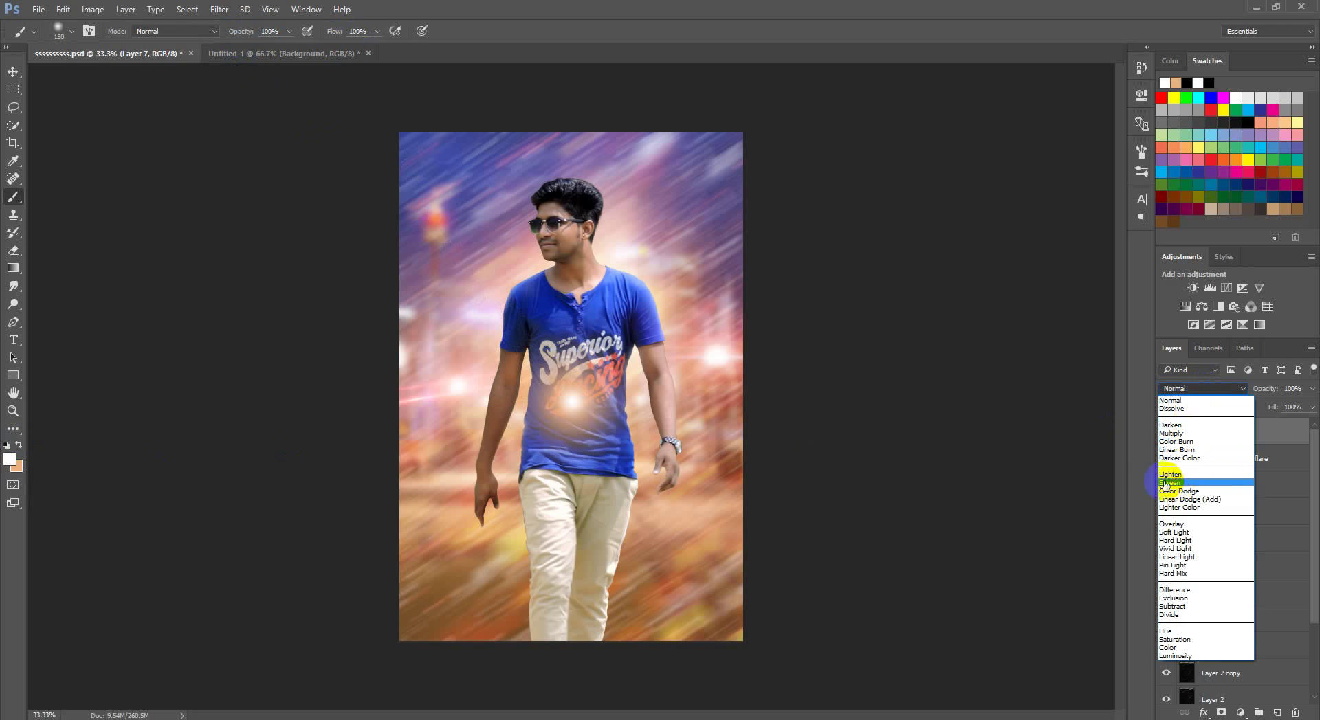
click(1172, 482)
click(13, 72)
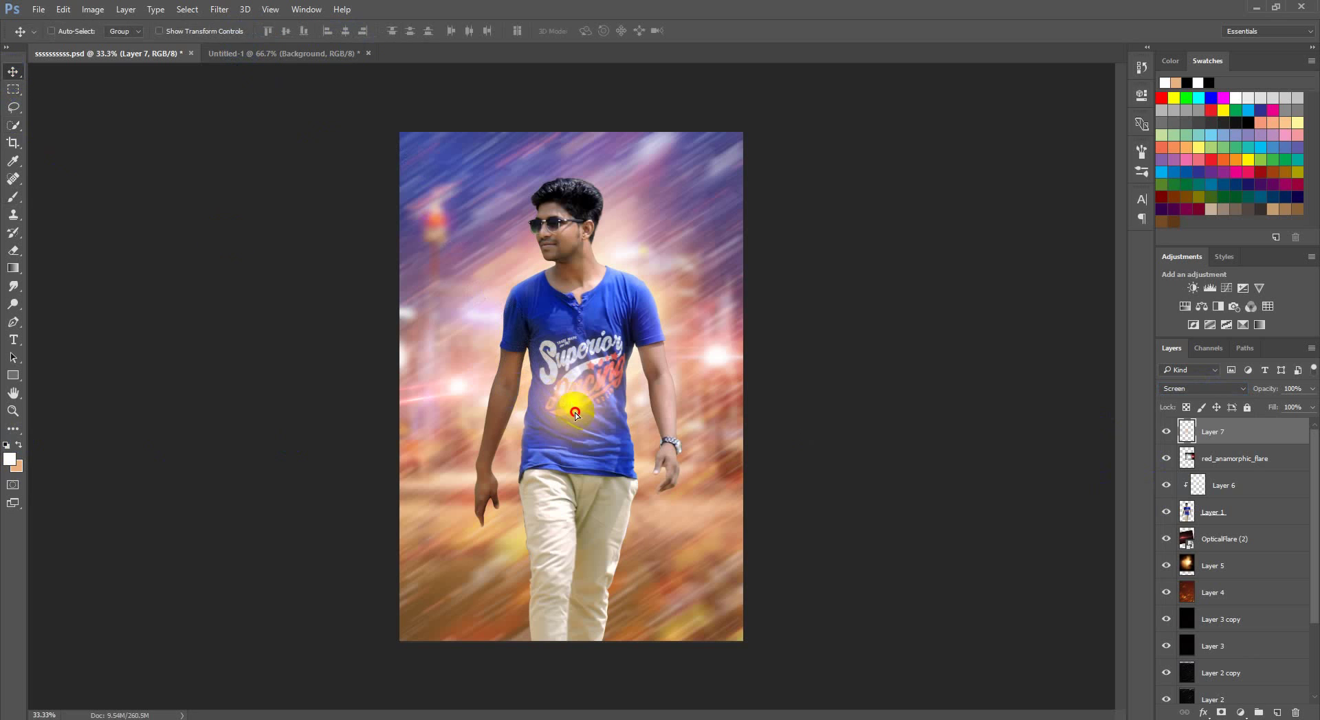
Move the glow down onto the left side of the man's lower shirt
drag(570, 400, 515, 451)
scroll(516, 450, up, 1)
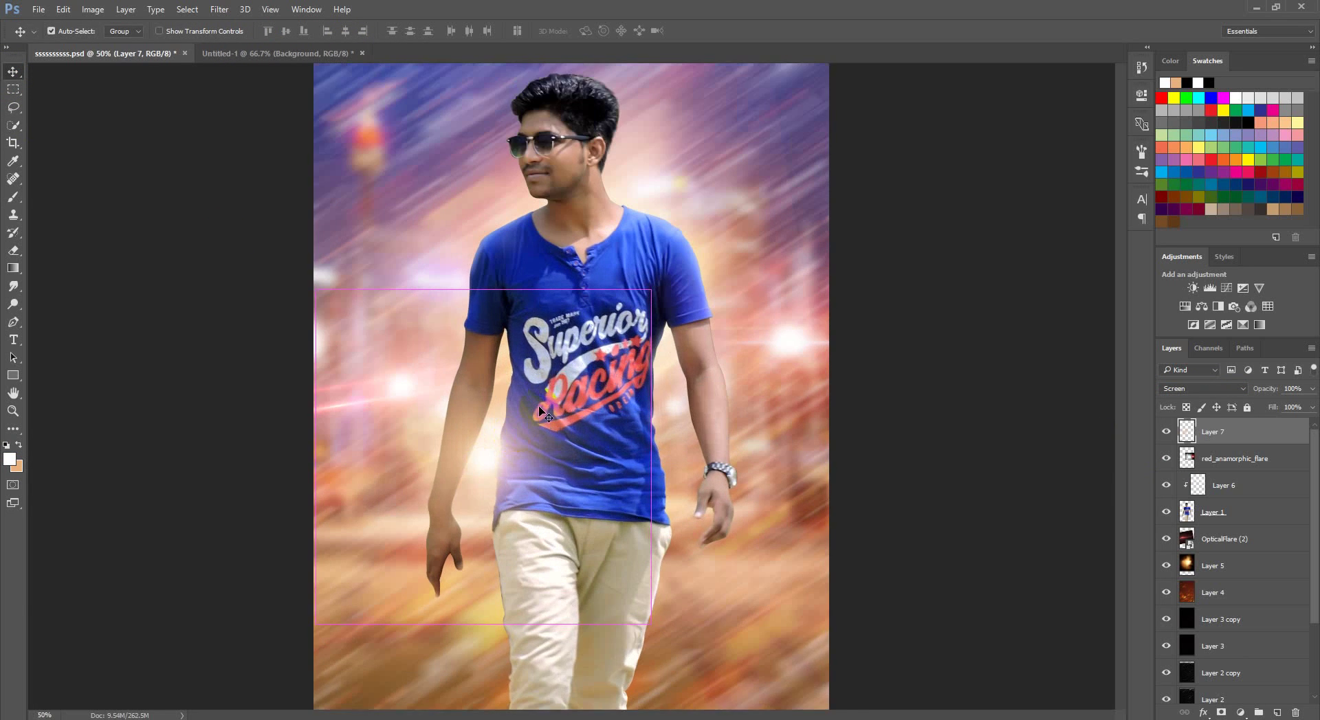
scroll(482, 481, up, 1)
scroll(433, 510, up, 1)
drag(415, 553, 434, 545)
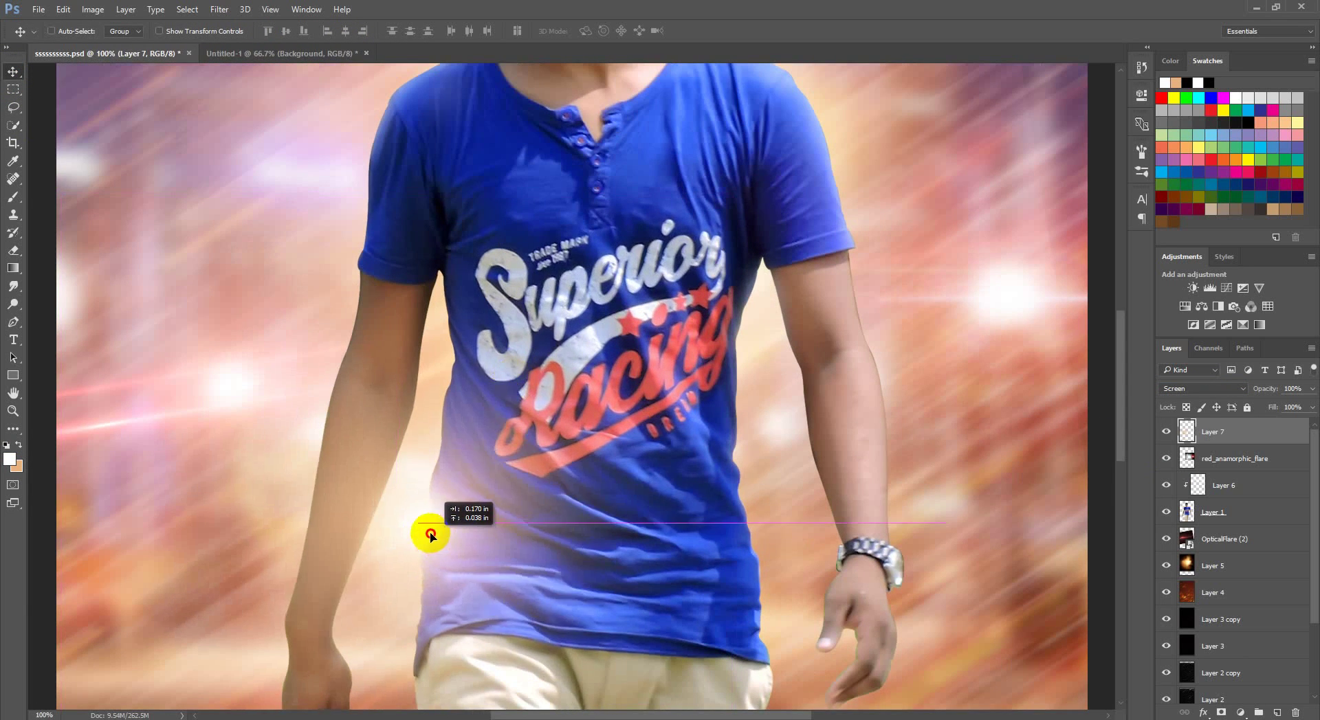
scroll(433, 543, down, 1)
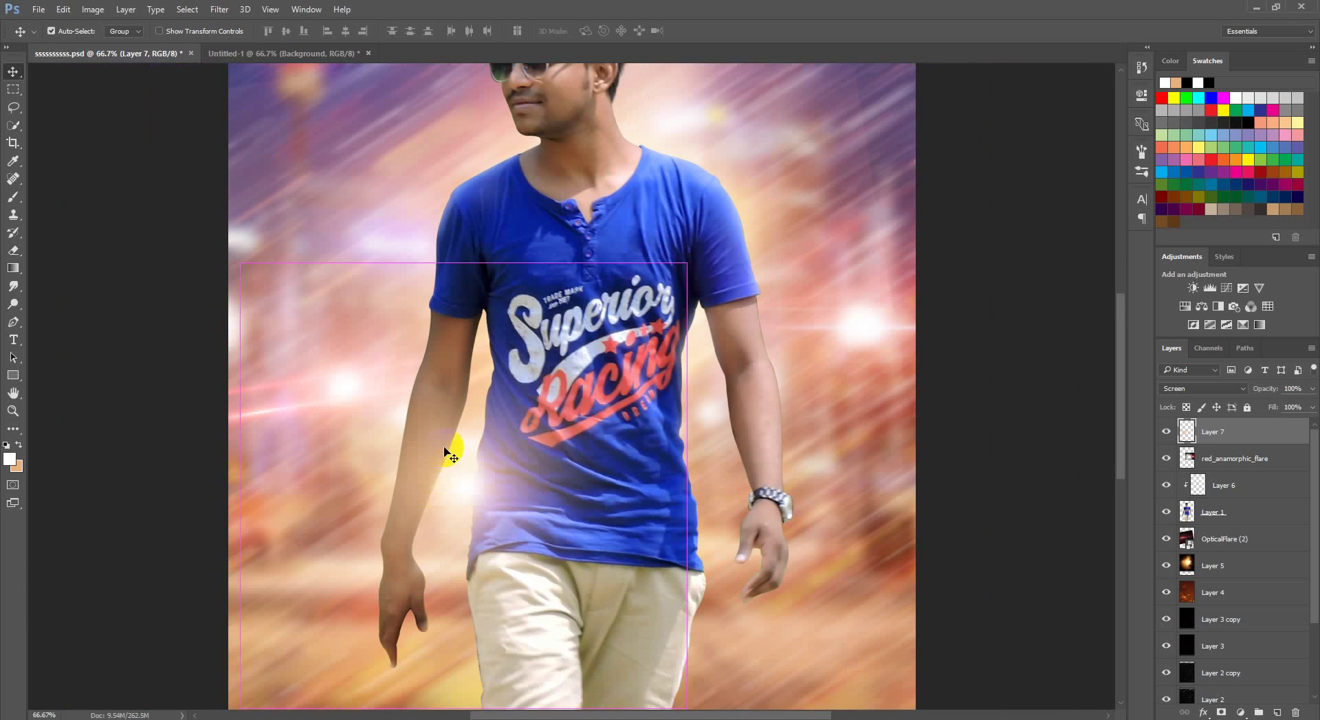
scroll(447, 446, down, 1)
mouse_move(545, 477)
mouse_down()
mouse_move(503, 525)
mouse_move(736, 589)
mouse_move(492, 456)
mouse_move(502, 444)
mouse_up()
Shrink the glow to about 70% and nudge it up and left
key(ctrl+t)
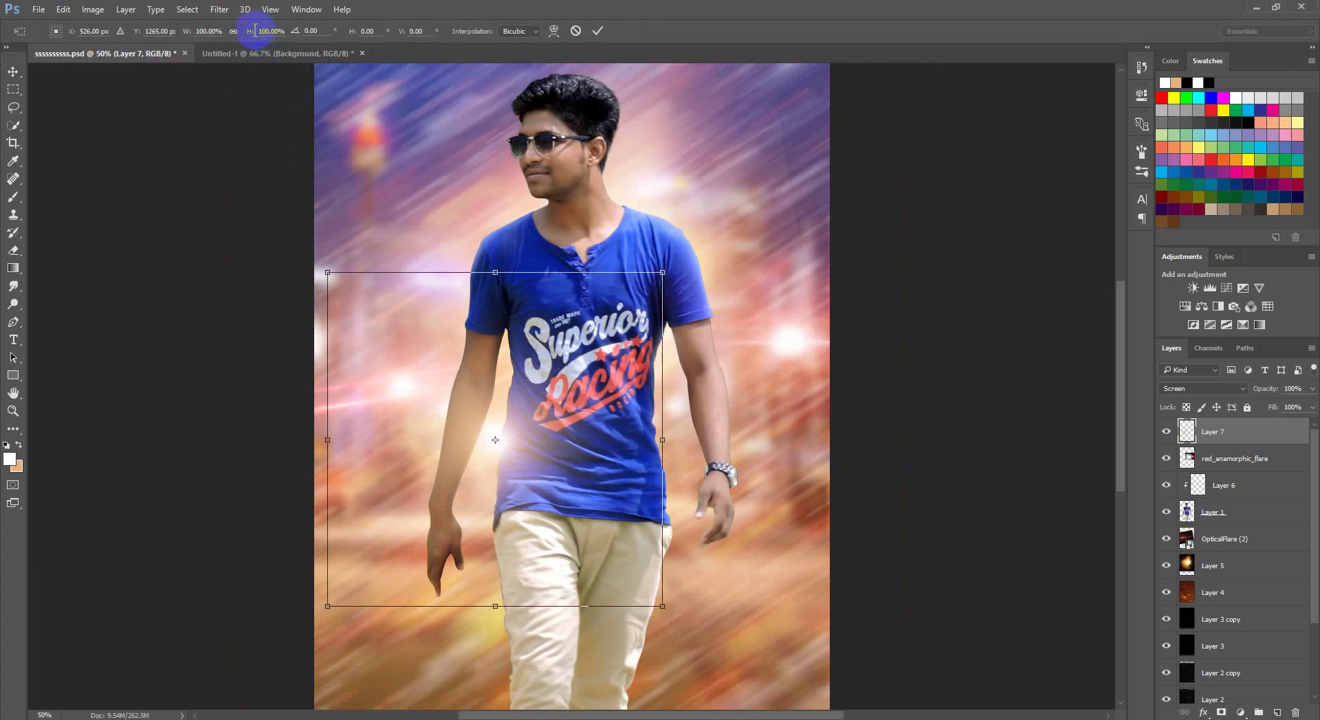
drag(187, 31, 154, 35)
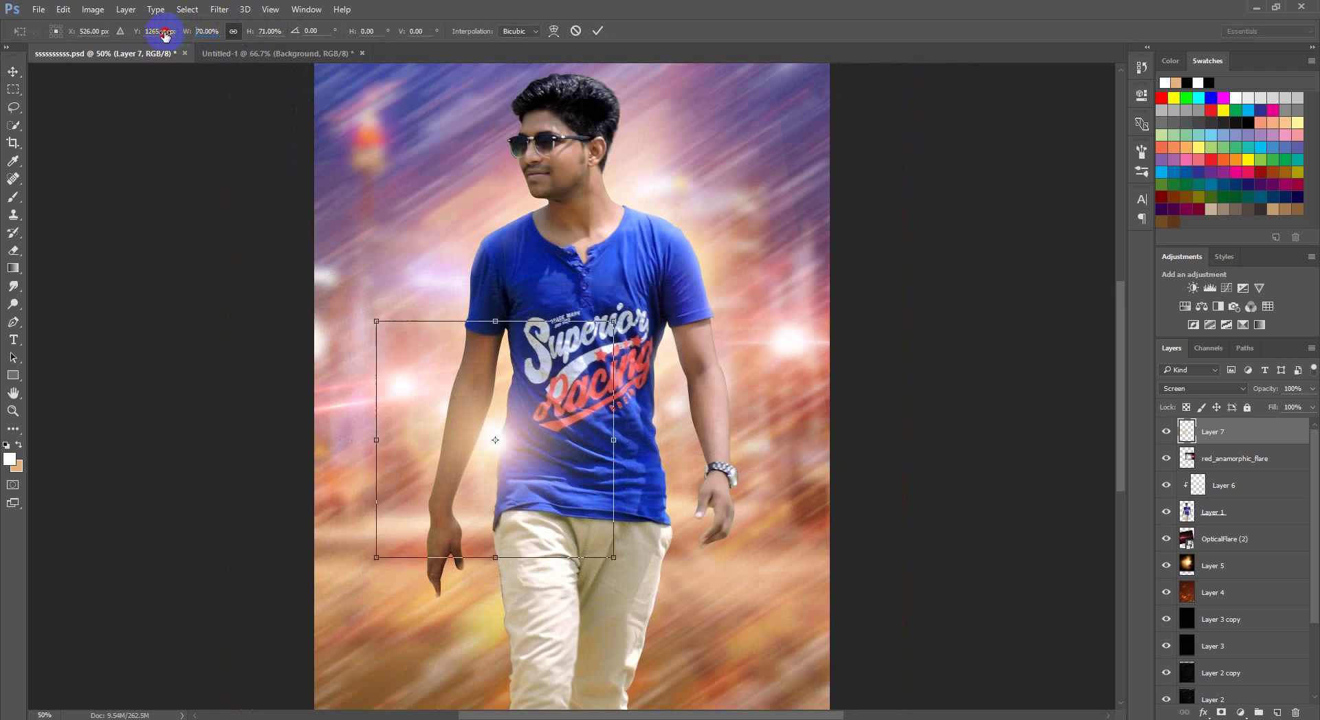
key(Return)
drag(506, 457, 502, 450)
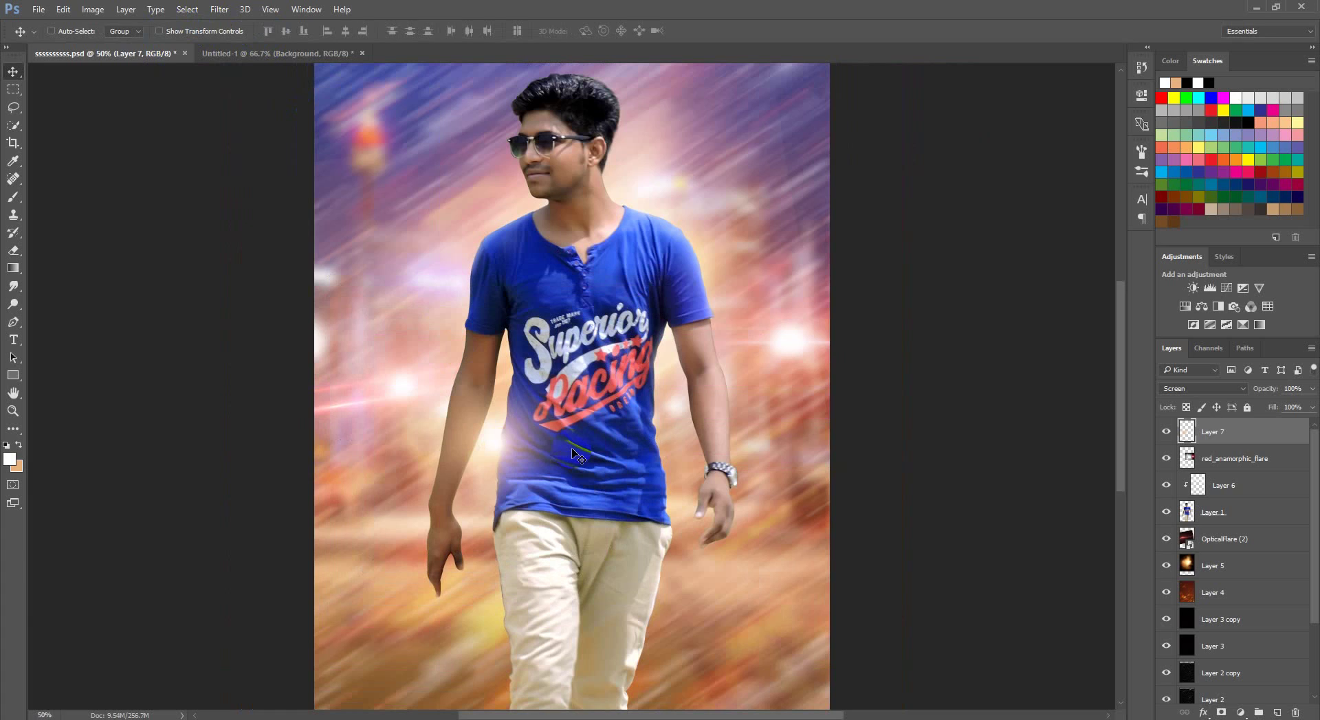
Duplicate Layer 7 and move the copied glow toward the right
right_click(1257, 440)
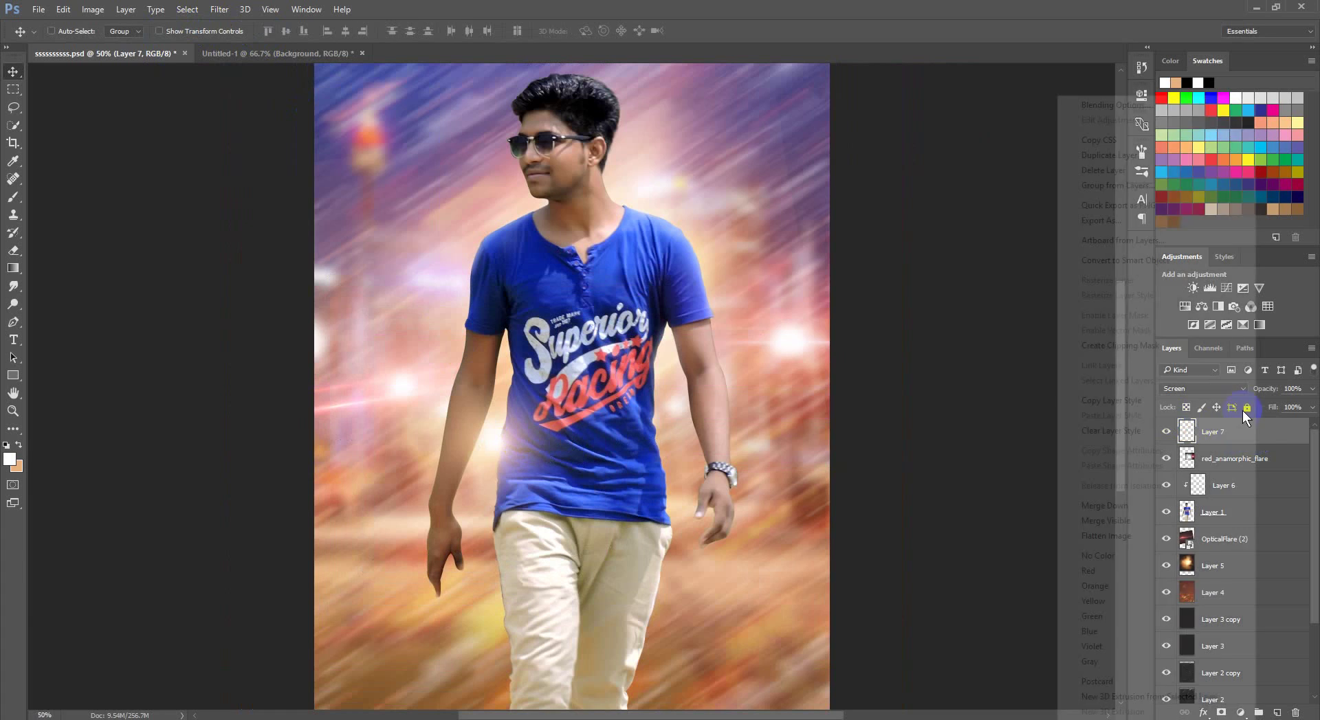
click(1110, 156)
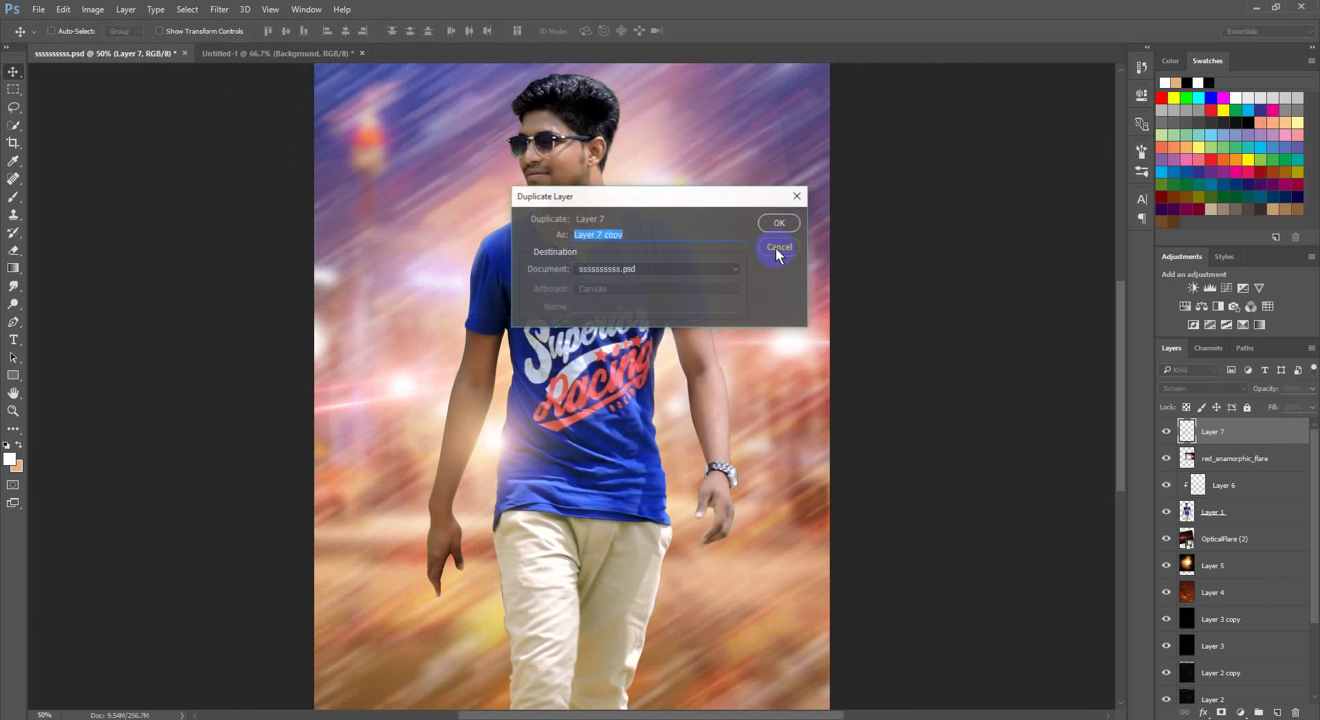
click(781, 221)
mouse_move(481, 459)
mouse_down()
mouse_move(682, 375)
mouse_move(691, 385)
mouse_move(670, 378)
mouse_up()
Scale Layer 7 copy to about 80% and place it near the man's right wrist
key(ctrl+t)
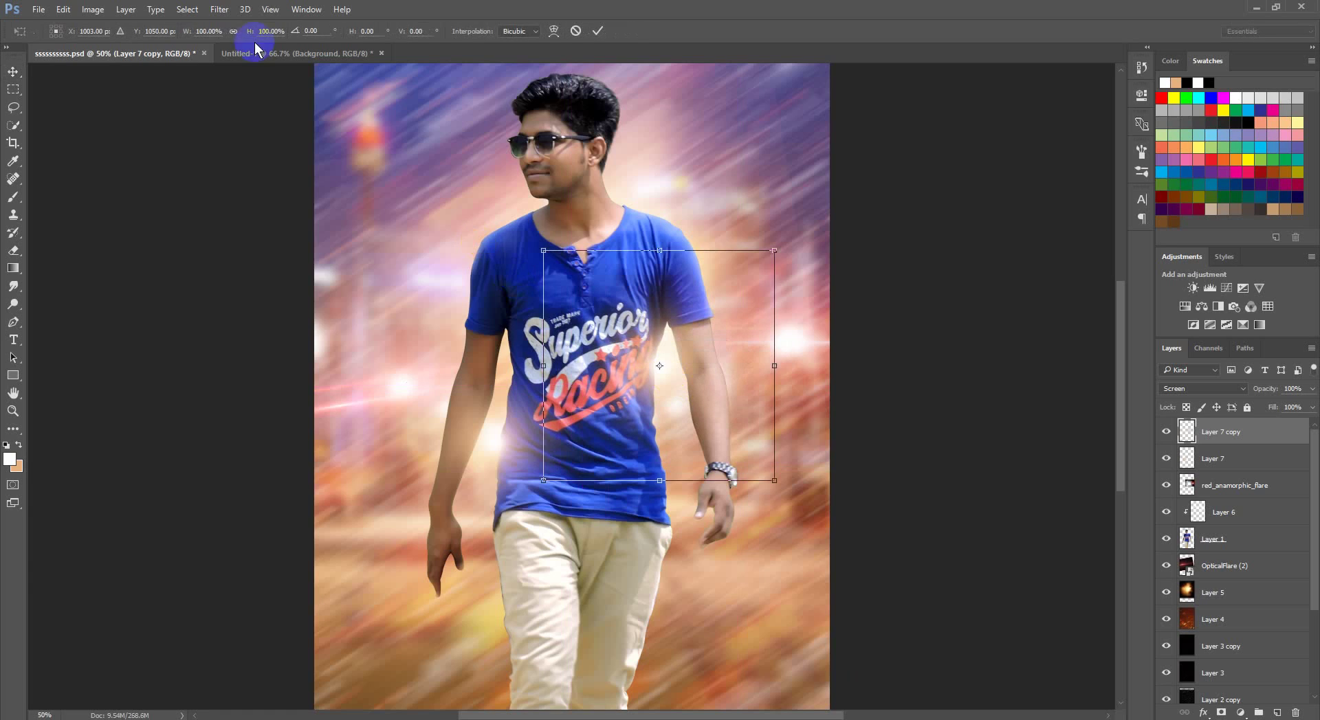
drag(775, 250, 722, 300)
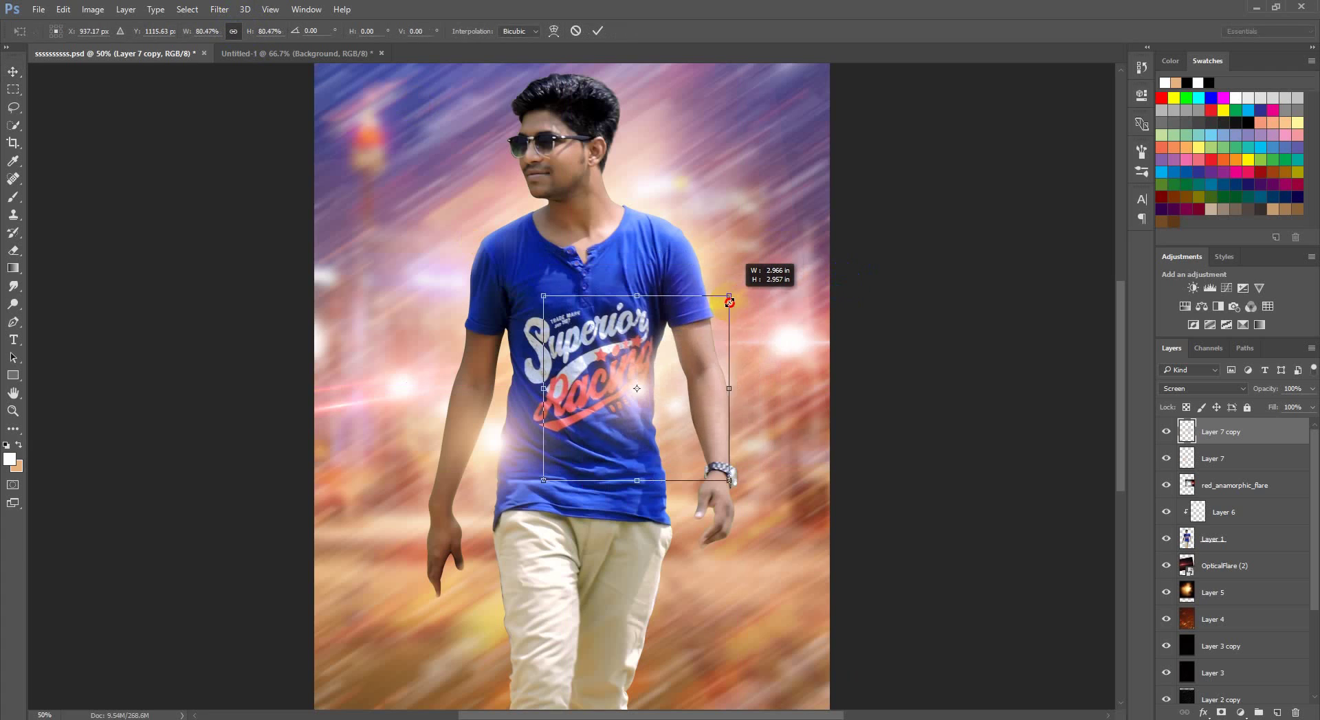
key(Return)
drag(627, 412, 694, 417)
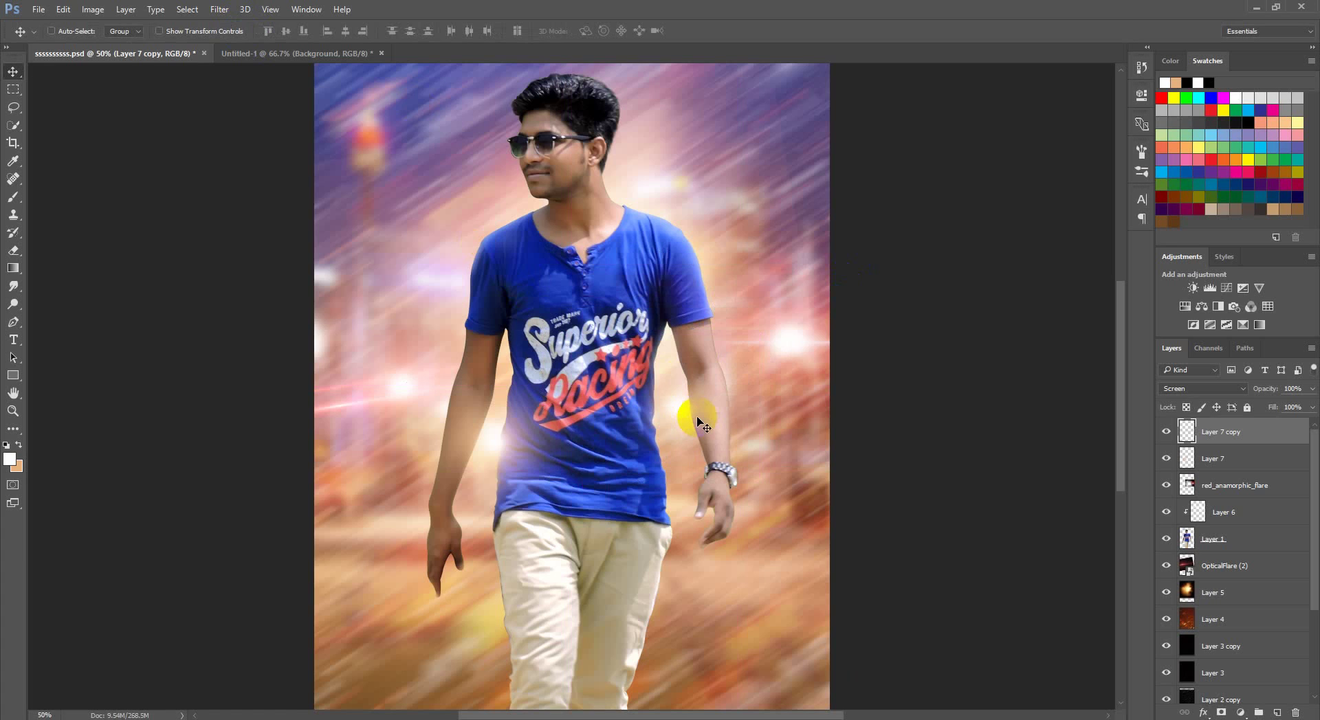
key(ctrl+minus)
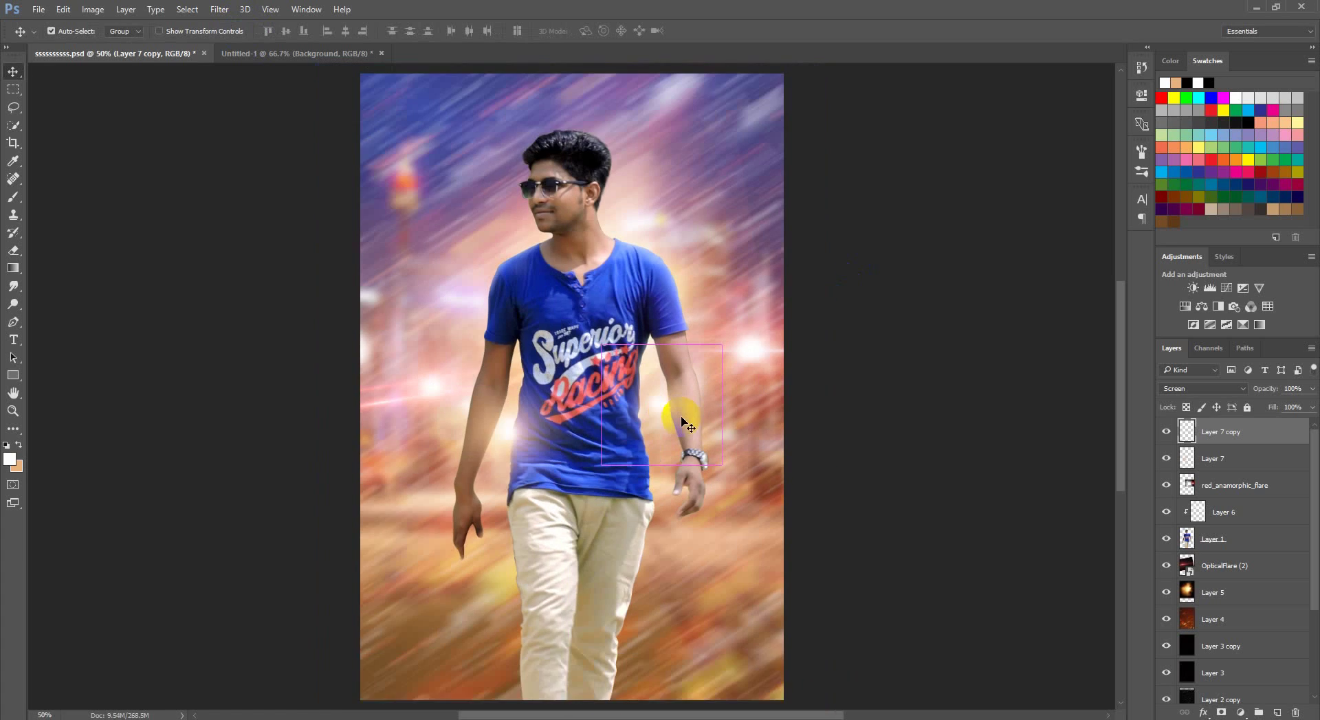
drag(684, 392, 658, 299)
click(11, 72)
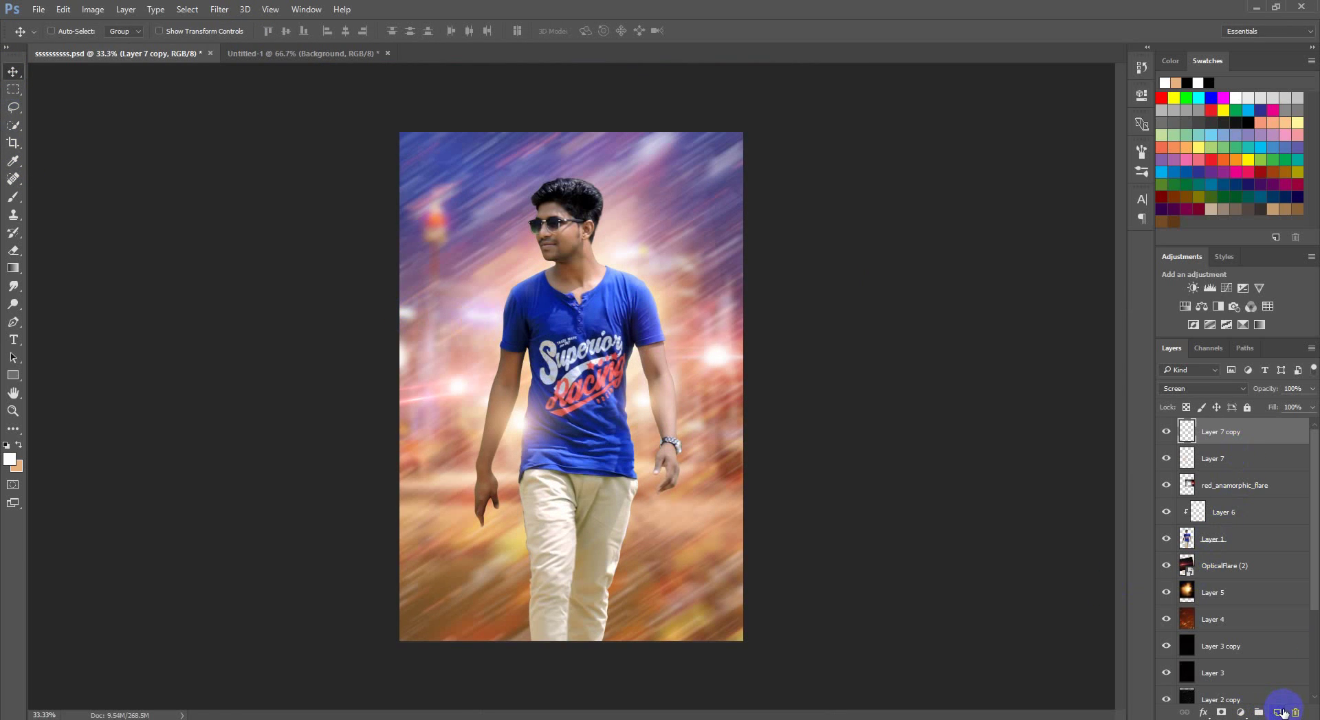
Add a new empty layer and choose the Foreground to Transparent gradient
click(1276, 712)
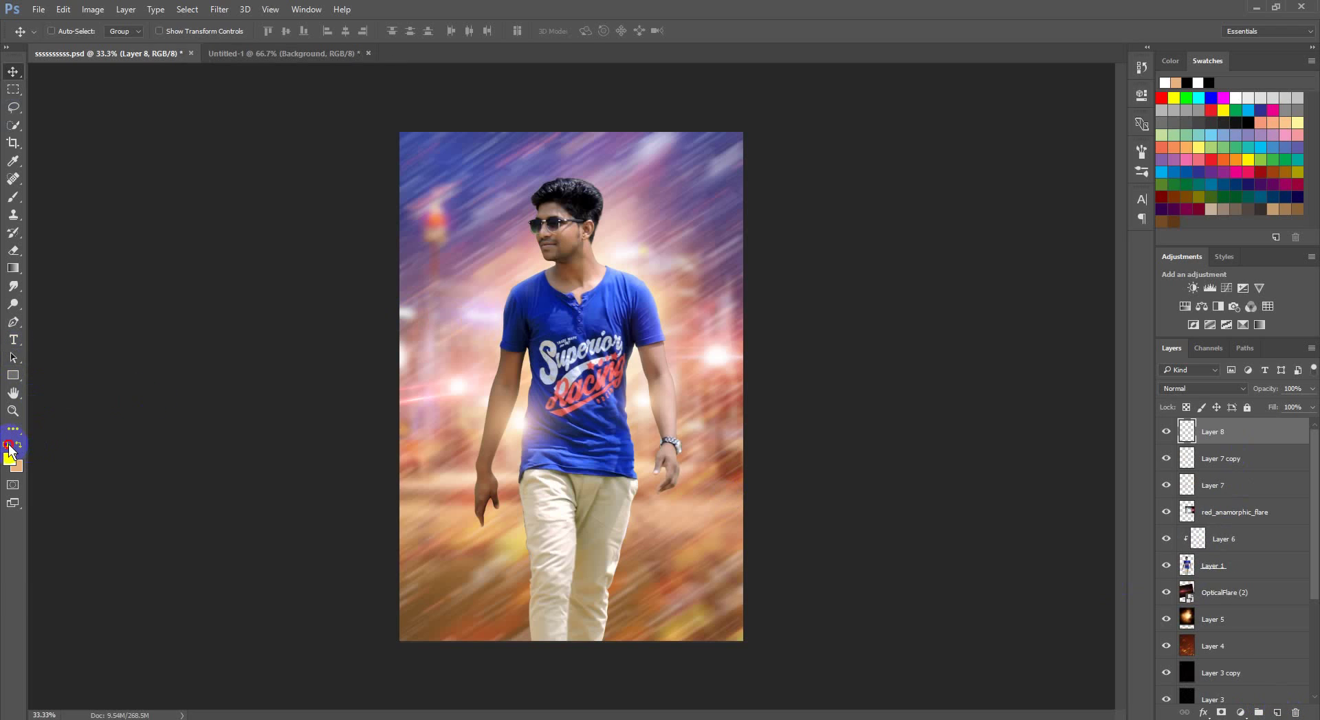
click(12, 268)
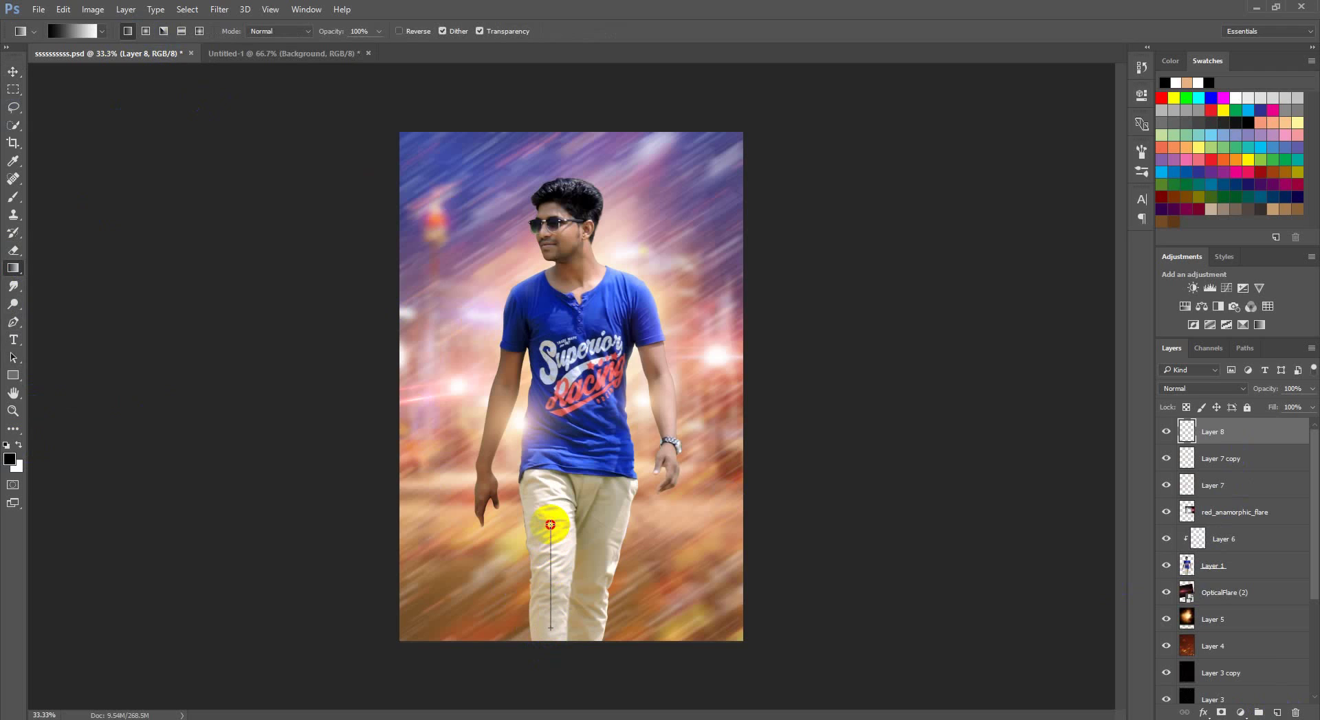
drag(551, 564, 550, 524)
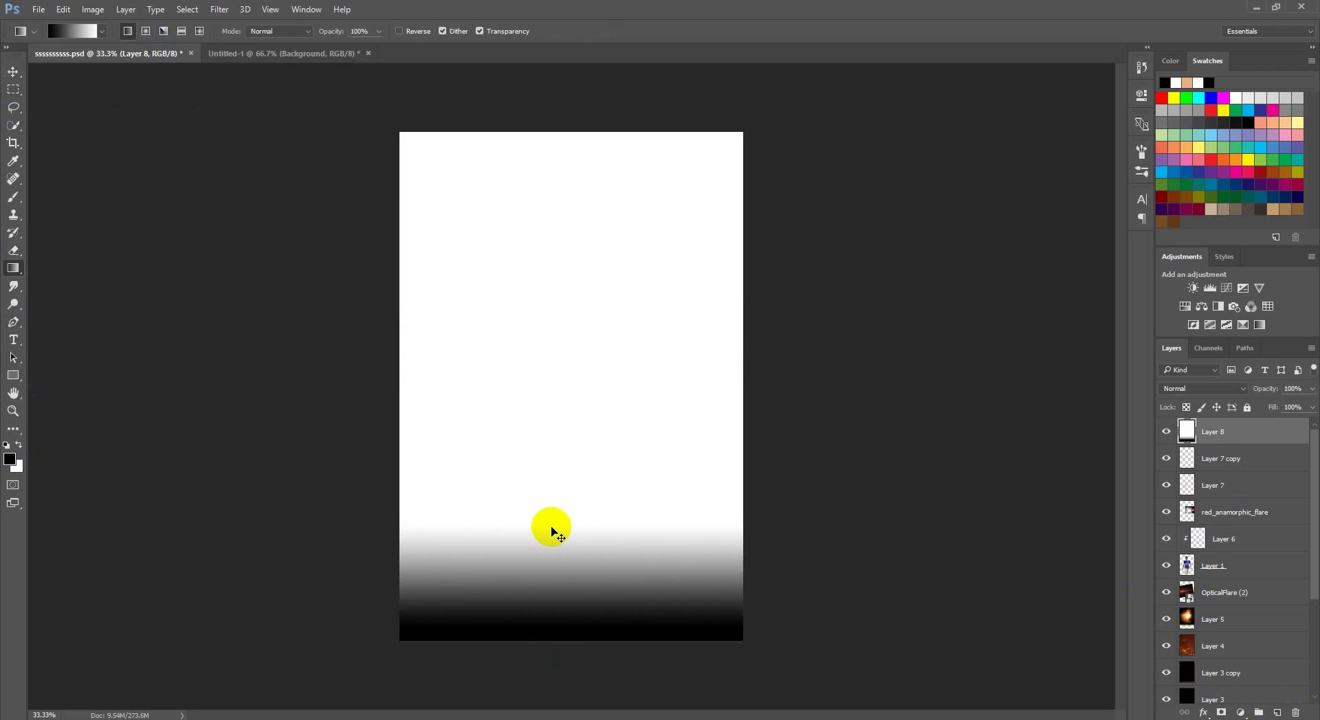
key(ctrl+z)
click(84, 31)
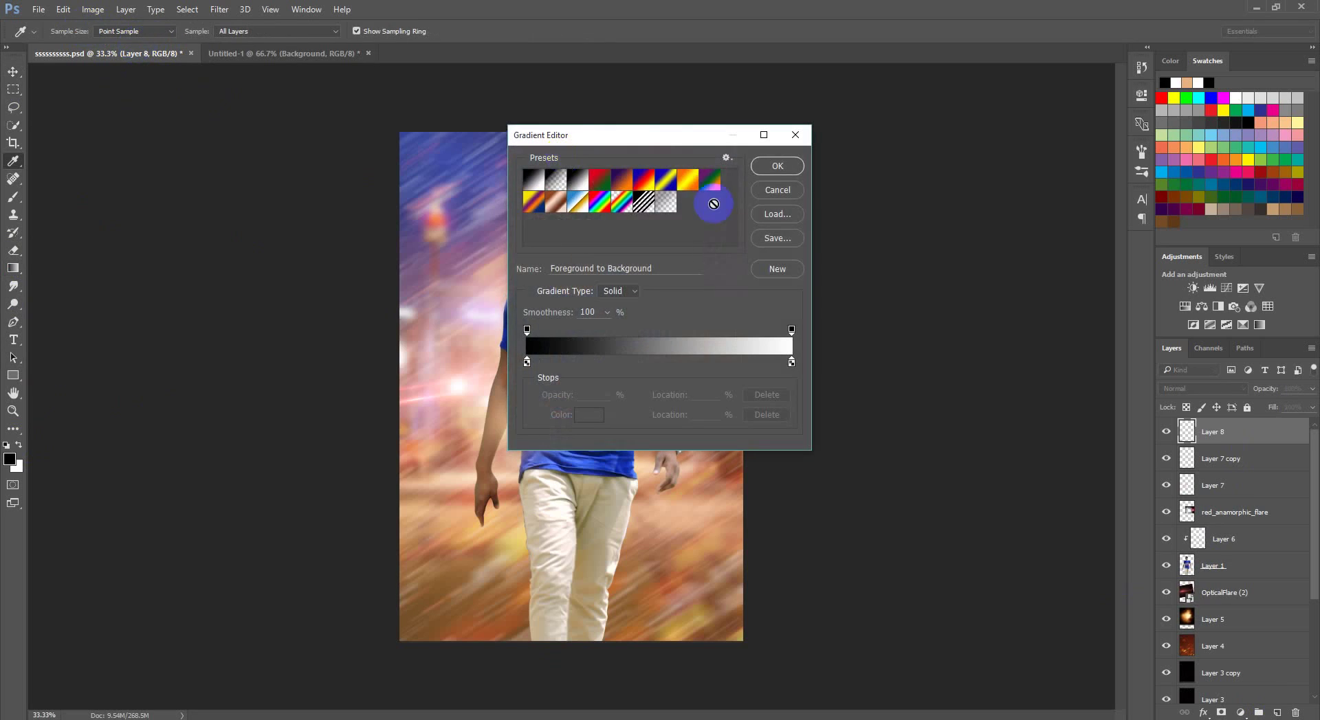
click(660, 202)
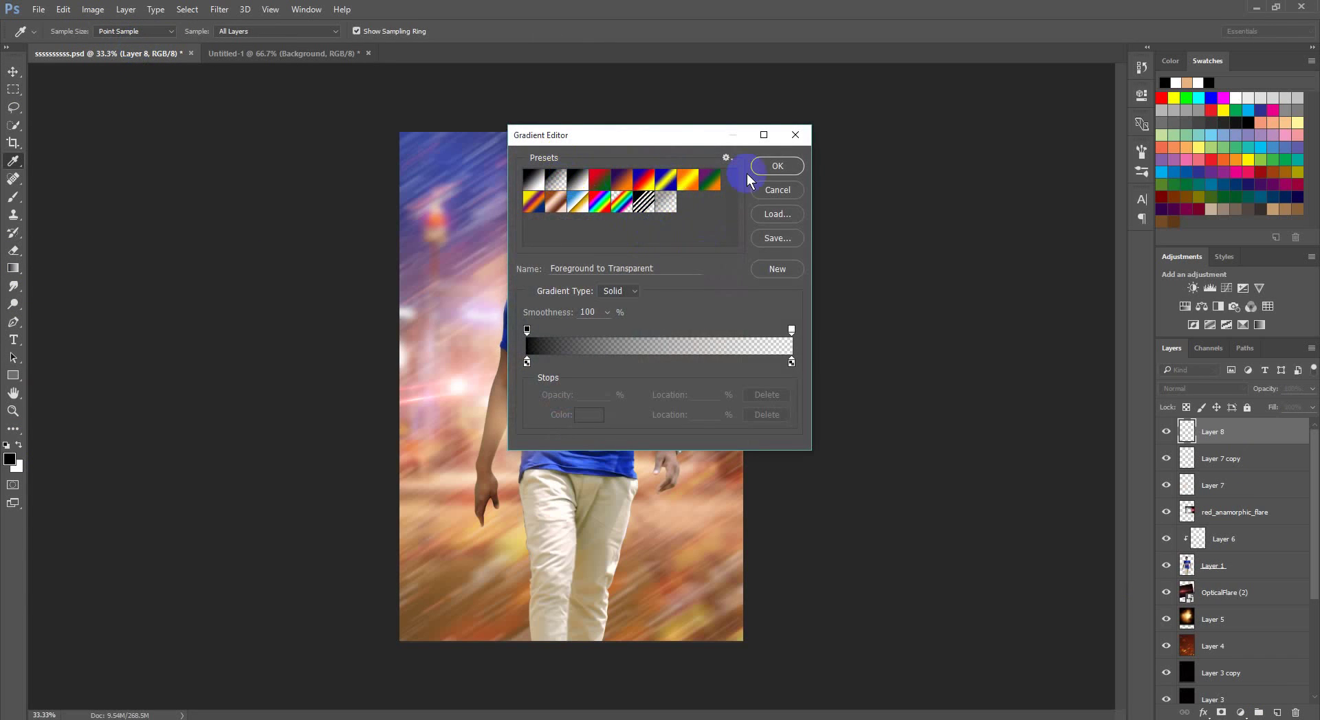
click(774, 168)
Draw a soft black fade rising from the poster's bottom edge
drag(558, 635, 560, 481)
drag(564, 413, 568, 444)
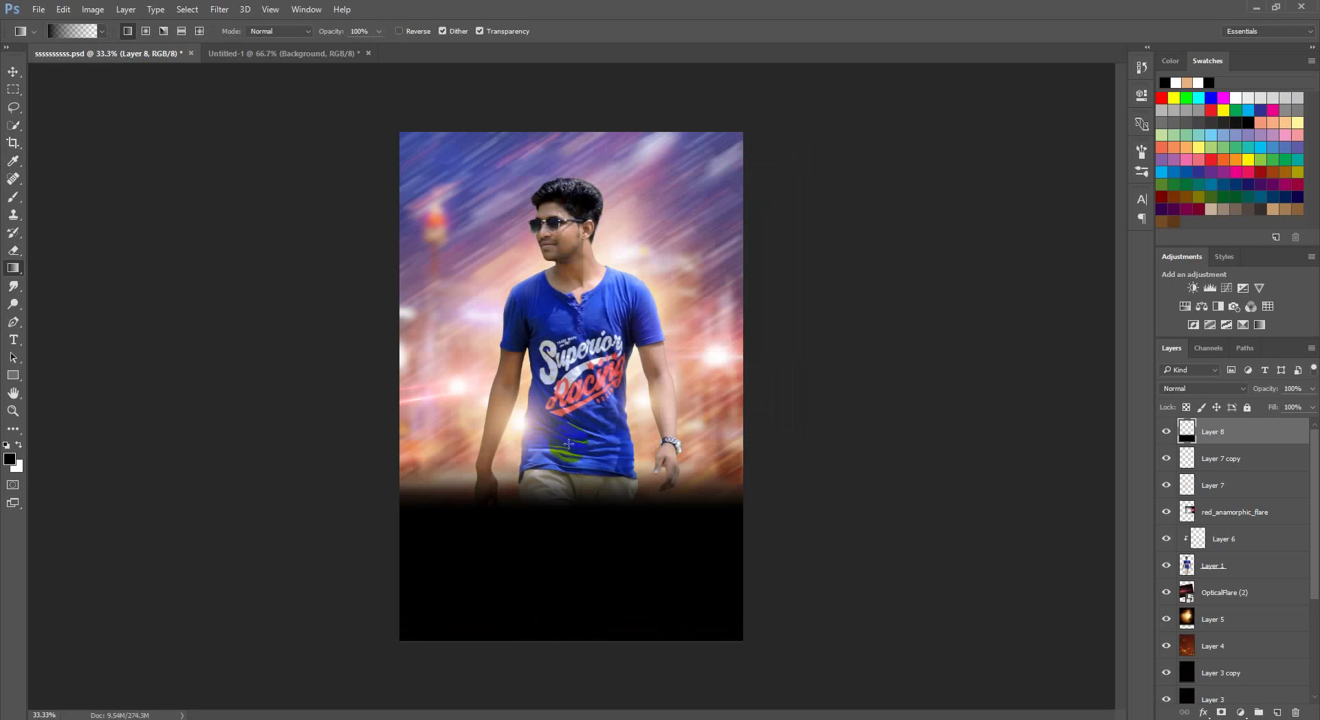
key(ctrl+z)
mouse_move(583, 551)
mouse_down()
mouse_move(563, 631)
mouse_move(559, 478)
mouse_up()
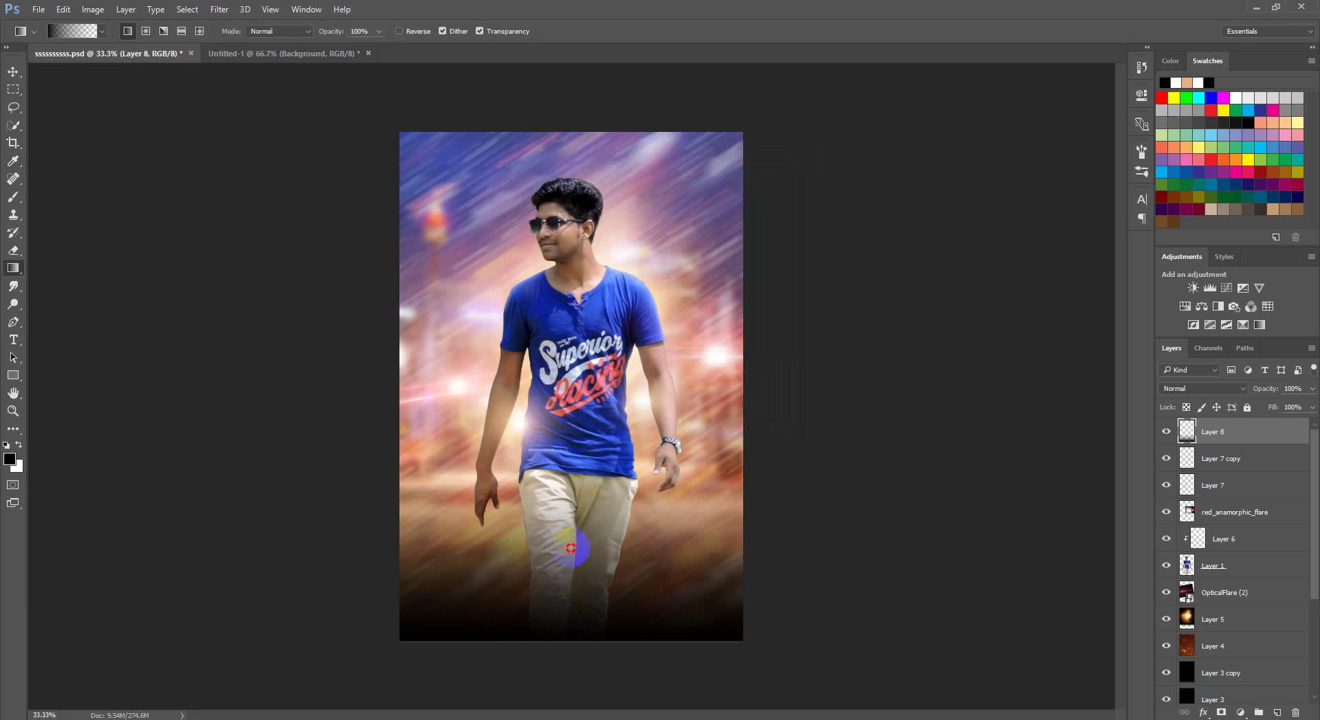
drag(575, 457, 576, 458)
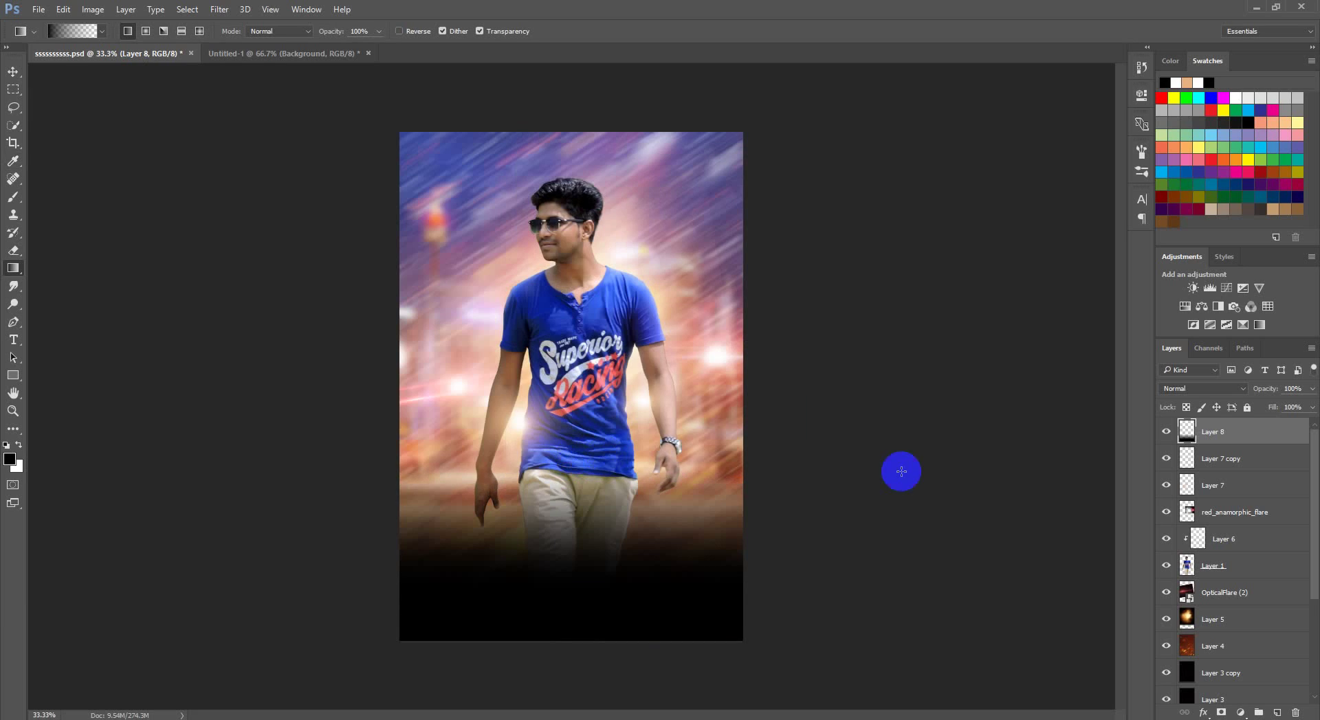
Lower the fade's opacity, shift it down slightly and stretch it upward
drag(1257, 389, 1257, 389)
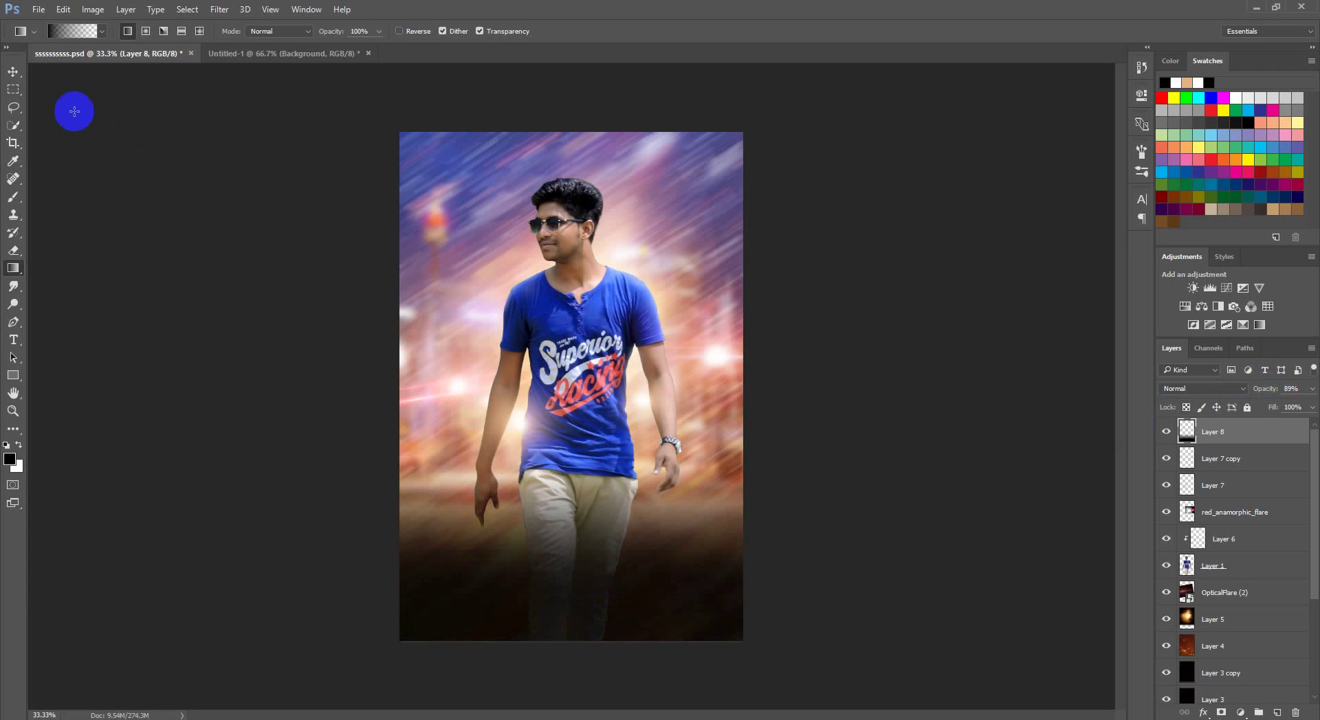
click(14, 71)
drag(594, 615, 590, 628)
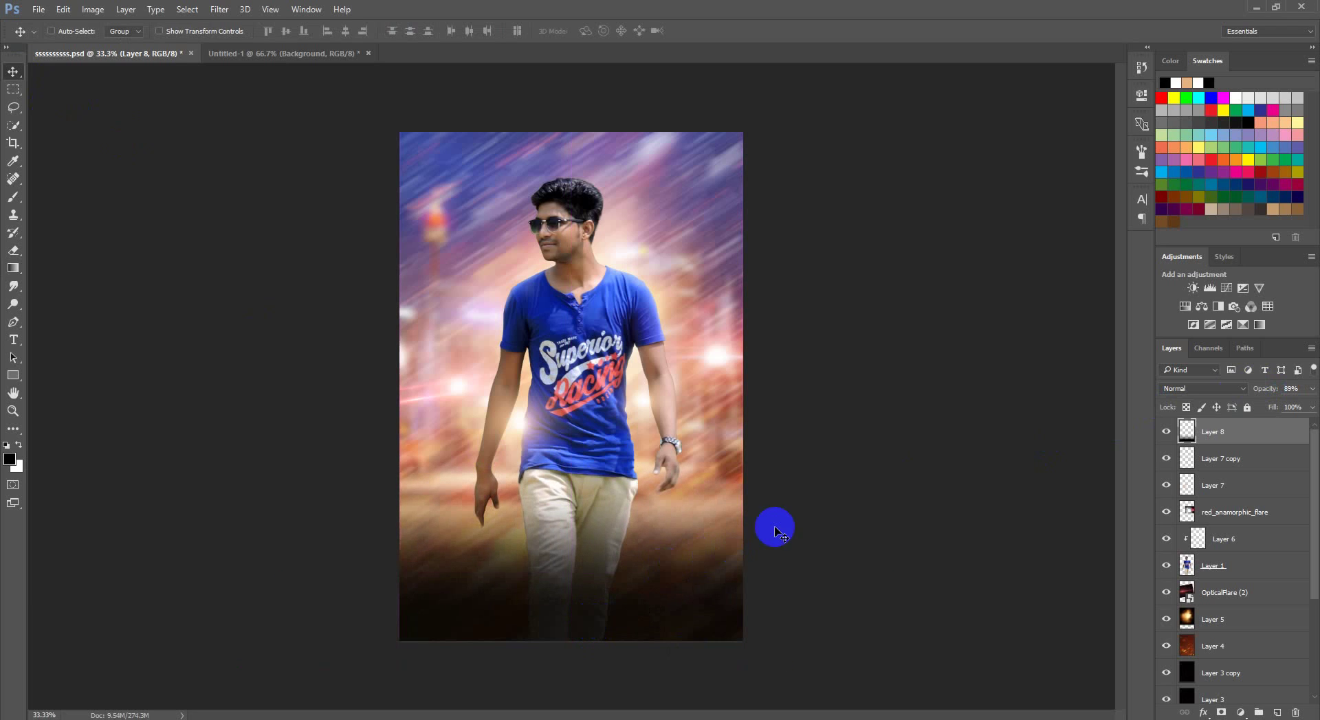
key(ctrl+t)
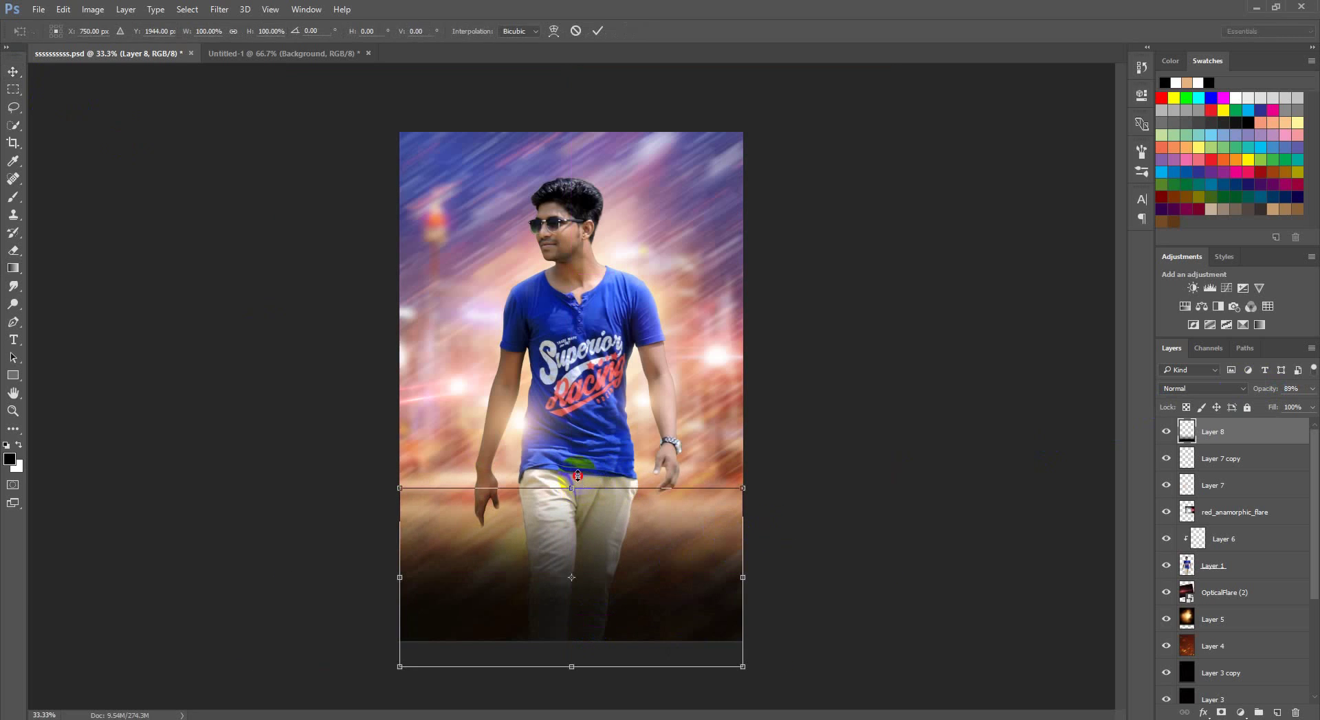
drag(577, 476, 583, 453)
drag(818, 533, 641, 554)
double_click(643, 576)
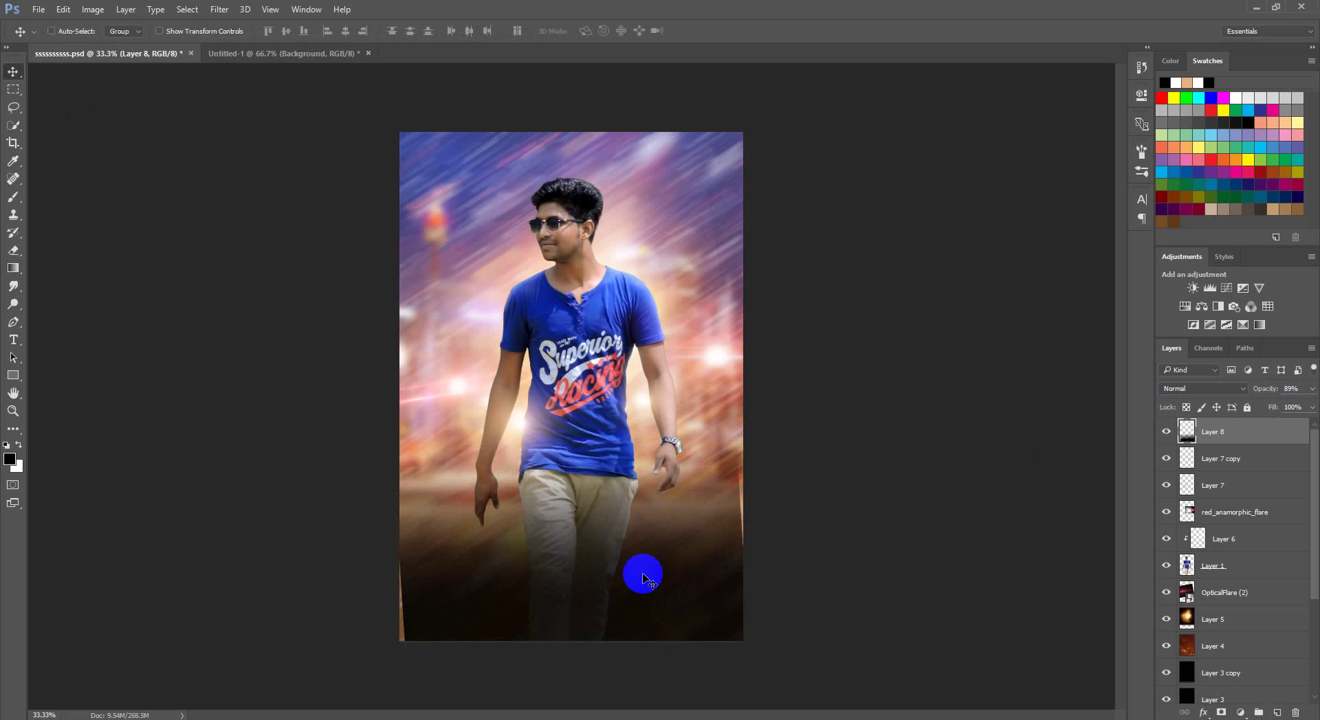
Enlarge the fade proportionally to about 112% and set Layer 8 to 79% opacity
key(ctrl+t)
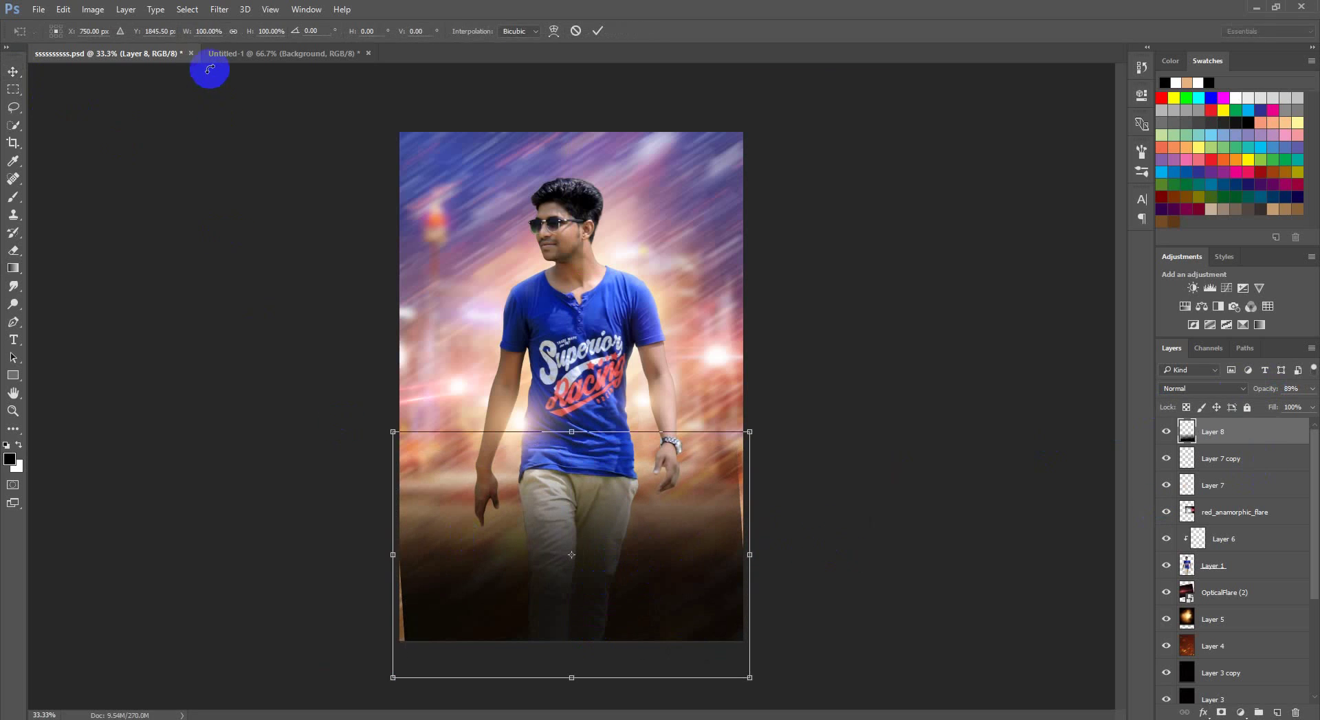
click(233, 31)
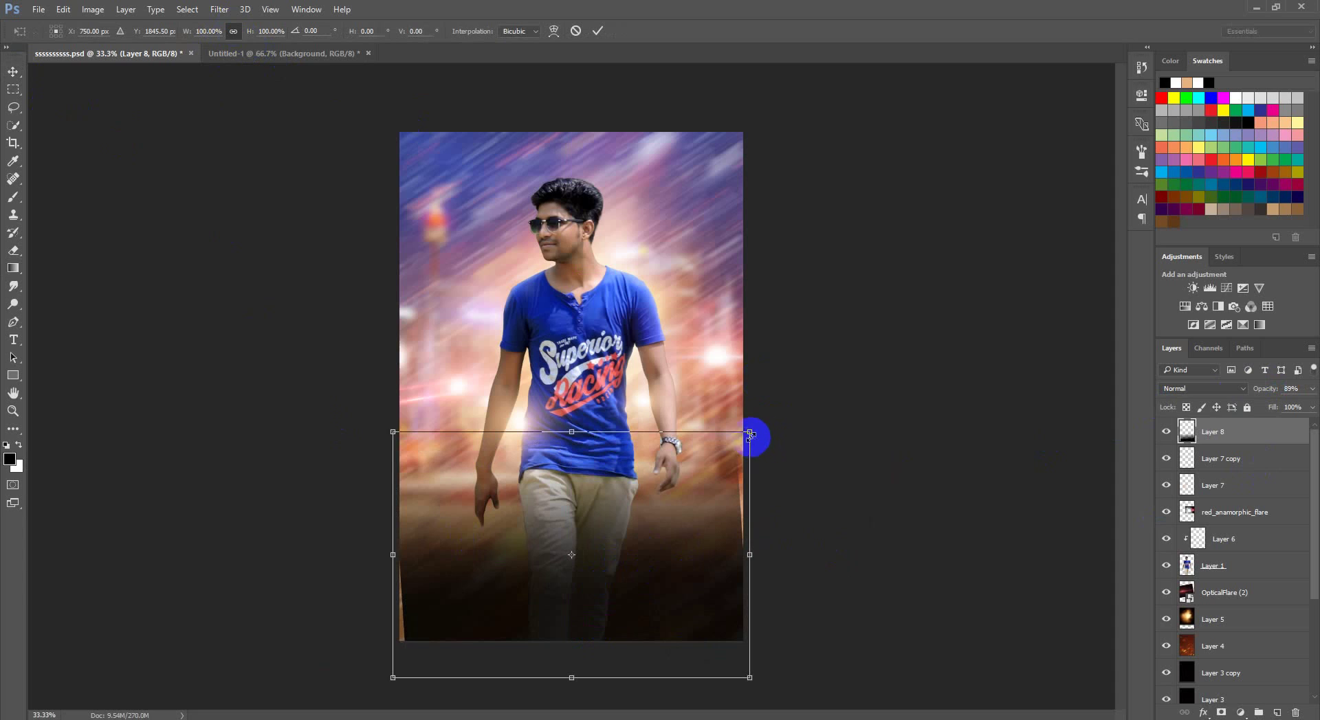
drag(750, 434, 791, 403)
drag(651, 578, 639, 583)
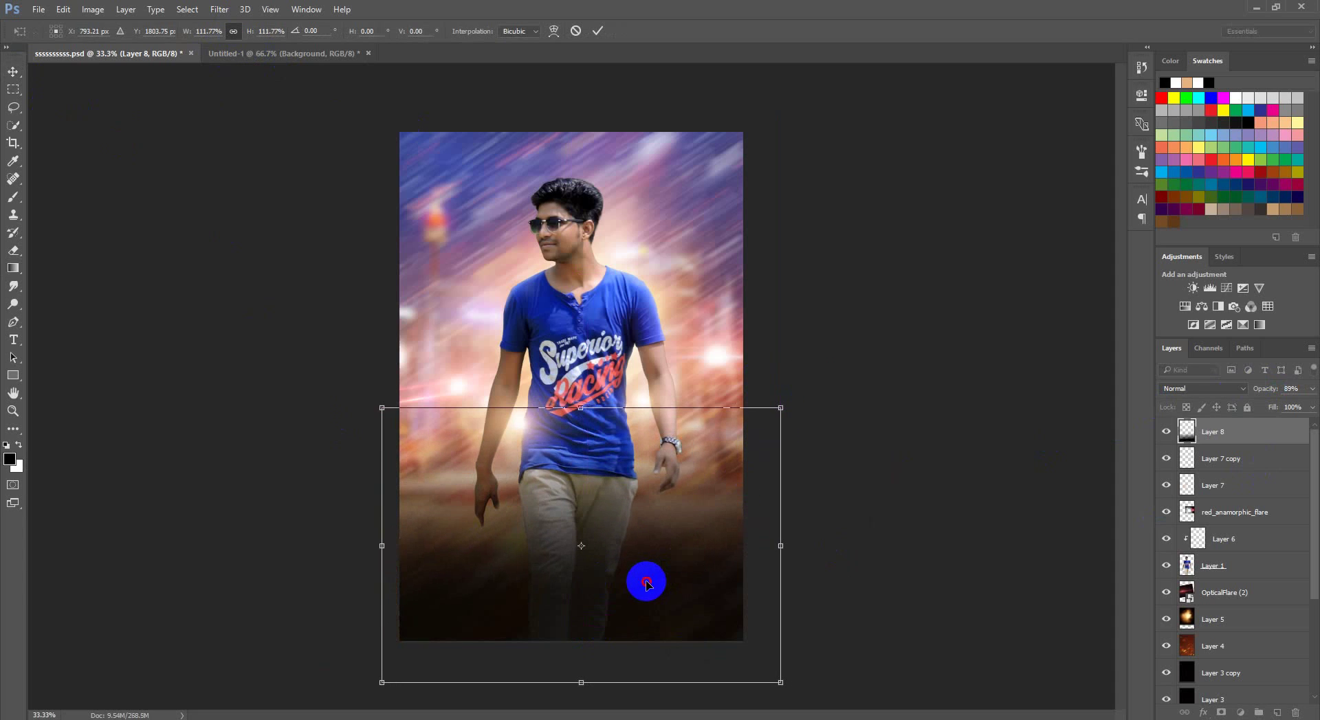
double_click(646, 581)
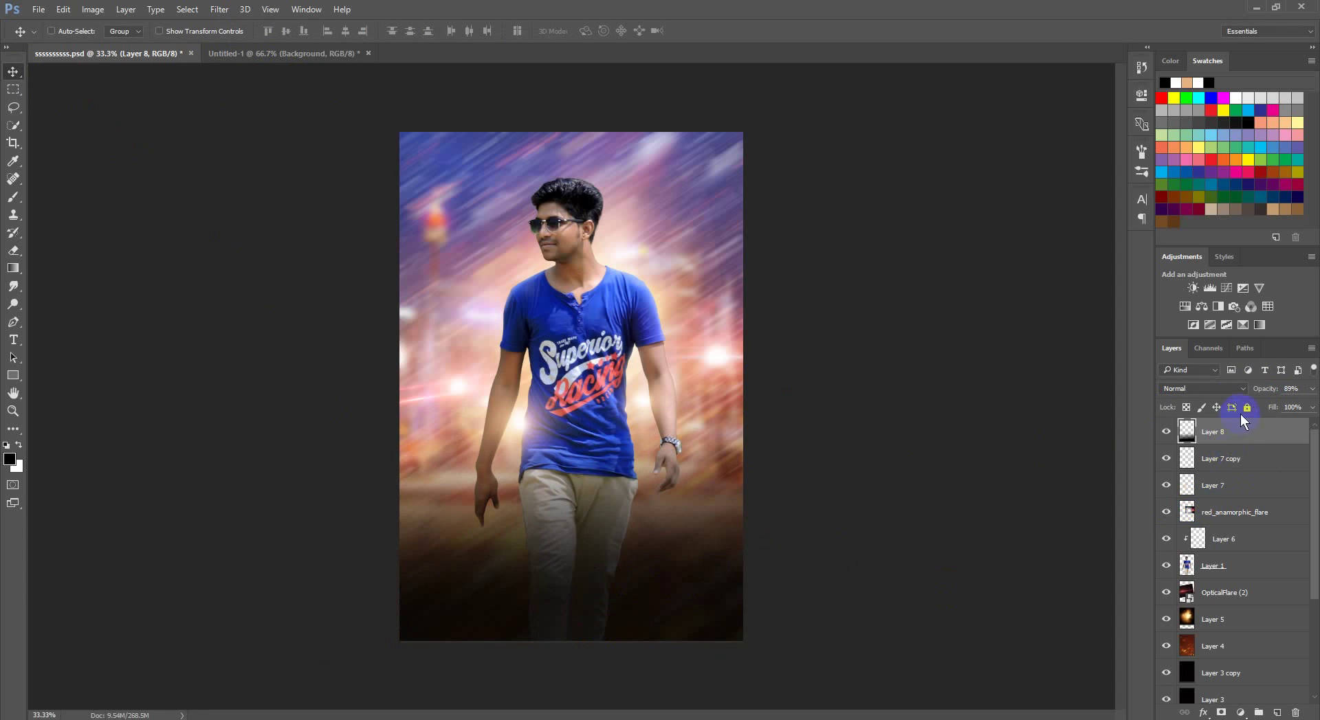
drag(1268, 389, 1264, 390)
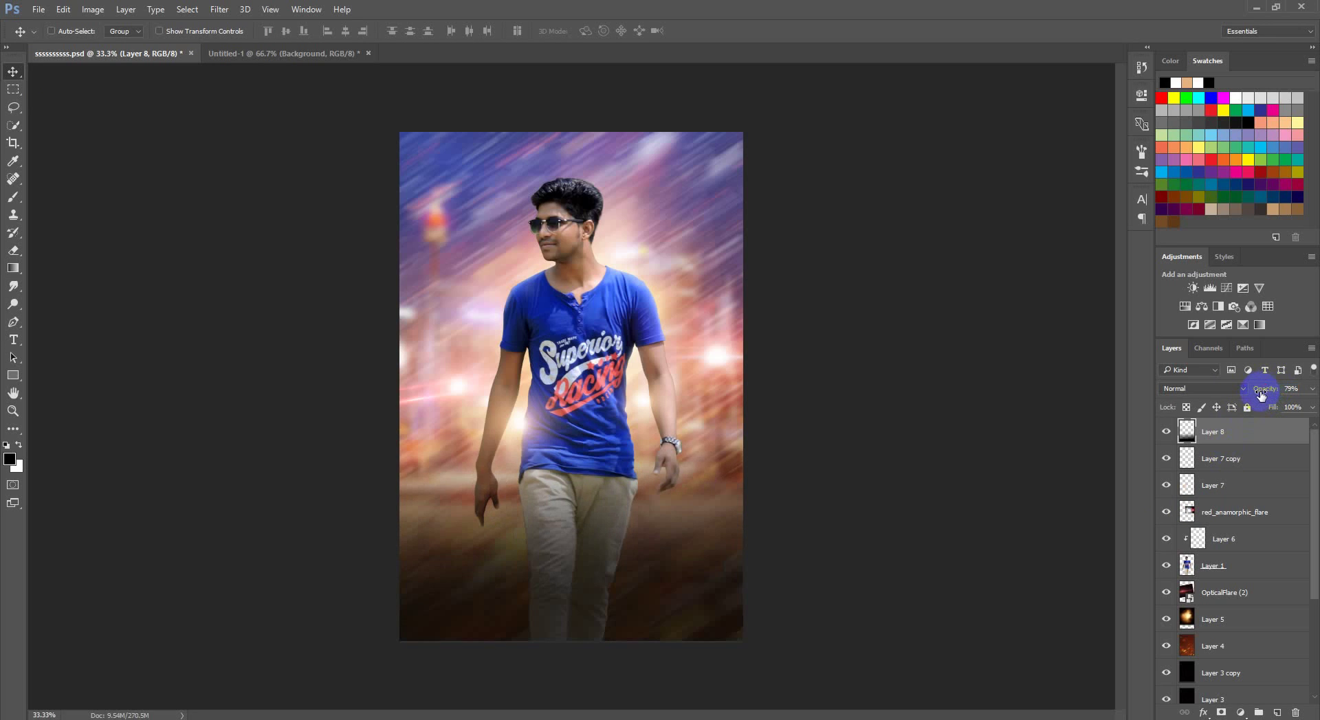
Drag Layer 1's blue Telugu title from Untitled-1 into the poster document
click(267, 53)
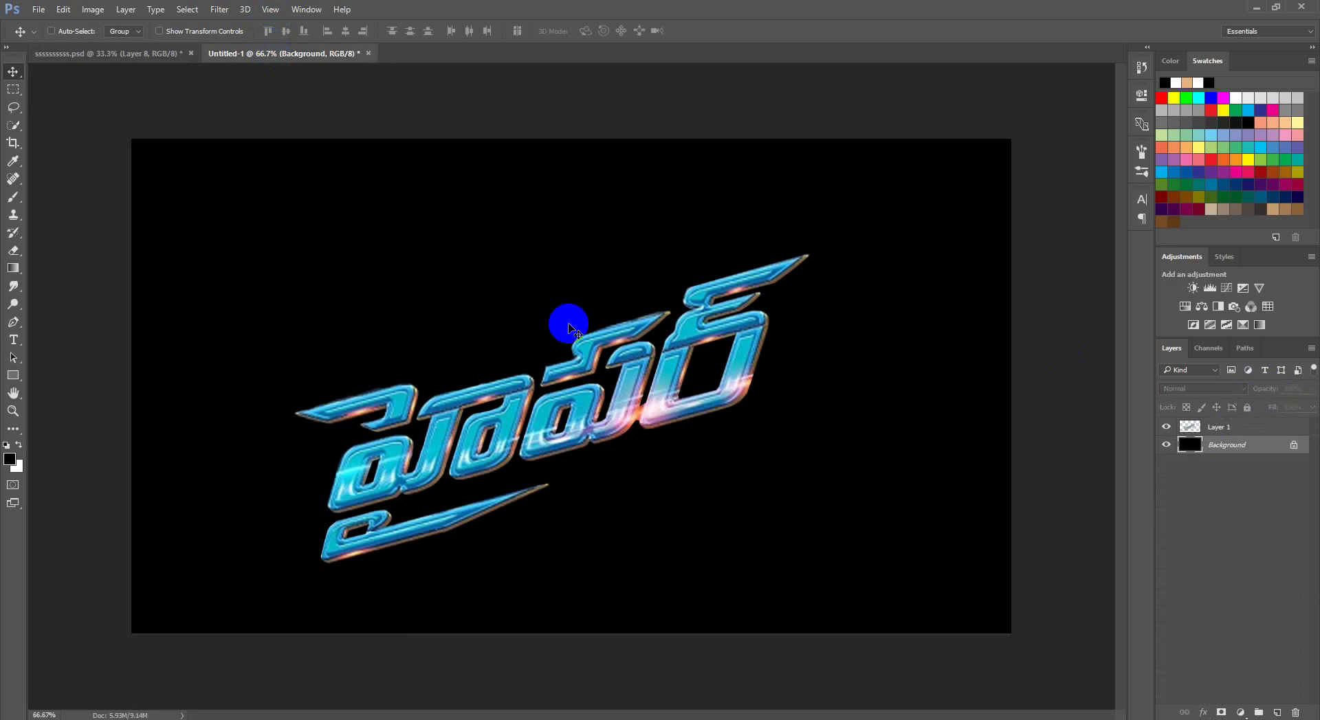
drag(334, 213, 814, 229)
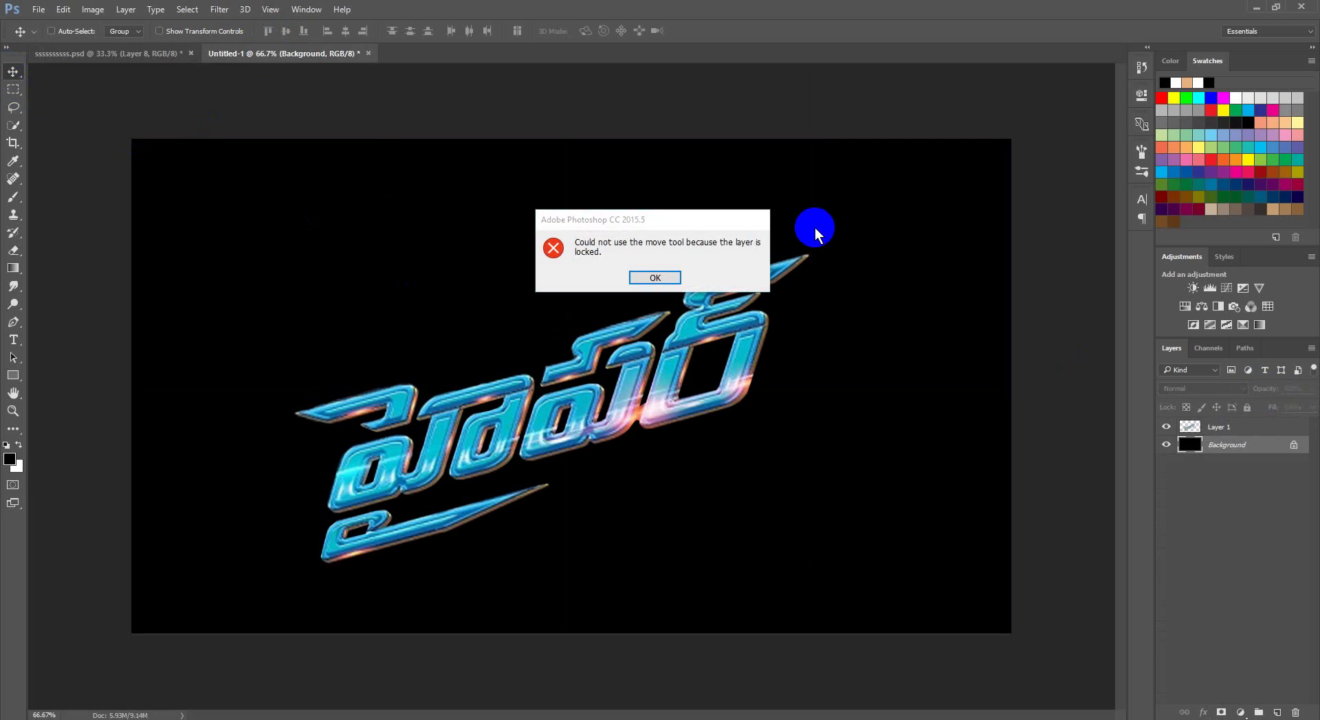
click(653, 278)
click(1223, 427)
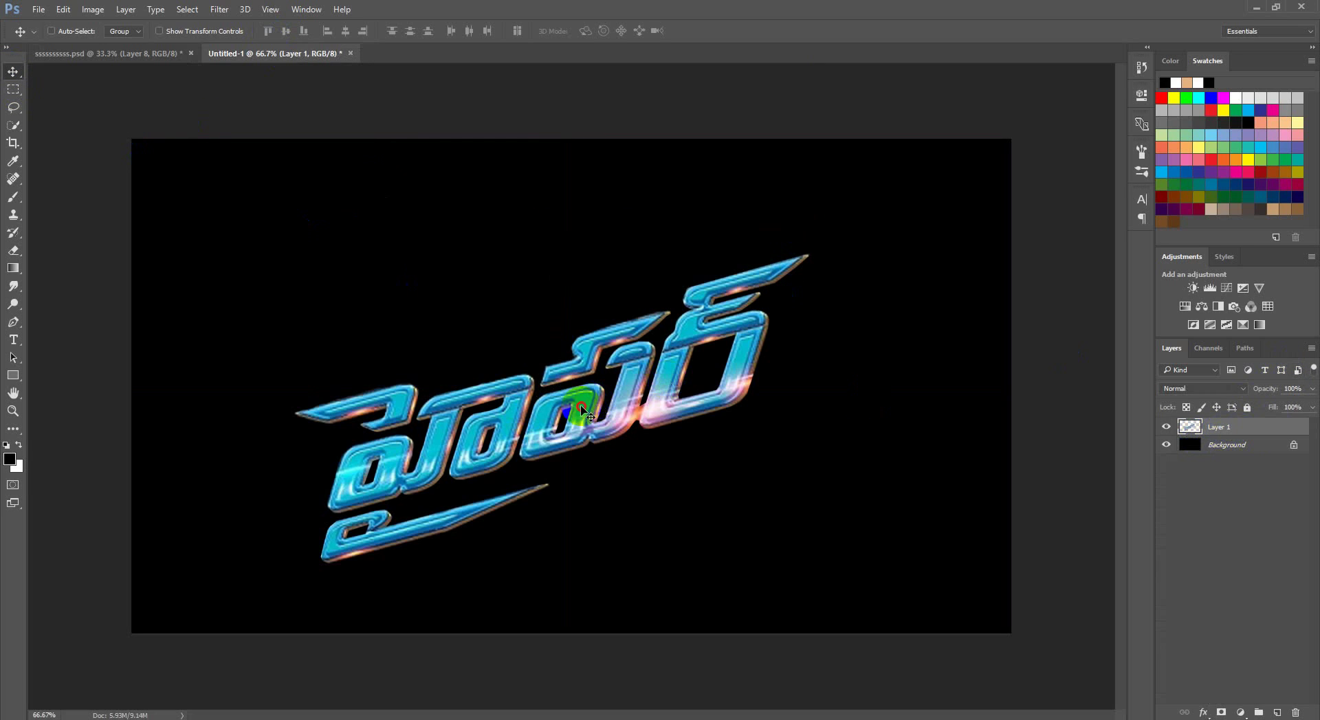
mouse_move(500, 346)
mouse_down()
mouse_move(293, 95)
mouse_move(563, 398)
mouse_move(618, 550)
mouse_up()
Convert the title layer to a Smart Object and scale it to about 81%
right_click(1271, 433)
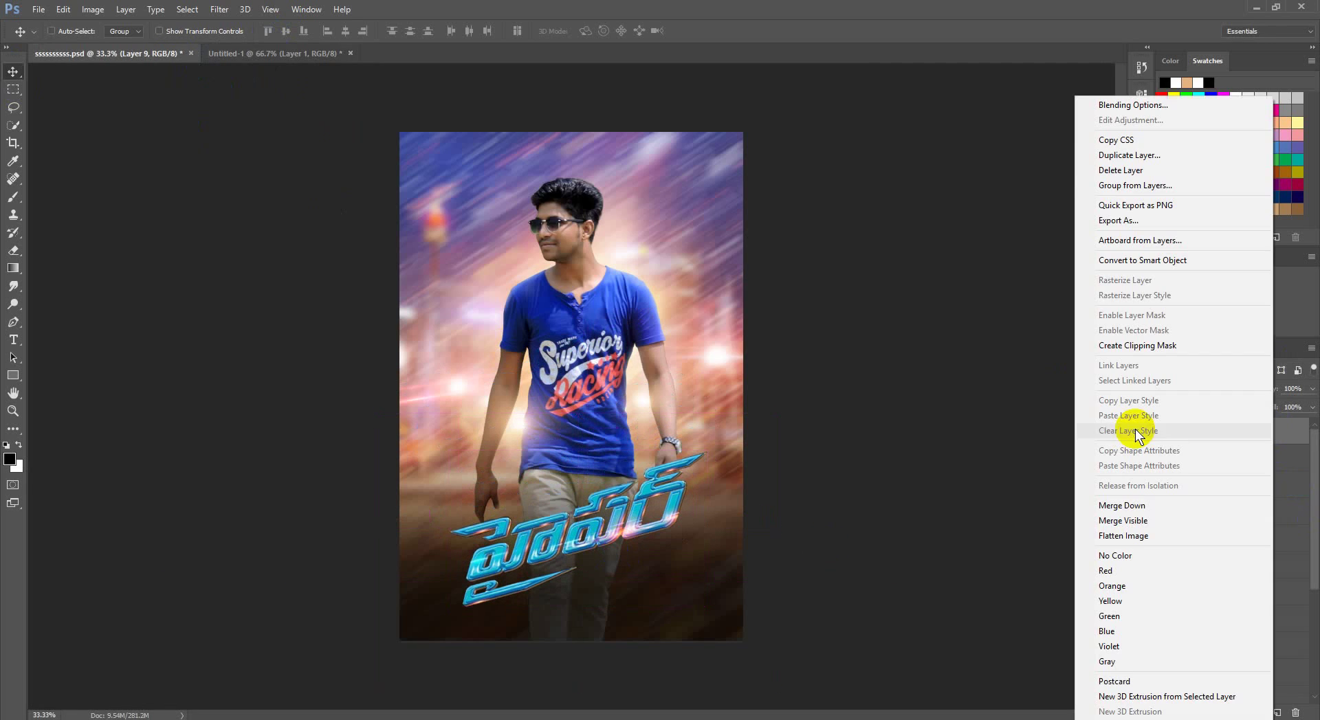
click(1114, 259)
key(ctrl+t)
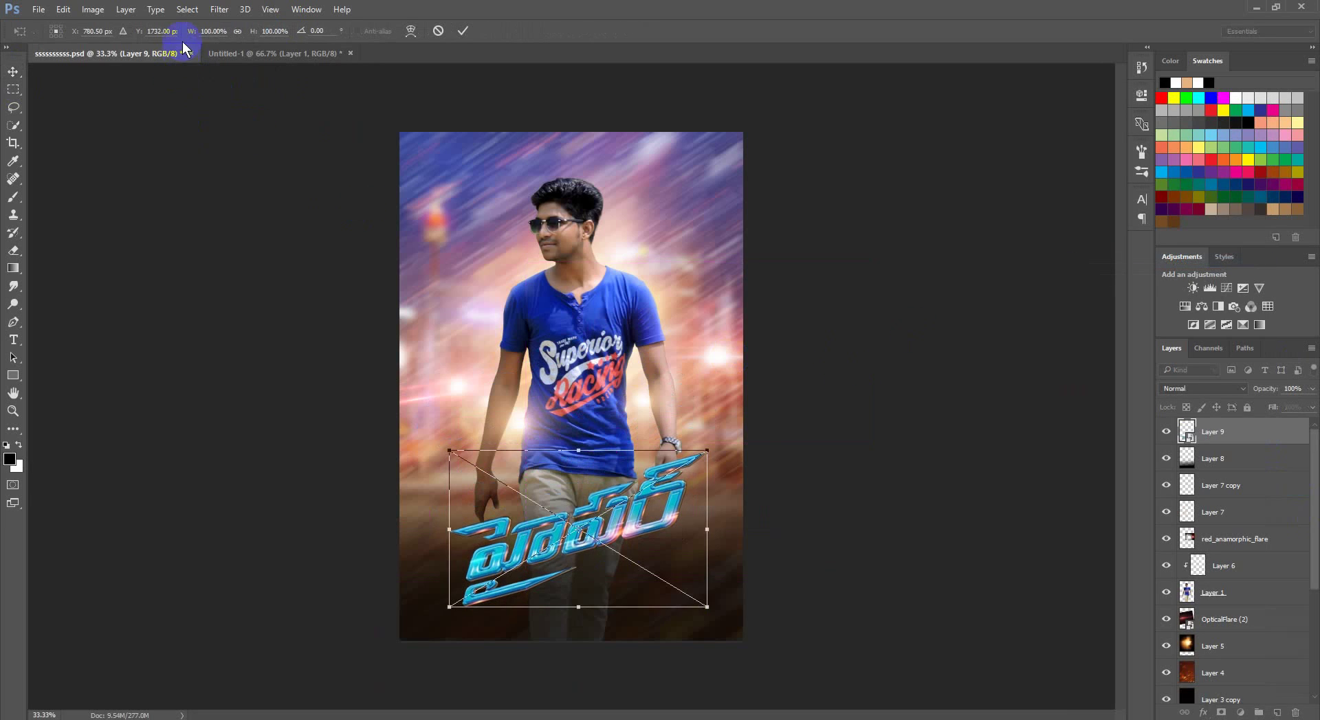
drag(187, 39, 165, 38)
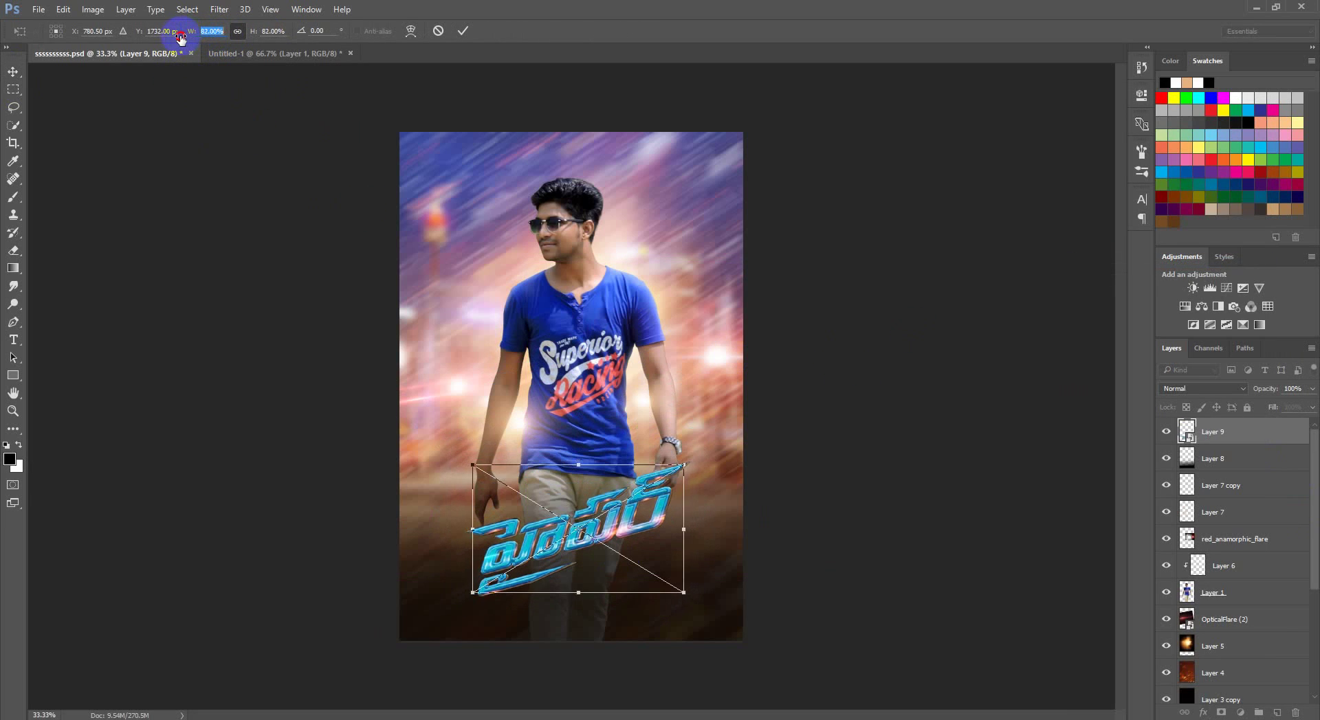
double_click(598, 529)
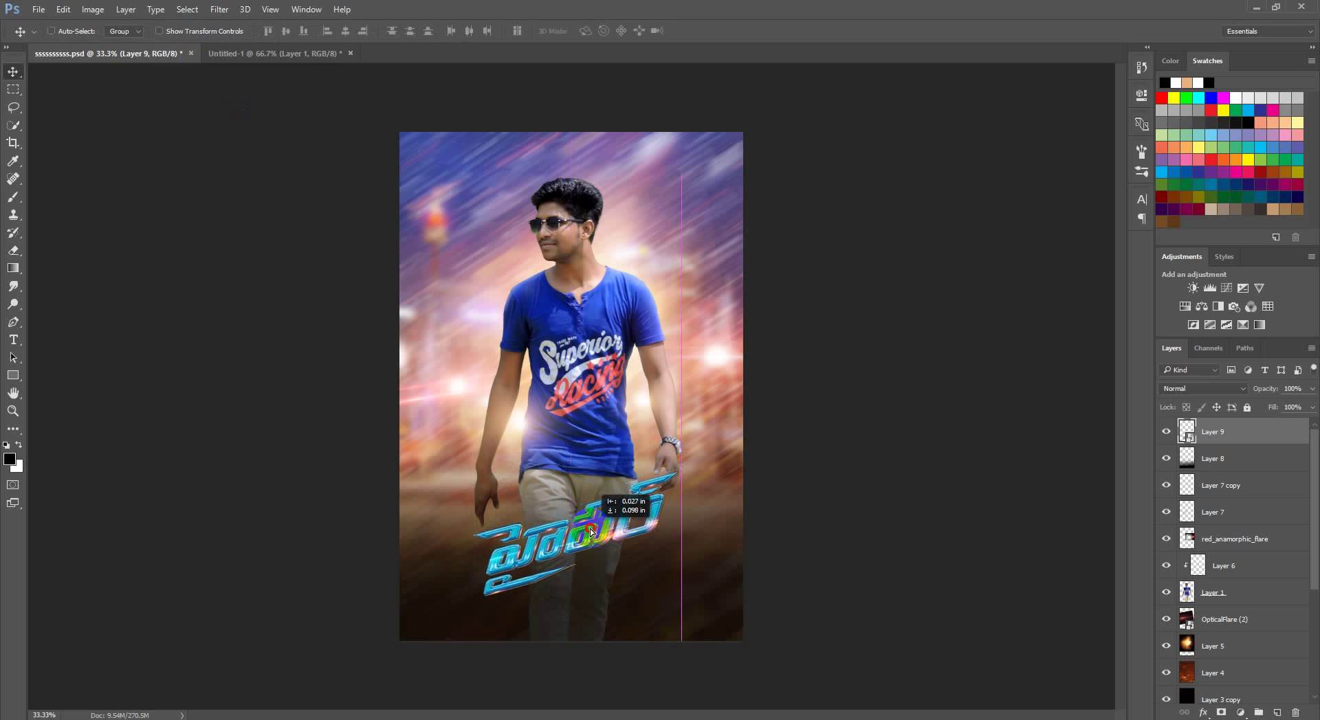
Rotate the title about 2.45° clockwise and position it across the man's legs
key(ctrl+t)
drag(709, 530, 714, 536)
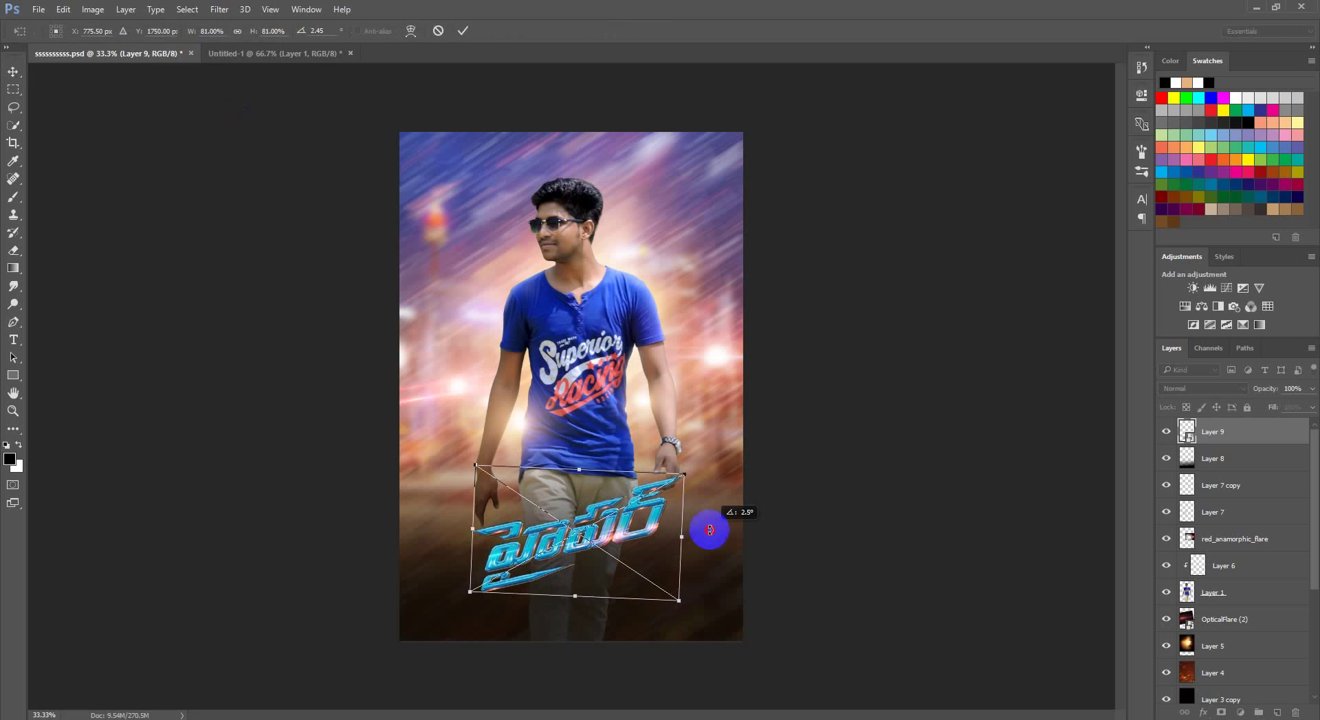
mouse_move(680, 474)
mouse_down()
mouse_move(634, 514)
mouse_move(609, 494)
mouse_up()
double_click(633, 514)
key(ctrl+t)
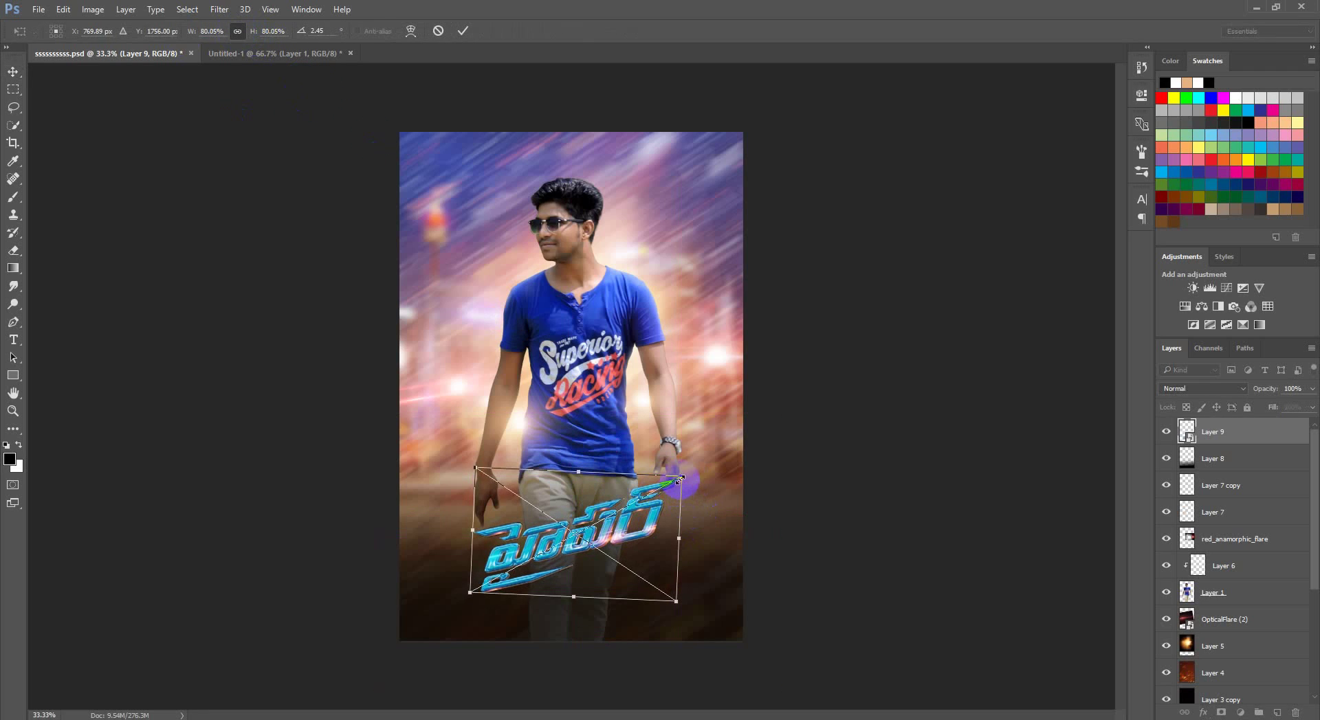
double_click(653, 512)
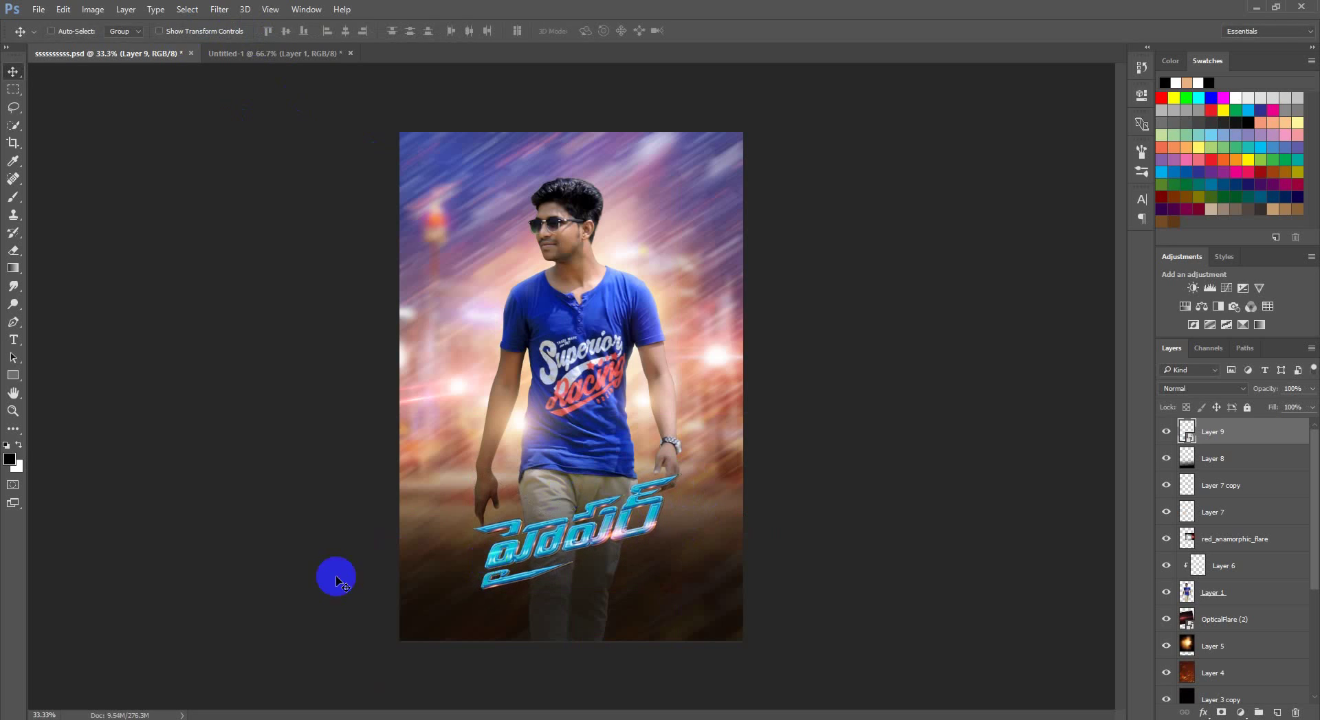
Drag flare image 3 from the Optical Flyer folder into the poster
click(177, 657)
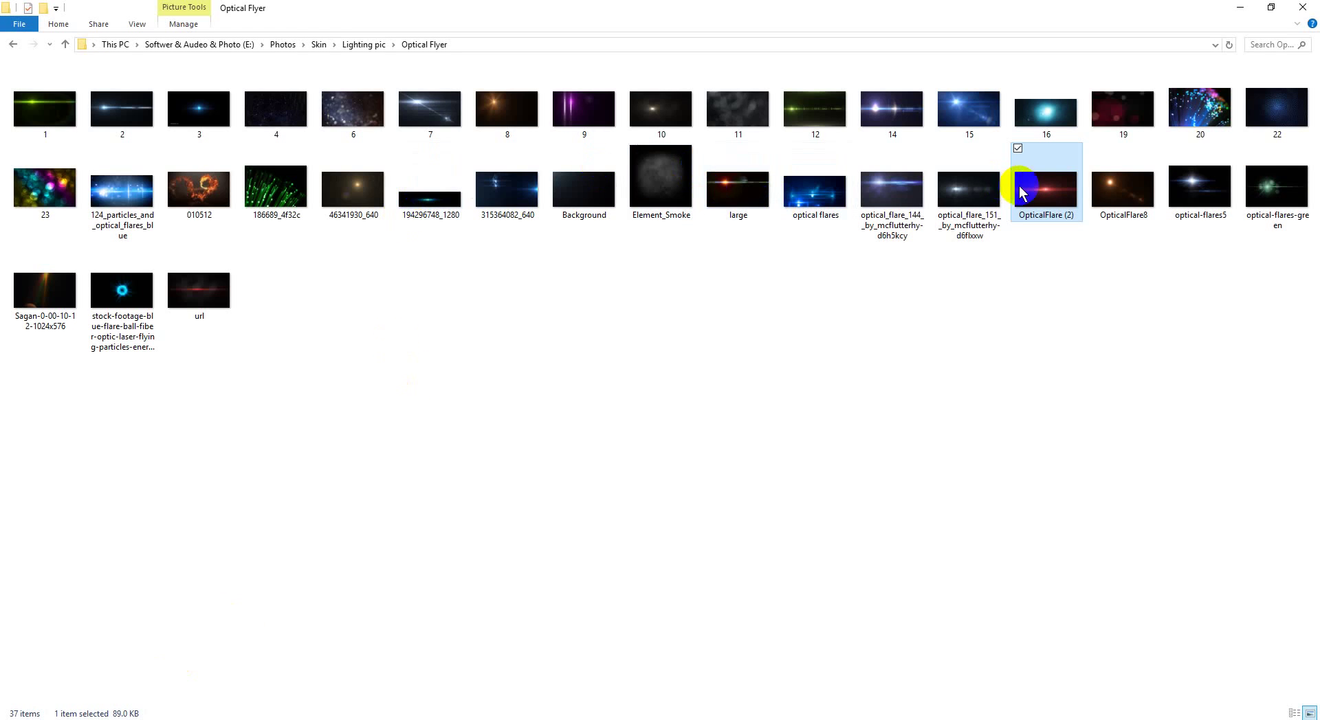
click(1122, 218)
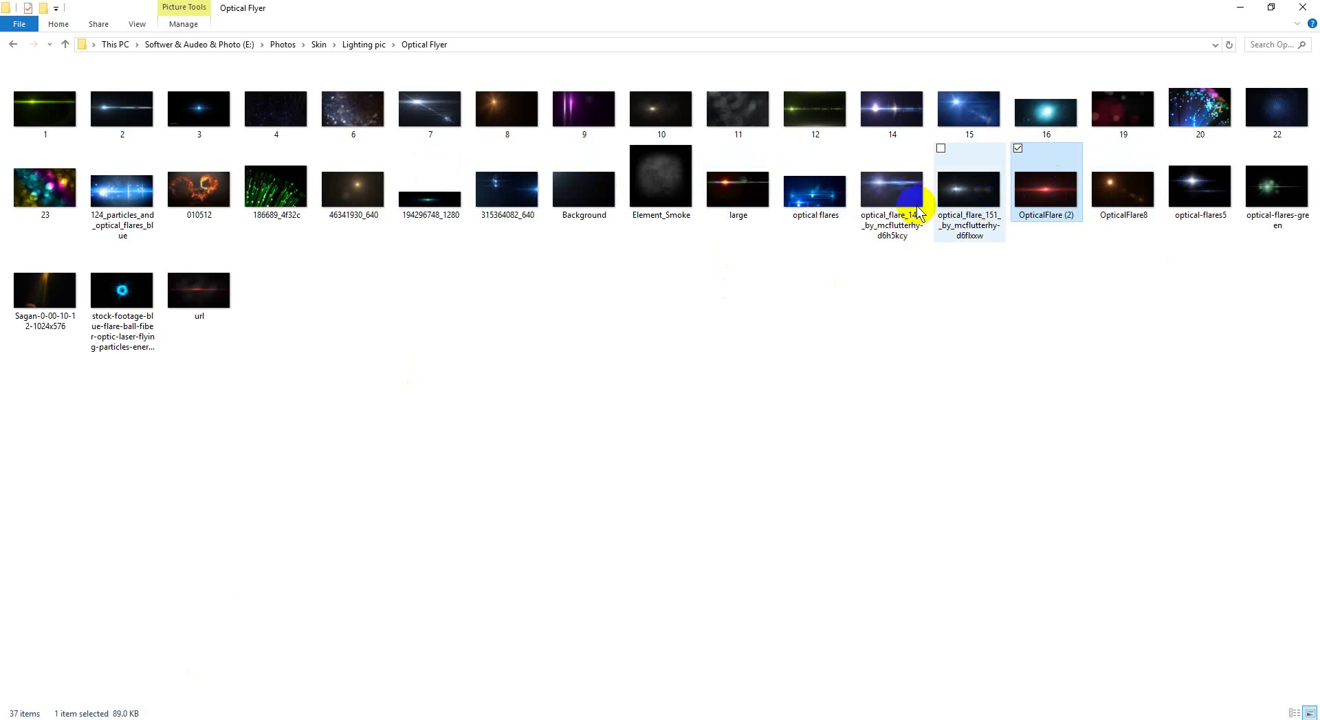
mouse_move(206, 113)
mouse_down()
mouse_move(327, 563)
mouse_move(520, 429)
mouse_move(596, 411)
mouse_up()
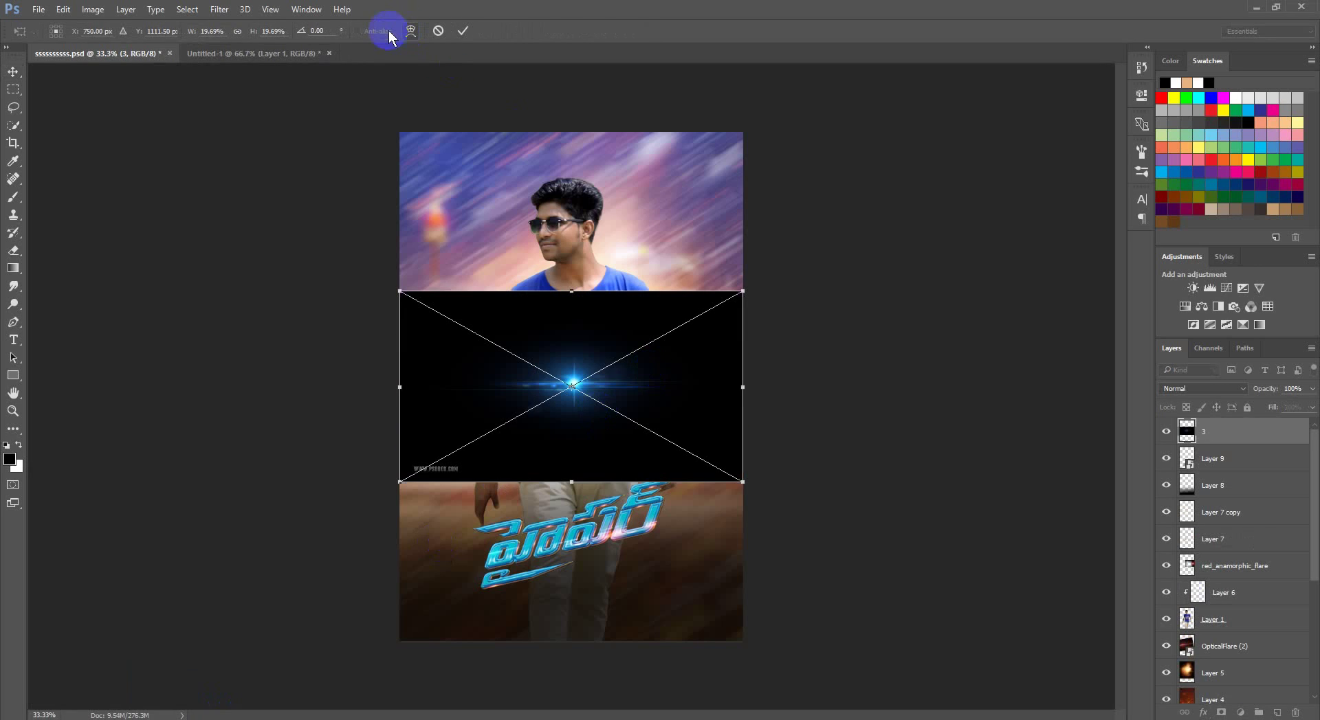
Commit flare image 3 in place across the poster's middle
click(462, 32)
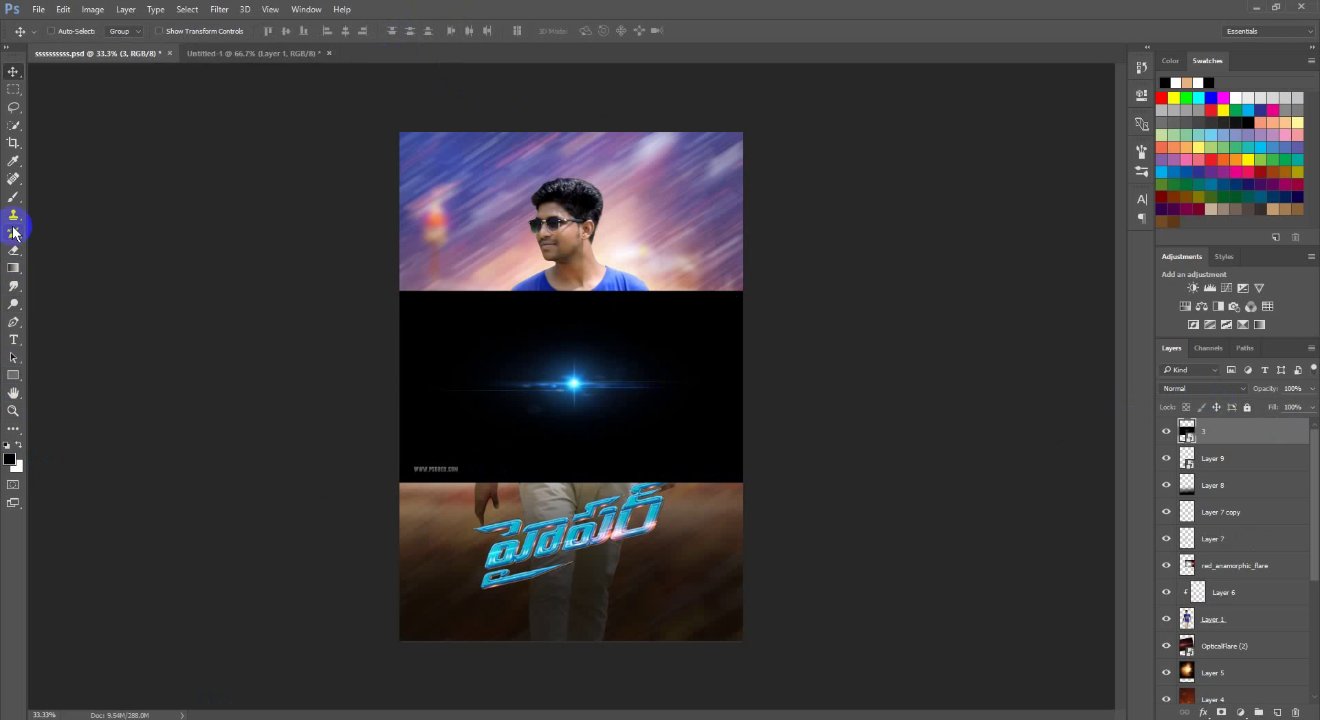
click(13, 179)
click(48, 180)
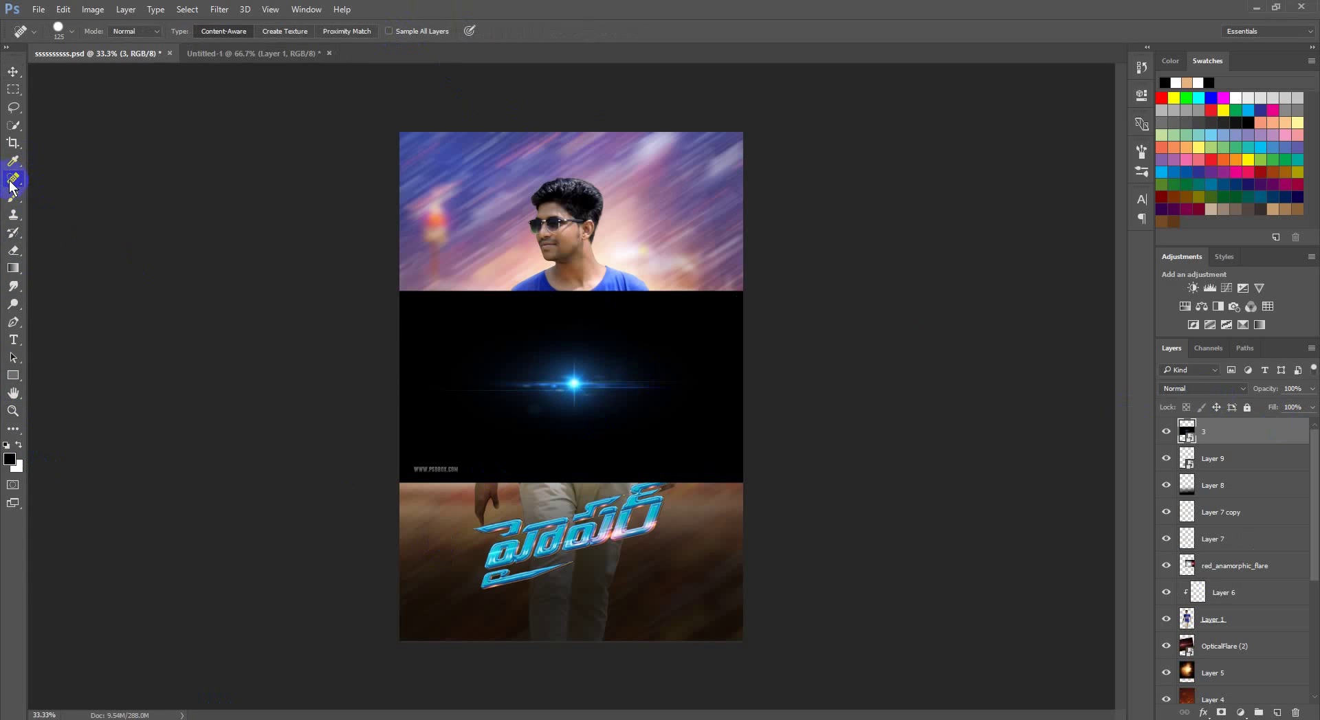
click(13, 180)
click(48, 210)
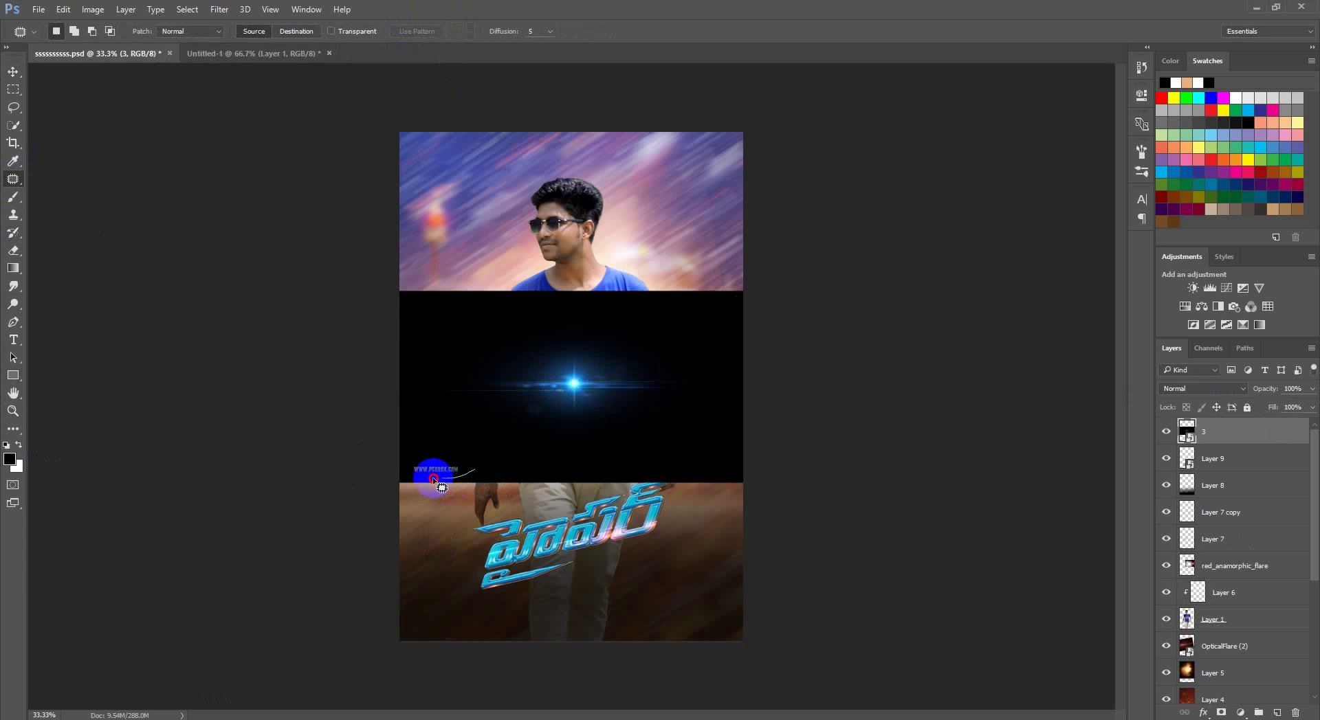
Patch the lower-left watermark with plain black, rasterizing the layer, then deselect
drag(406, 479, 472, 467)
click(452, 473)
click(629, 288)
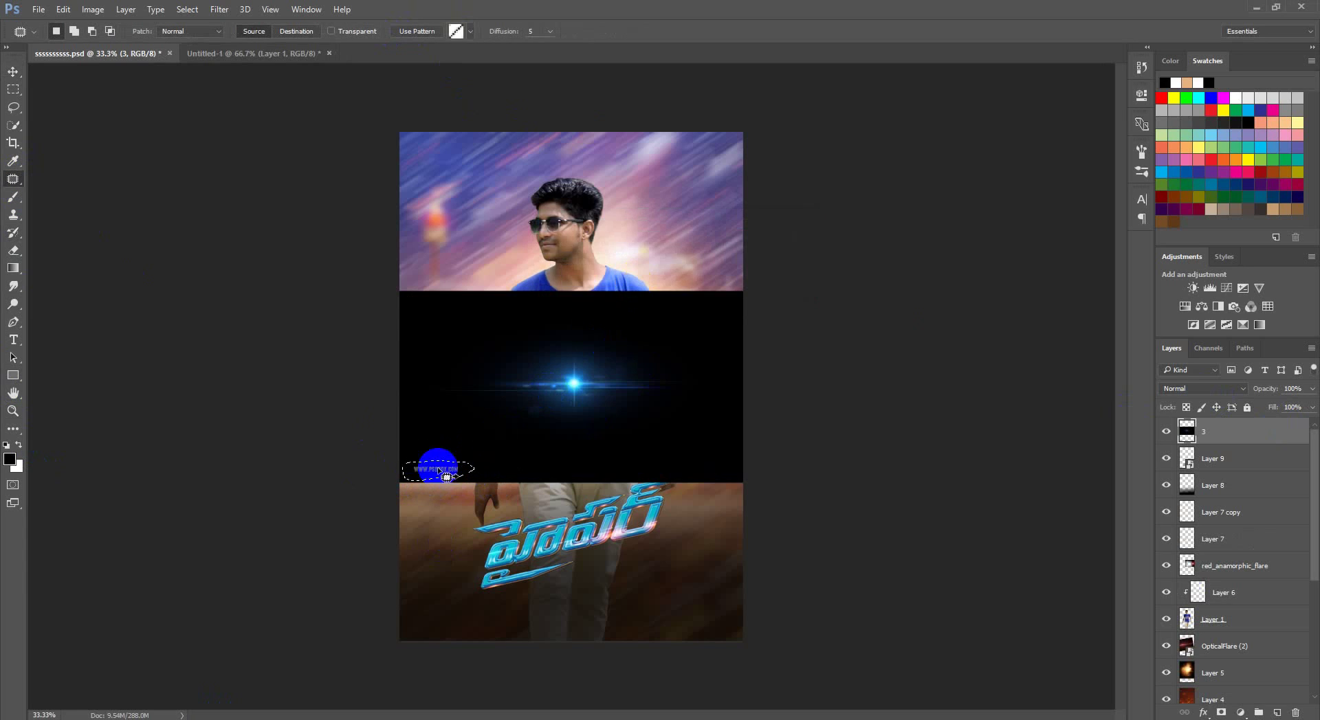
drag(433, 460, 514, 459)
click(13, 71)
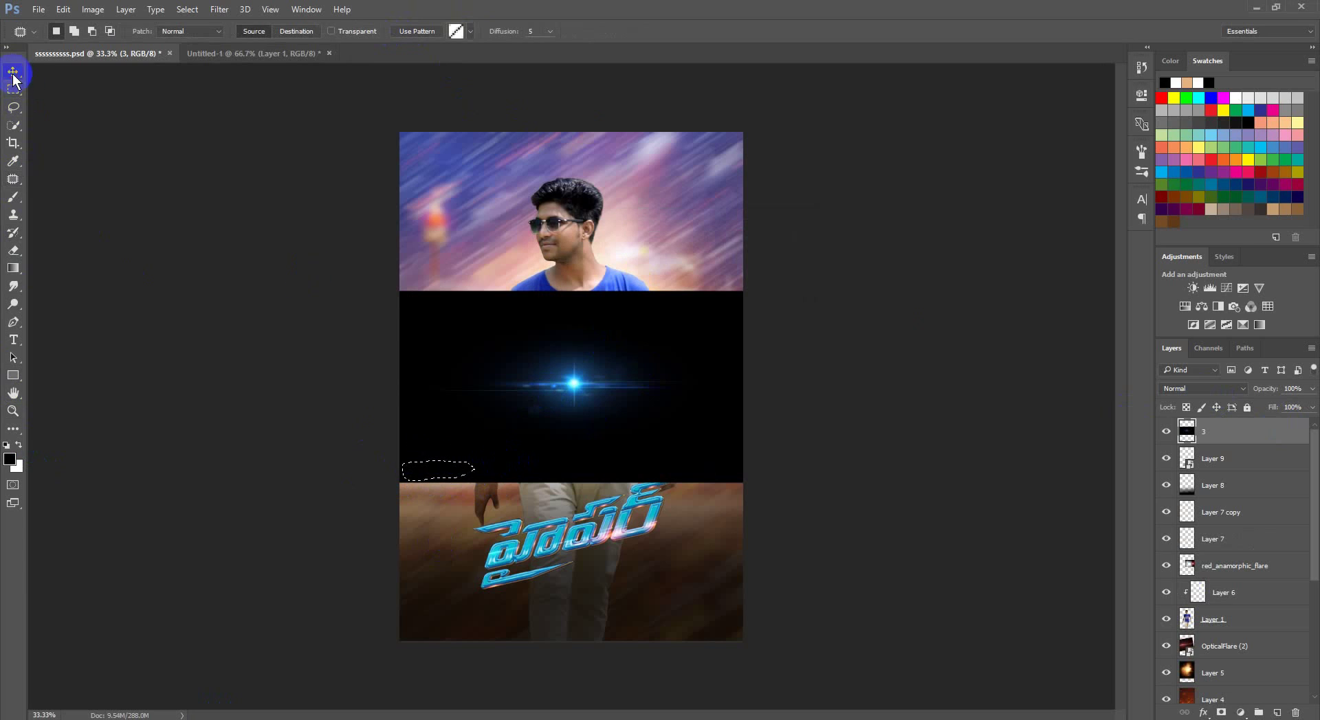
key(m)
click(540, 365)
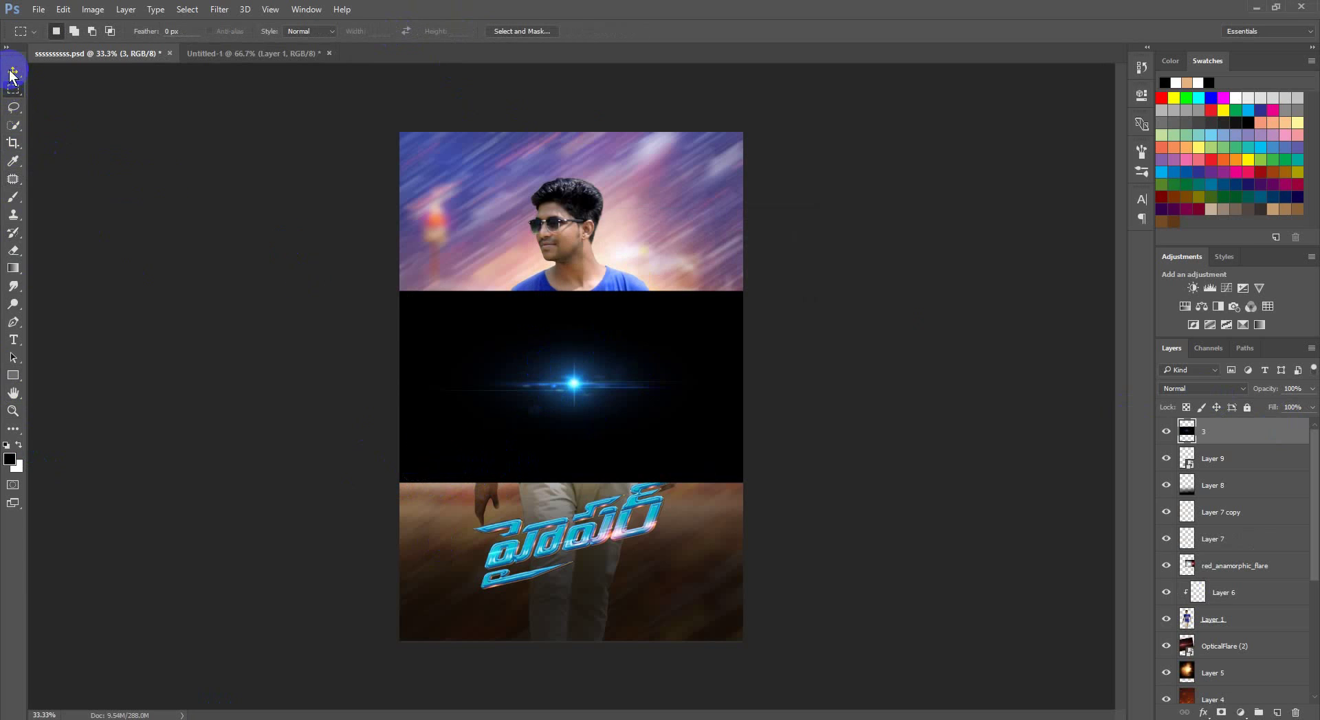
Set flare layer 3 to Screen, move it onto the title and rotate it about -10°
key(v)
click(1192, 401)
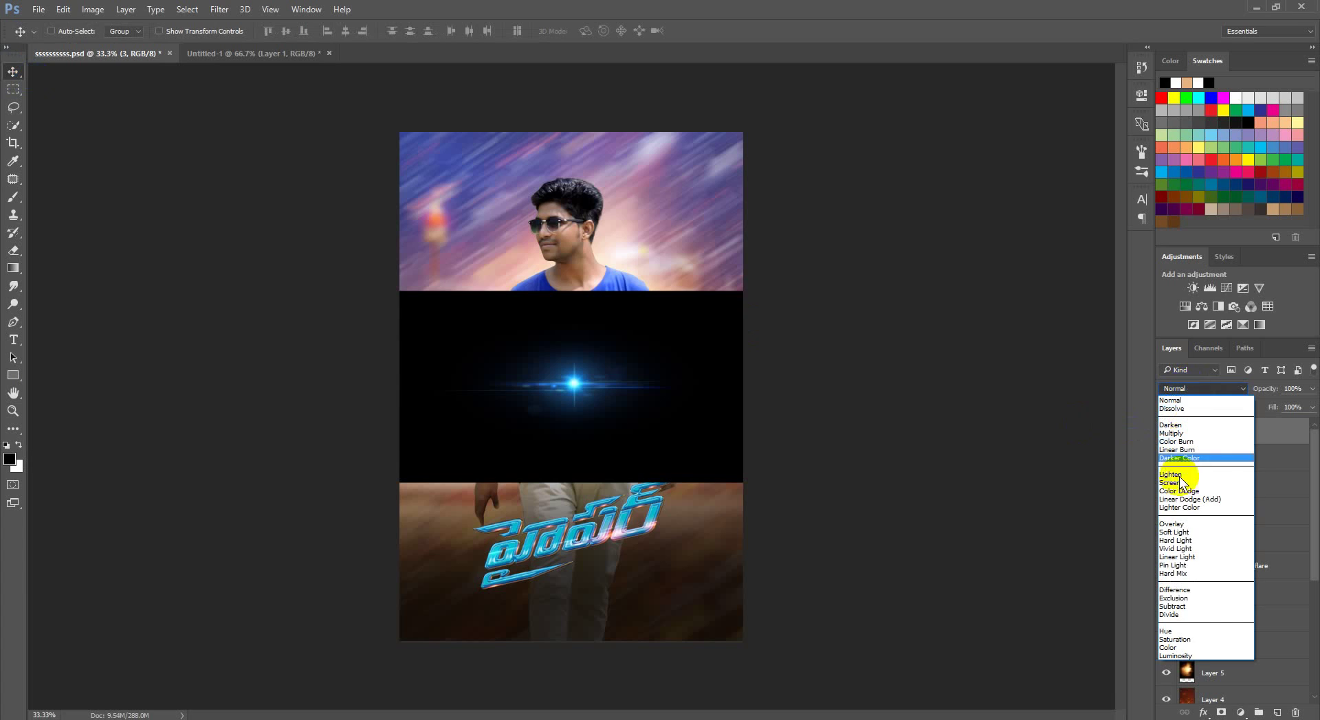
click(1174, 480)
drag(587, 394, 520, 562)
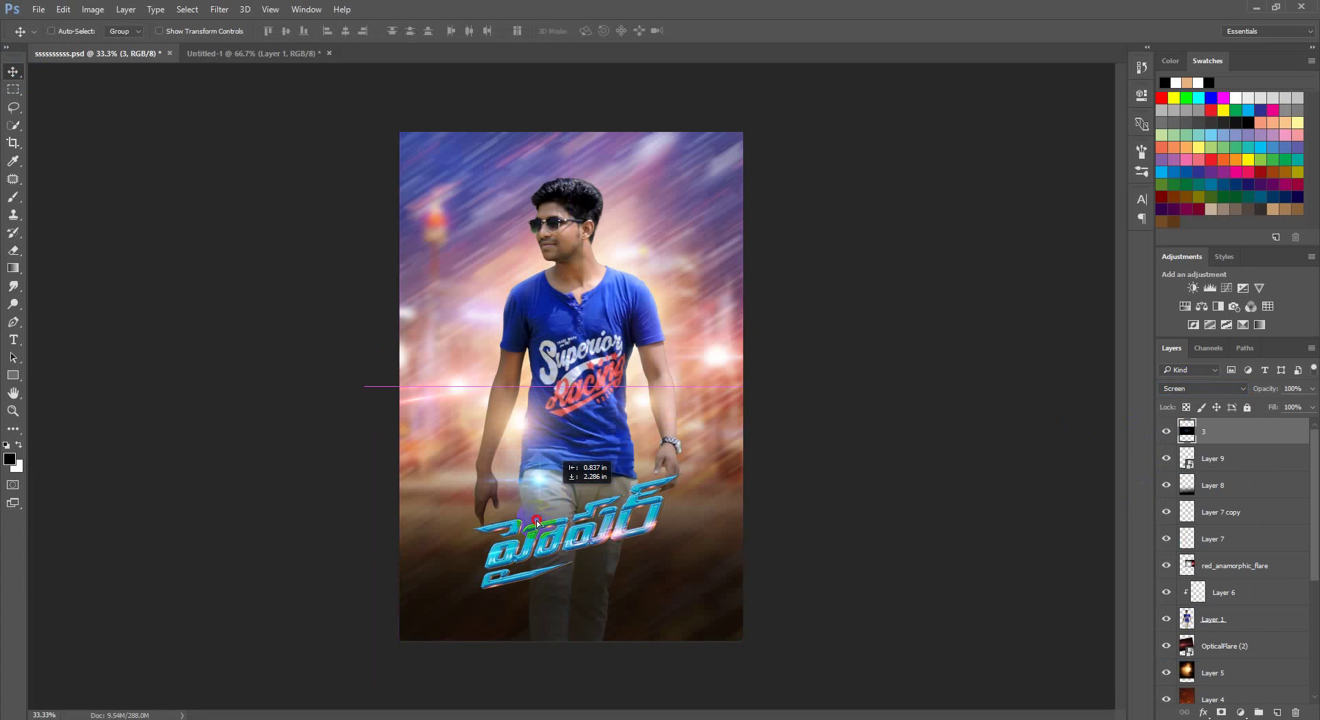
key(ctrl+t)
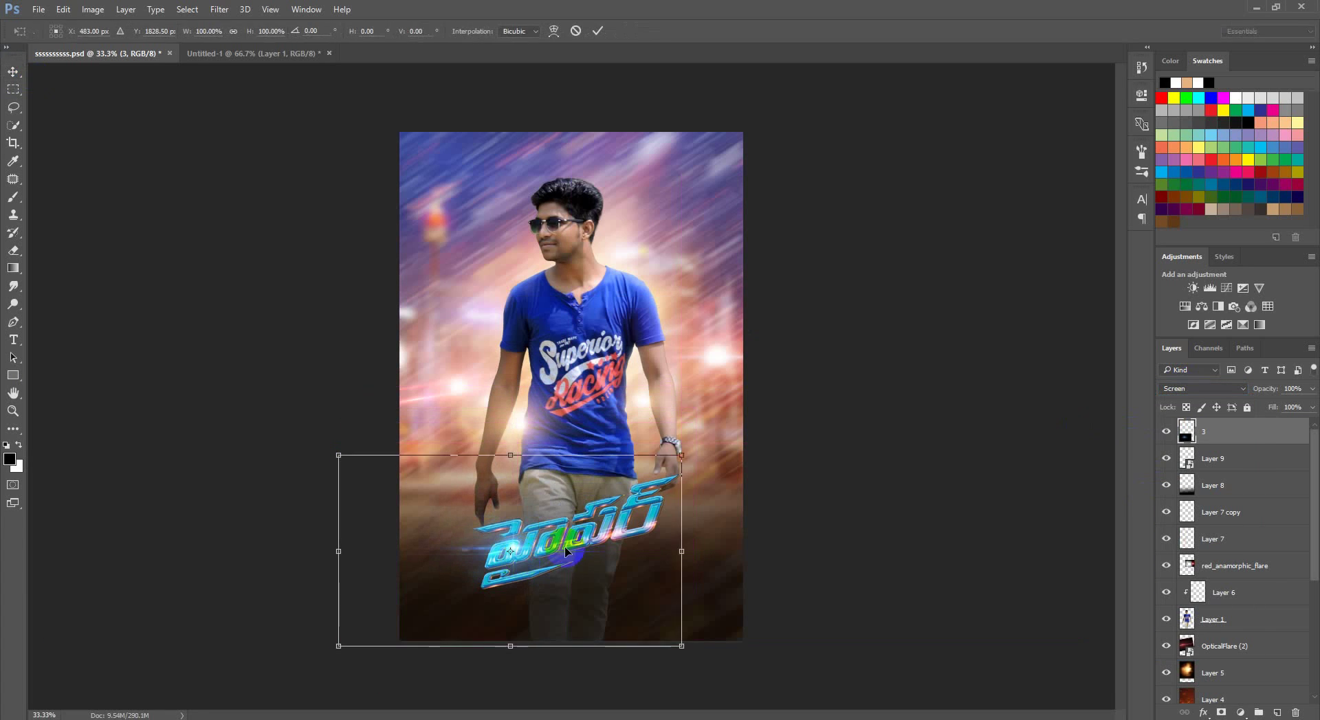
drag(756, 547, 763, 488)
mouse_move(764, 550)
mouse_down()
mouse_move(766, 562)
mouse_move(763, 543)
mouse_up()
key(Return)
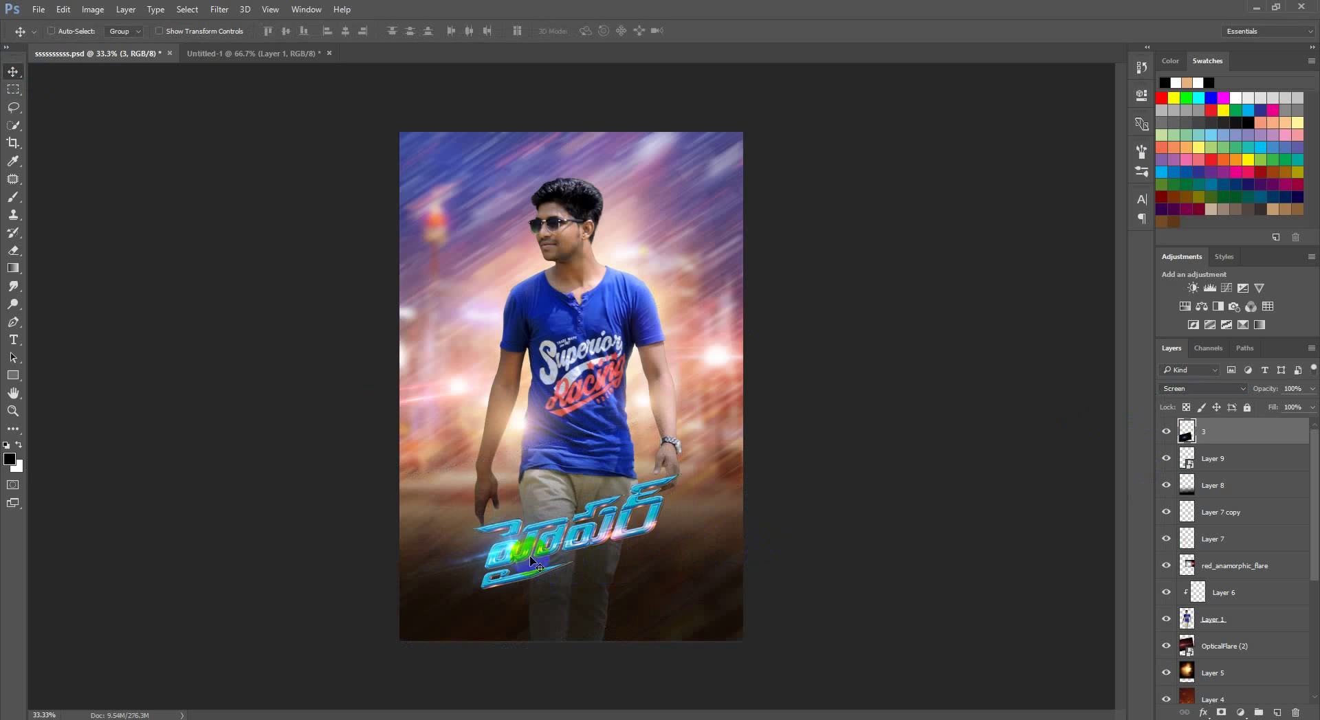
drag(517, 557, 703, 527)
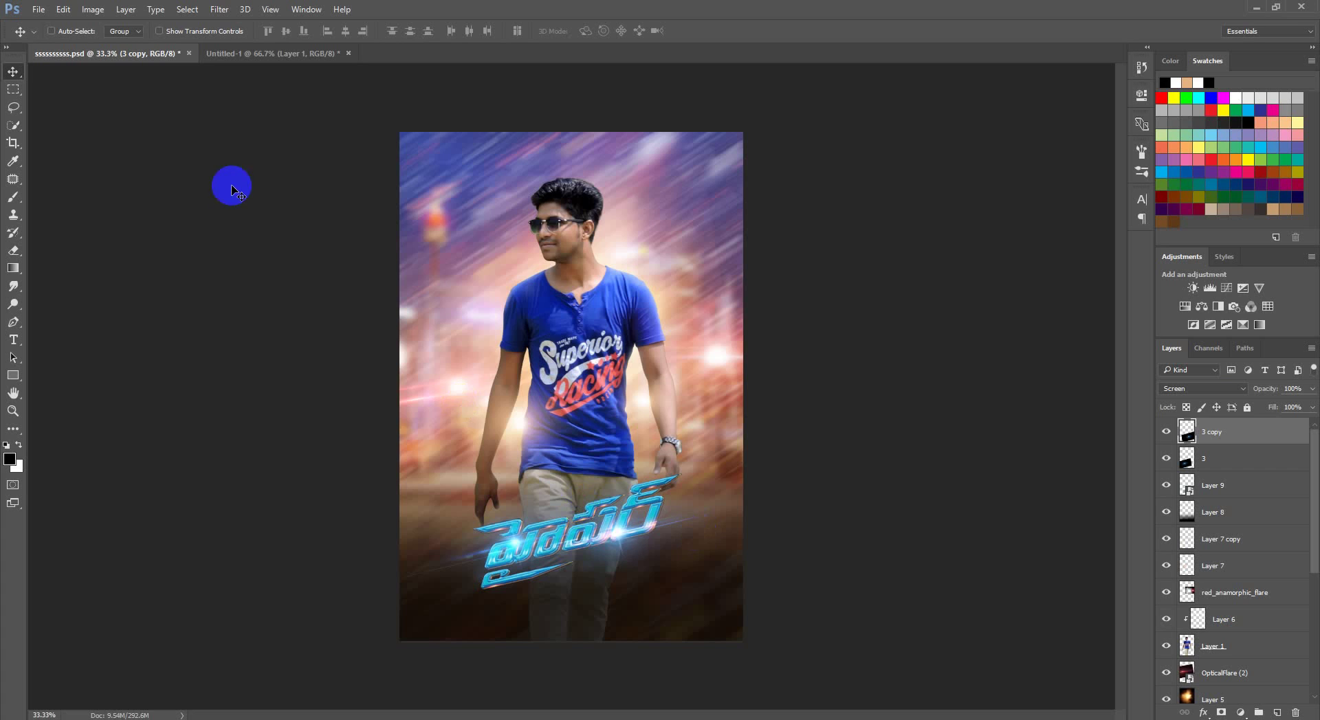
Go up to the Skin folder and drag its credits image into the poster
click(221, 678)
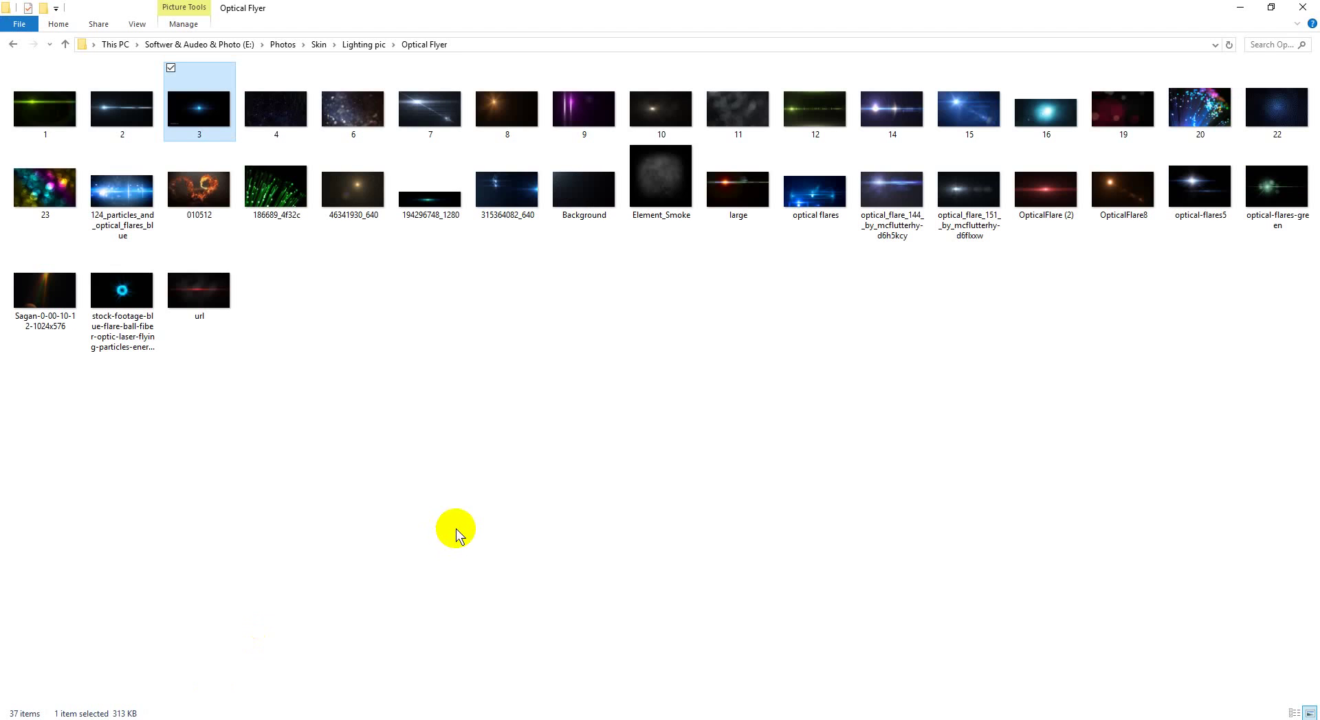
key(alt+Up)
key(alt+Up)
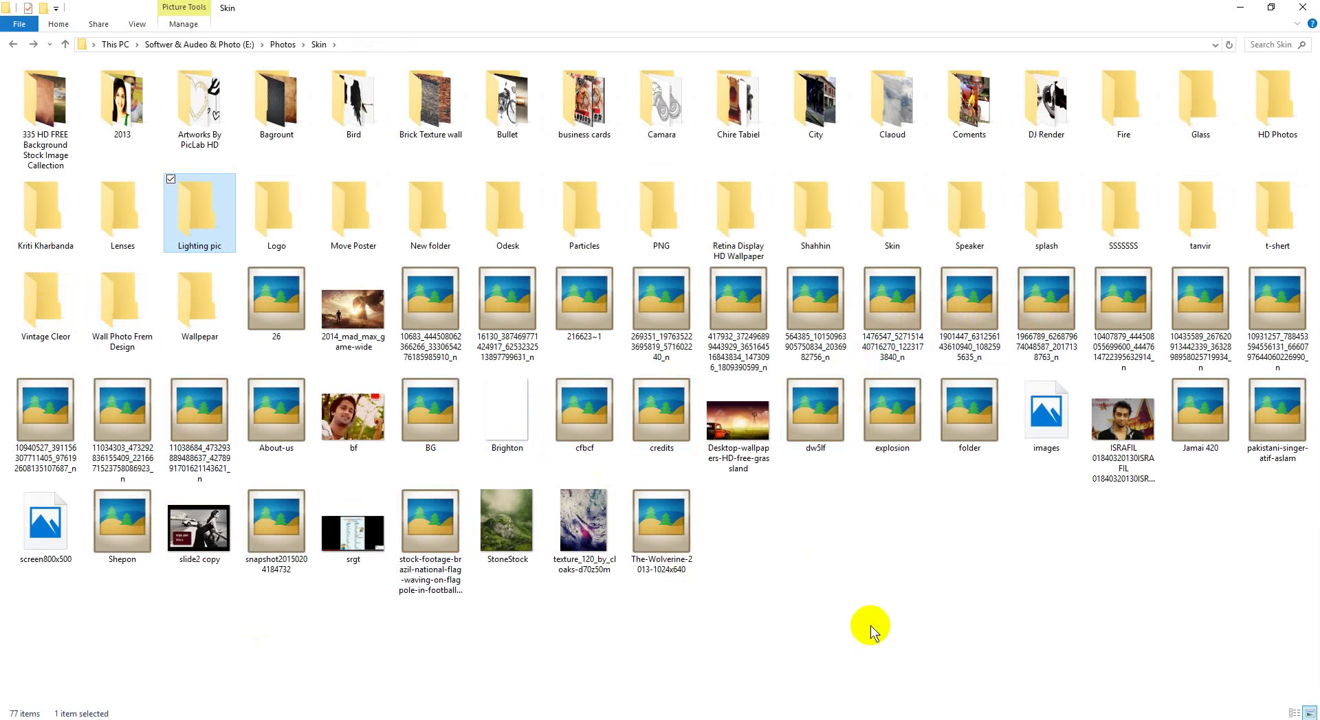
drag(867, 629, 884, 642)
key(F5)
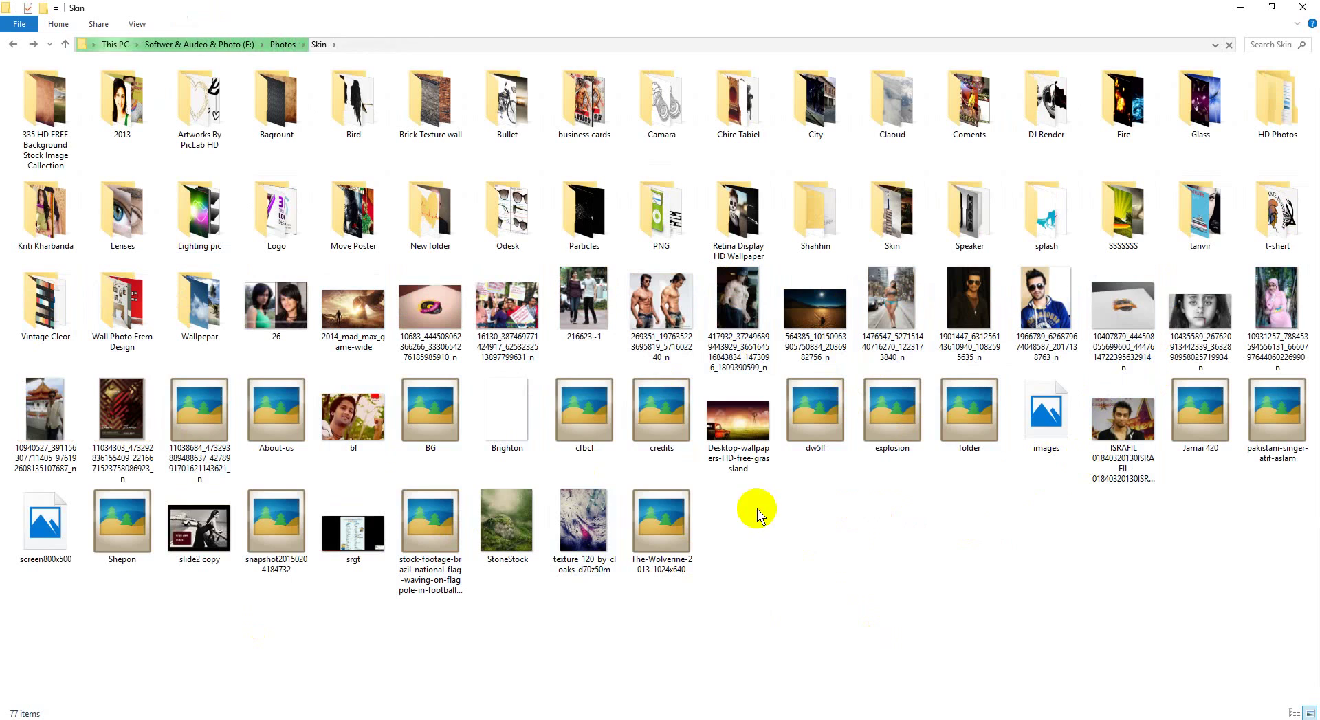
mouse_move(649, 440)
mouse_down()
mouse_move(158, 718)
mouse_move(530, 419)
mouse_up()
Place the credits image, give it a white (ffffff) Color Overlay and move it lower
key(Return)
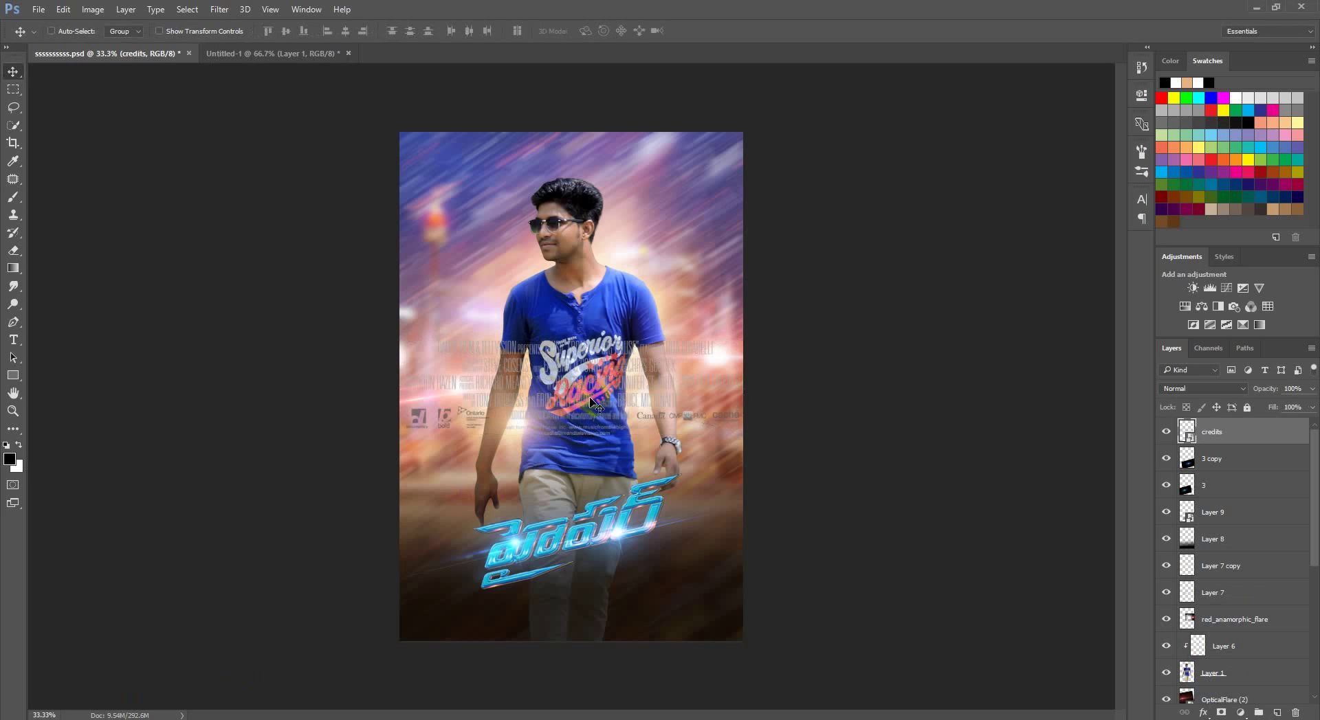
double_click(1148, 413)
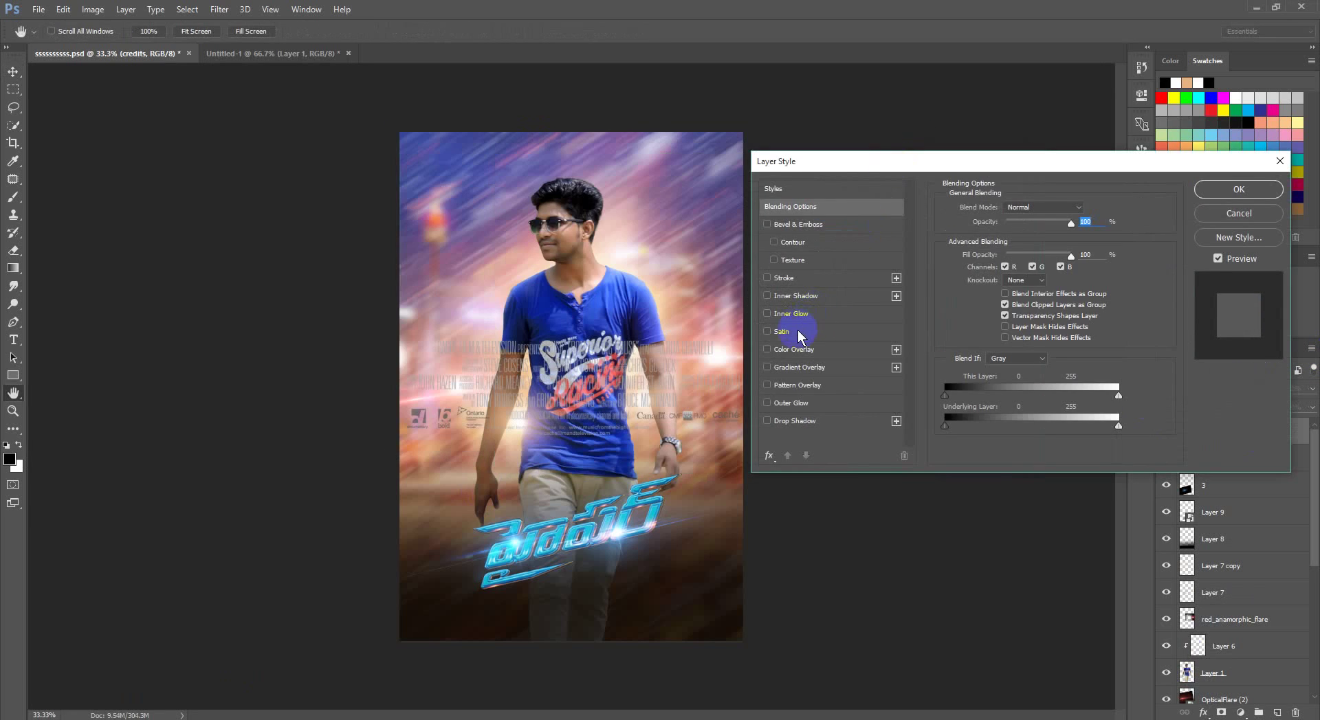
click(796, 350)
click(1084, 215)
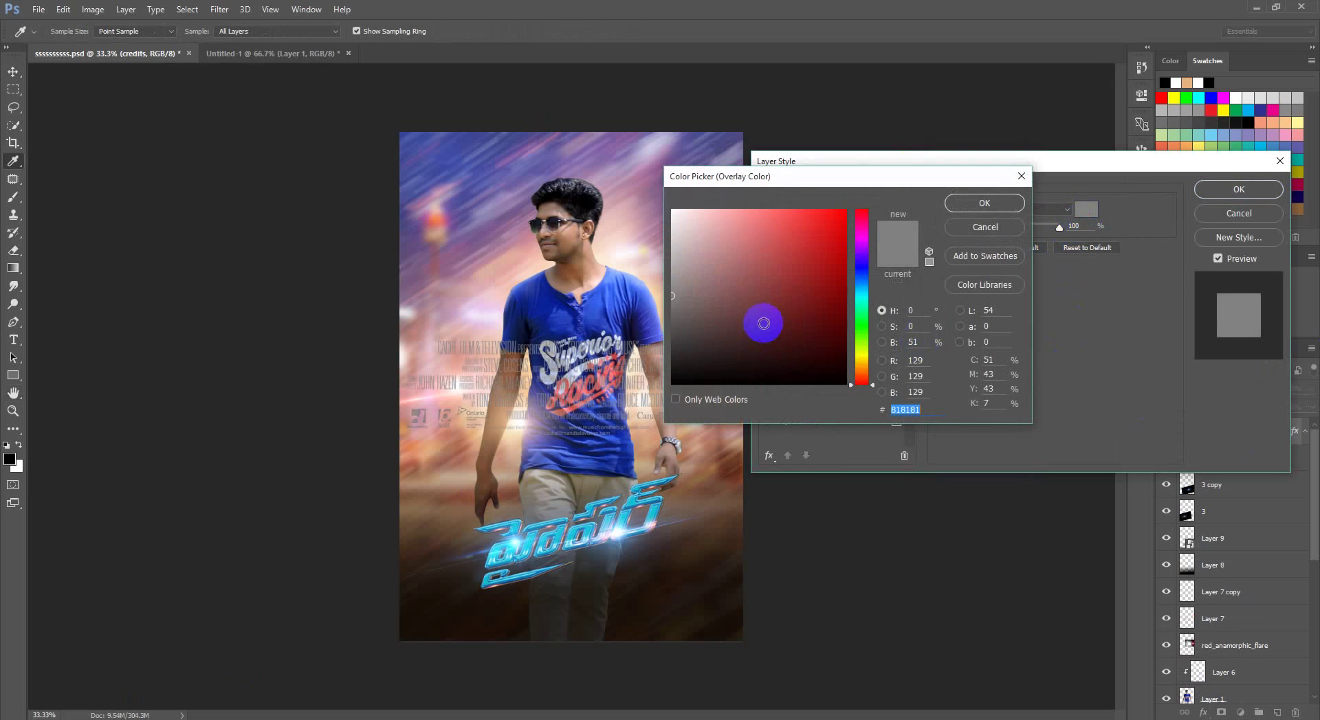
click(681, 382)
click(969, 204)
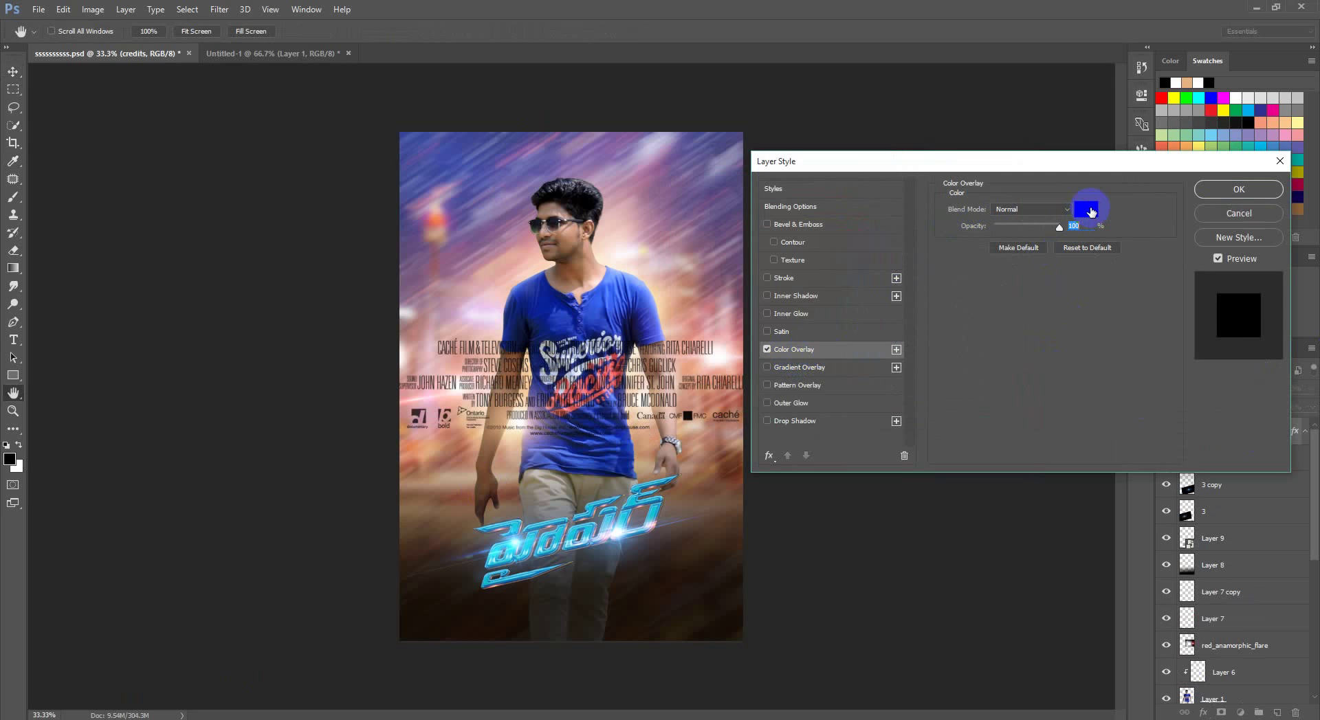
click(1086, 210)
click(673, 210)
click(984, 204)
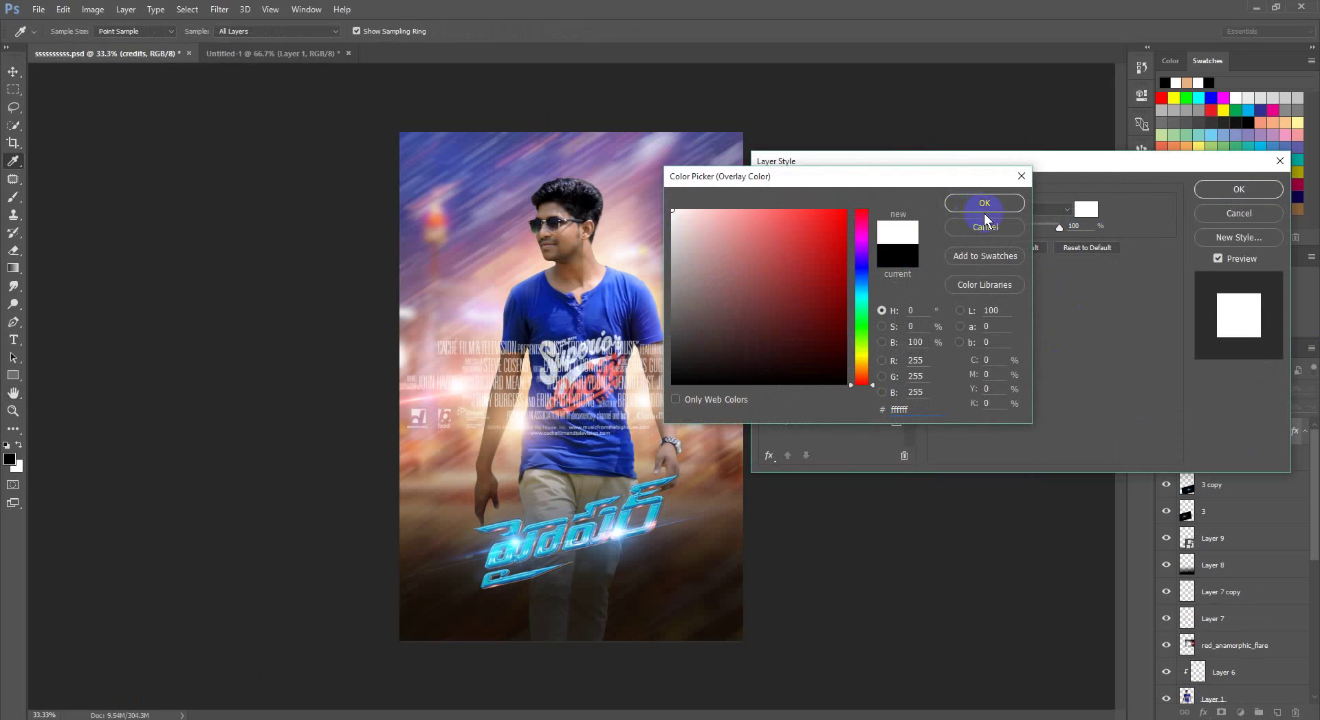
click(1238, 189)
key(v)
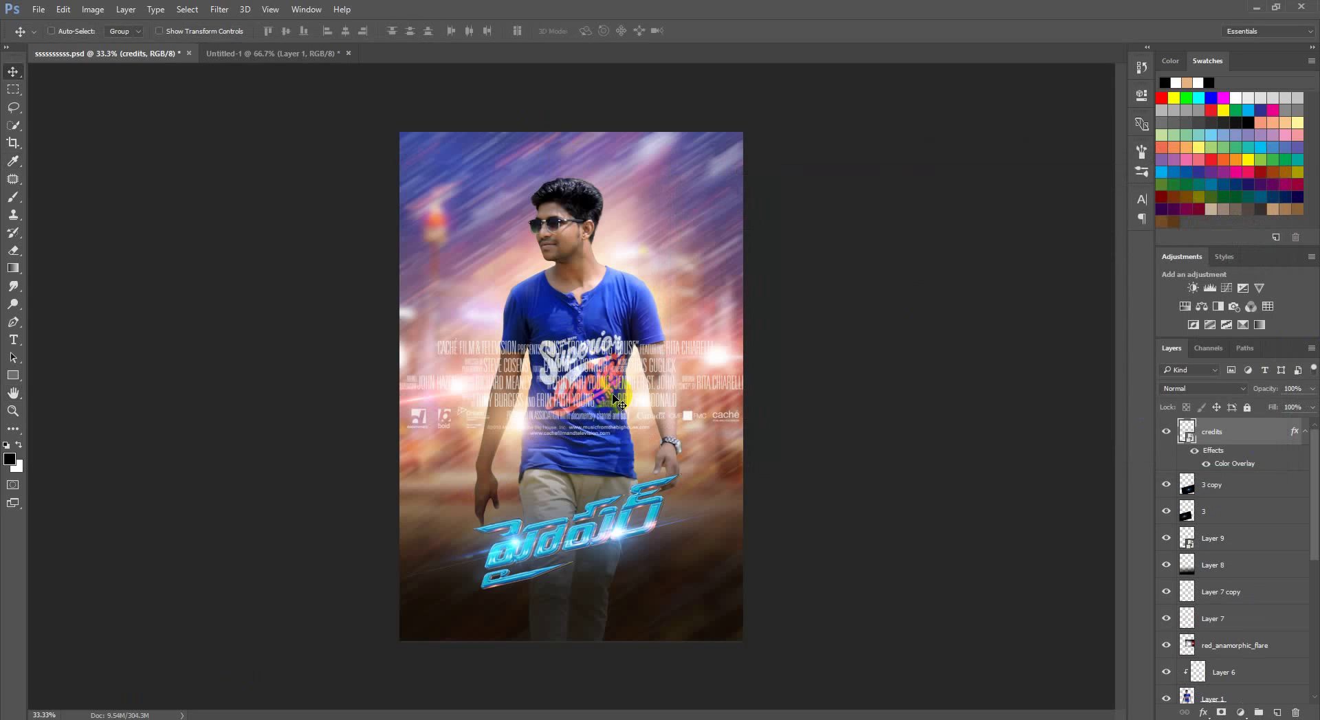
drag(611, 399, 606, 591)
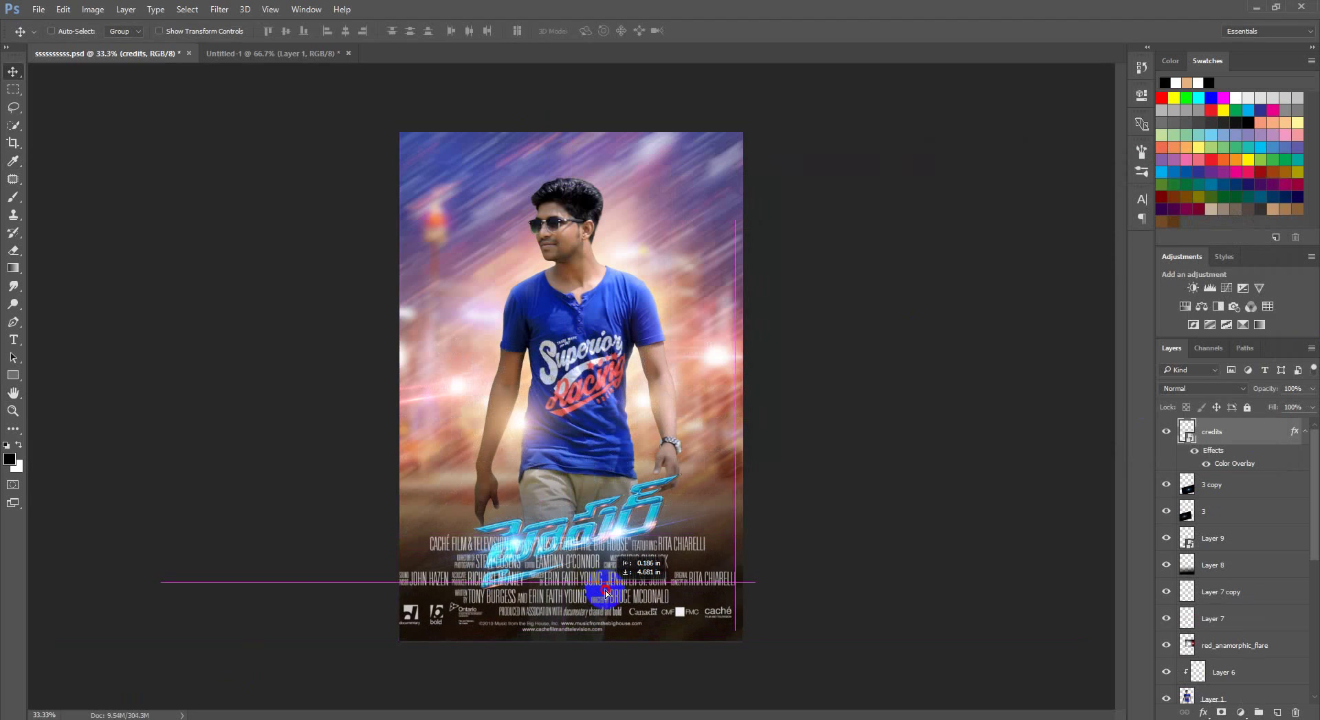
Bring the credits block up to mid-poster and rasterize its layer
drag(606, 591, 539, 359)
click(13, 90)
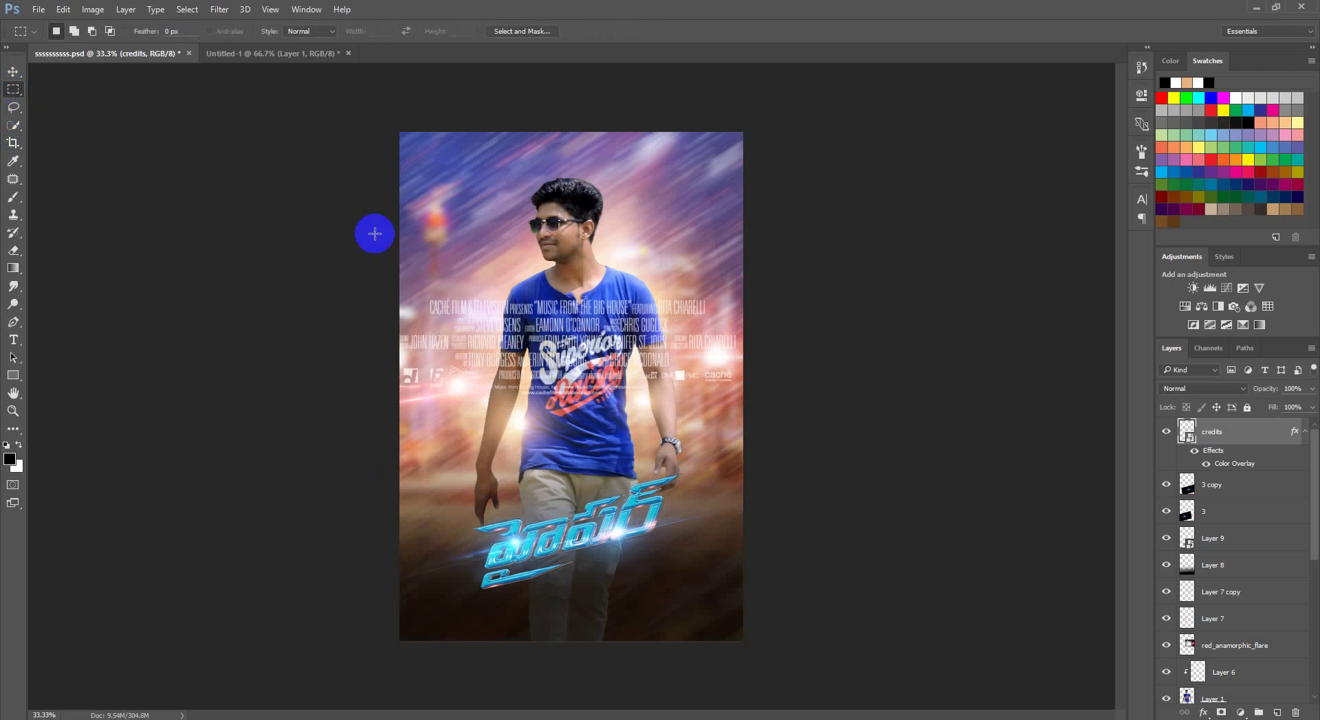
right_click(1258, 434)
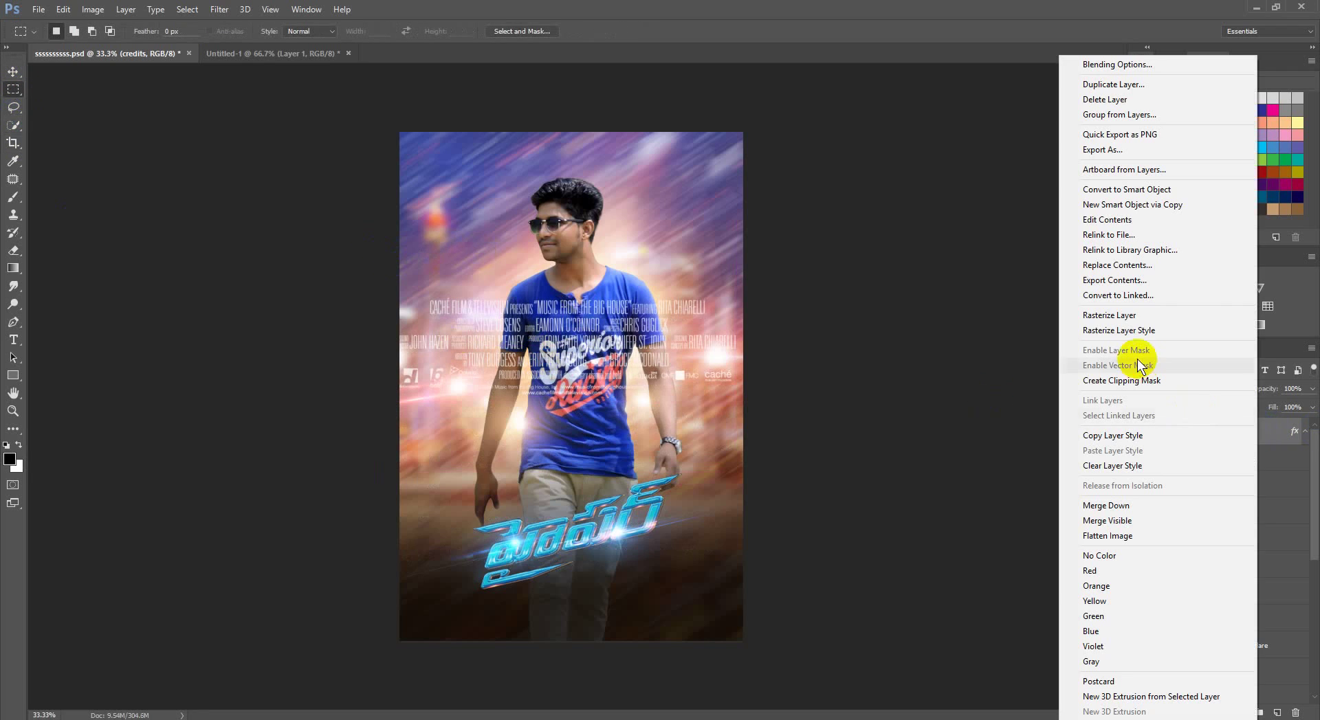
click(1107, 315)
Delete the credits' top lines and move the remaining block to the bottom edge
drag(400, 264, 726, 333)
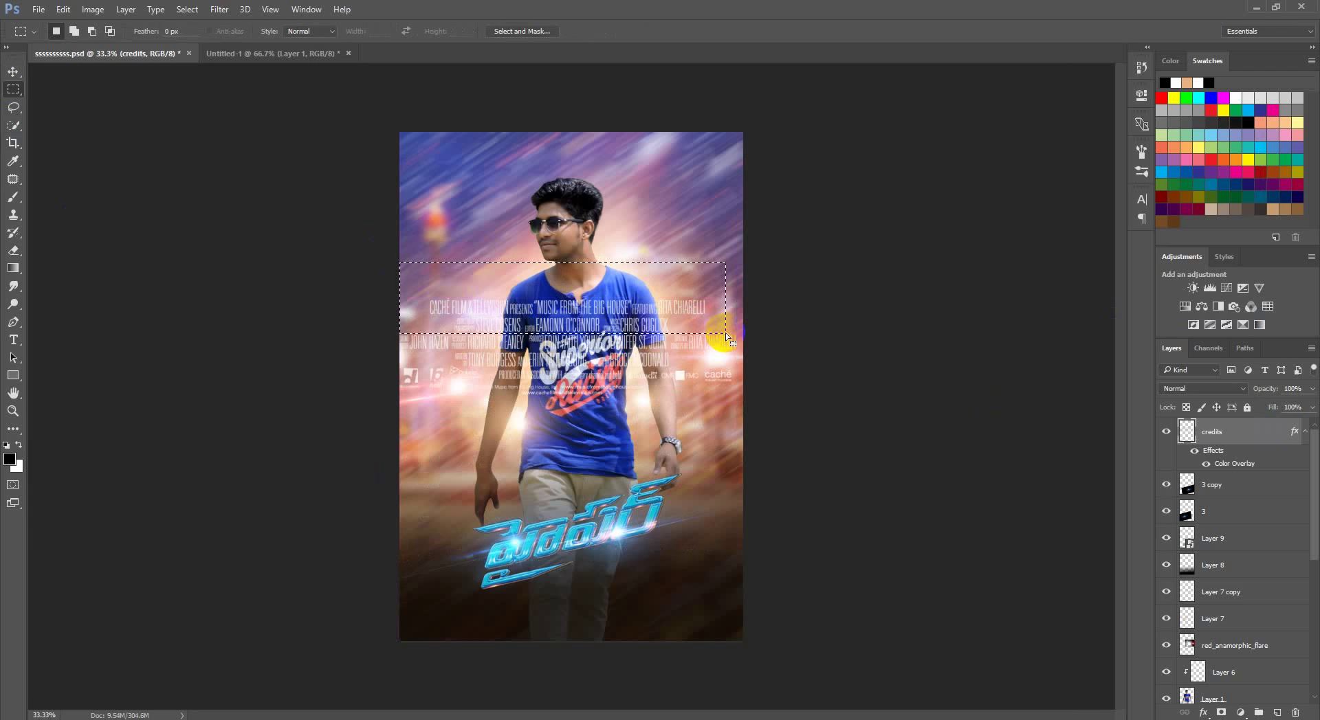
key(Delete)
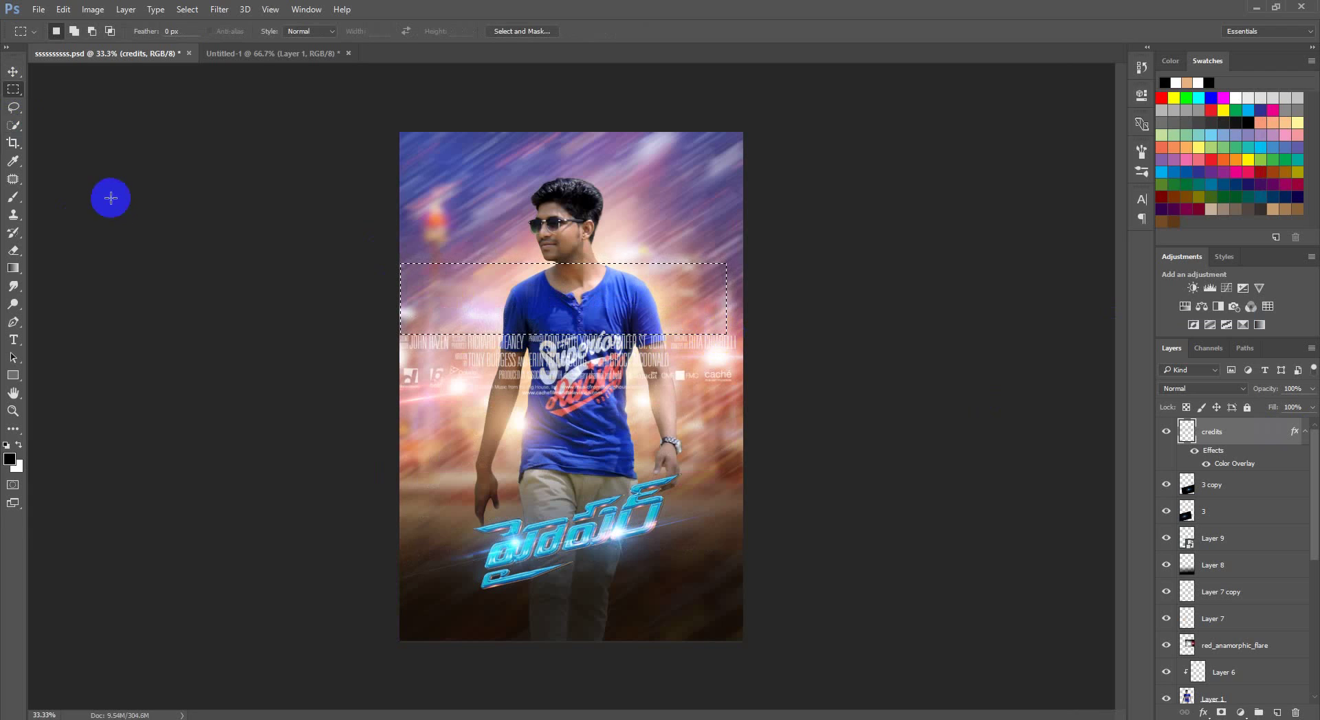
key(ctrl+d)
click(13, 70)
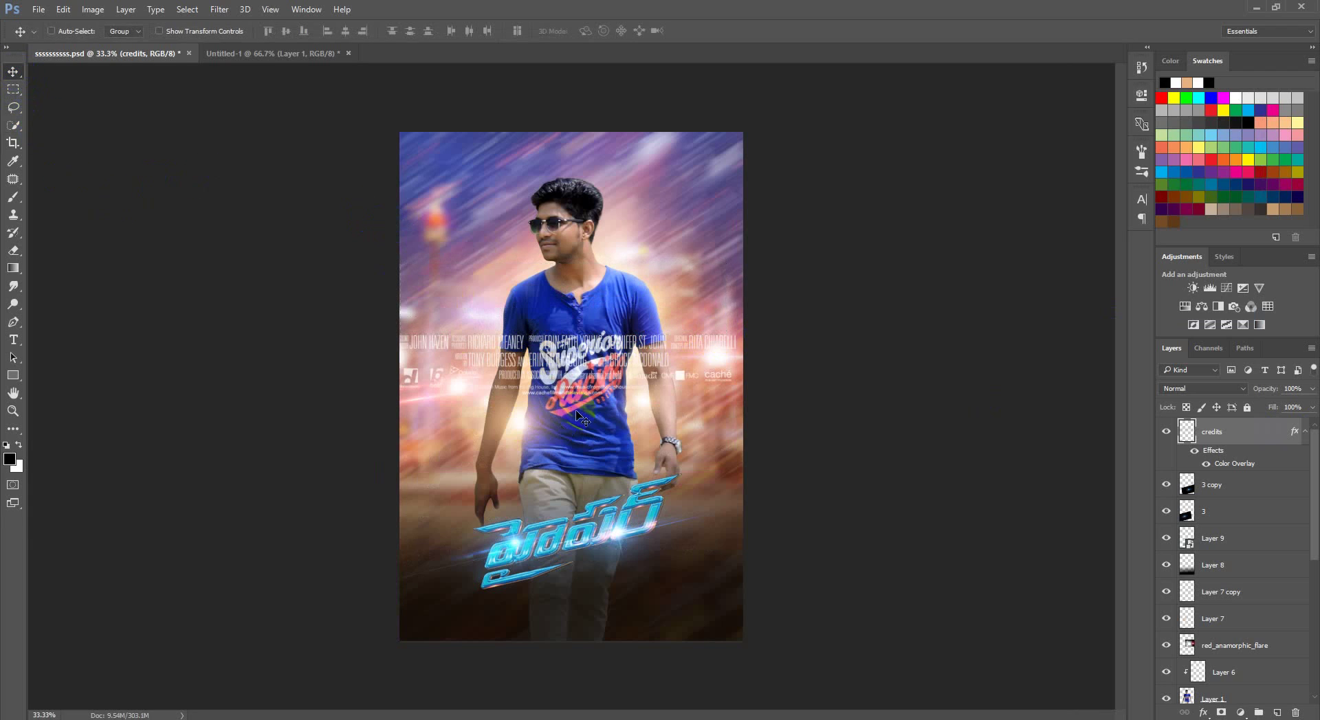
drag(589, 371, 595, 614)
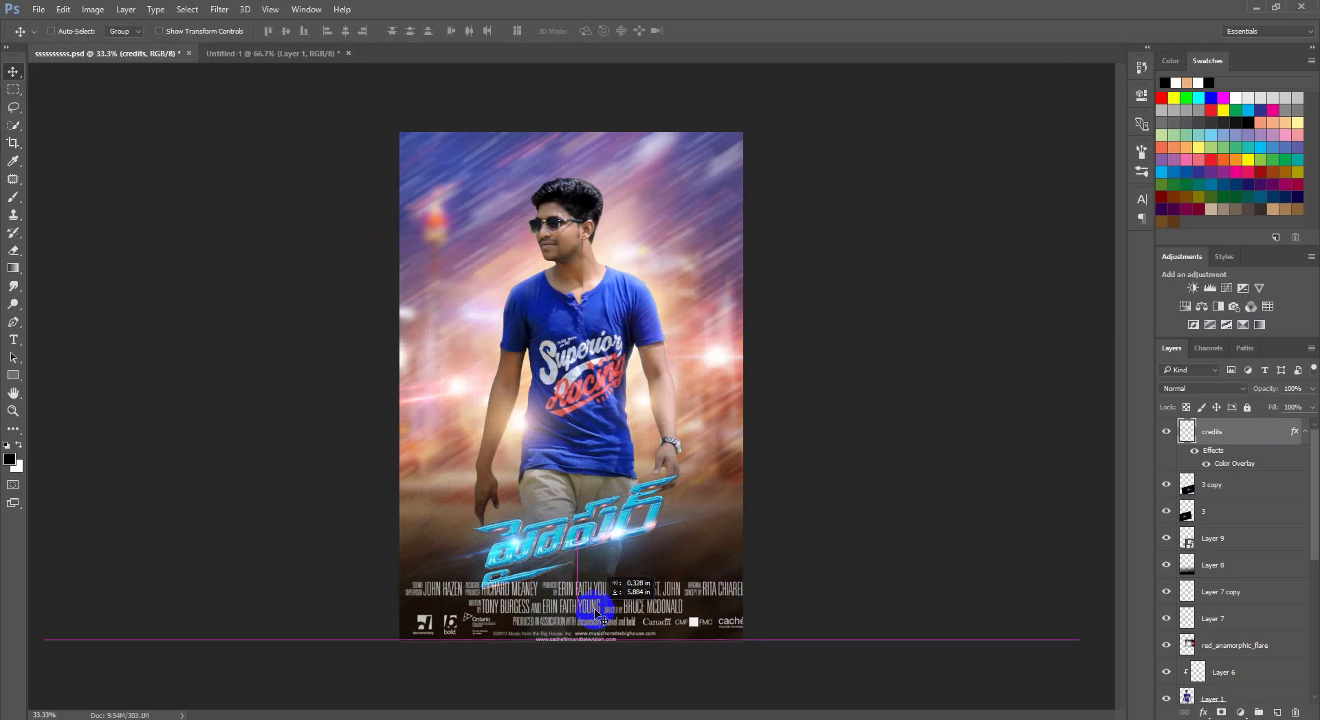
key(ctrl+t)
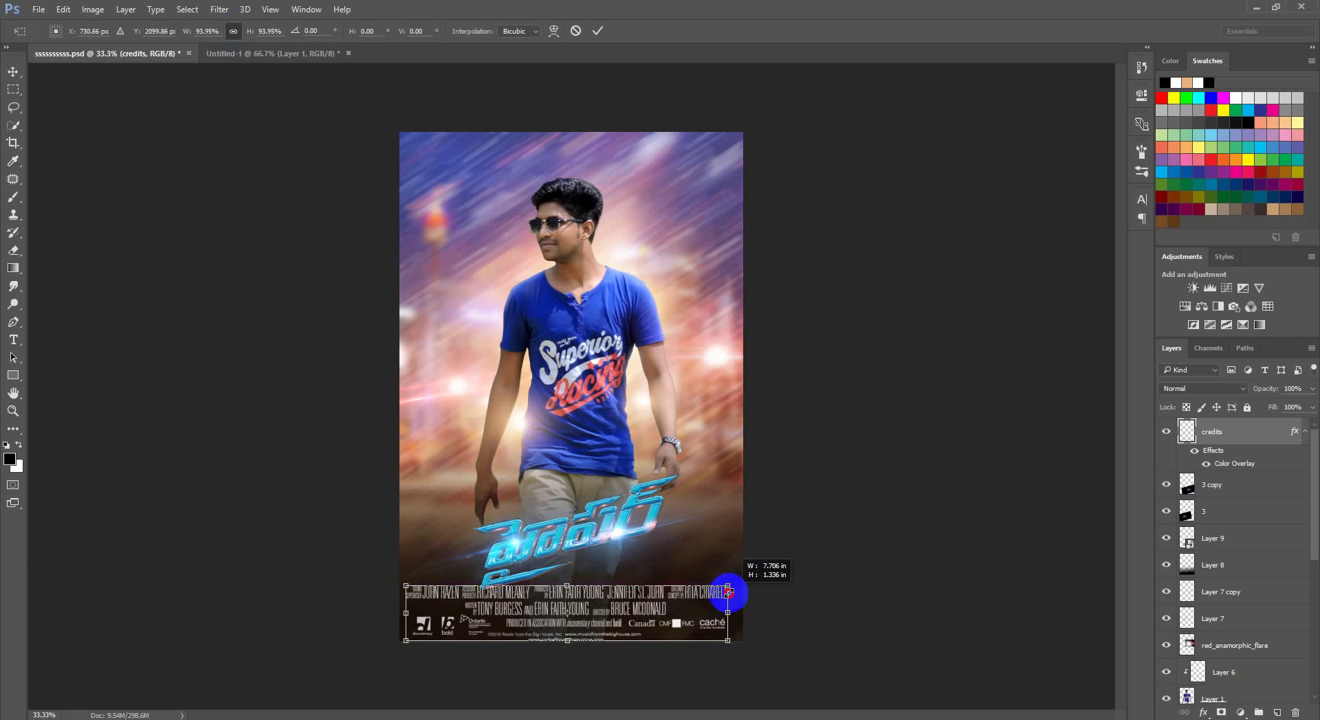
Try shrinking and tilting the credits block, then cancel the transform
mouse_move(747, 585)
mouse_down()
mouse_move(715, 595)
mouse_move(753, 568)
mouse_up()
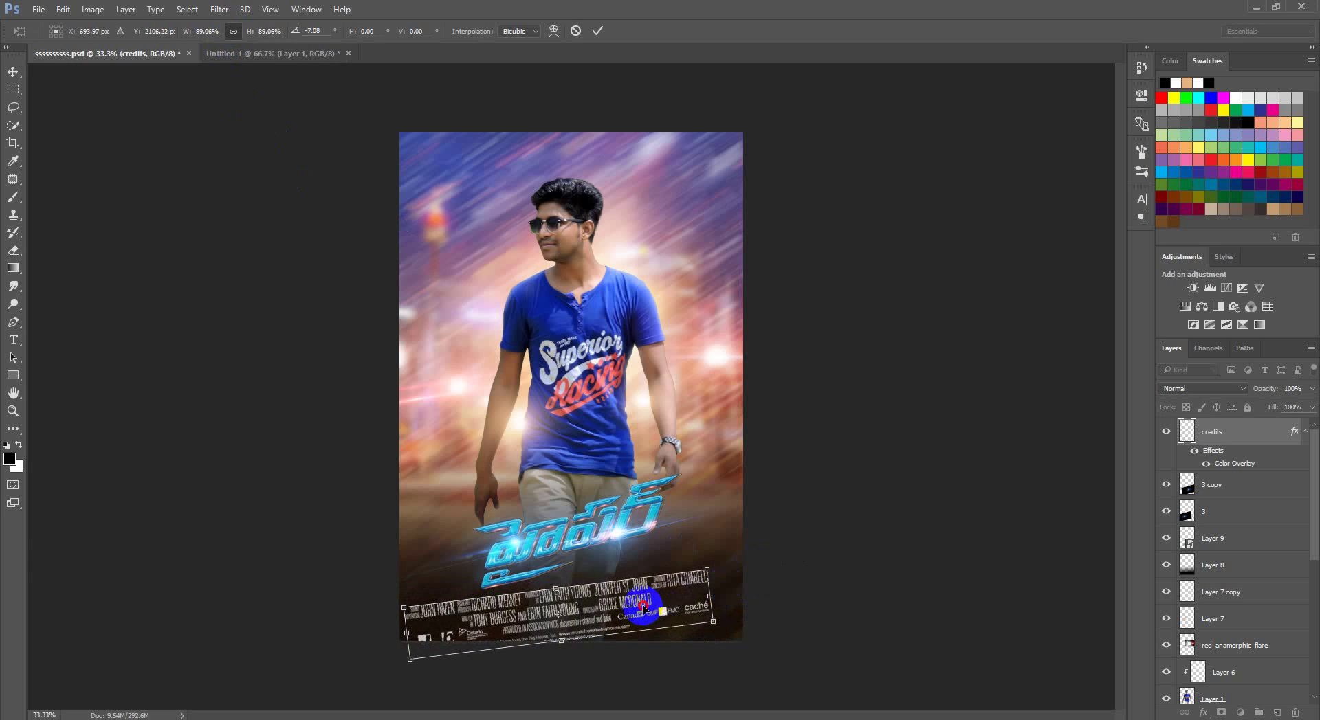
drag(638, 558, 654, 542)
drag(757, 559, 759, 549)
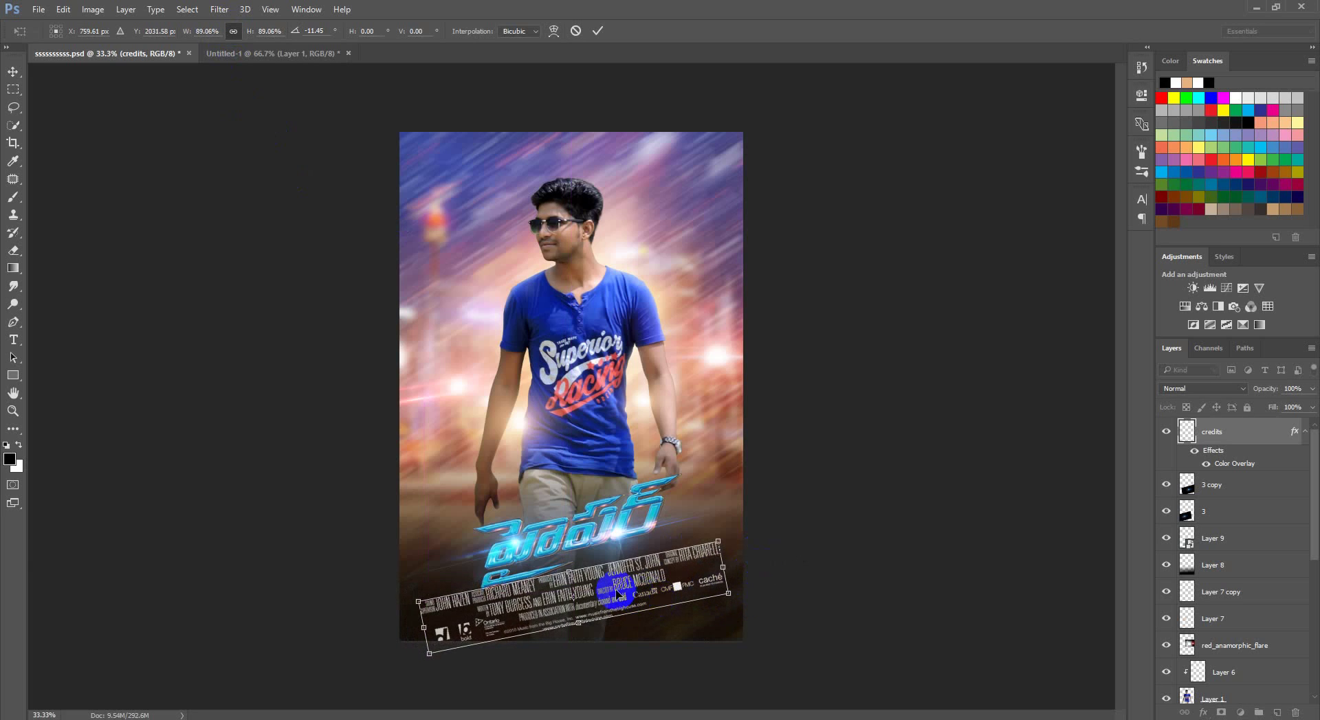
drag(616, 595, 631, 592)
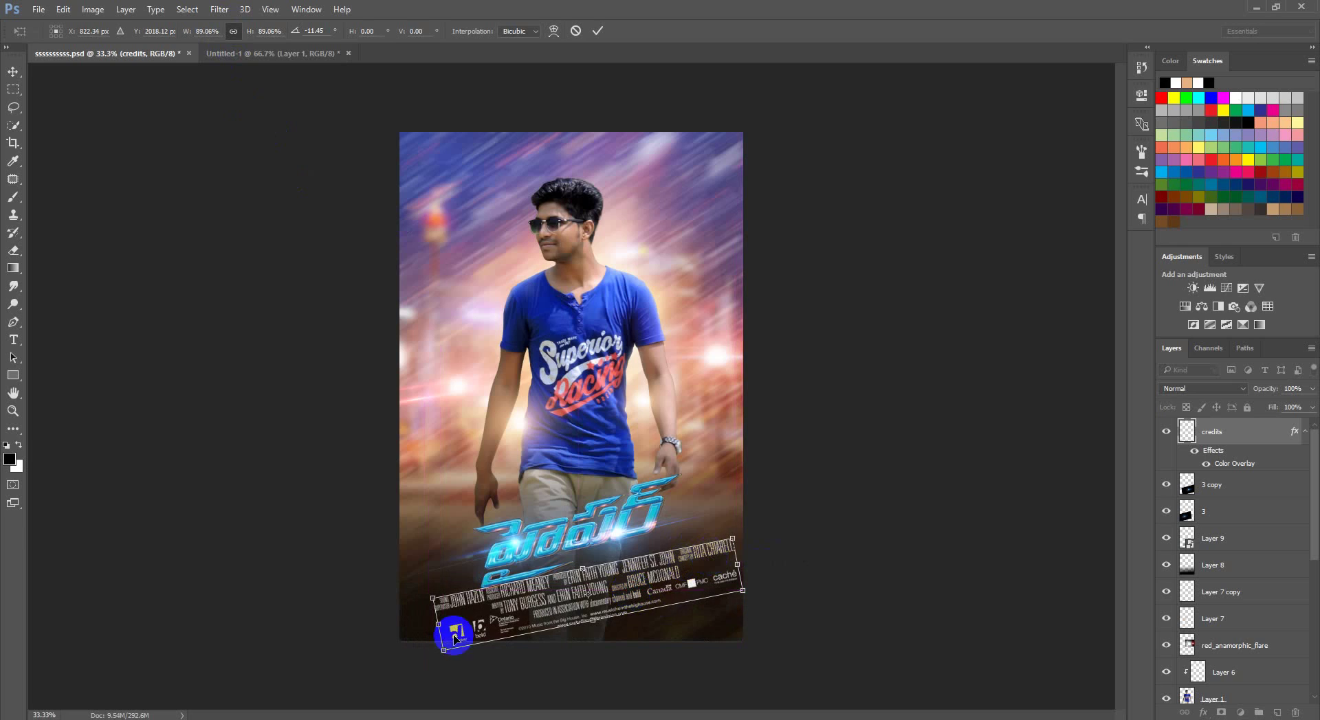
drag(442, 653, 471, 639)
key(Escape)
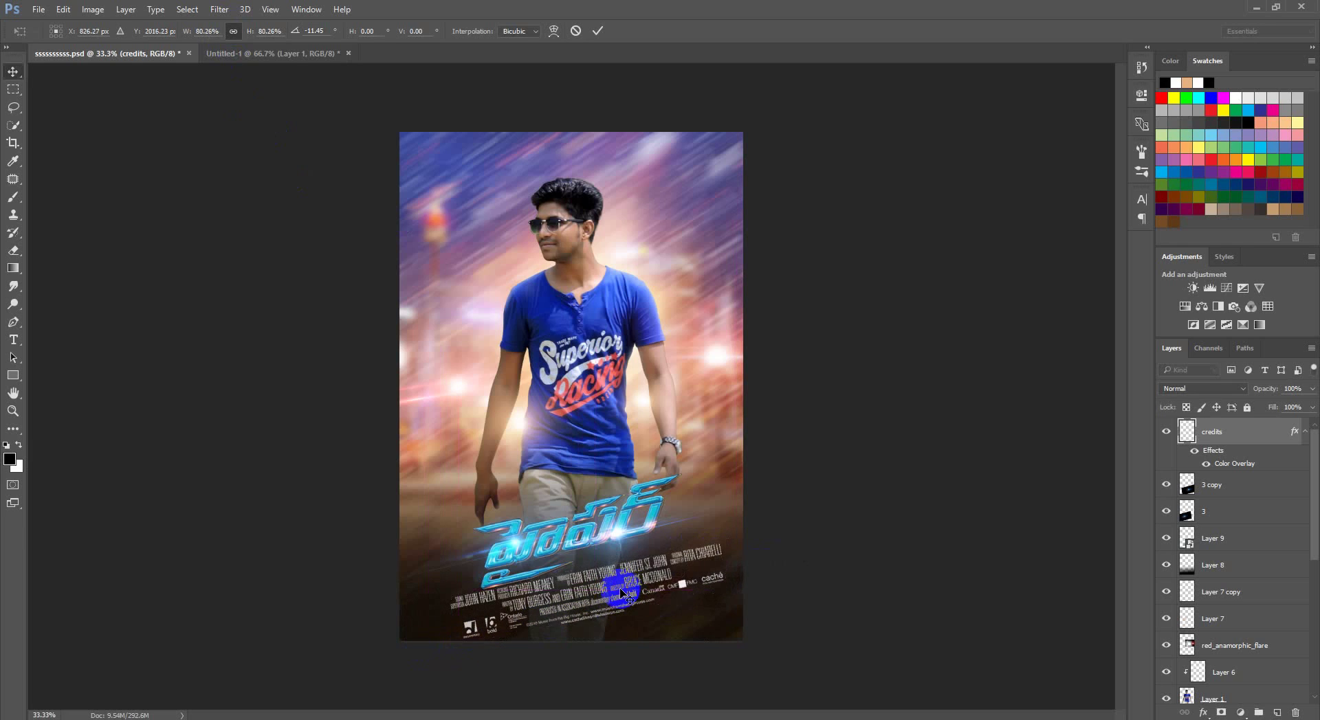
Rotate the credits block about -3° beneath the blue title and commit it
key(ctrl+t)
drag(740, 585, 757, 558)
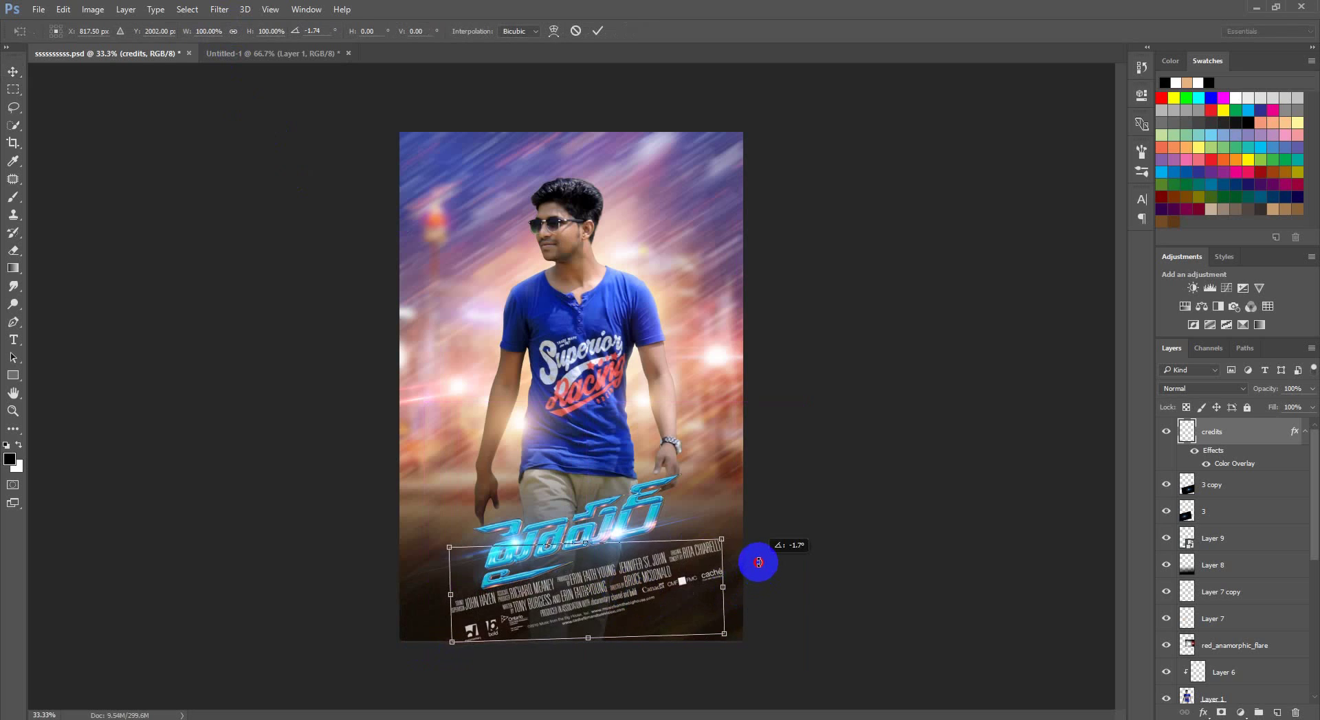
double_click(673, 595)
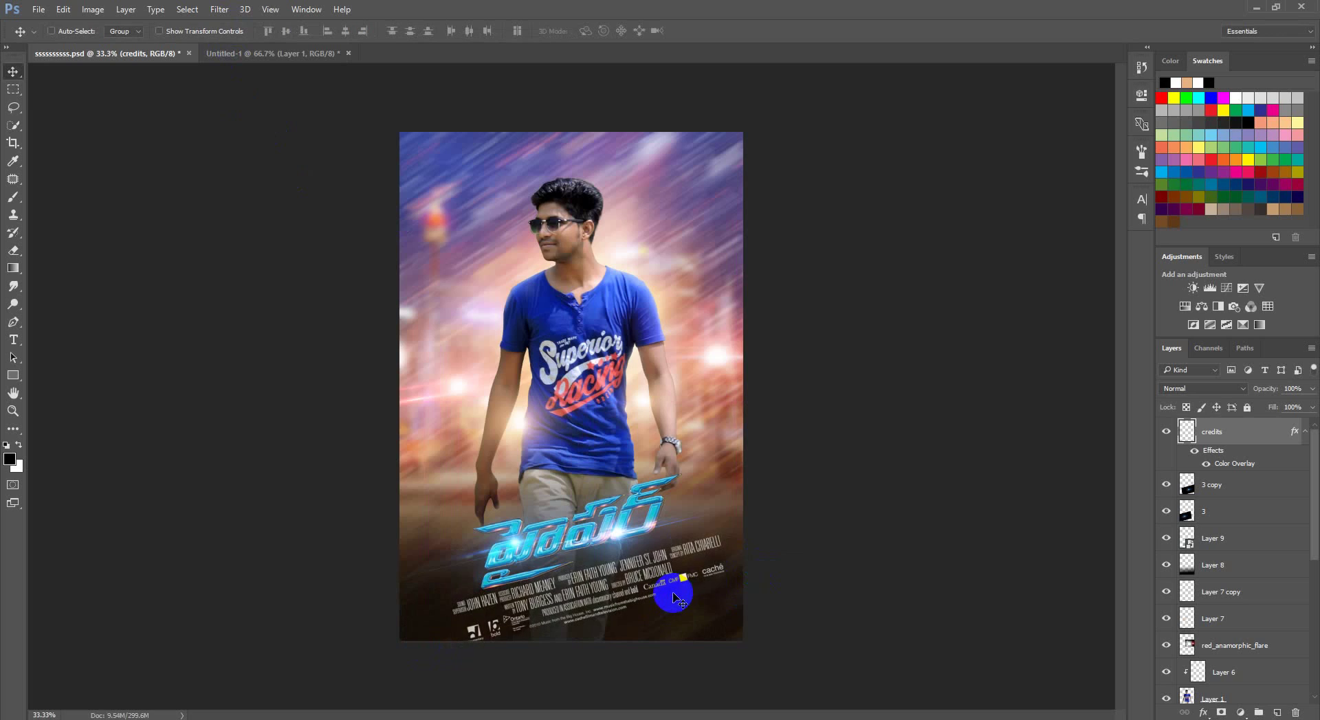
drag(672, 595, 672, 590)
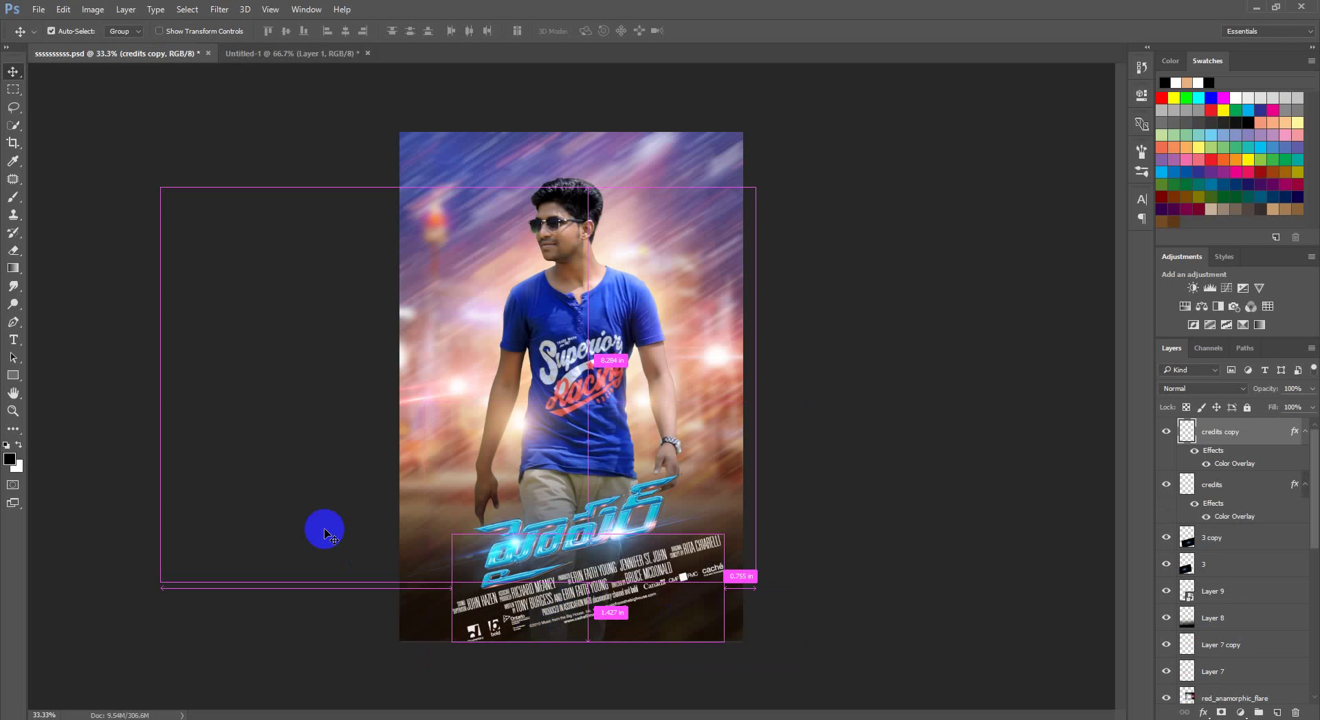
key(ctrl+z)
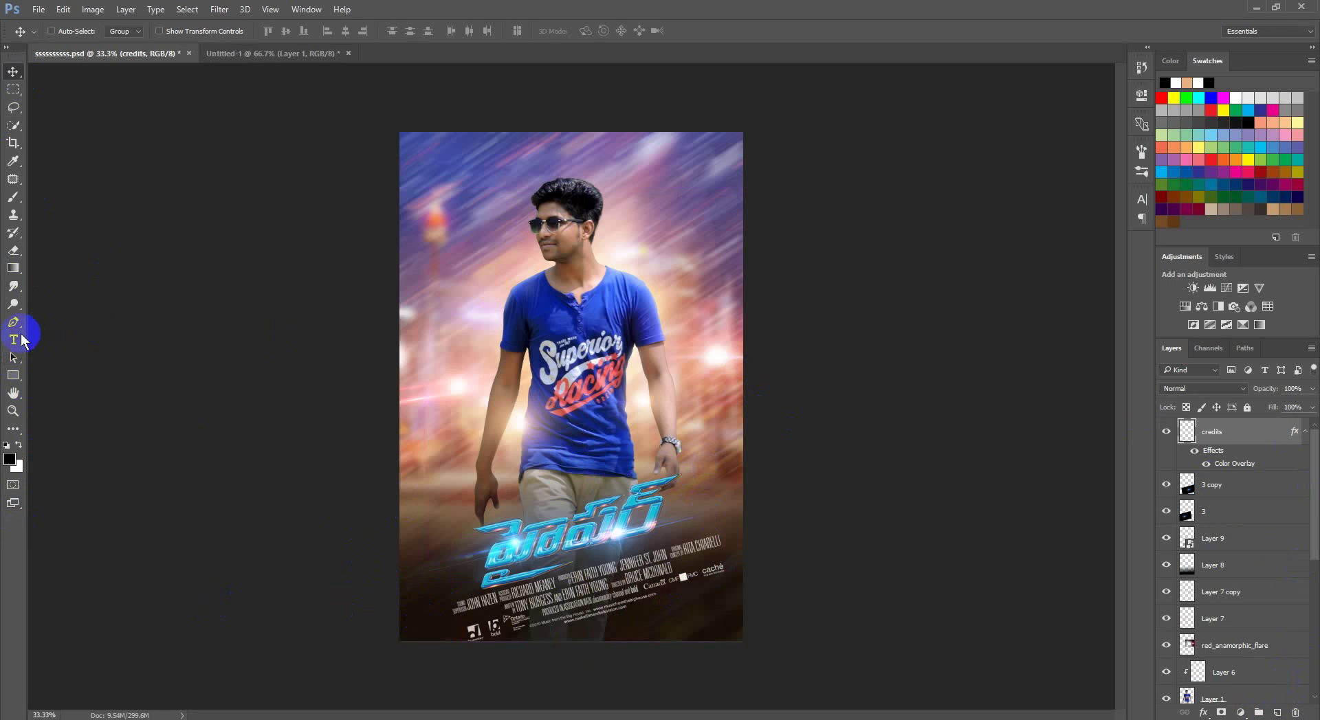
Add an EDET text layer on the poster and size it to 60 pt
click(14, 339)
click(436, 365)
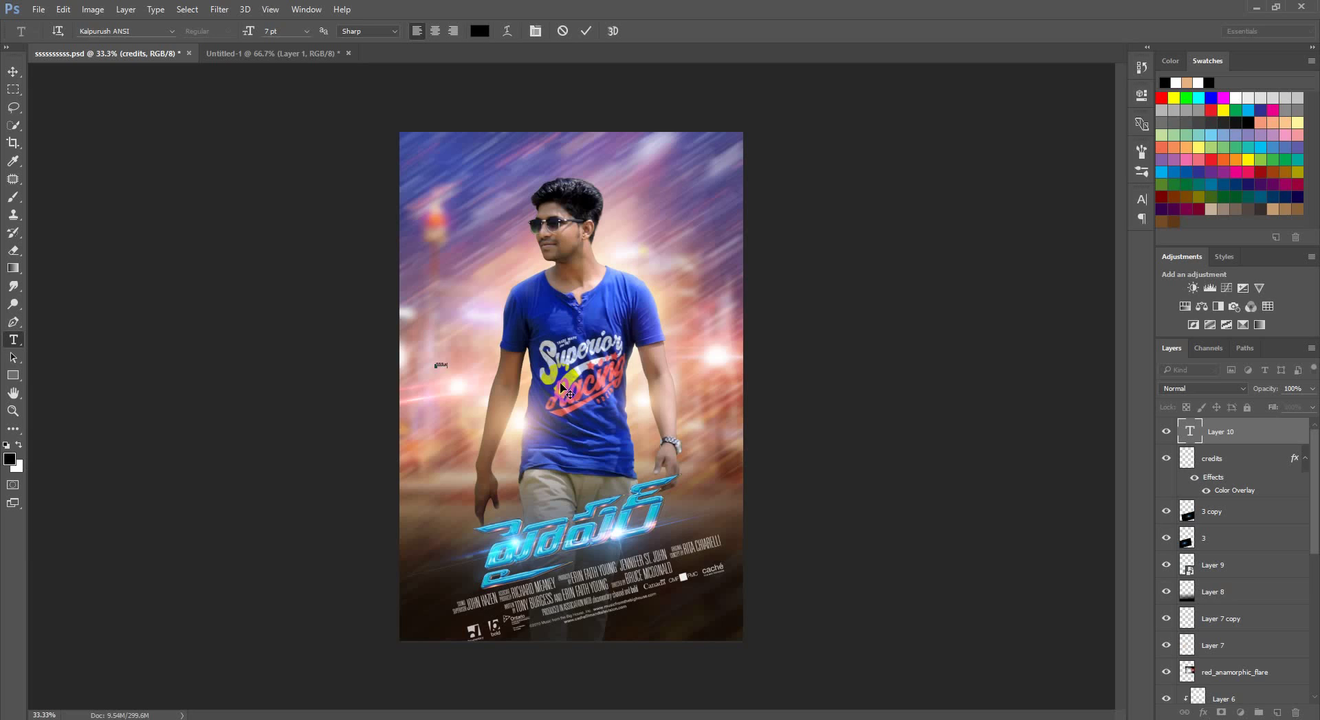
double_click(450, 366)
mouse_move(250, 31)
mouse_down()
mouse_move(305, 59)
mouse_move(206, 41)
mouse_up()
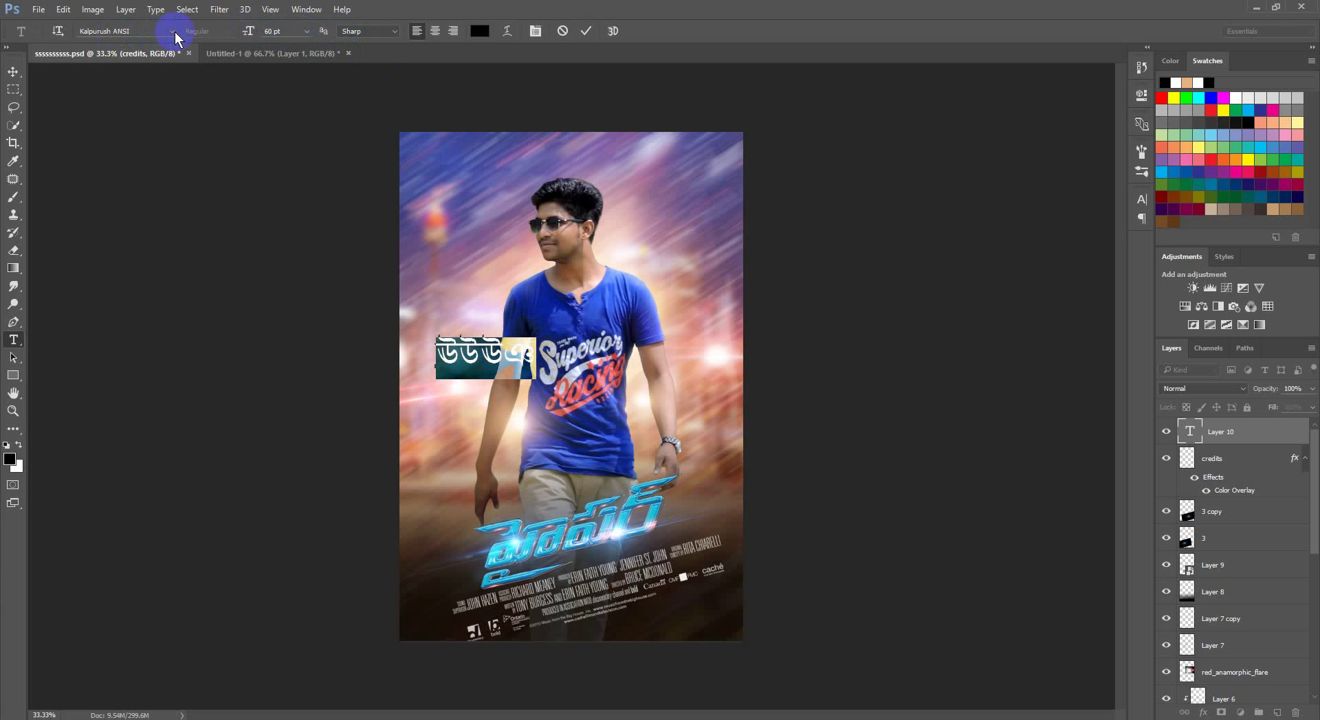
Set EDET to Roboto Light and move it to the poster's top-left corner
click(146, 33)
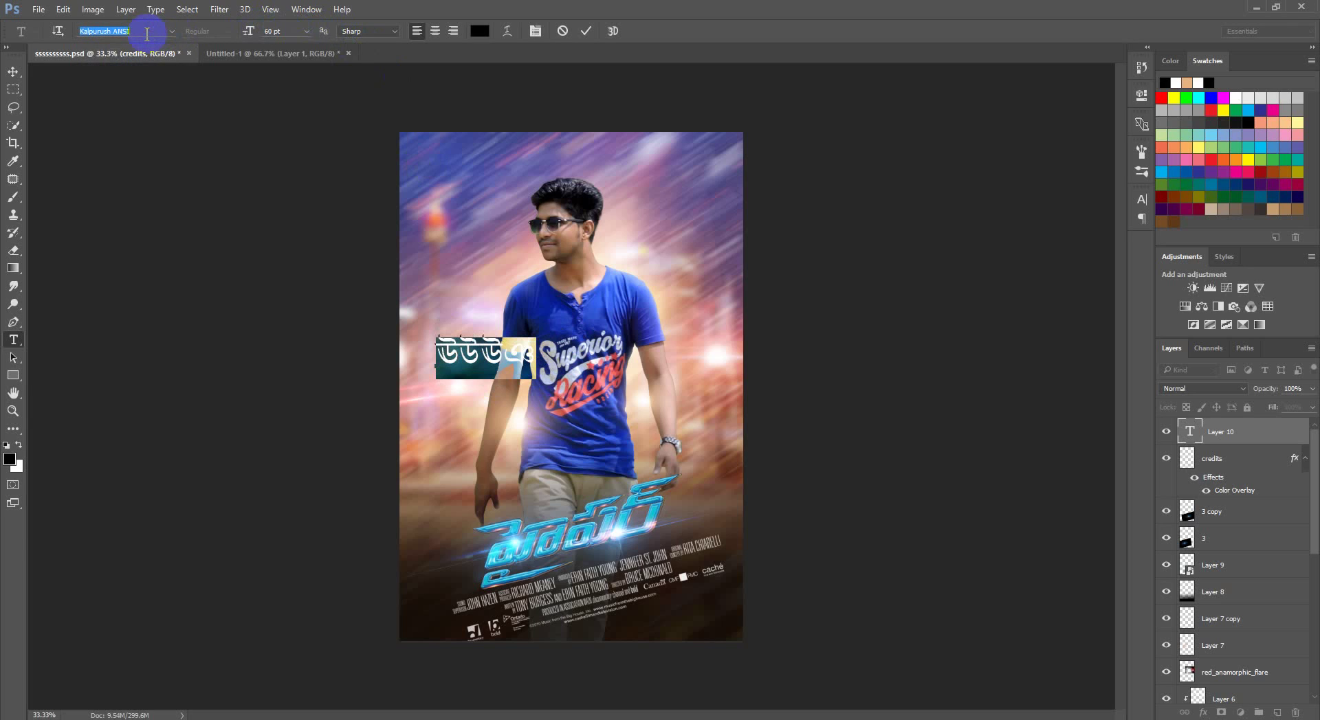
text(ro)
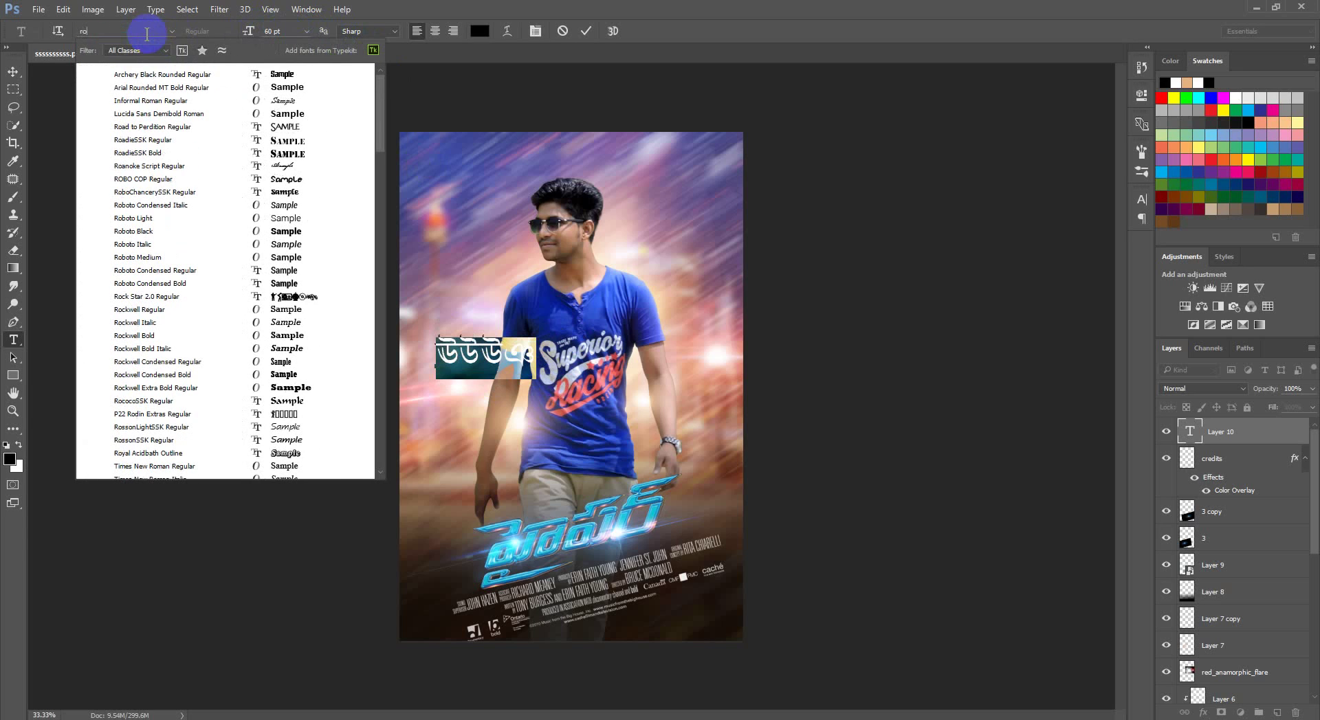
text(bo)
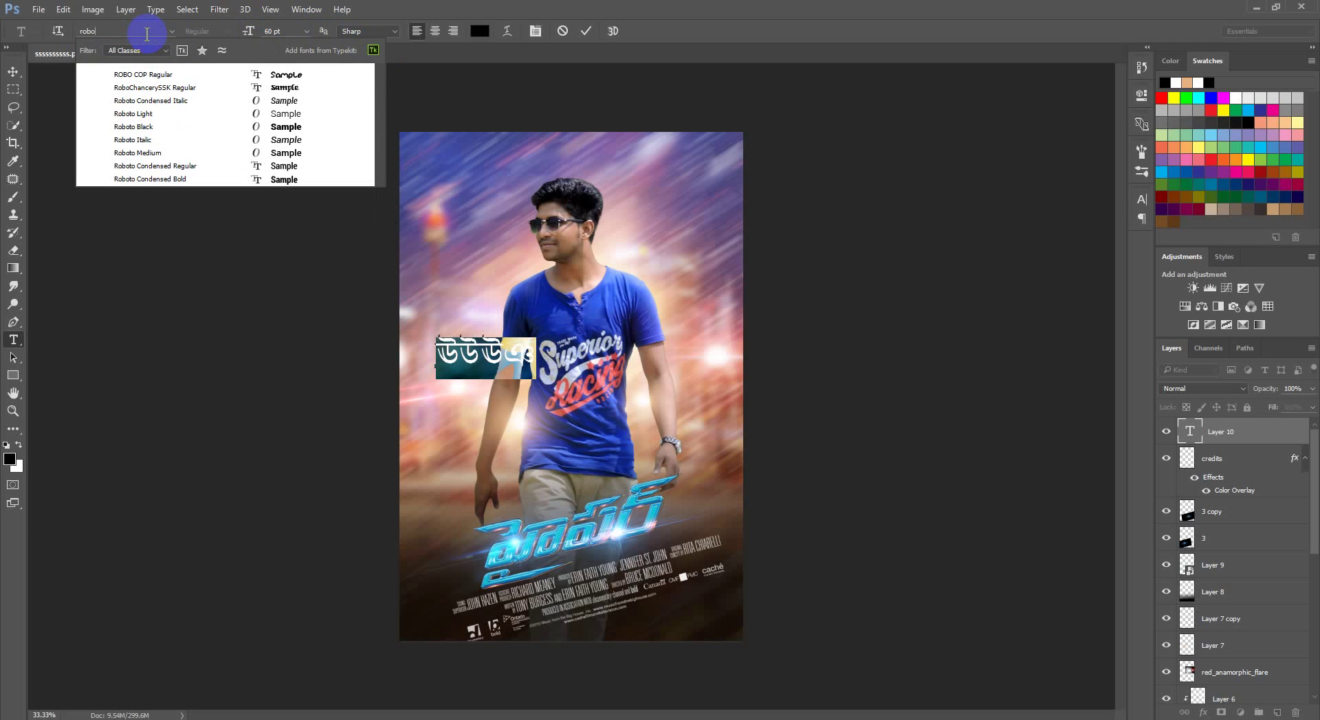
text(t)
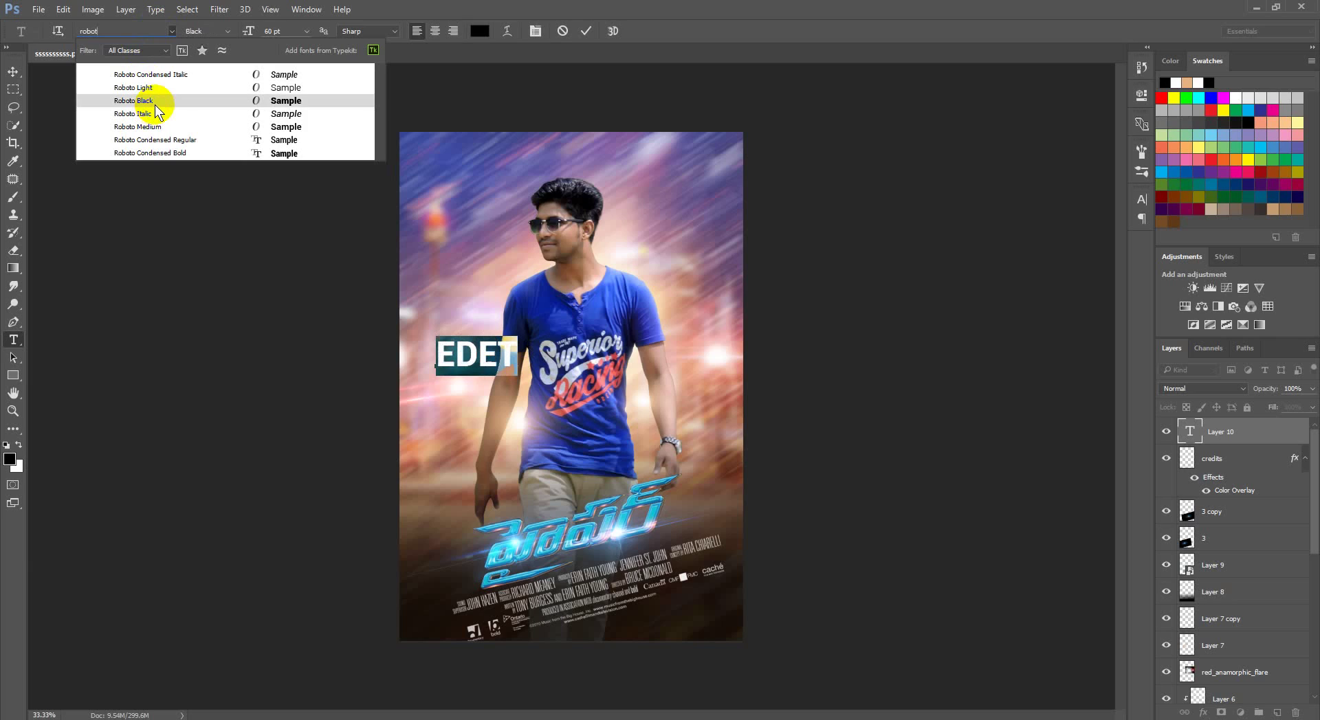
click(155, 104)
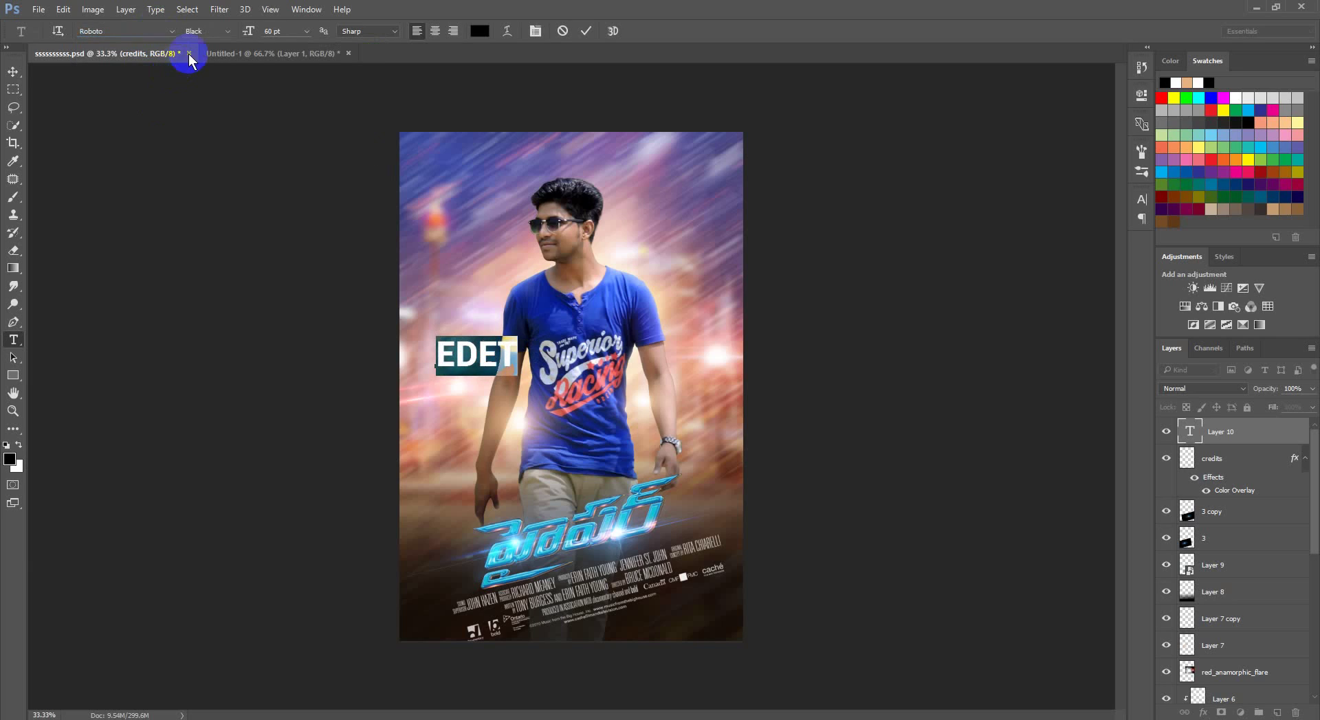
click(226, 31)
click(236, 56)
click(519, 356)
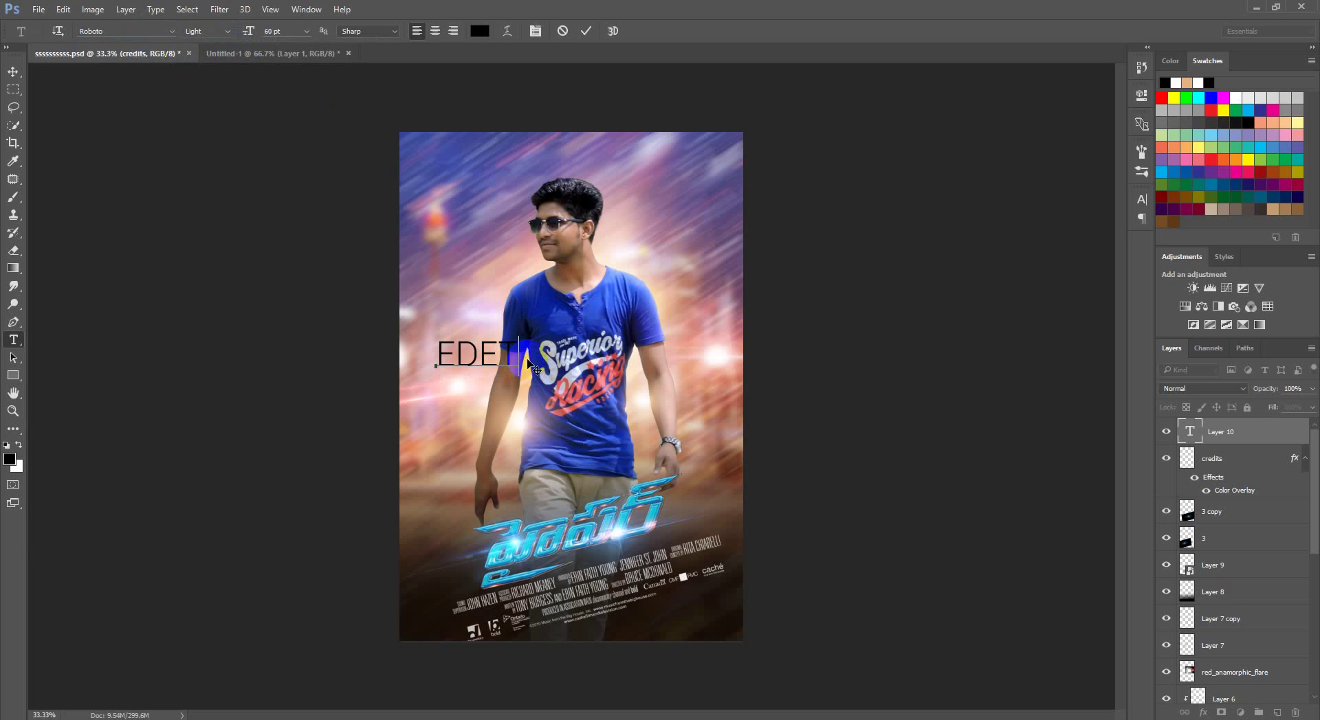
mouse_move(475, 389)
mouse_down()
mouse_move(465, 195)
mouse_move(460, 204)
mouse_up()
drag(502, 163, 495, 162)
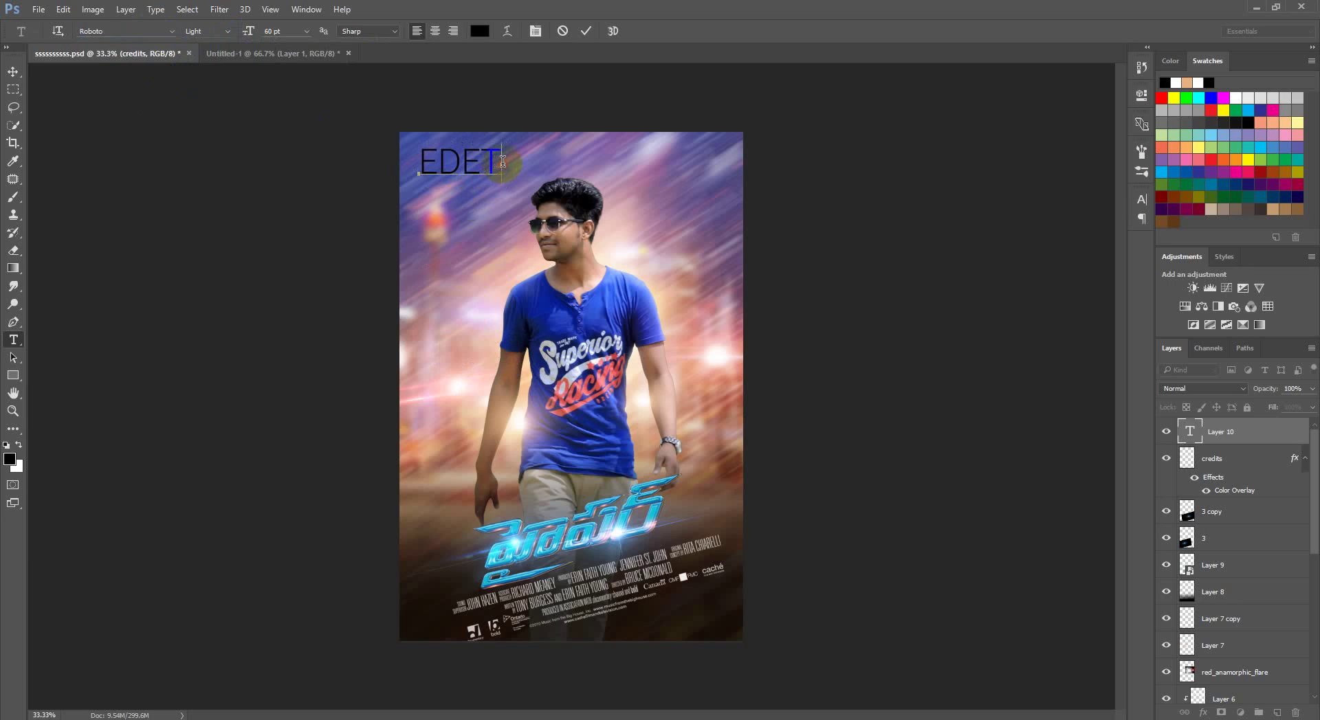
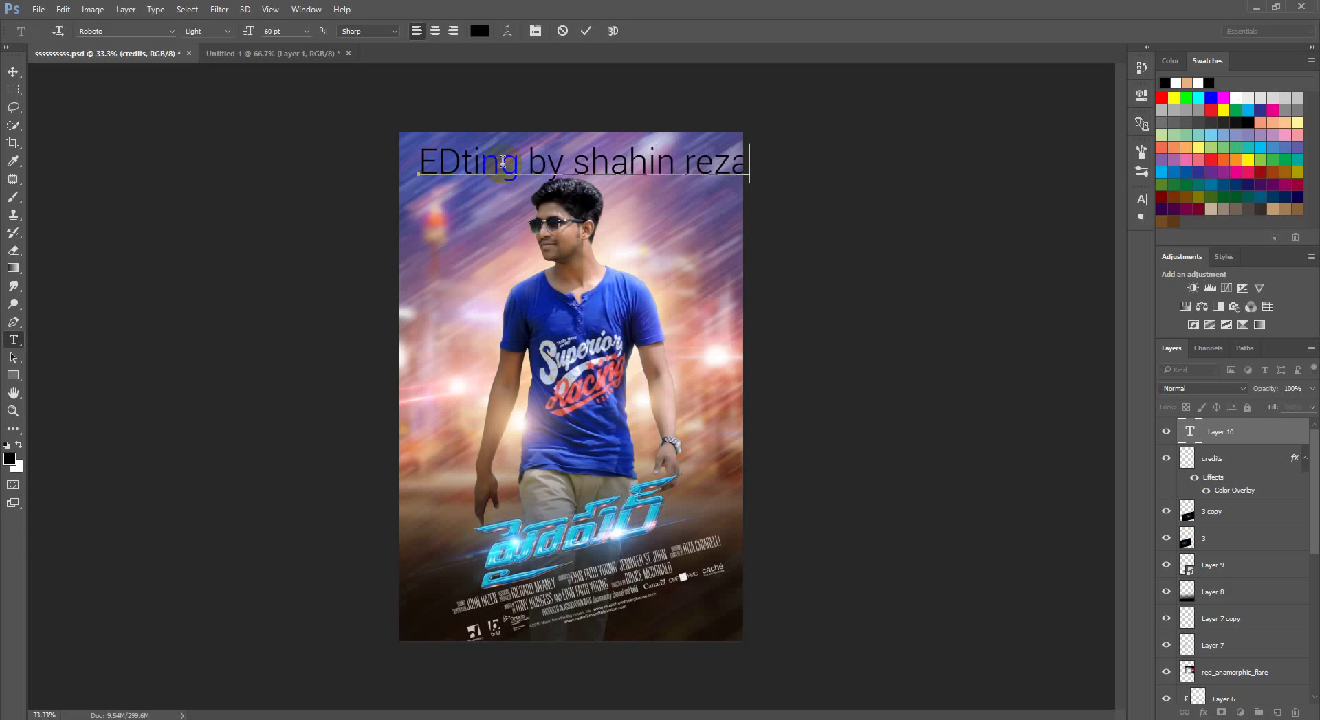
Select the whole credit text, switch it to All Caps and start shrinking its size
drag(503, 162, 482, 171)
key(ctrl+a)
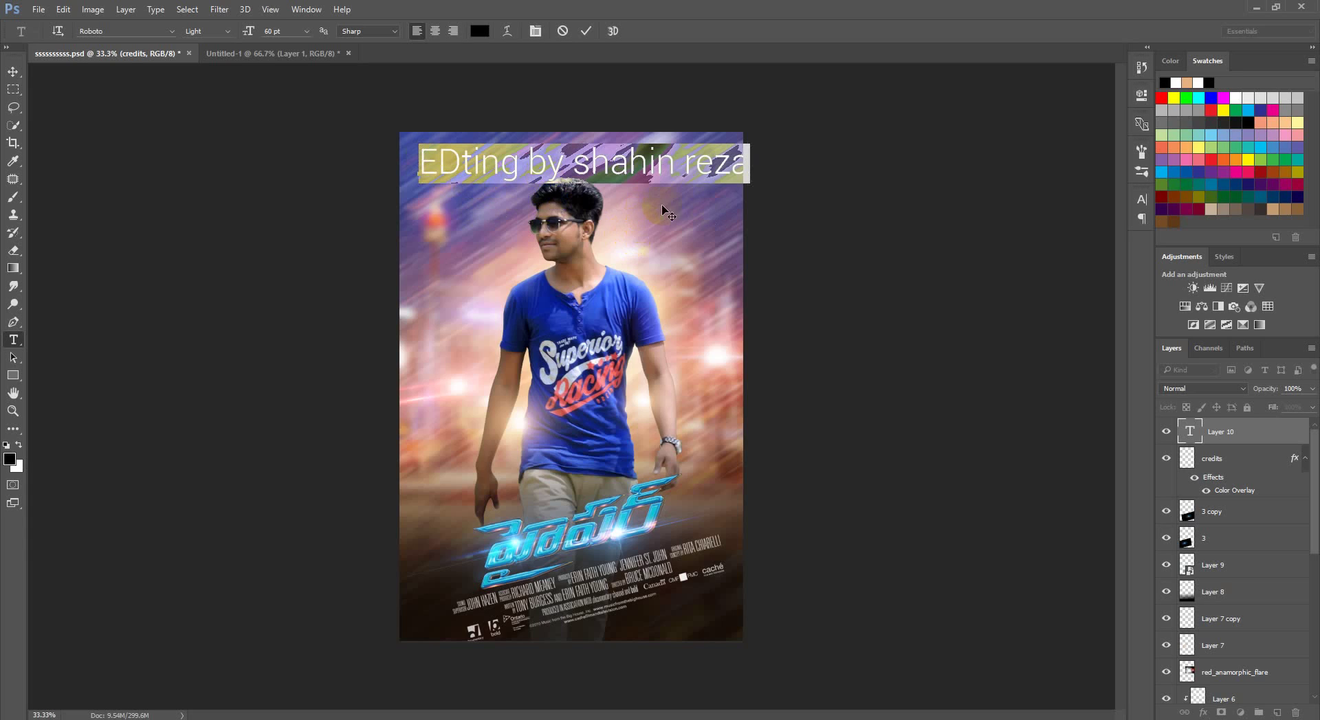
click(1143, 205)
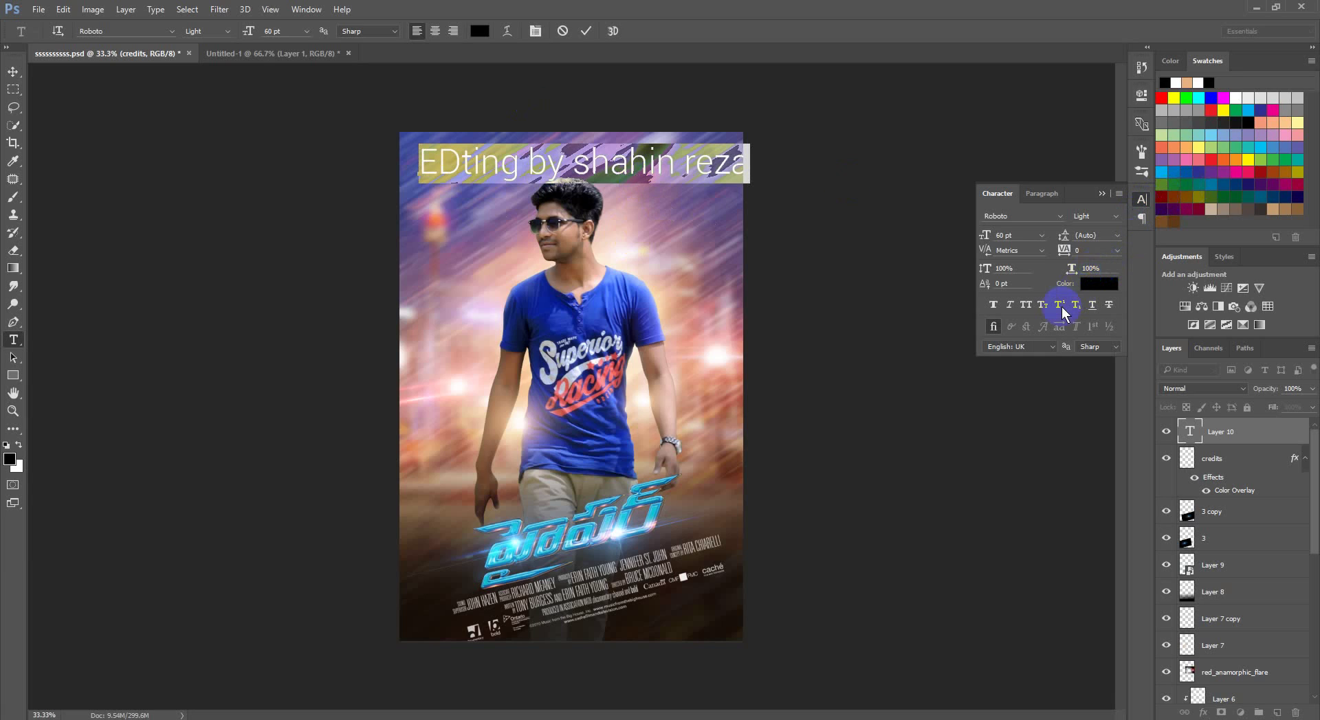
click(1025, 304)
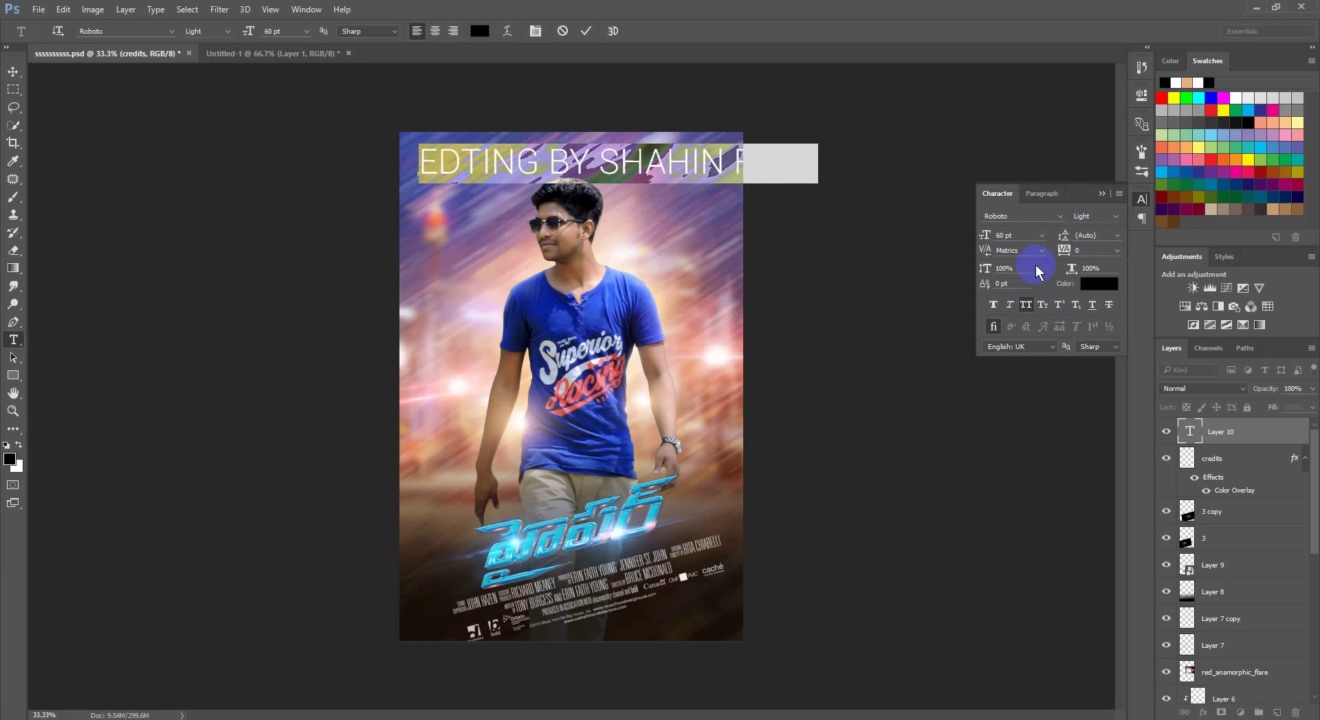
click(1103, 192)
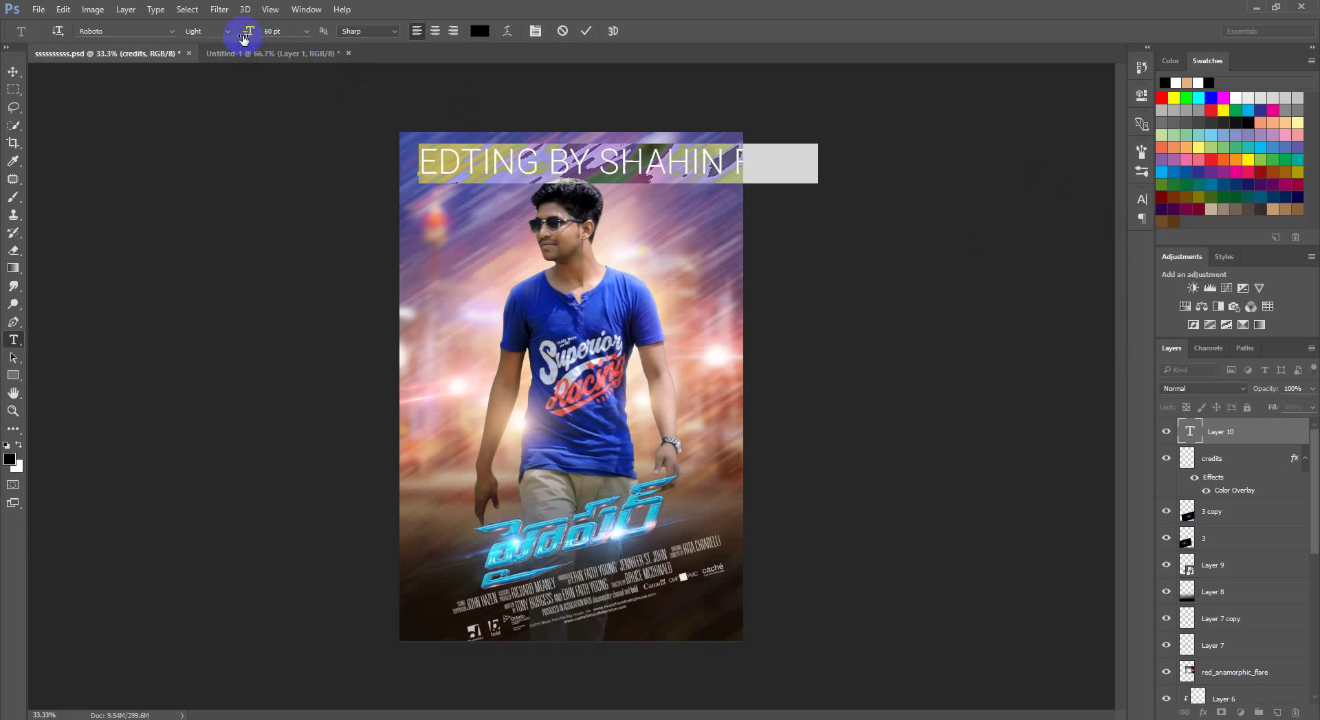
drag(248, 35, 221, 34)
Set the credit to 21 pt with 680 tracking, position it at the top, and commit
drag(490, 218, 521, 207)
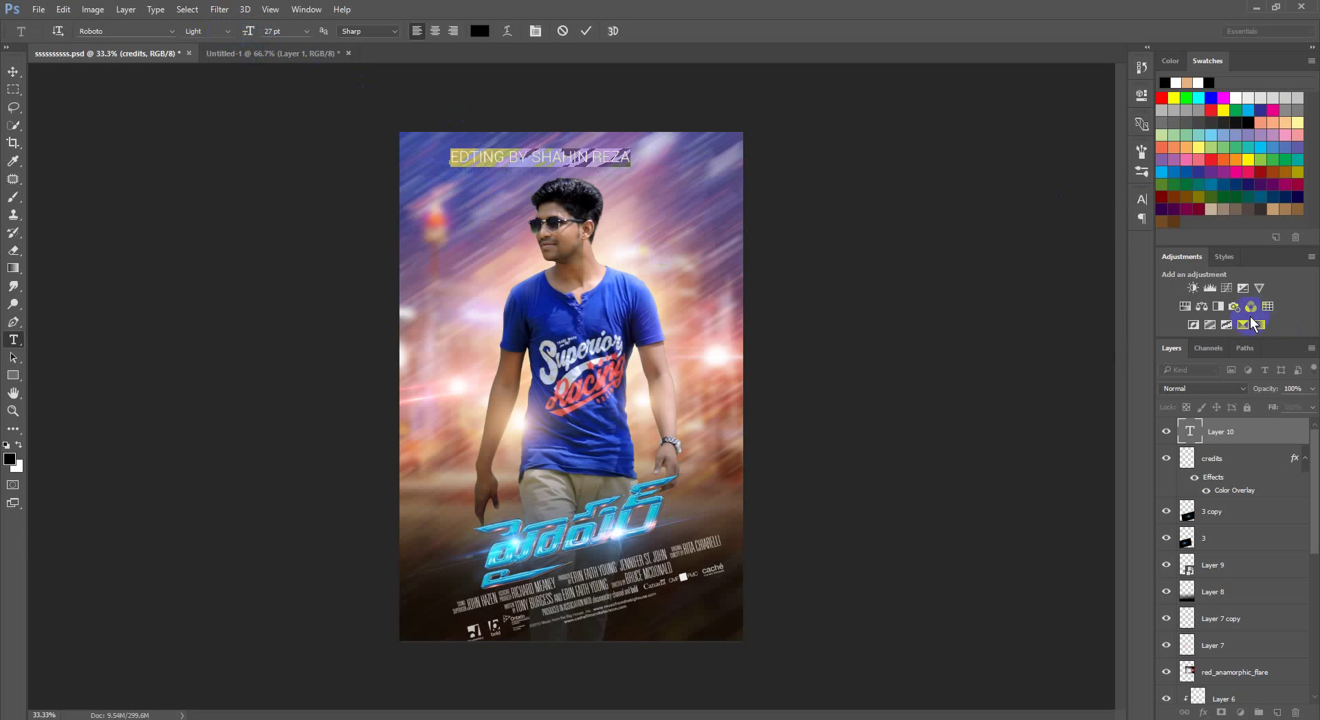
click(1141, 200)
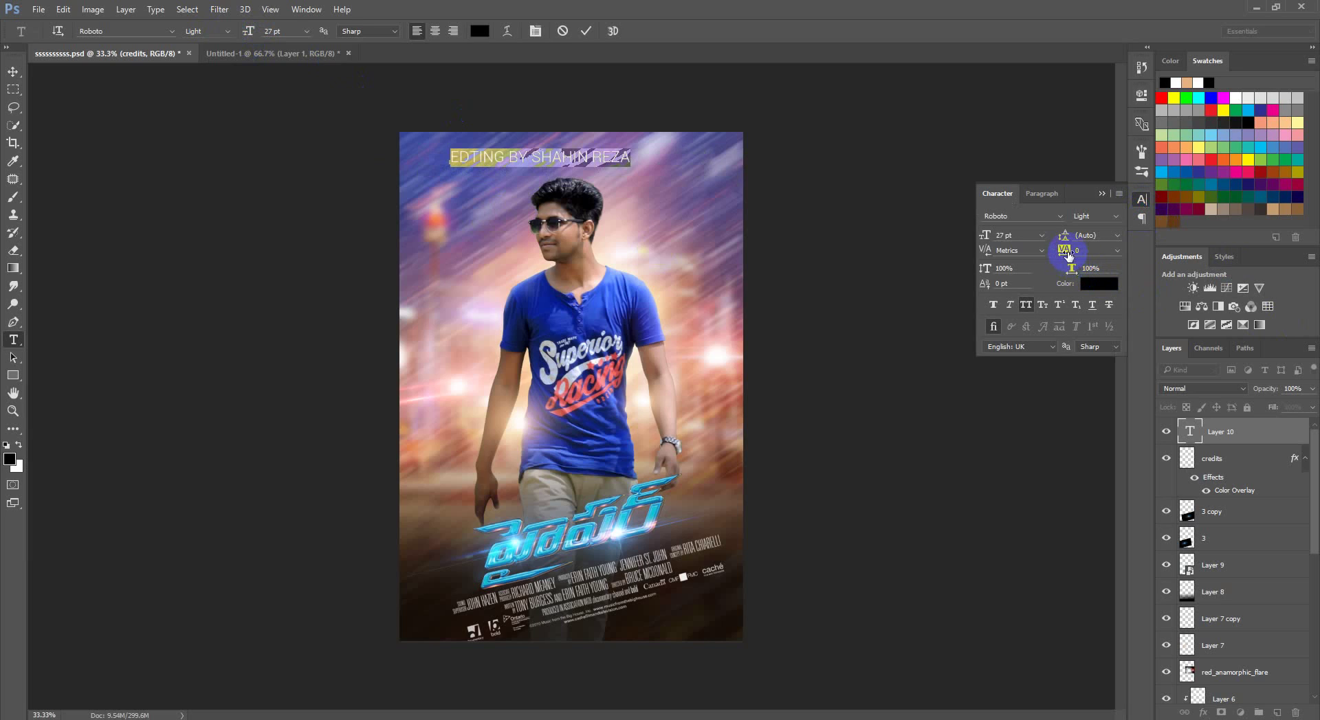
drag(1064, 251, 1083, 252)
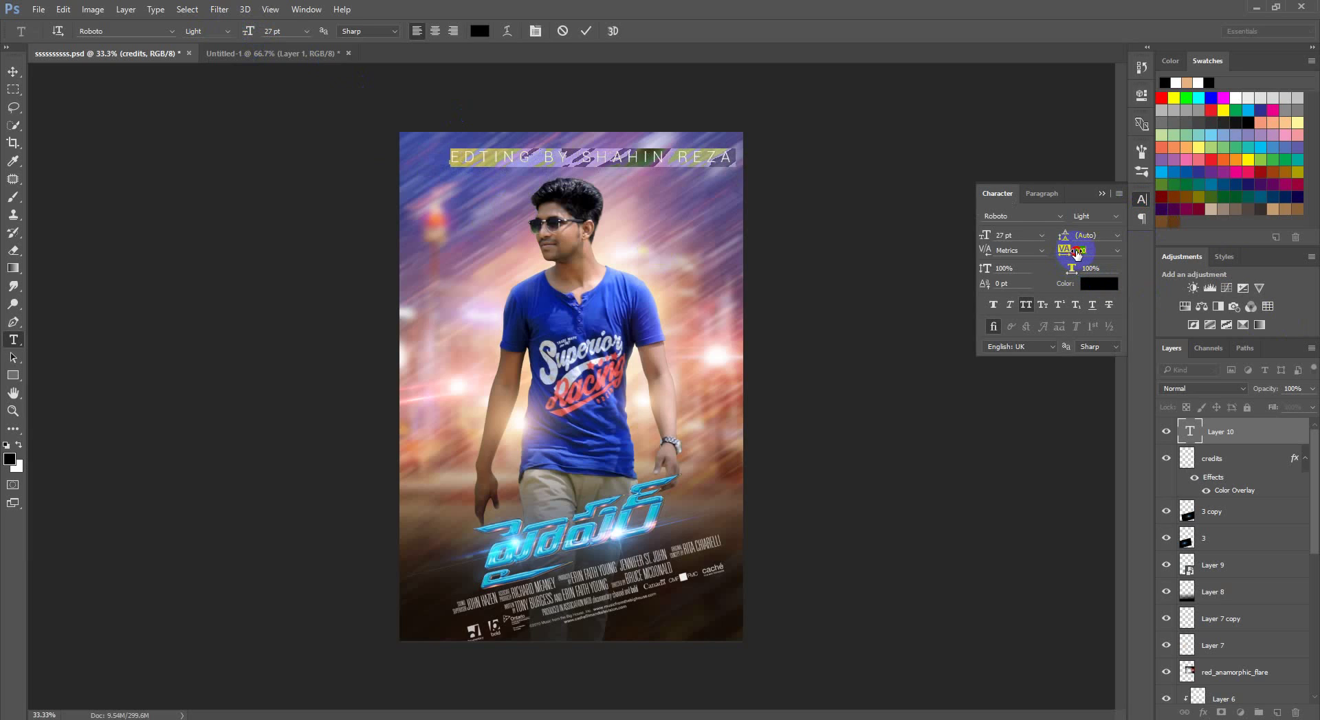
drag(625, 237, 592, 239)
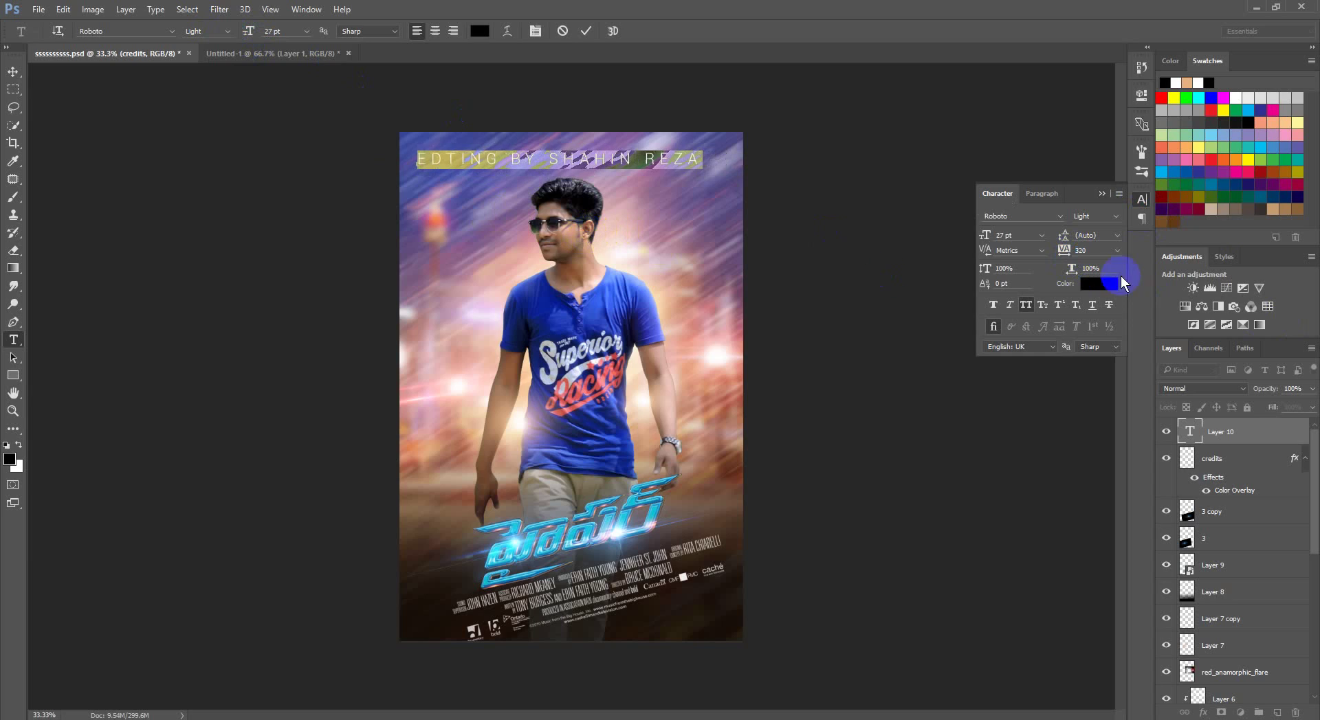
drag(1071, 253, 1083, 251)
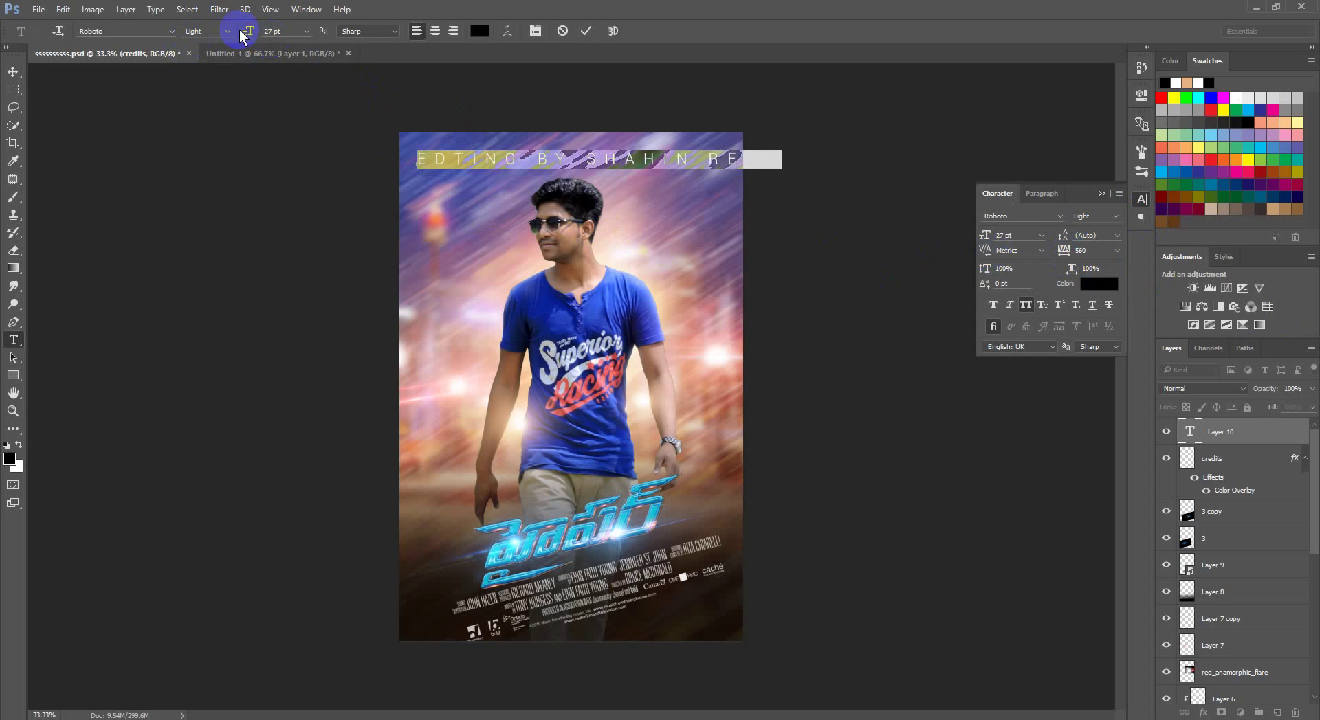
drag(252, 33, 243, 34)
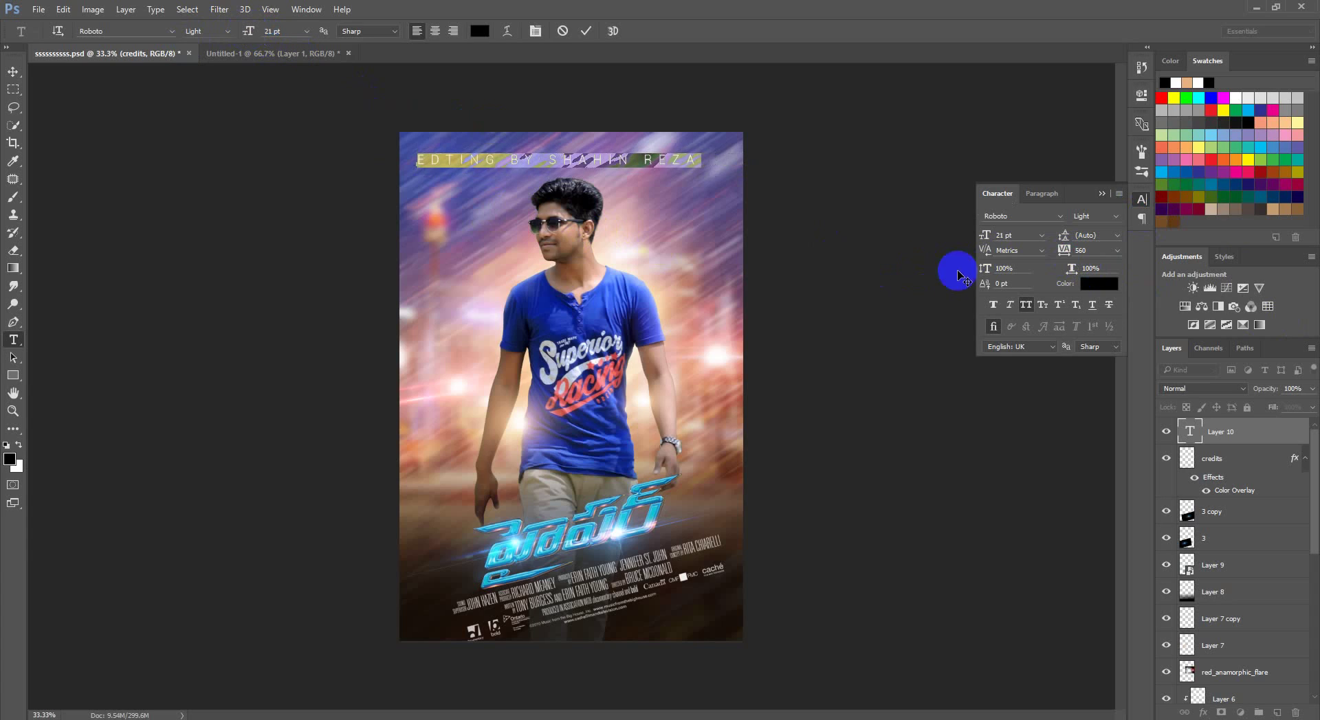
drag(1064, 253, 1075, 252)
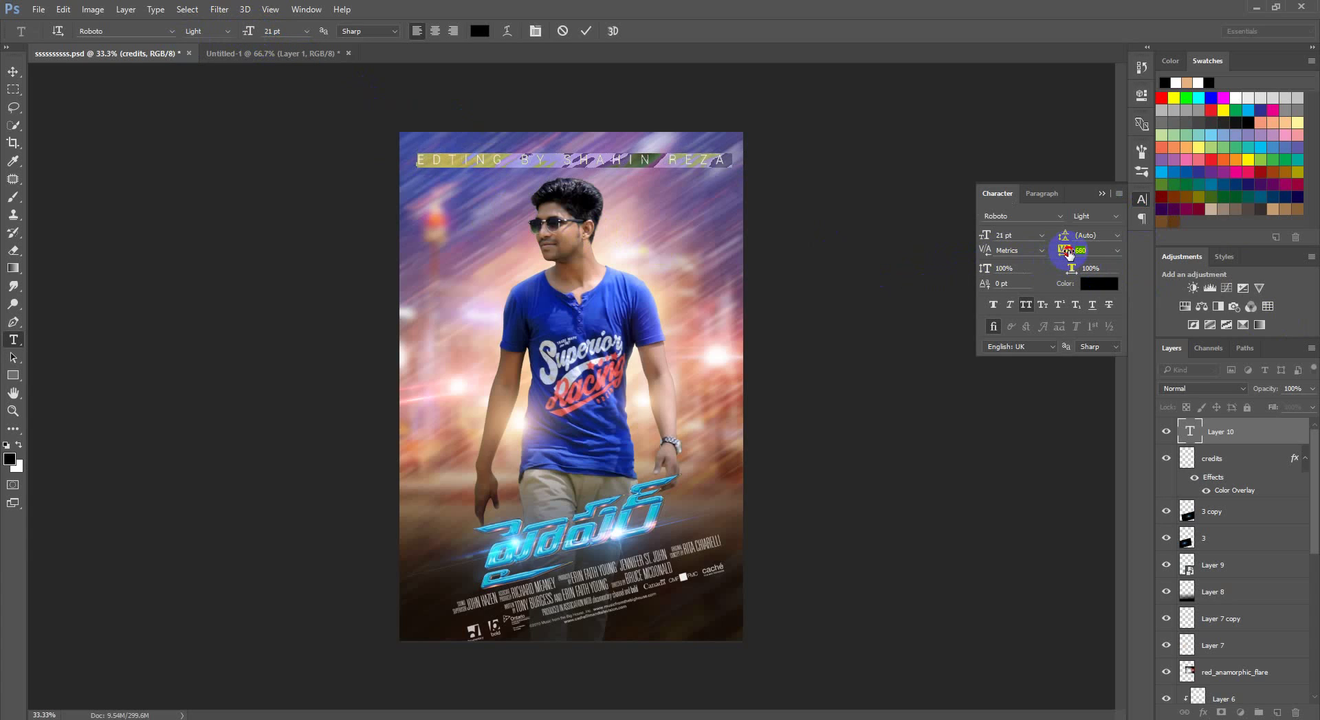
click(585, 33)
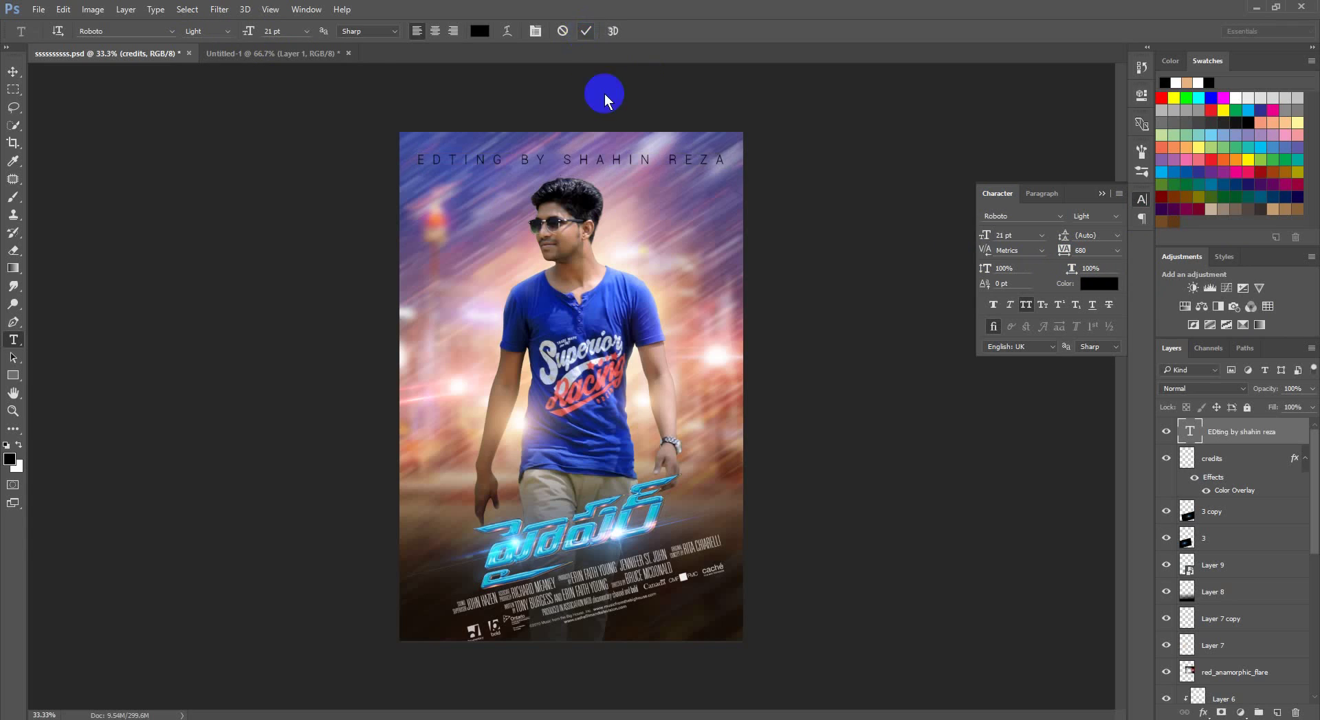
Nudge the credit text upward and change its colour to white
click(14, 73)
key(shift+Up)
key(shift+Up)
key(shift+Up)
key(shift+Up)
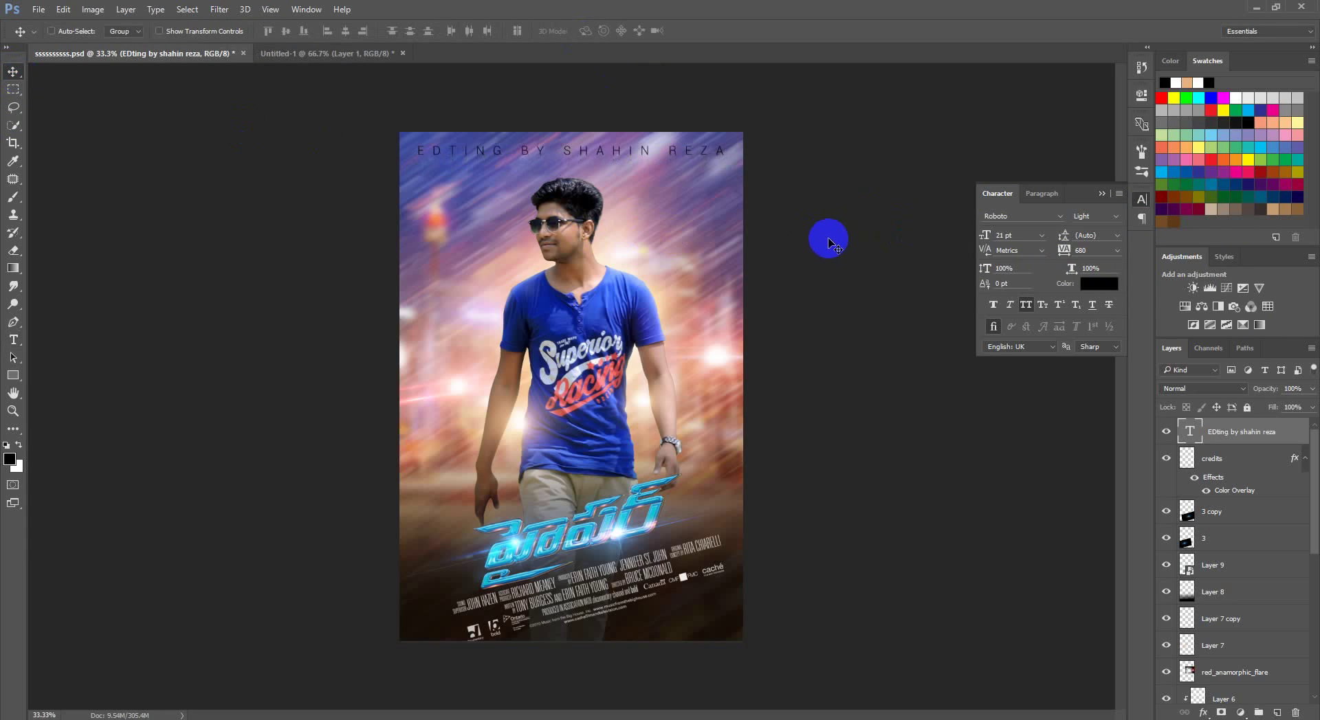
click(1102, 193)
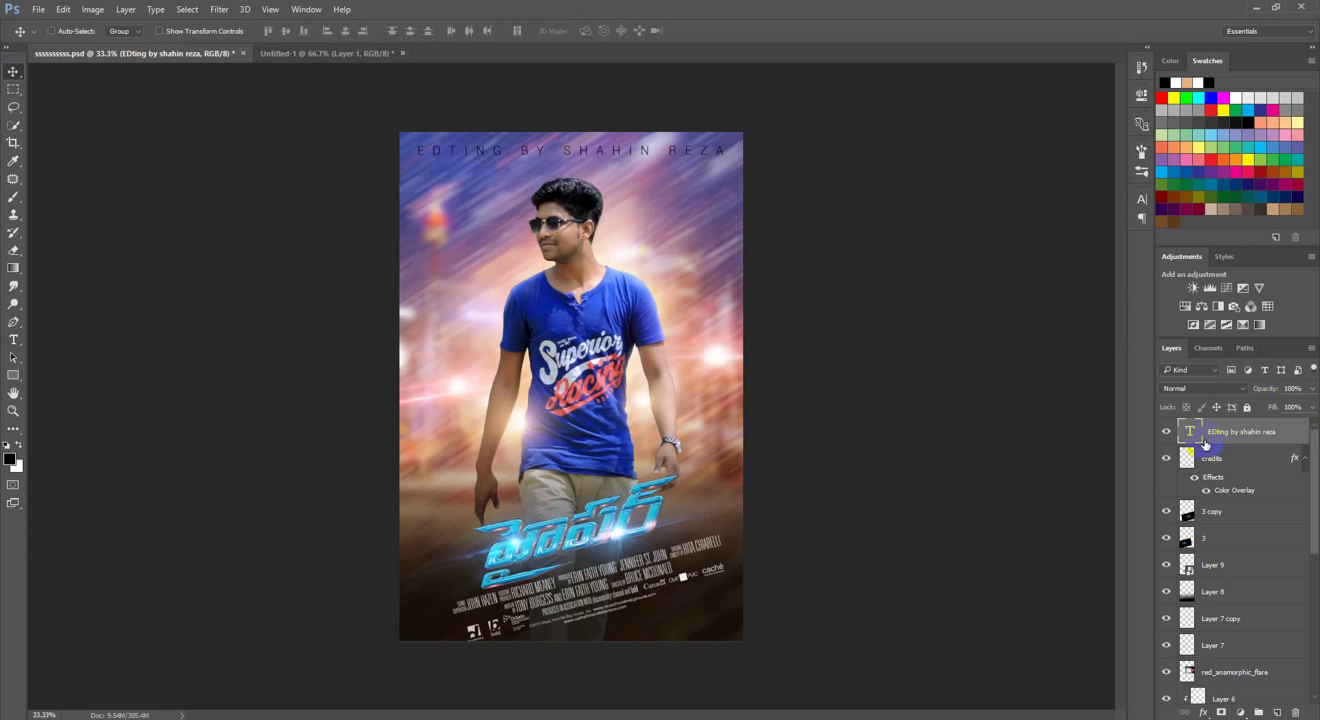
double_click(1192, 436)
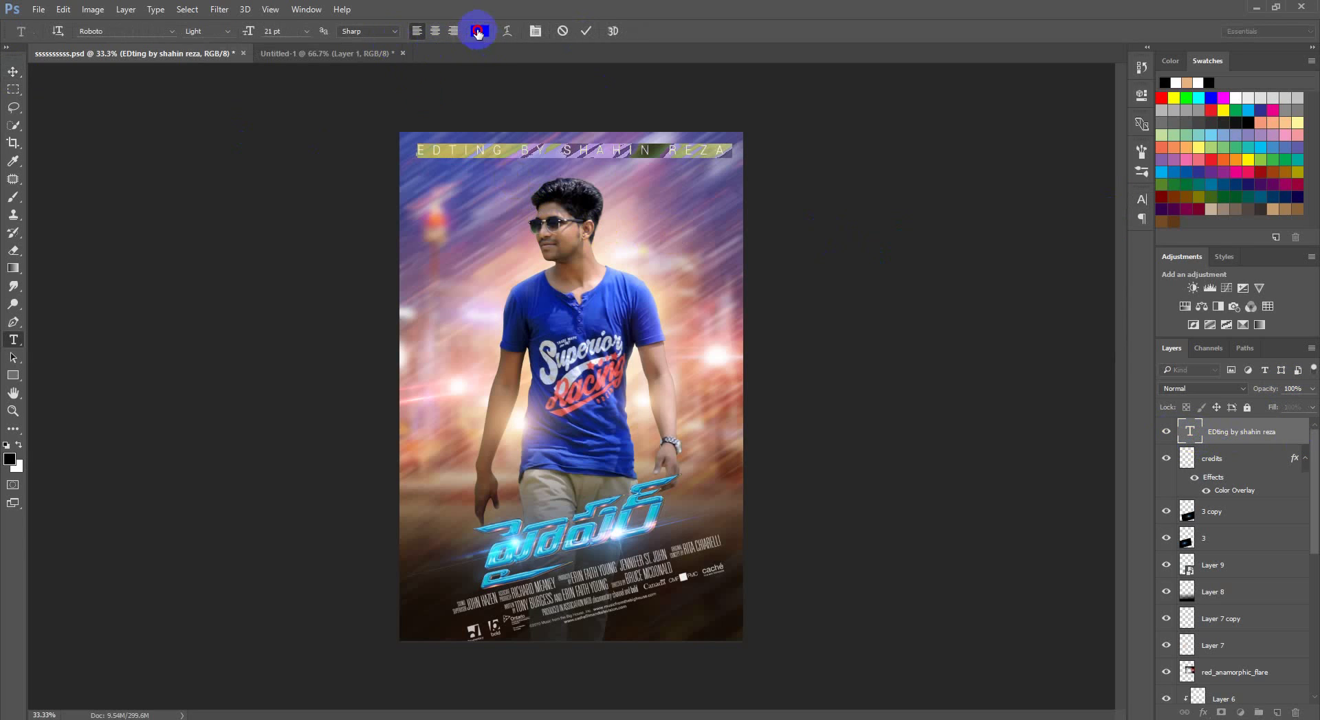
click(479, 32)
click(678, 213)
click(971, 207)
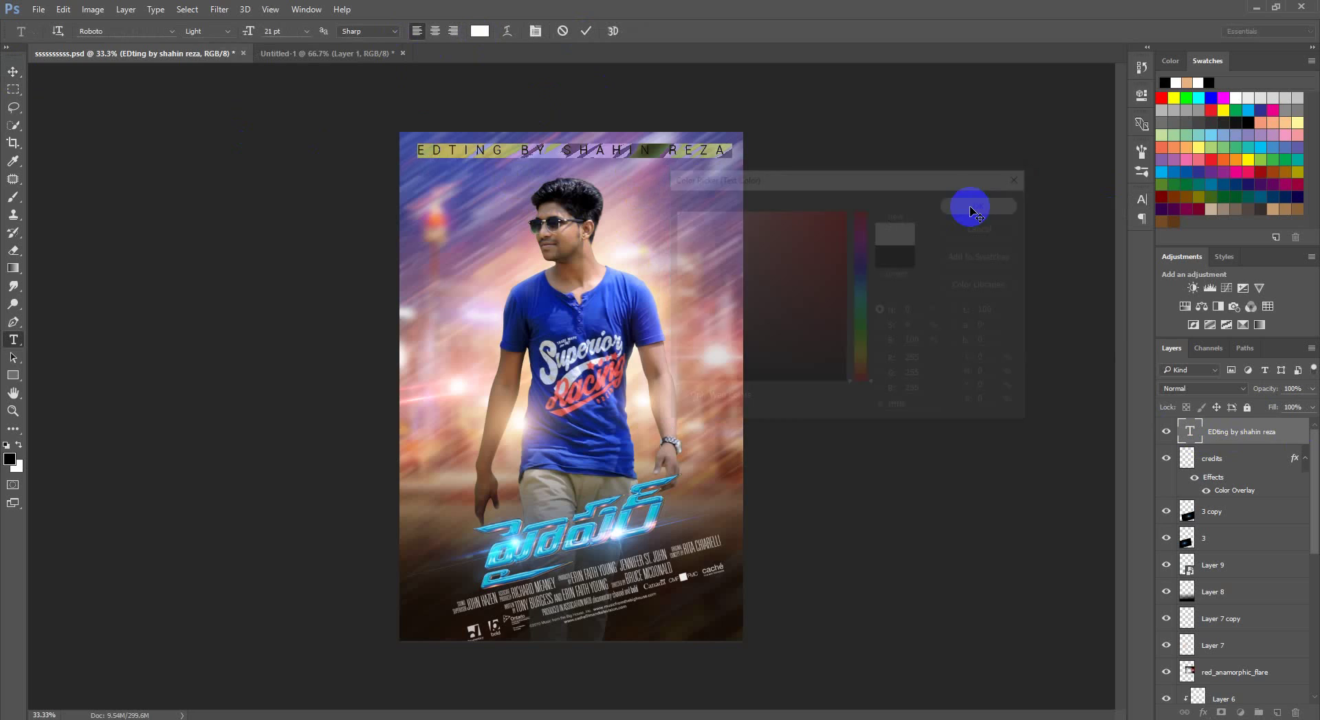
click(584, 42)
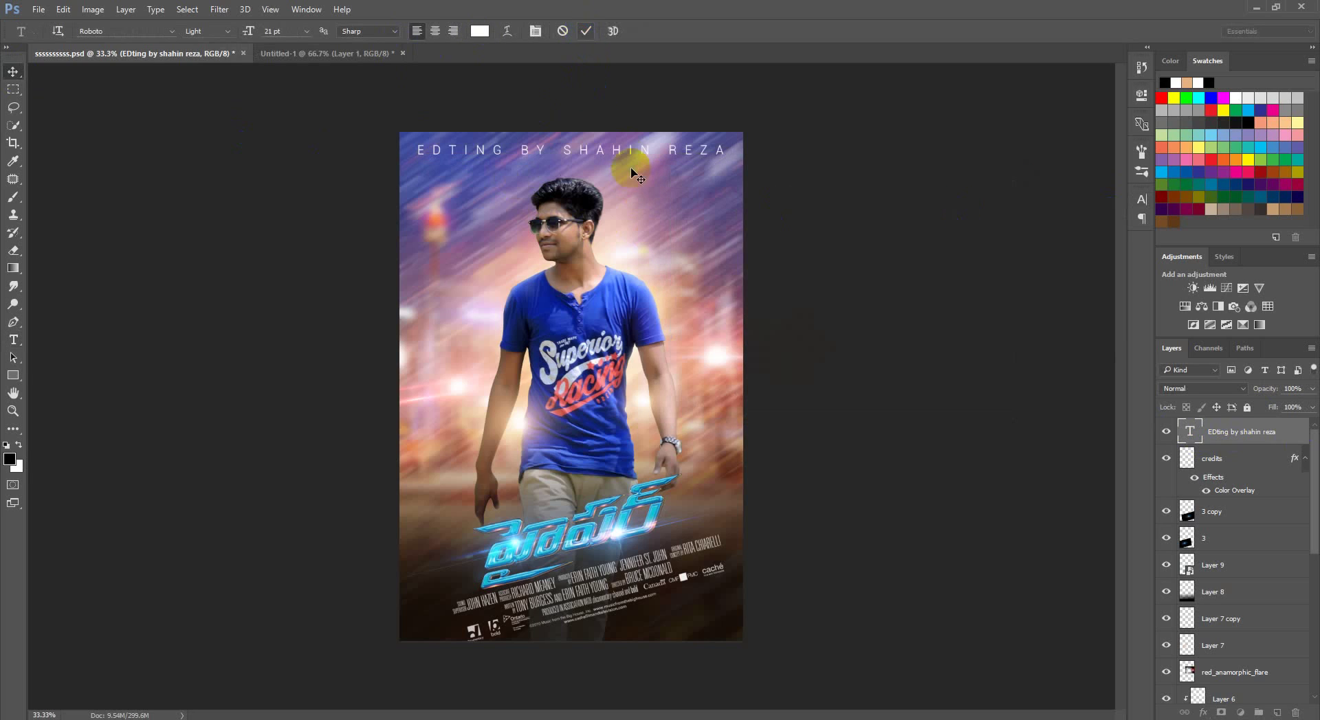
key(v)
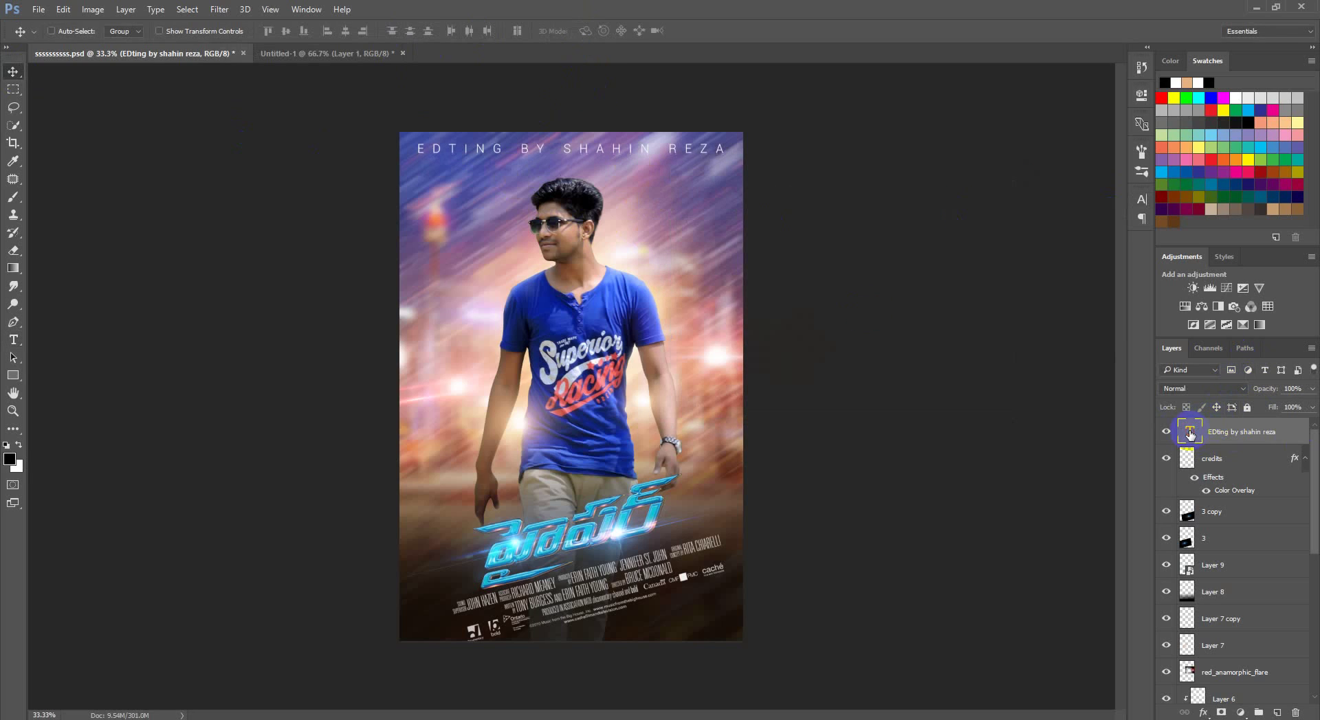
Reduce the credit to 18 pt, widen its letter spacing, and recommit the text
double_click(1189, 433)
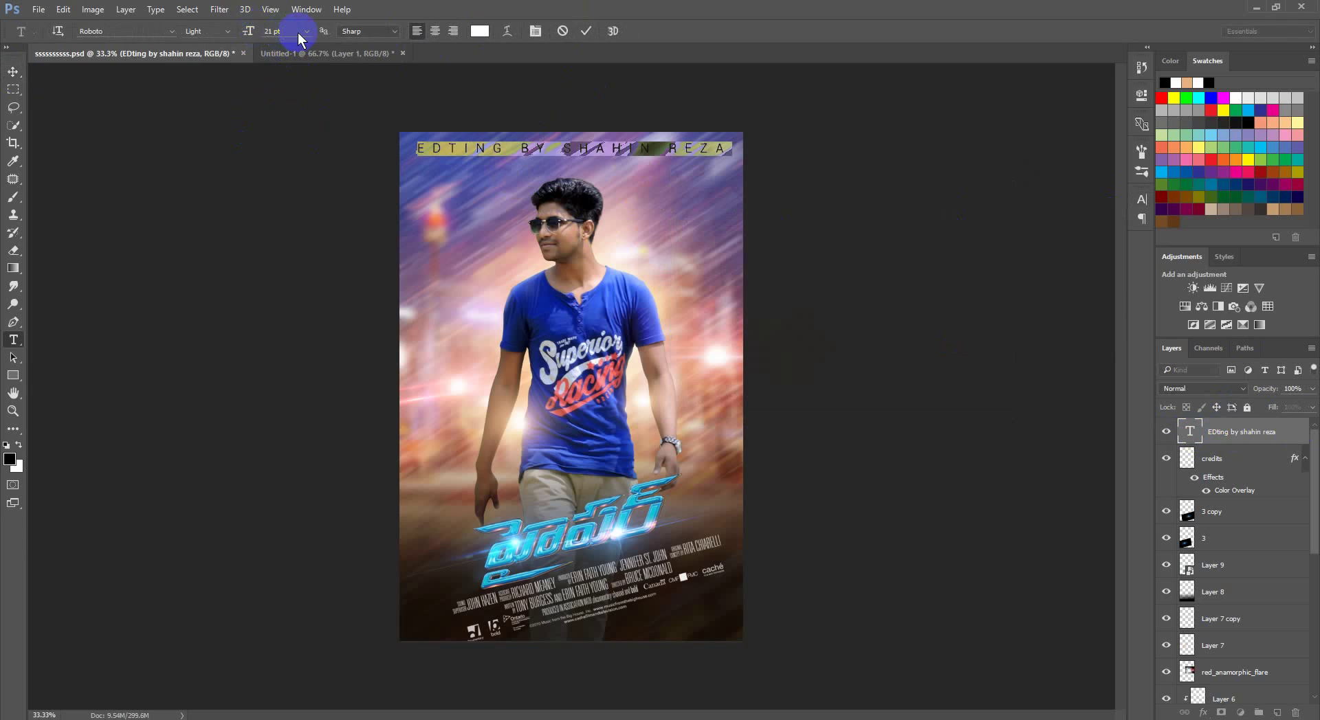
scroll(295, 30, down, 2)
scroll(295, 31, down, 1)
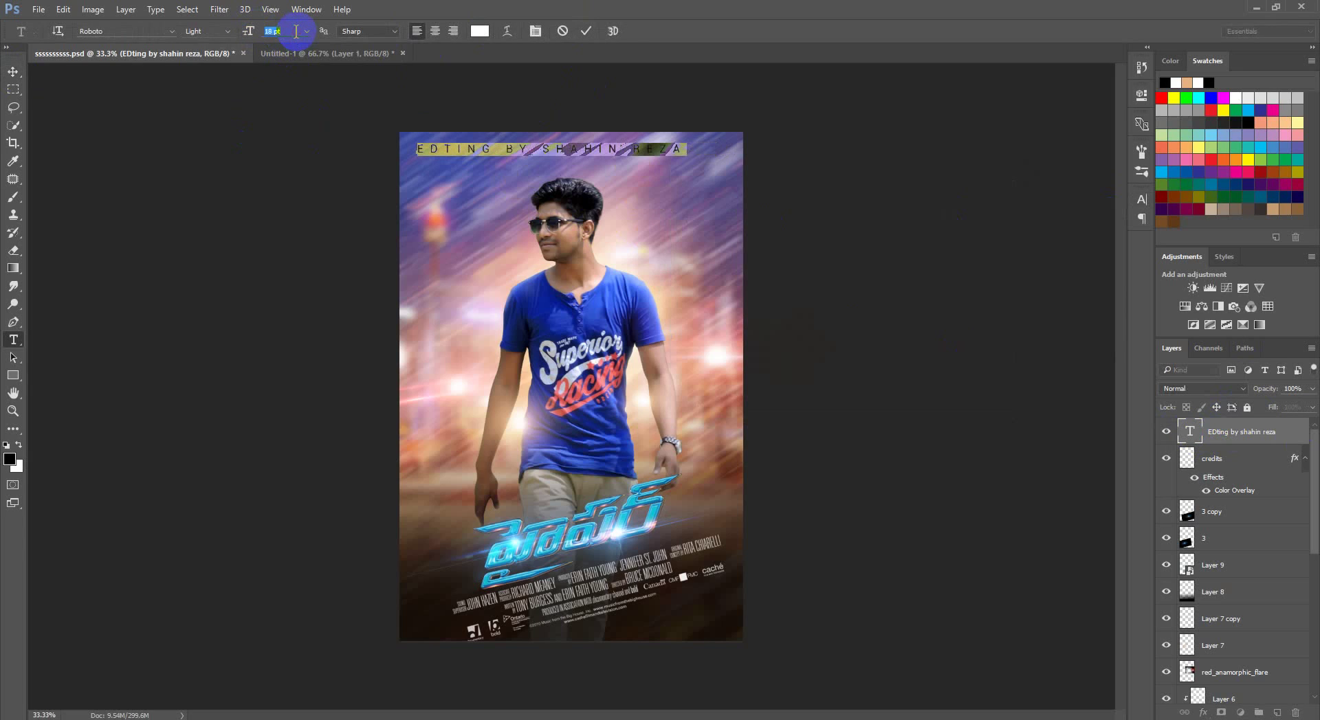
click(1141, 199)
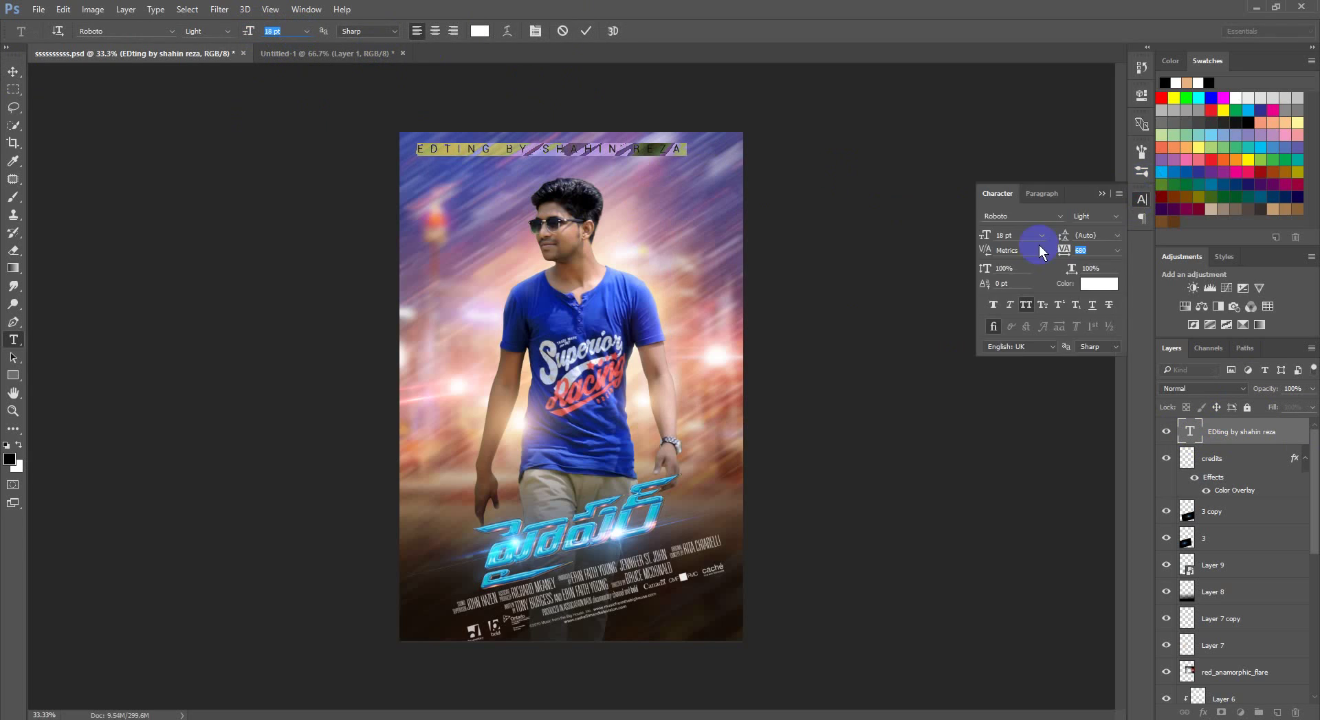
drag(1065, 251, 1079, 251)
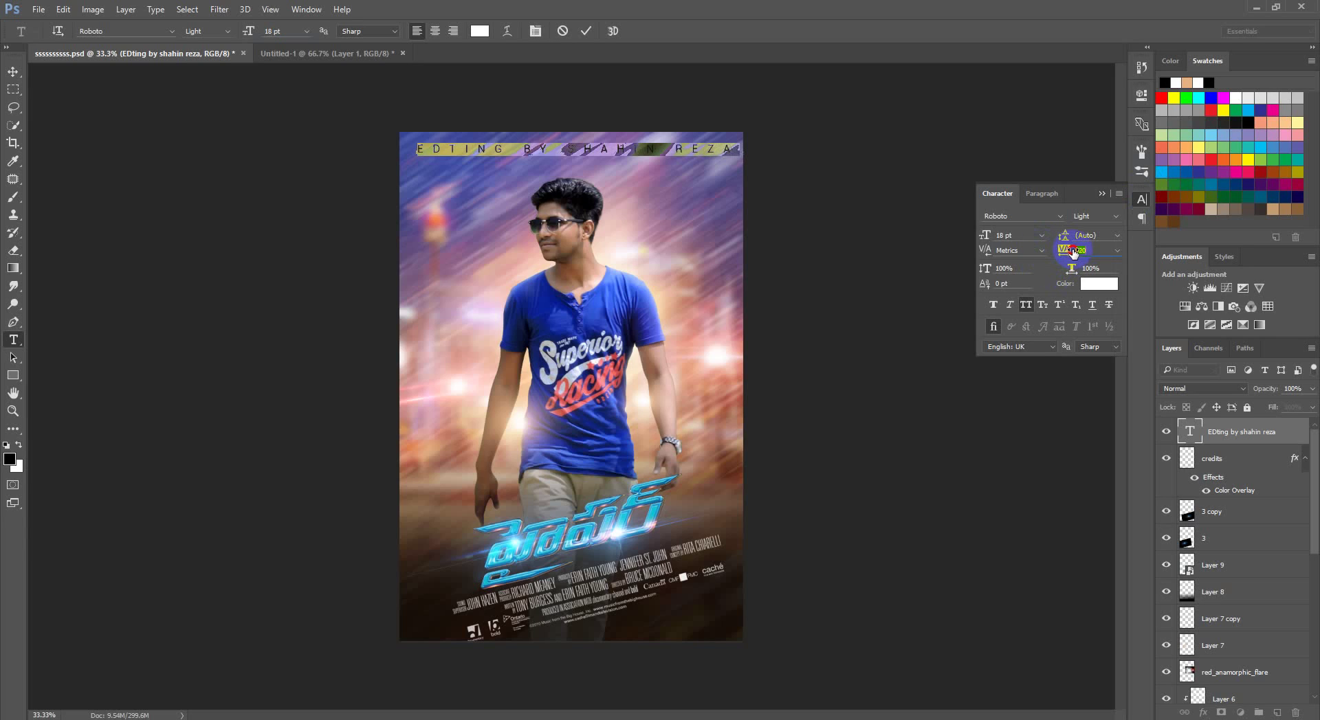
click(586, 31)
key(v)
click(1104, 194)
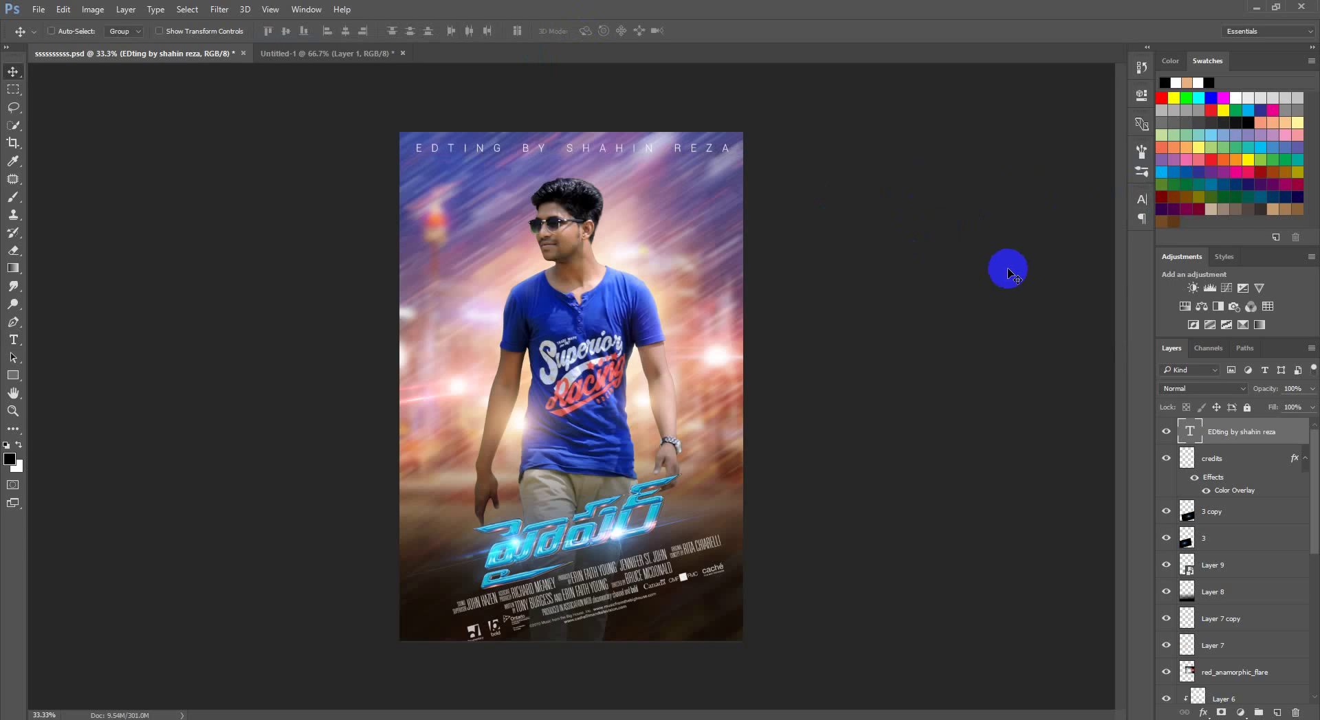
Add Layer 10 and fill it with a merged copy of the poster via Apply Image
click(1280, 713)
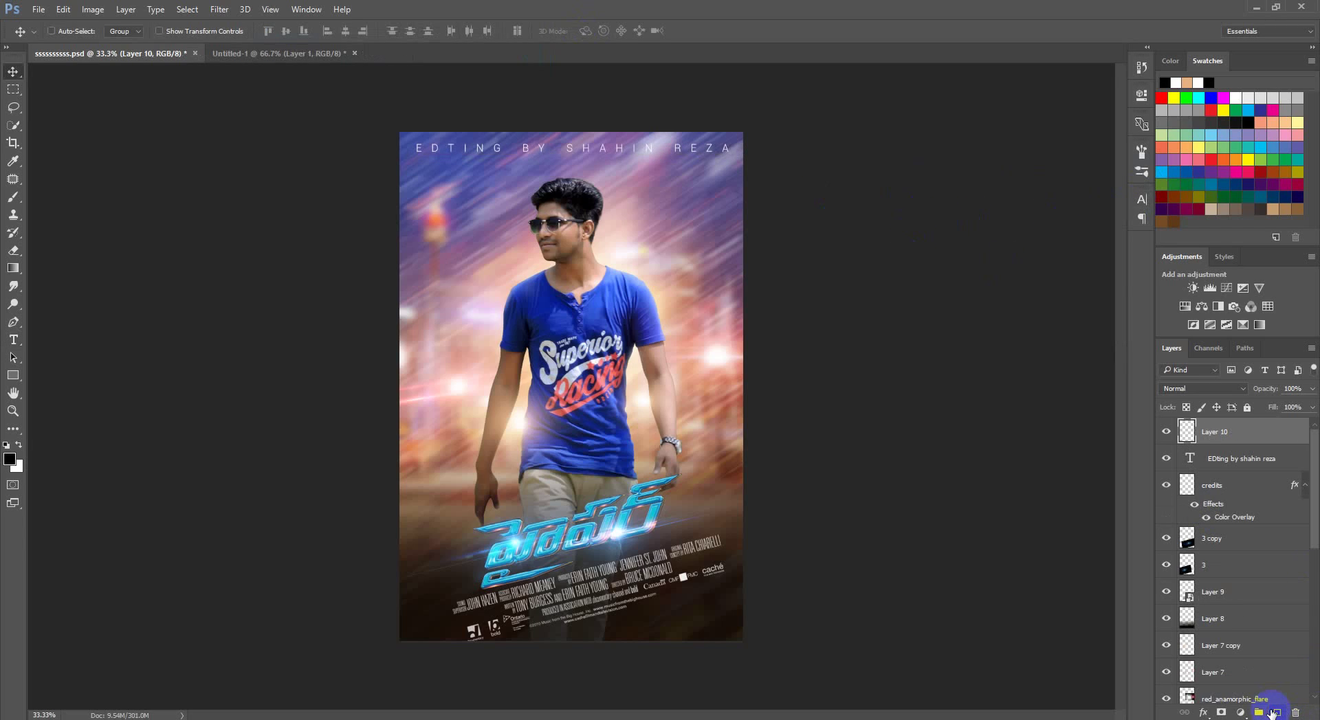
click(90, 9)
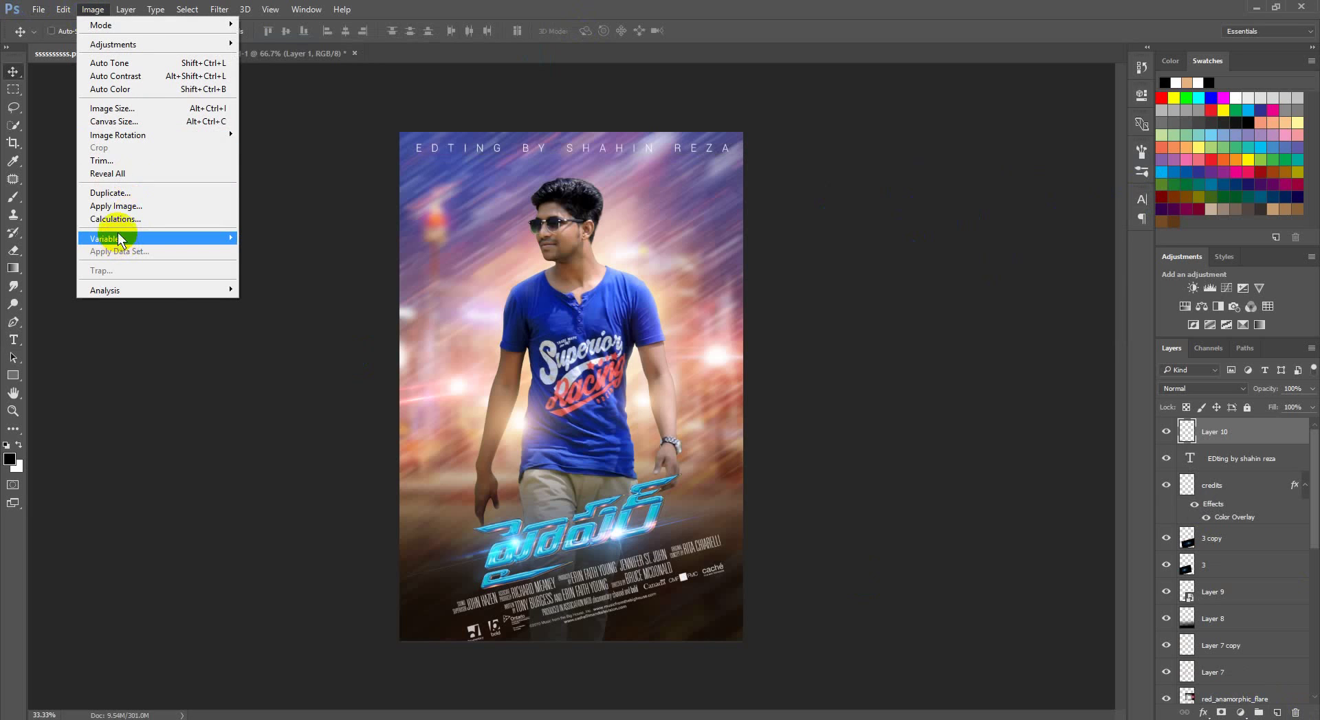
click(162, 207)
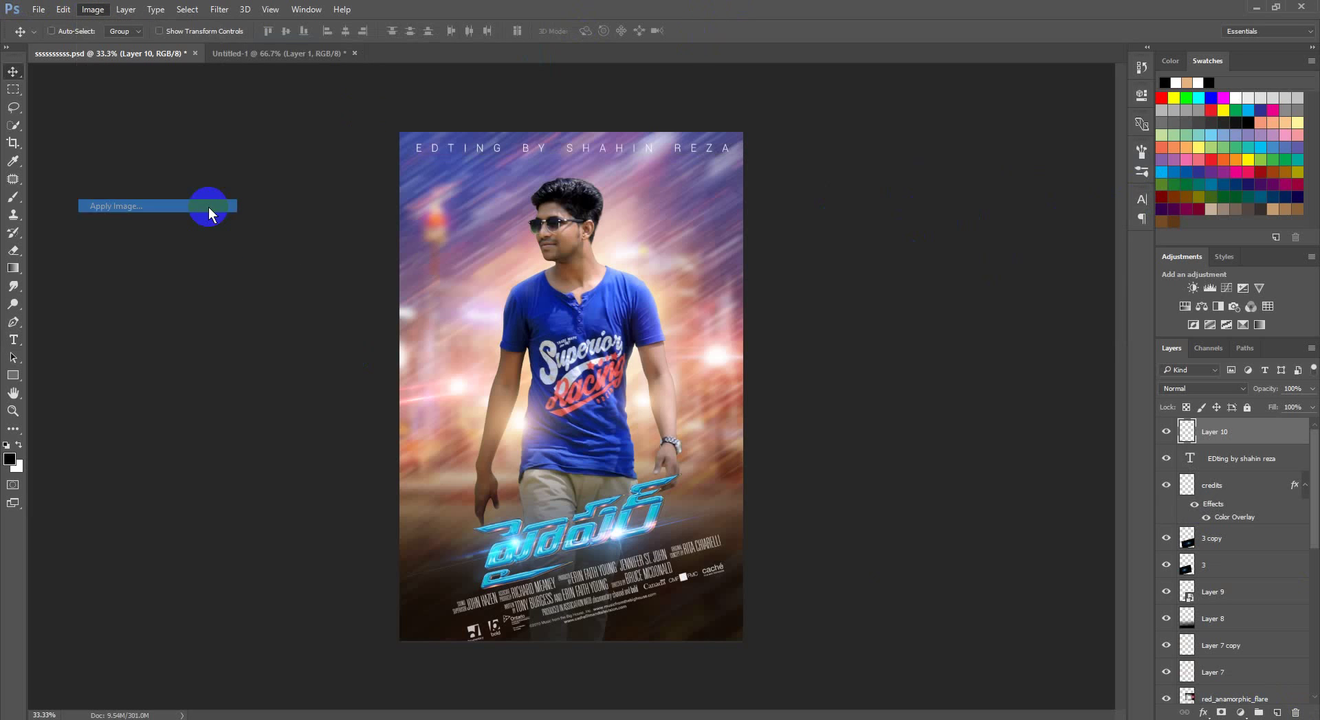
click(775, 215)
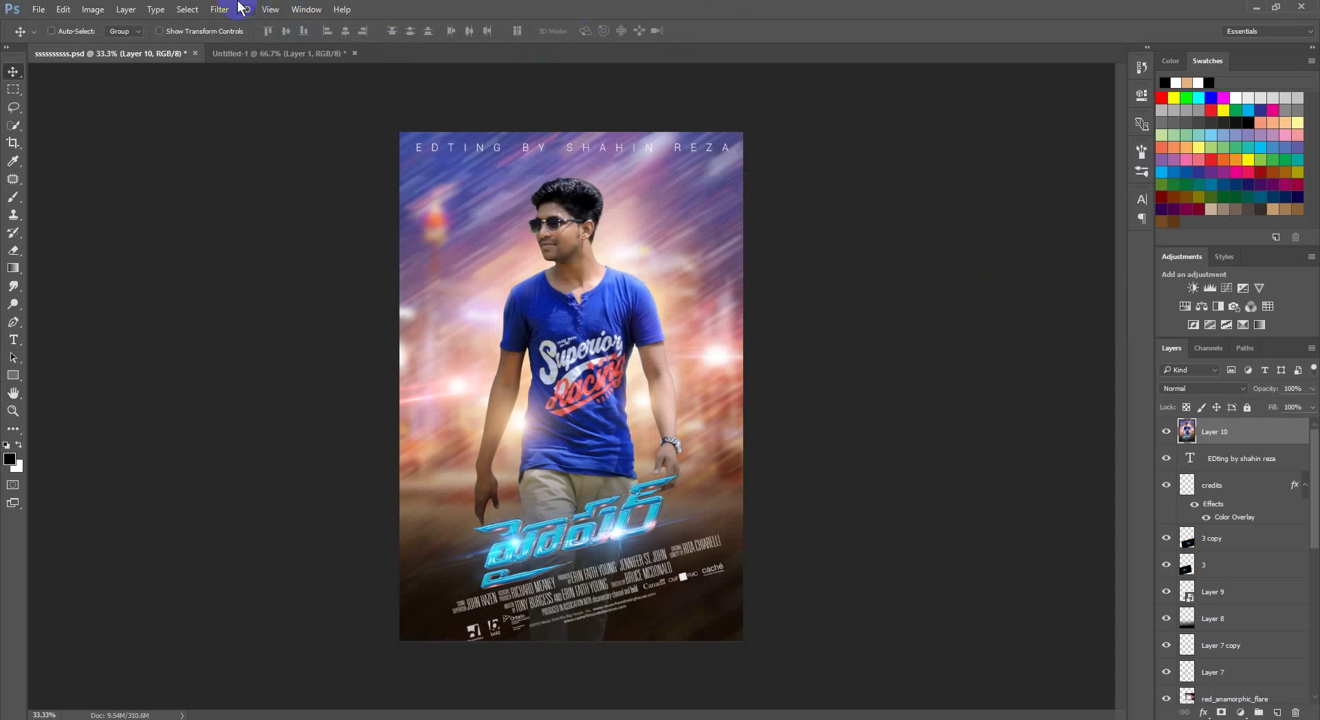
In Camera Raw, set contrast +27, exposure +0.25, shadows +39, clarity +13 and vignetting -15
click(220, 9)
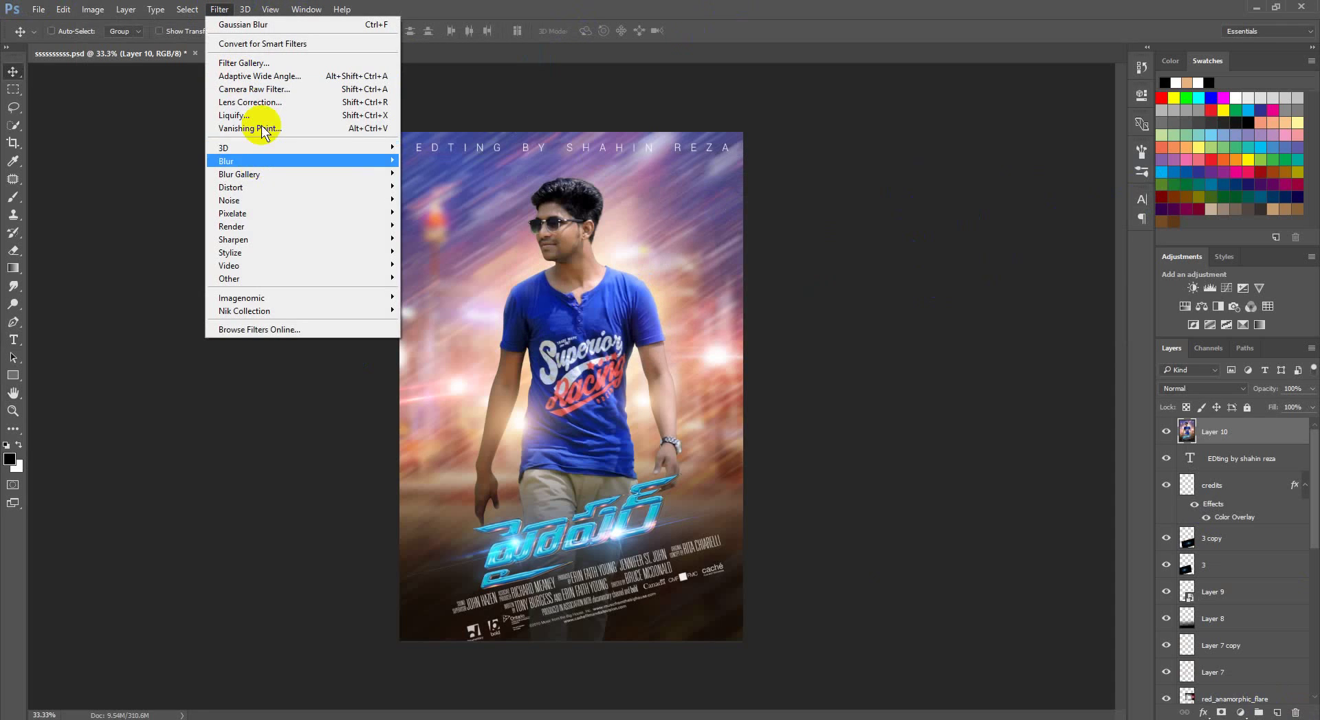
click(254, 89)
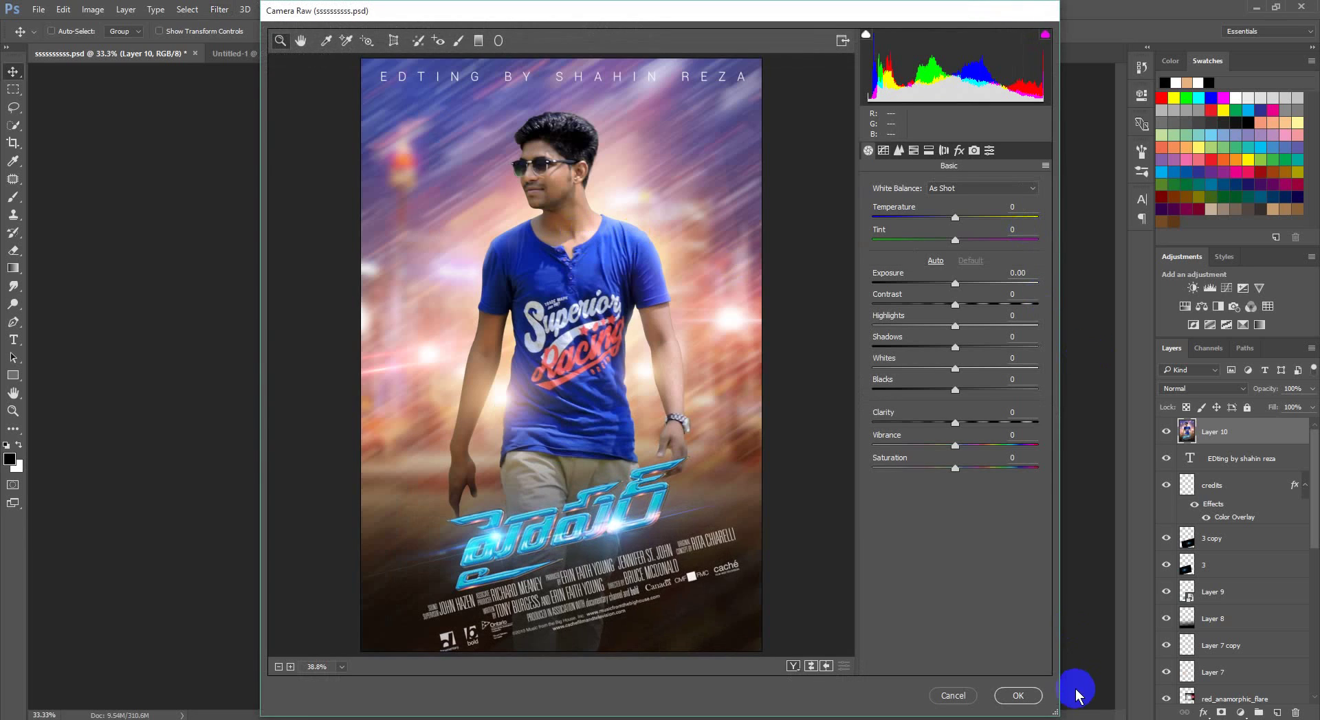
click(955, 305)
mouse_move(955, 304)
mouse_down()
mouse_move(976, 305)
mouse_move(960, 283)
mouse_up()
click(955, 283)
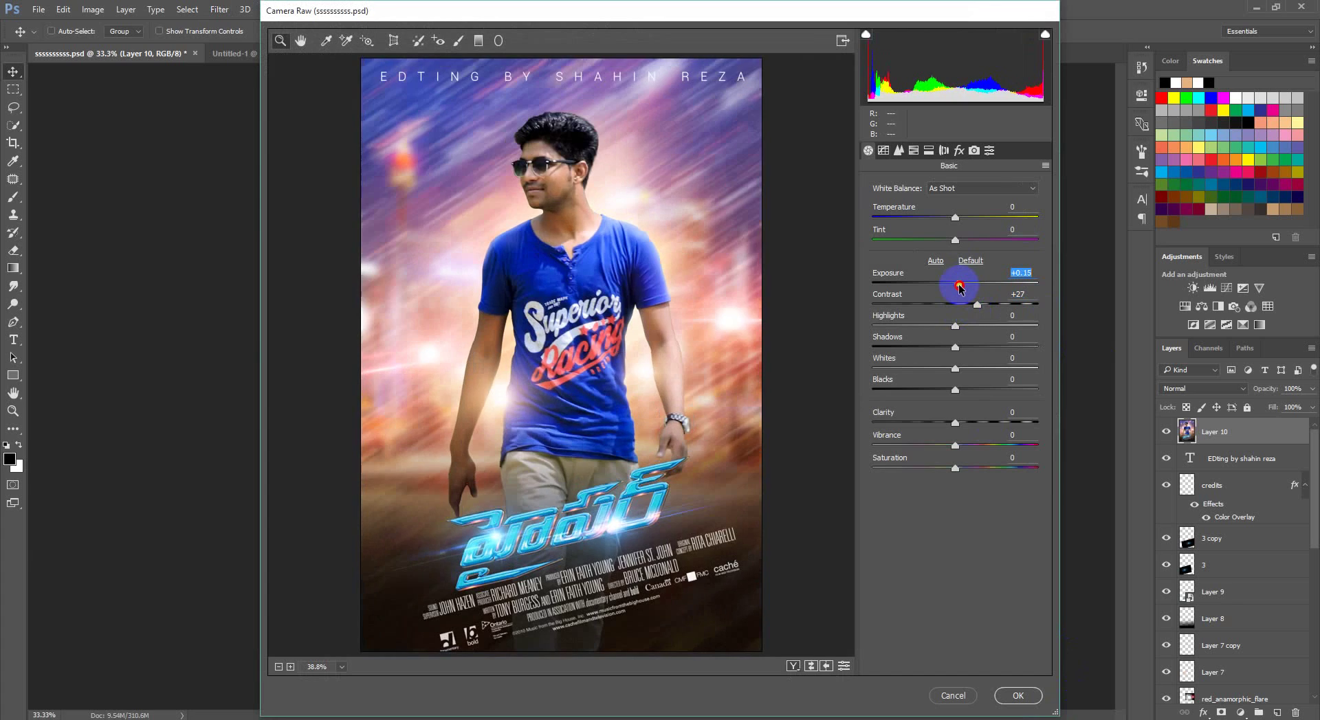
click(956, 347)
mouse_move(956, 347)
mouse_down()
mouse_move(979, 347)
mouse_move(964, 327)
mouse_move(979, 390)
mouse_move(945, 427)
mouse_move(966, 423)
mouse_move(962, 446)
mouse_up()
mouse_move(980, 389)
mouse_down()
mouse_move(963, 369)
mouse_move(987, 347)
mouse_up()
click(963, 326)
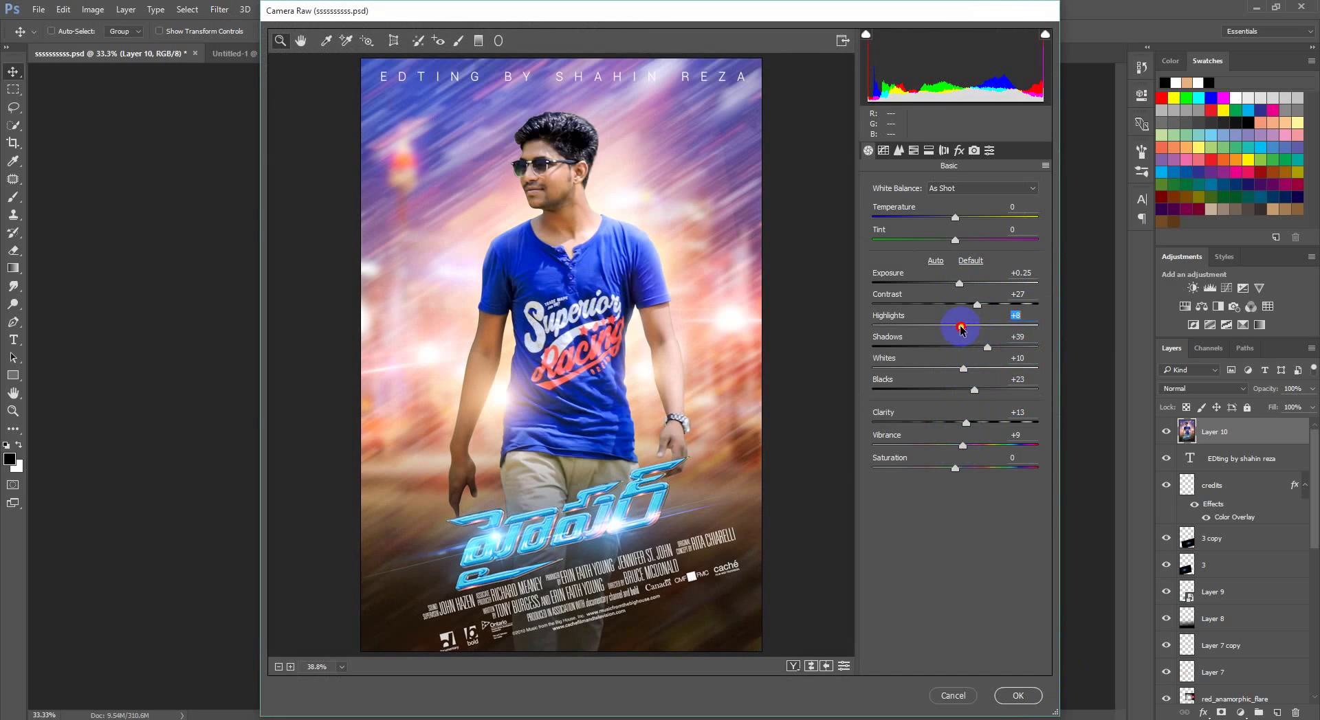
click(959, 150)
mouse_move(955, 380)
mouse_down()
mouse_move(943, 379)
mouse_move(970, 400)
mouse_move(971, 422)
mouse_up()
click(1018, 696)
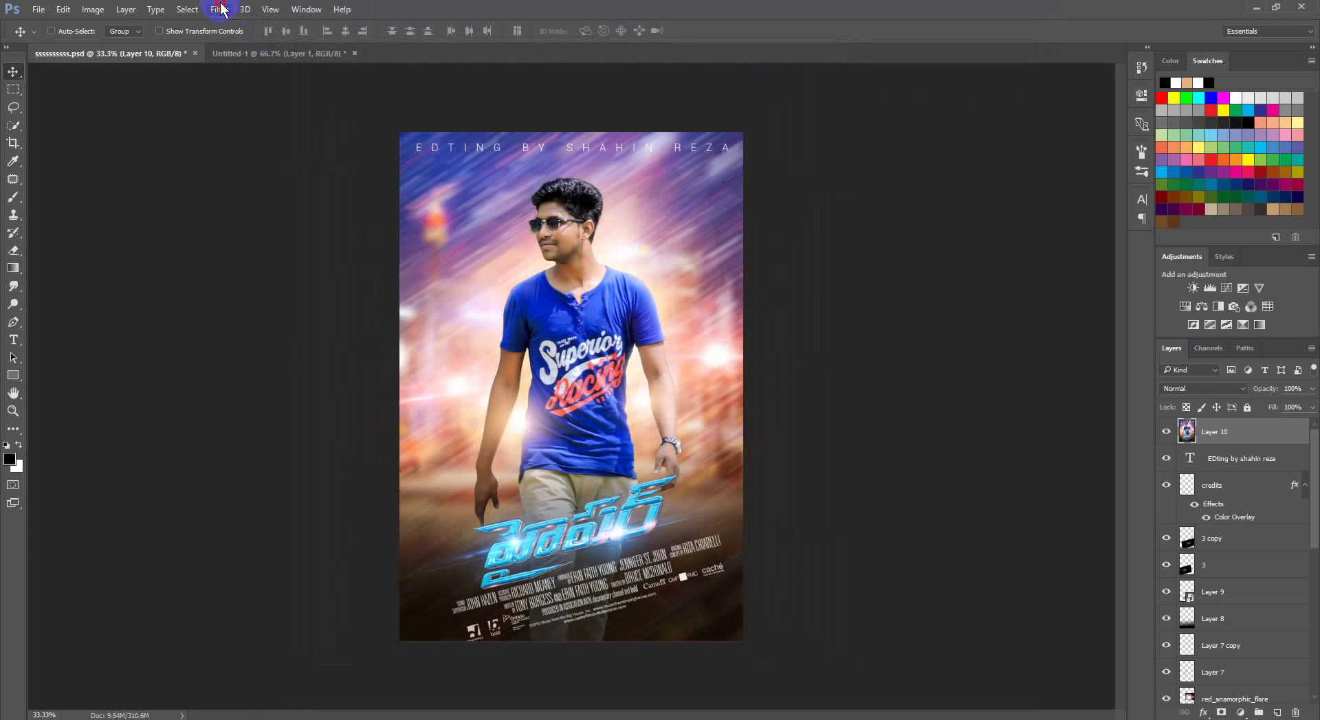
Run Imagenomic Noiseware on Layer 10 using its default preset
click(219, 9)
mouse_move(241, 298)
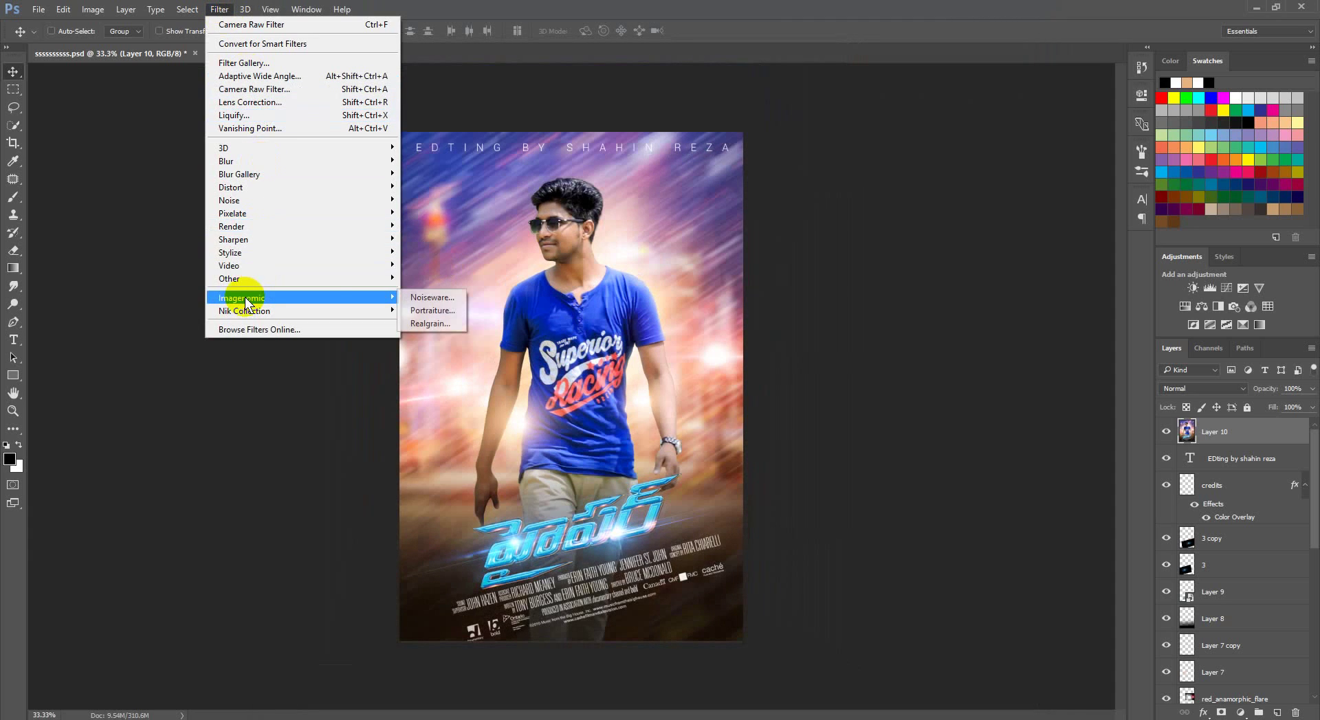
click(427, 298)
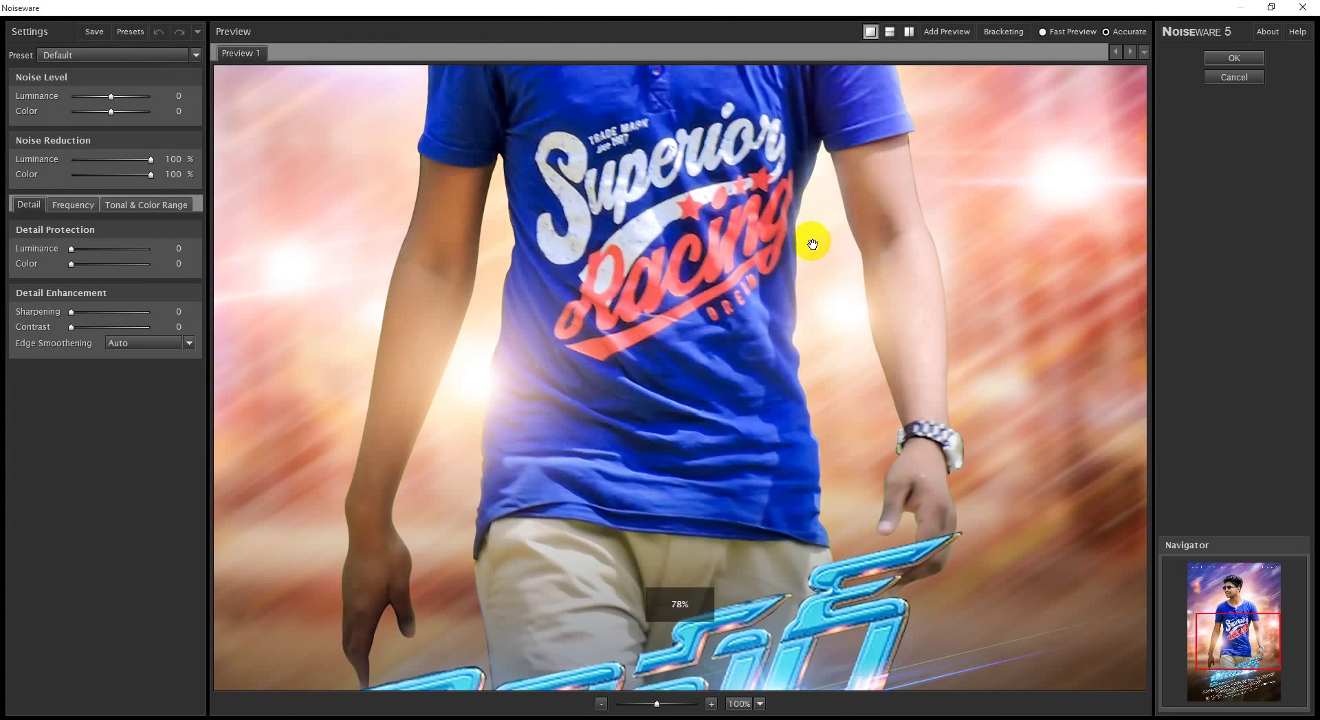
drag(812, 244, 821, 608)
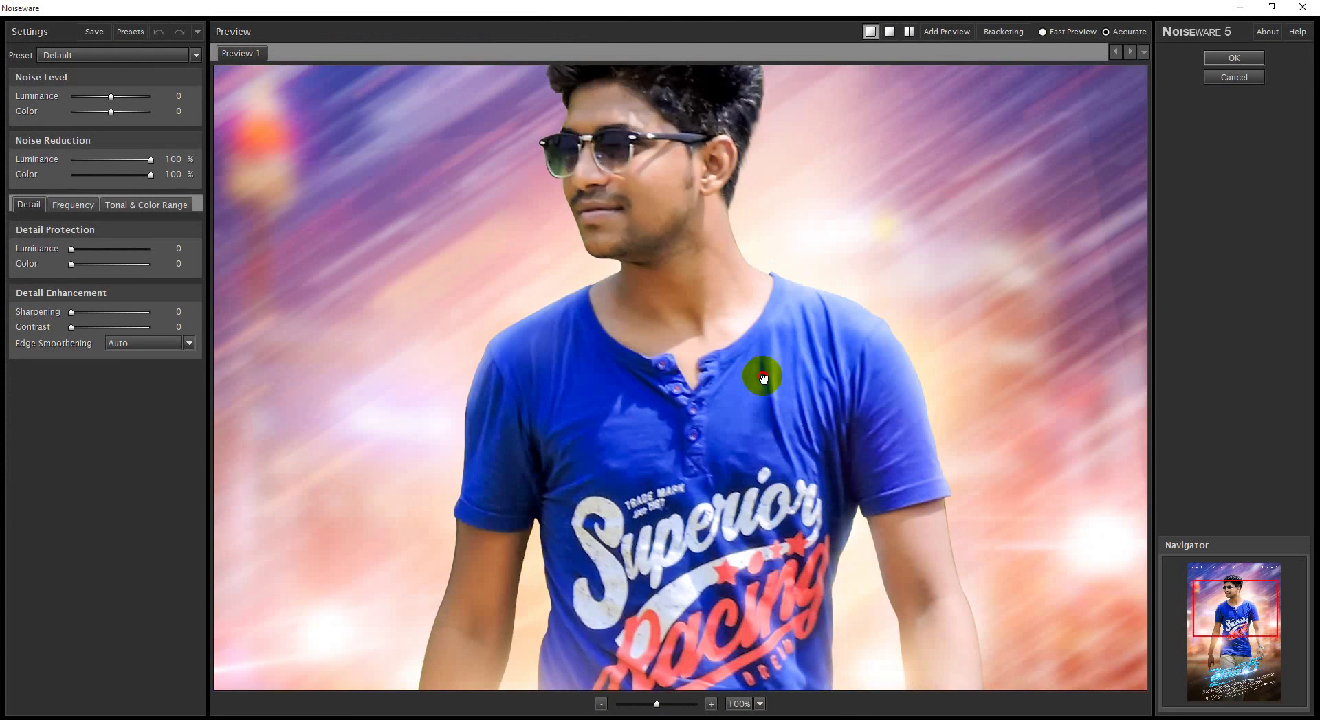
click(1224, 55)
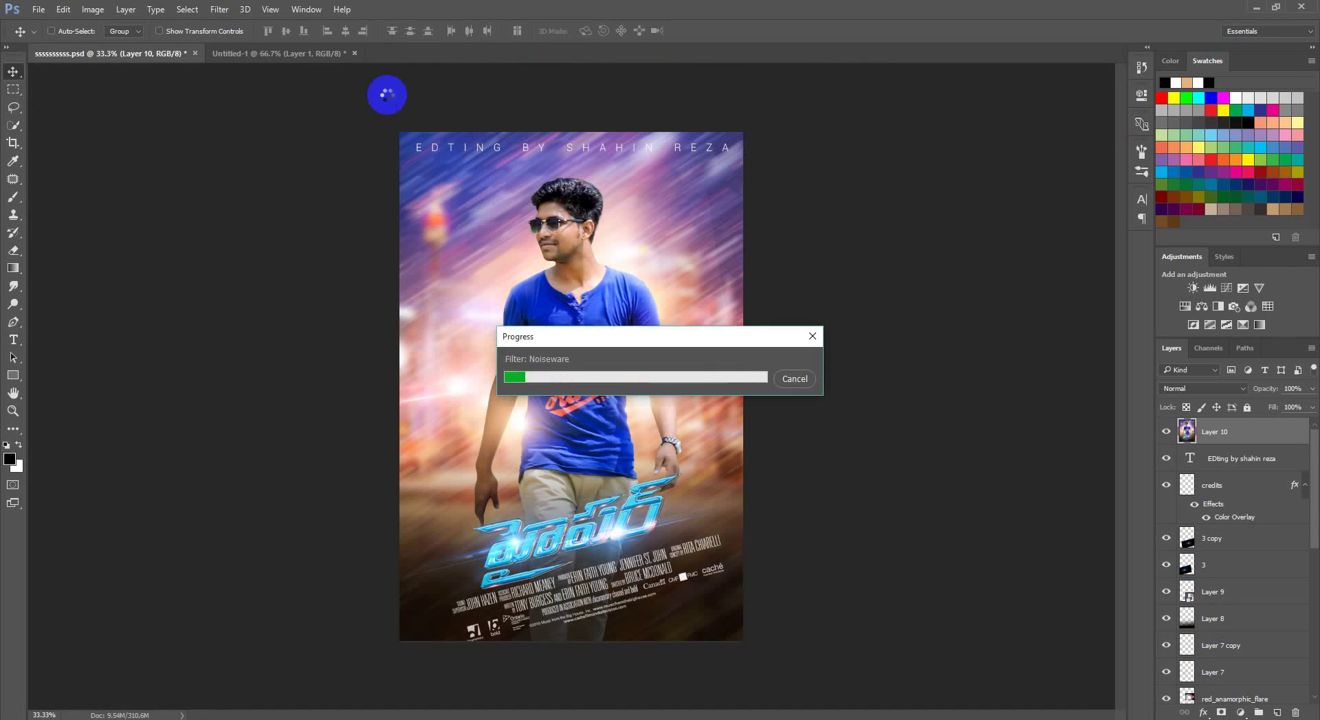
click(218, 9)
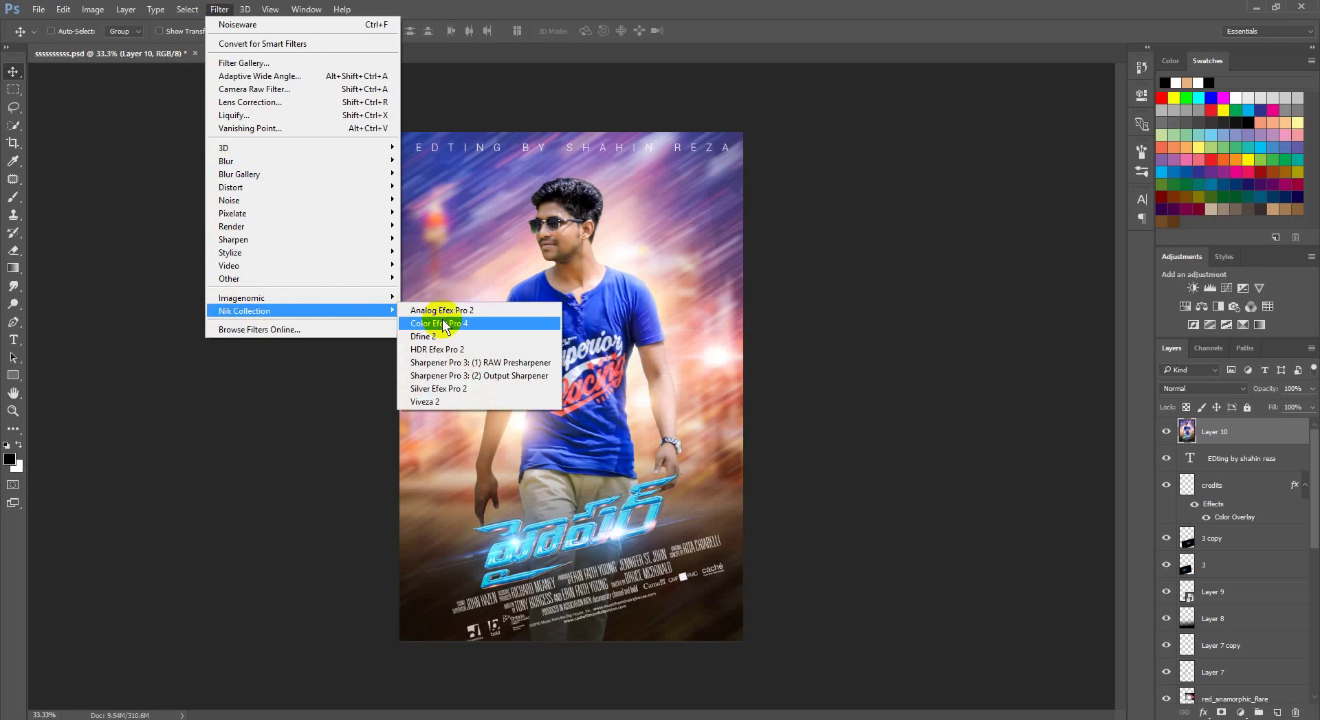
Open Color Efex Pro 4 and preview Bi-Color, Bleach Bypass, Brilliance / Warmth, Color Stylizer and Colorize
click(443, 321)
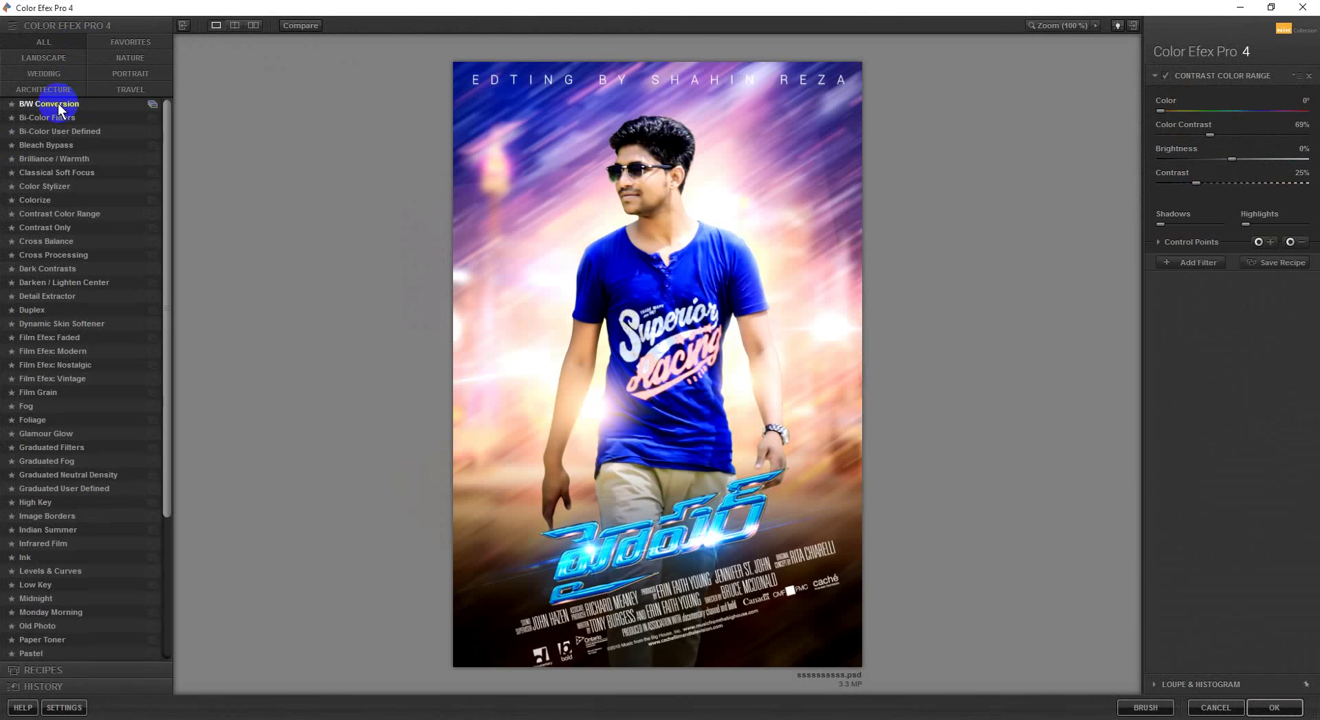
click(49, 132)
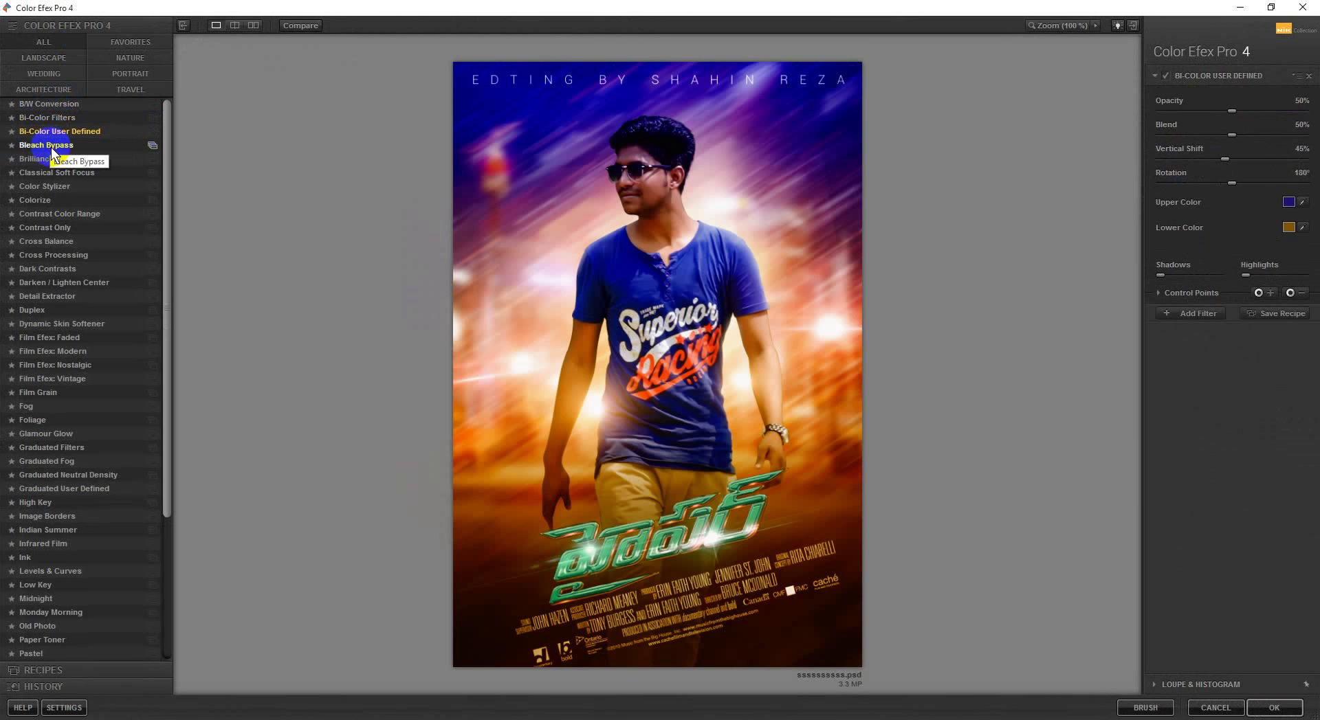
click(51, 147)
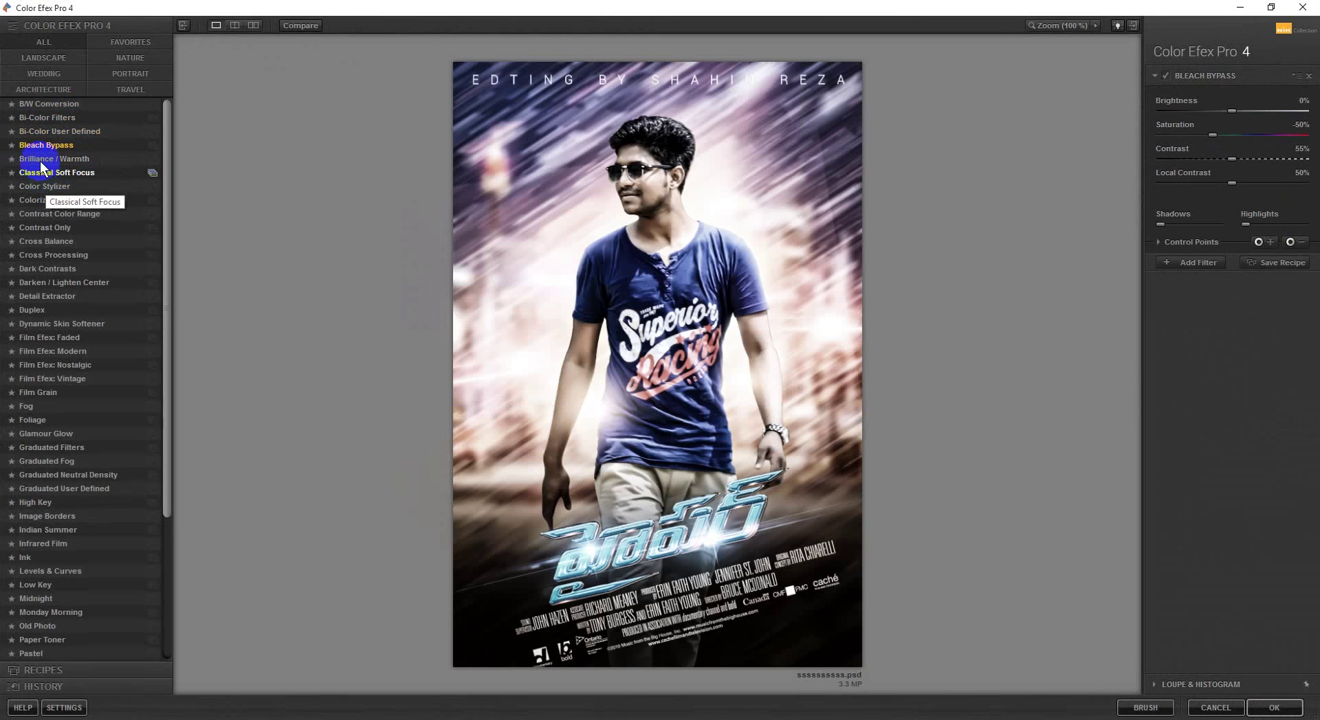
click(40, 161)
click(39, 186)
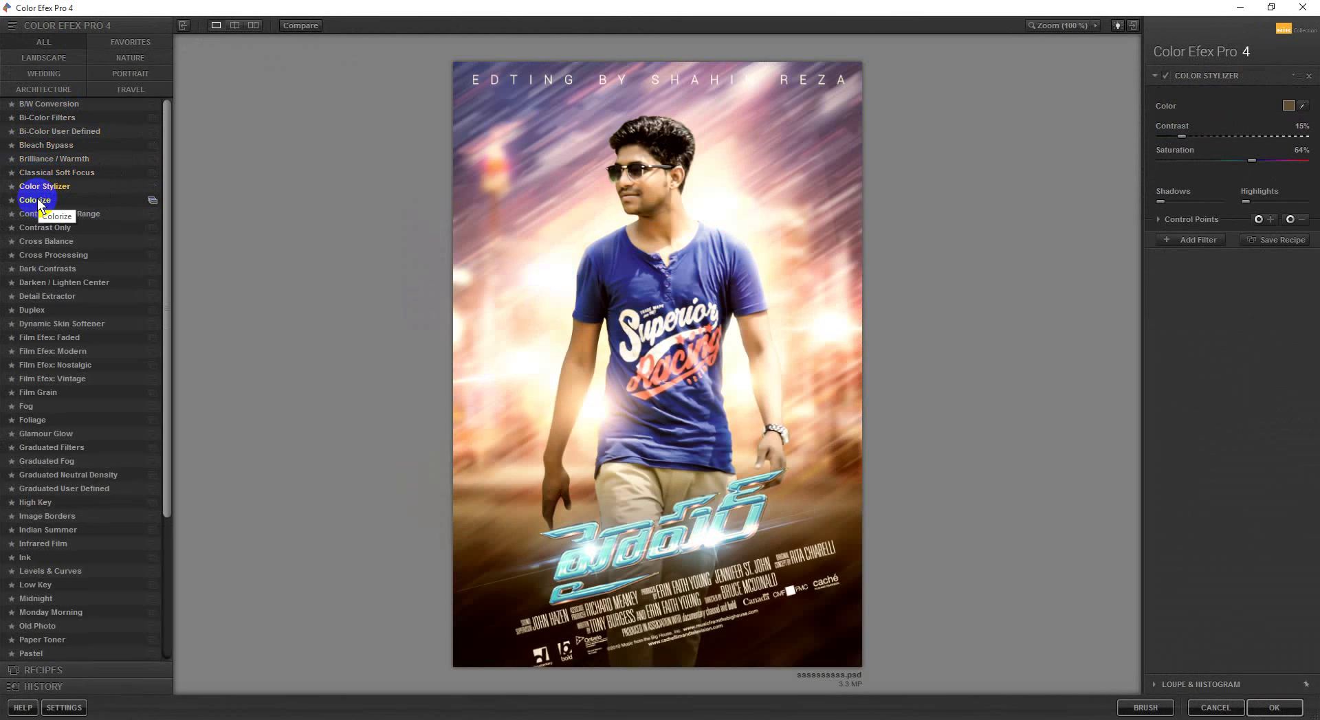
click(32, 201)
Choose Contrast Color Range: 29% color contrast, -7% brightness, 22% contrast
click(36, 215)
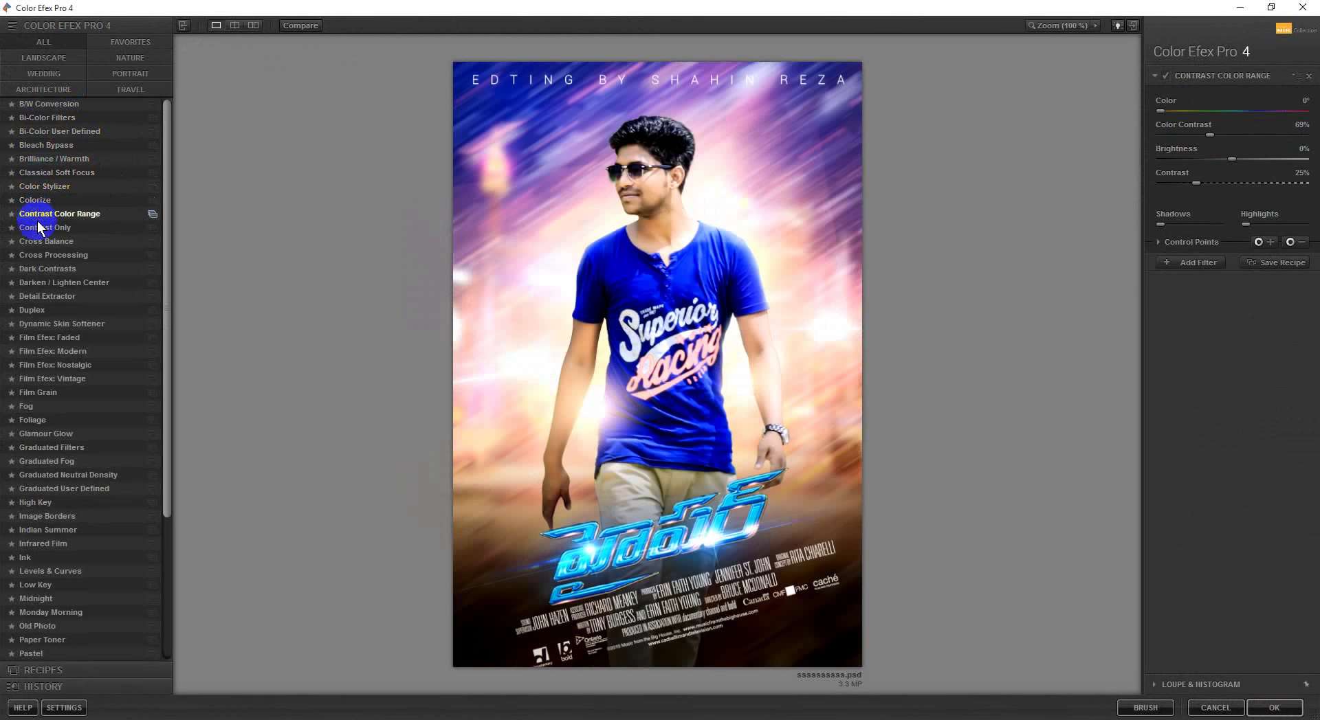
click(1193, 111)
mouse_move(1161, 110)
mouse_down()
mouse_move(1177, 112)
mouse_move(1145, 113)
mouse_up()
mouse_move(1212, 136)
mouse_down()
mouse_move(1178, 141)
mouse_move(1235, 161)
mouse_move(1192, 186)
mouse_up()
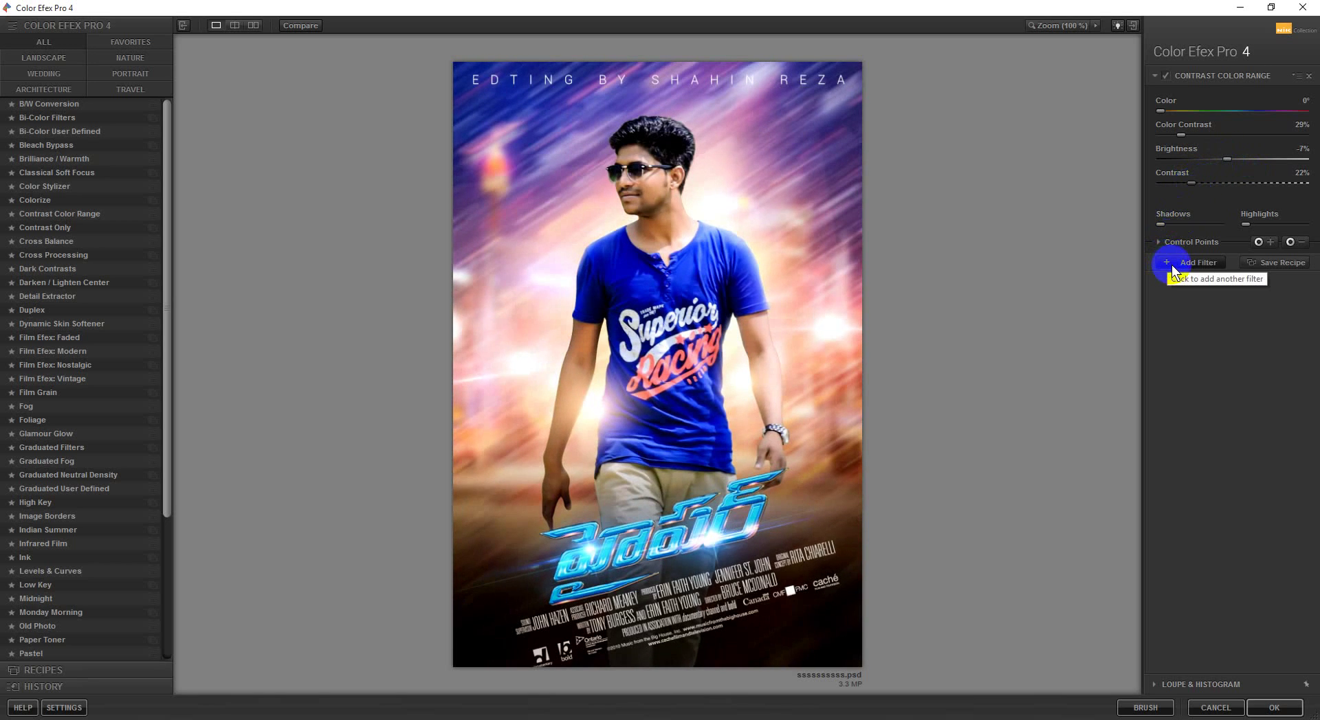
Compare Contrast Color Range on and off, then add a second filter previewing Darken / Lighten Center and Detail Extractor
click(1165, 77)
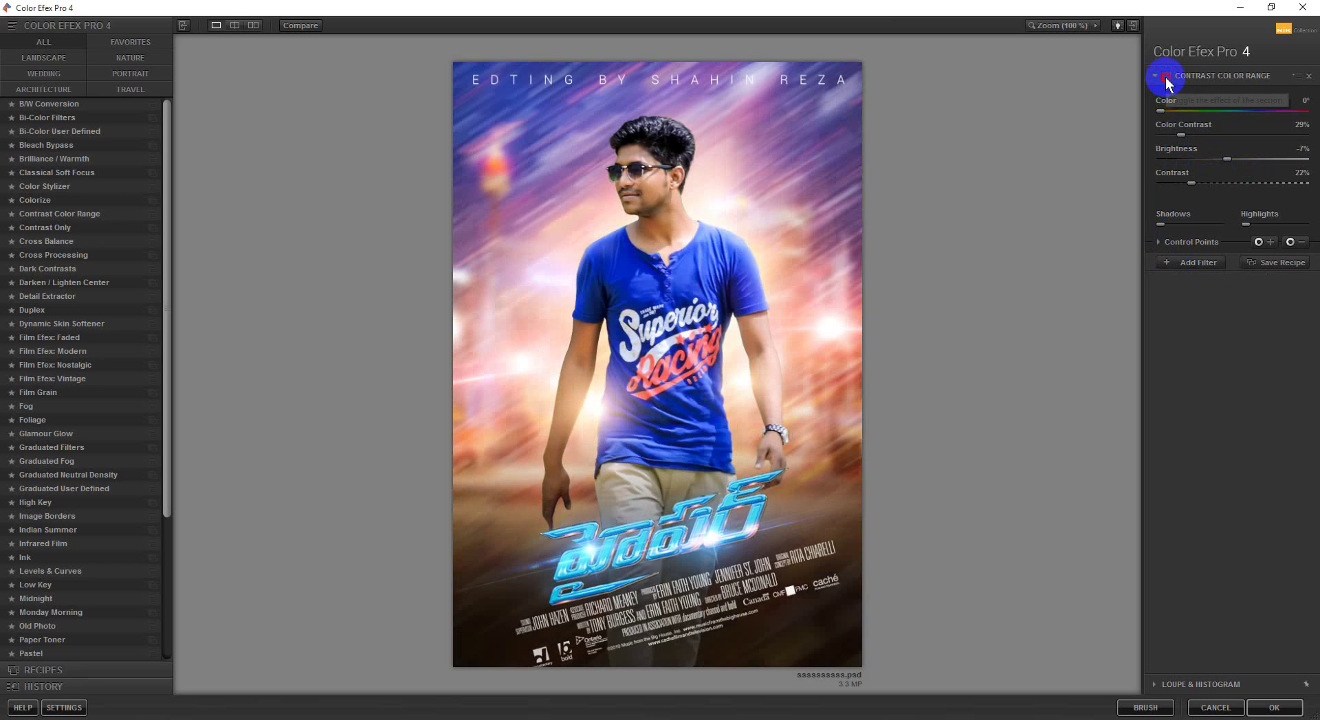
click(1165, 77)
click(1195, 263)
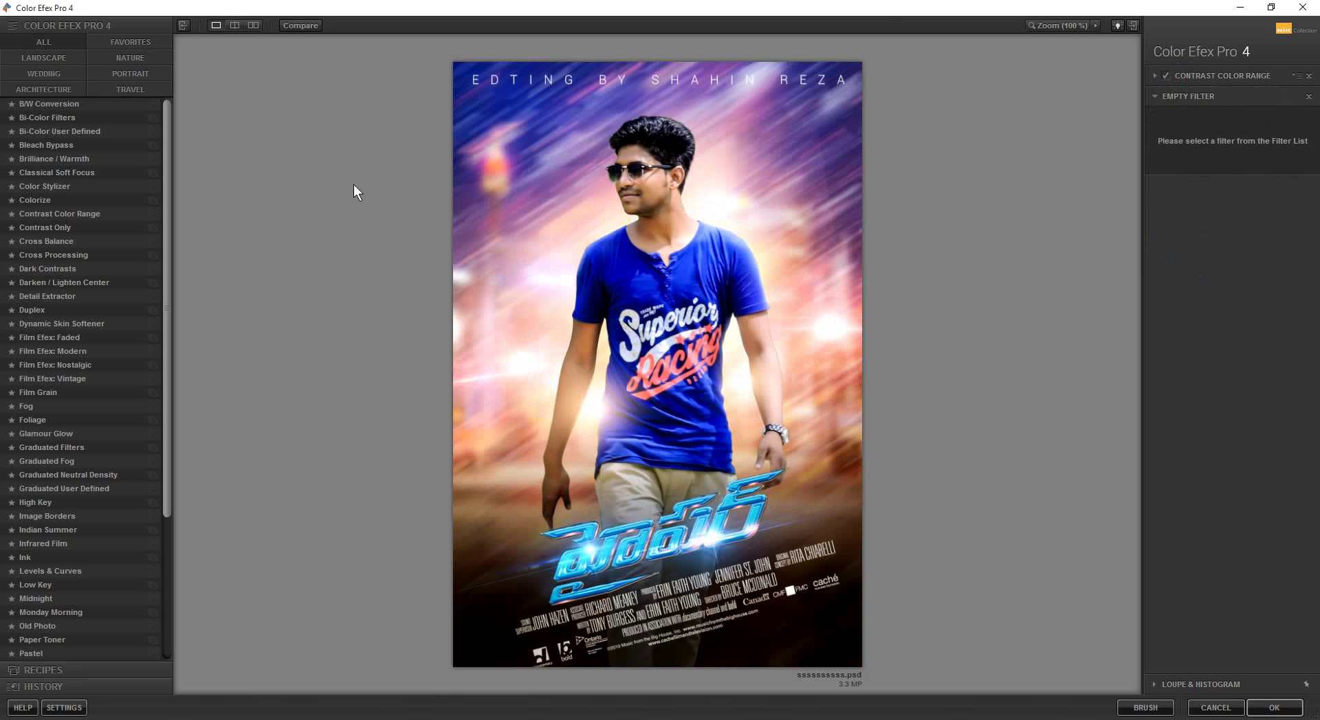
click(35, 283)
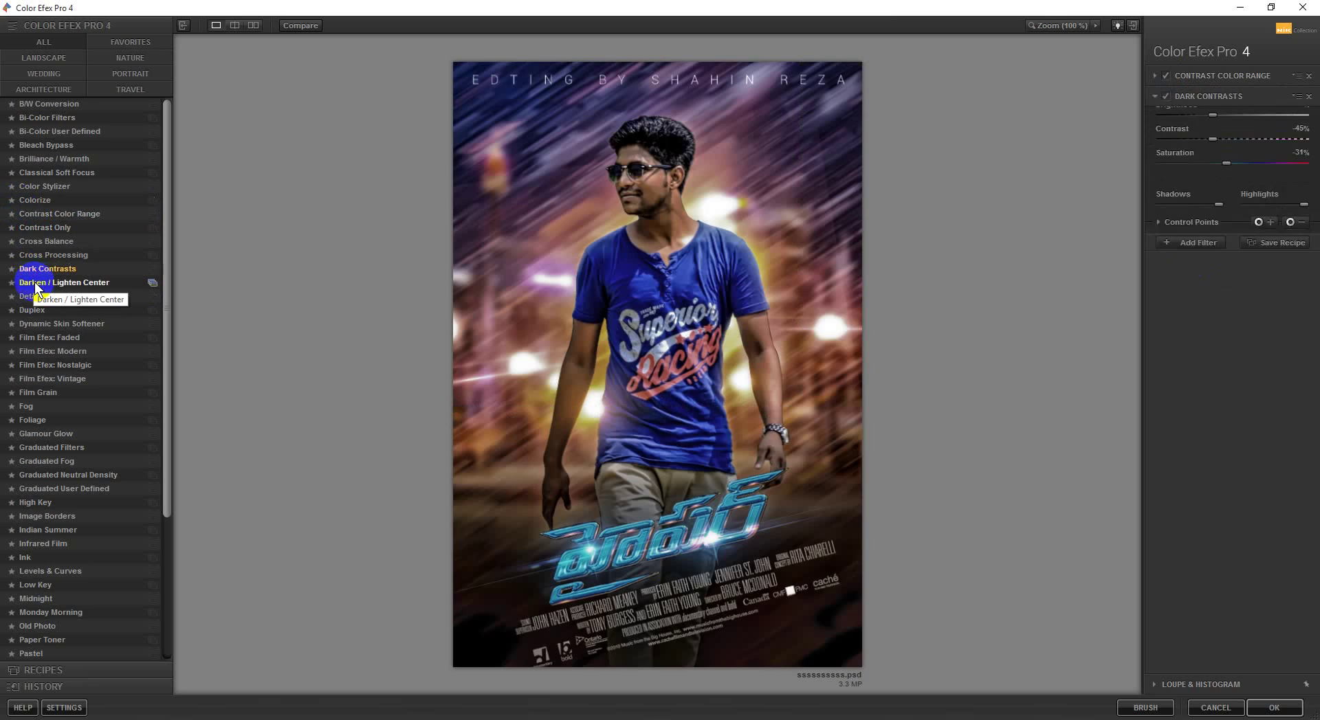
click(36, 302)
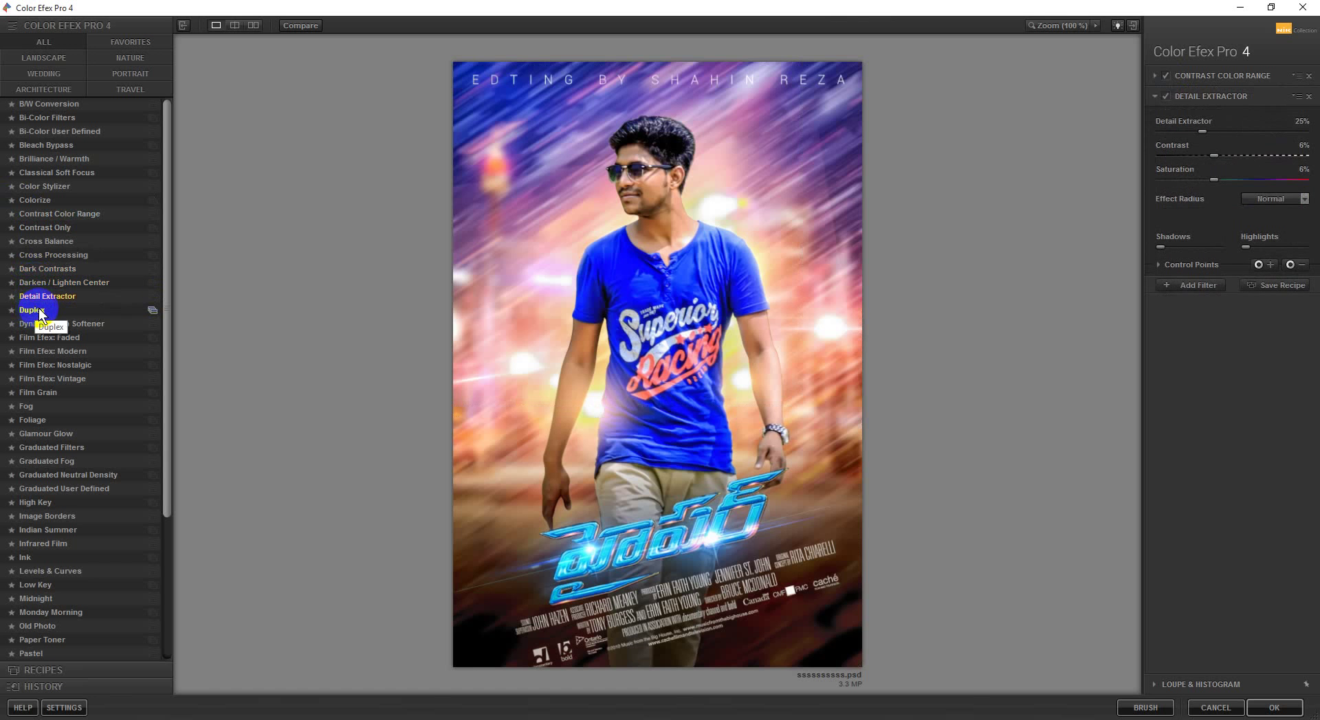
click(31, 283)
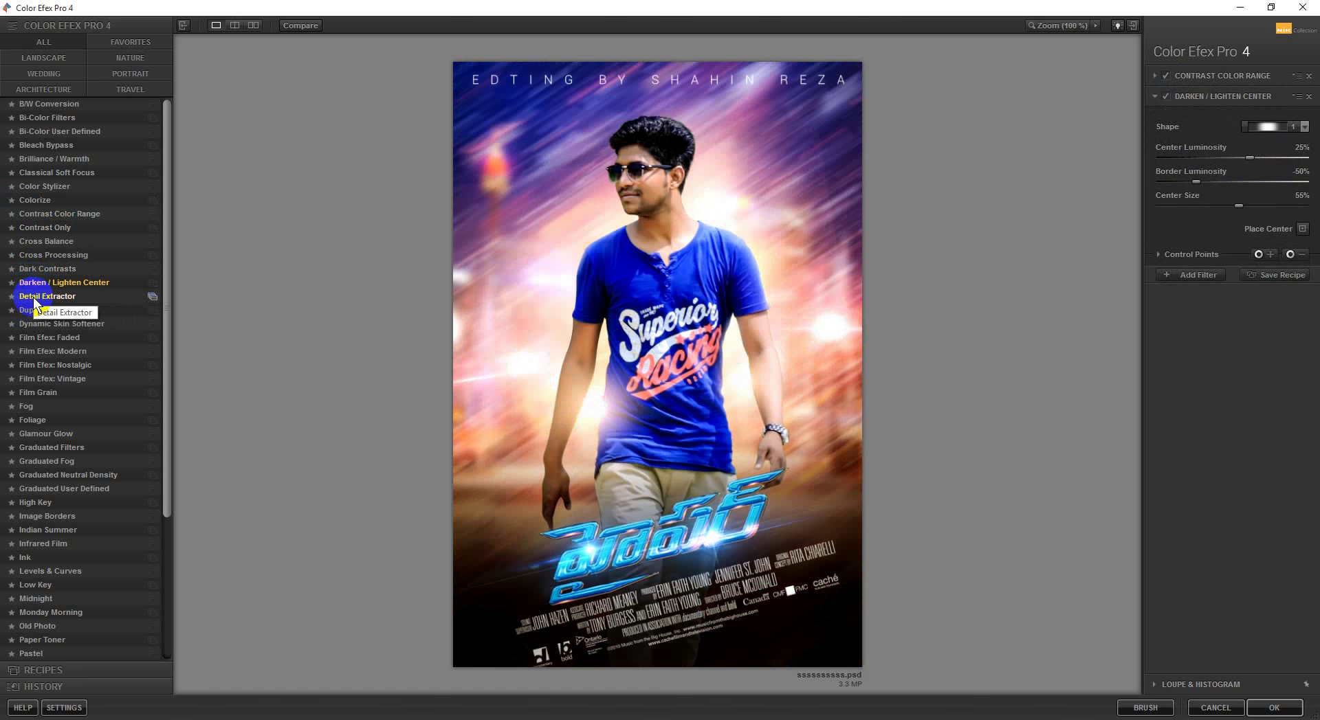
click(36, 302)
Preview Duplex, Film Efex, Film Grain and Fog, settling on Film Efex: Vintage
click(31, 310)
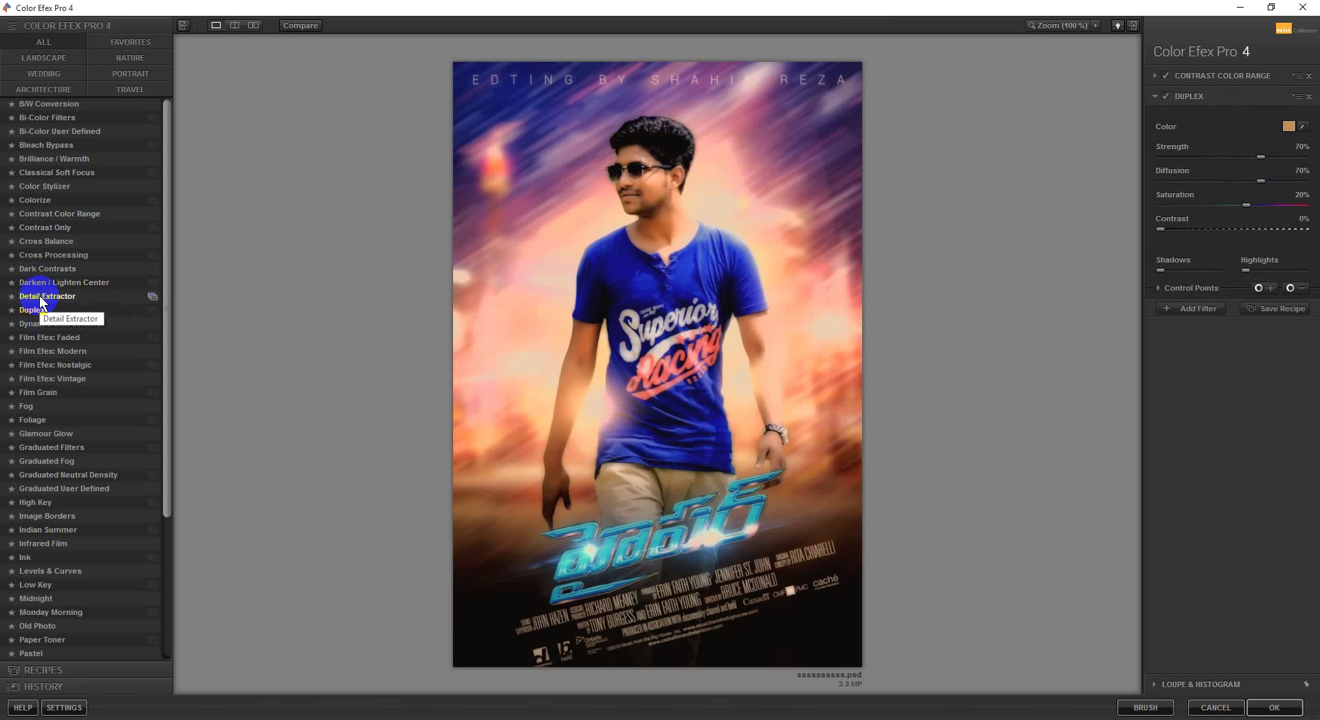
click(31, 297)
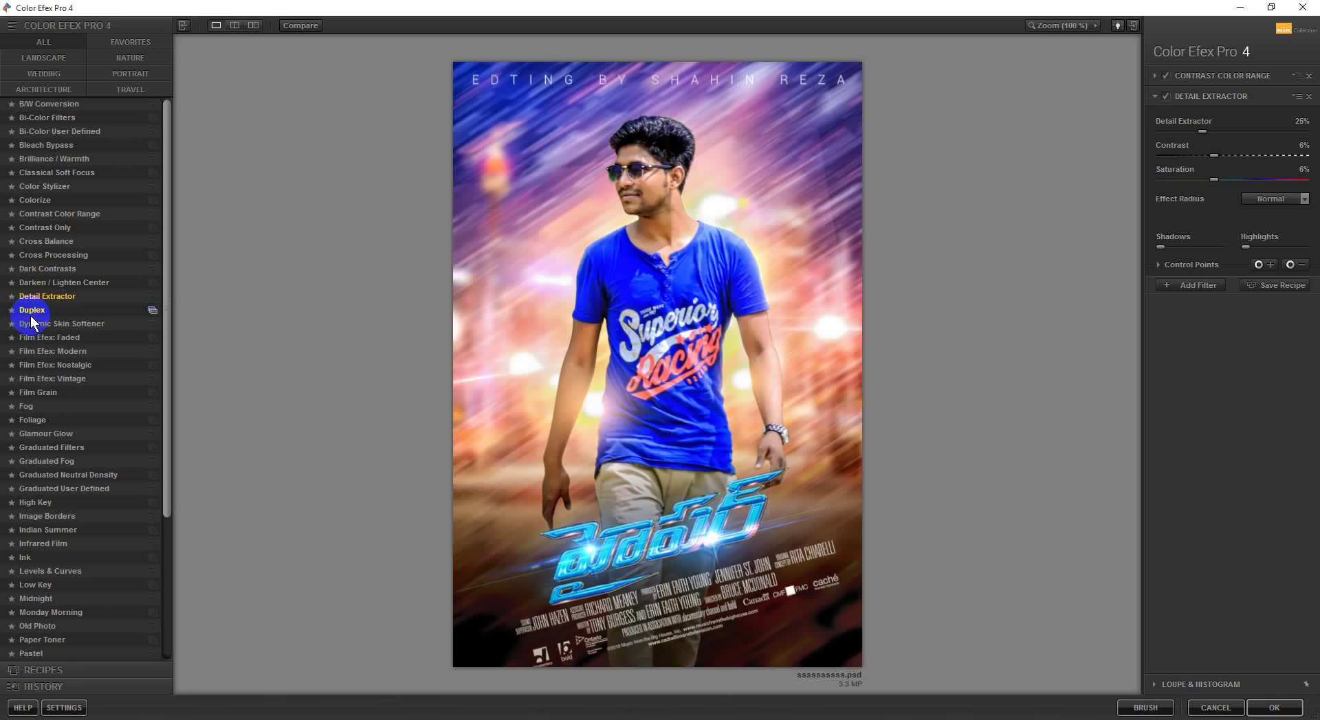
click(31, 316)
click(40, 352)
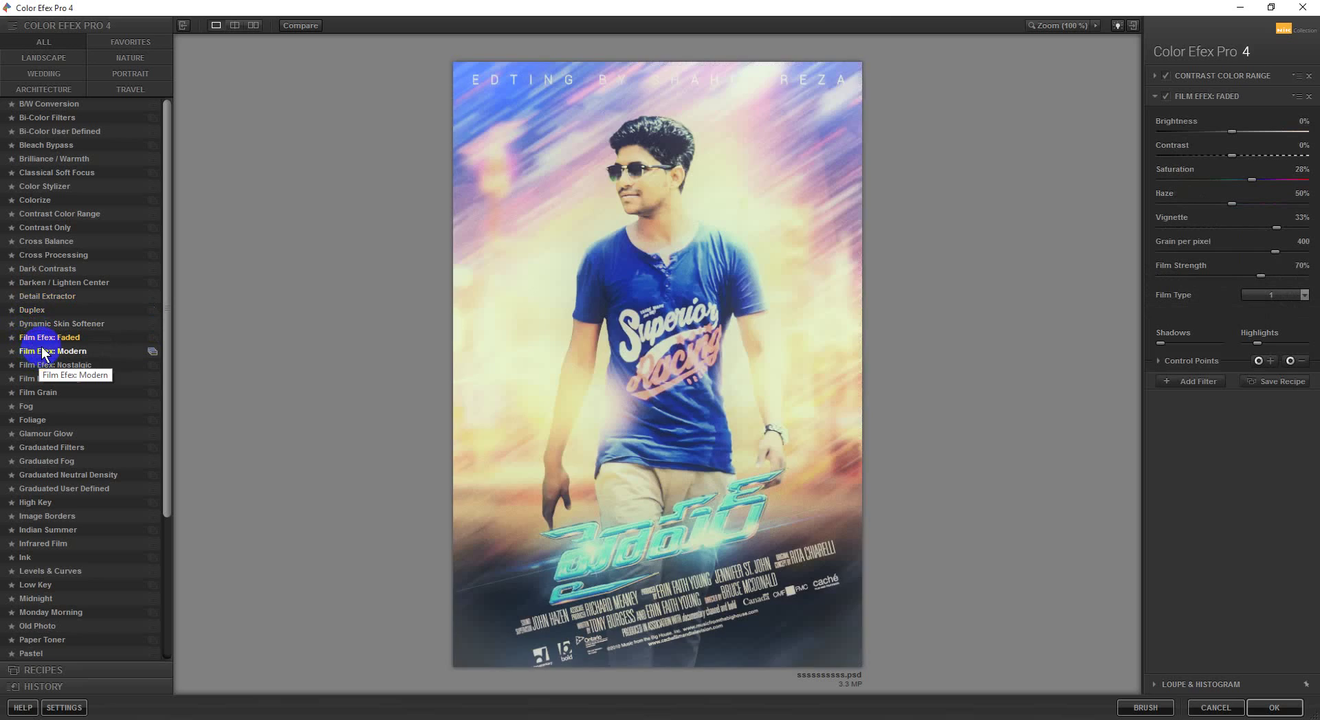
click(42, 366)
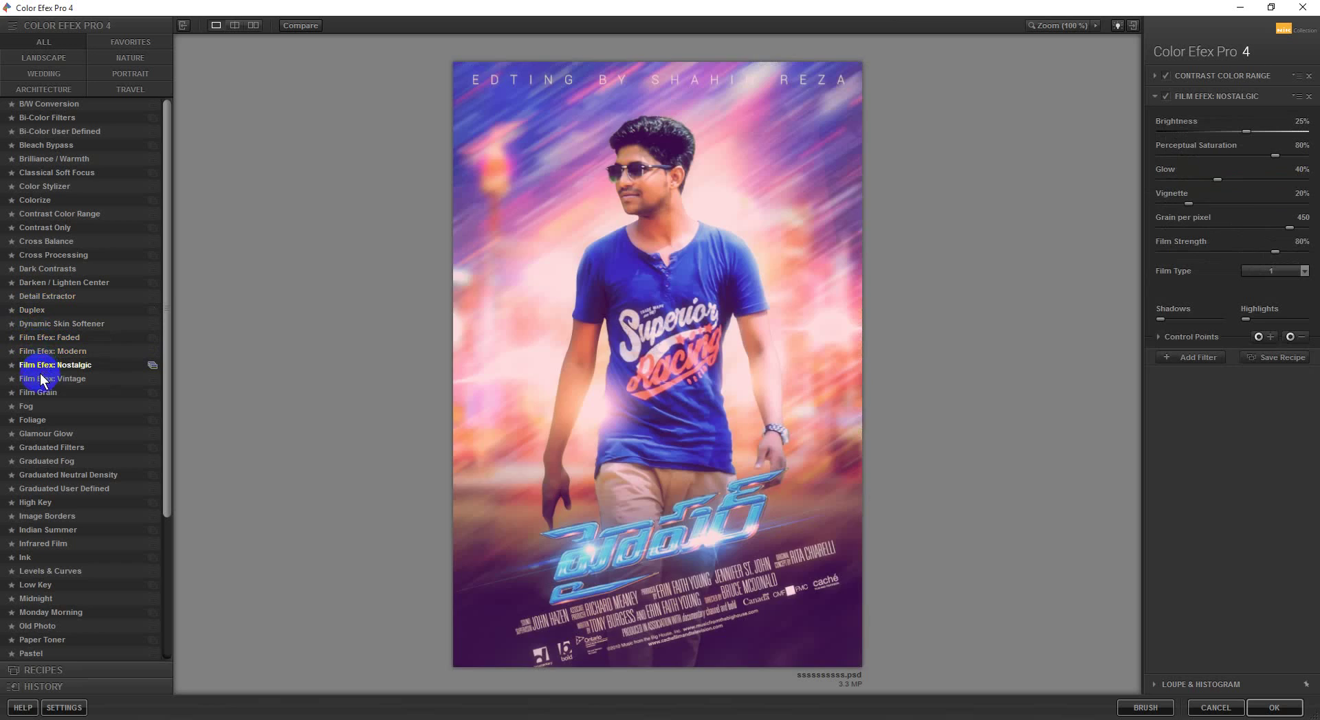
click(40, 378)
click(40, 365)
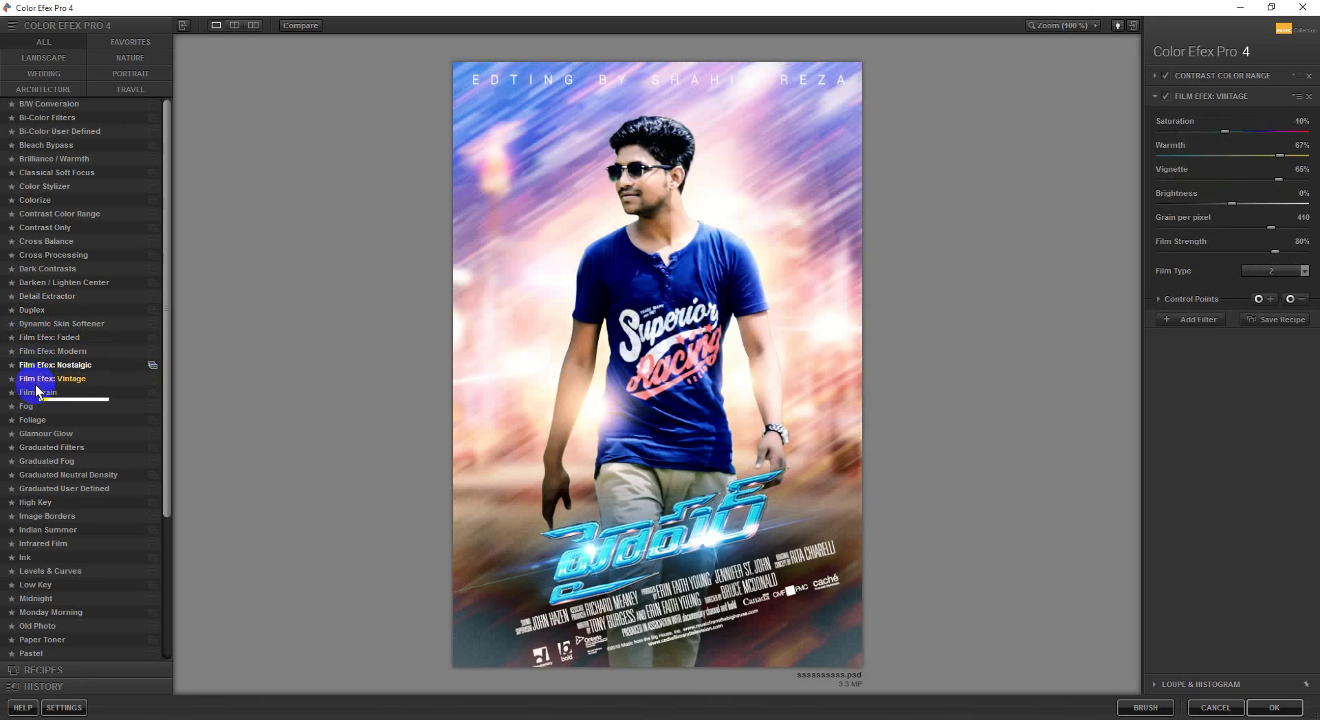
click(34, 393)
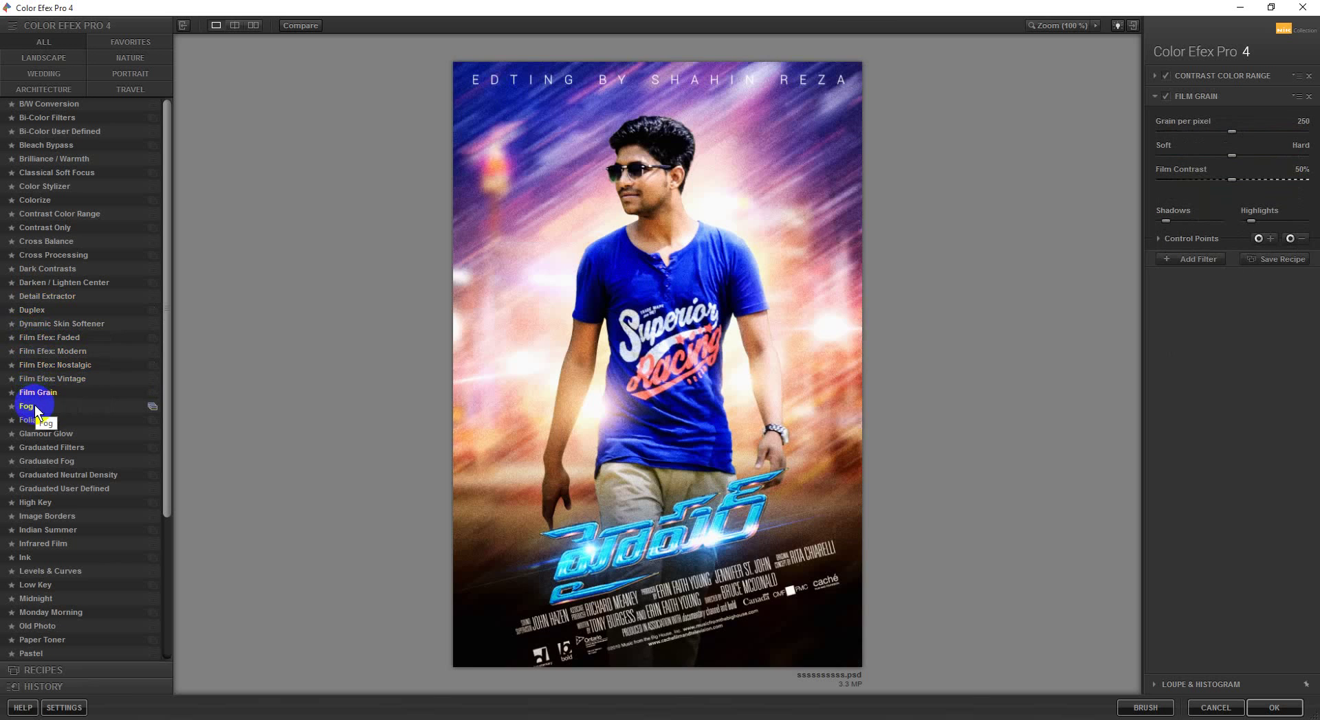
click(31, 406)
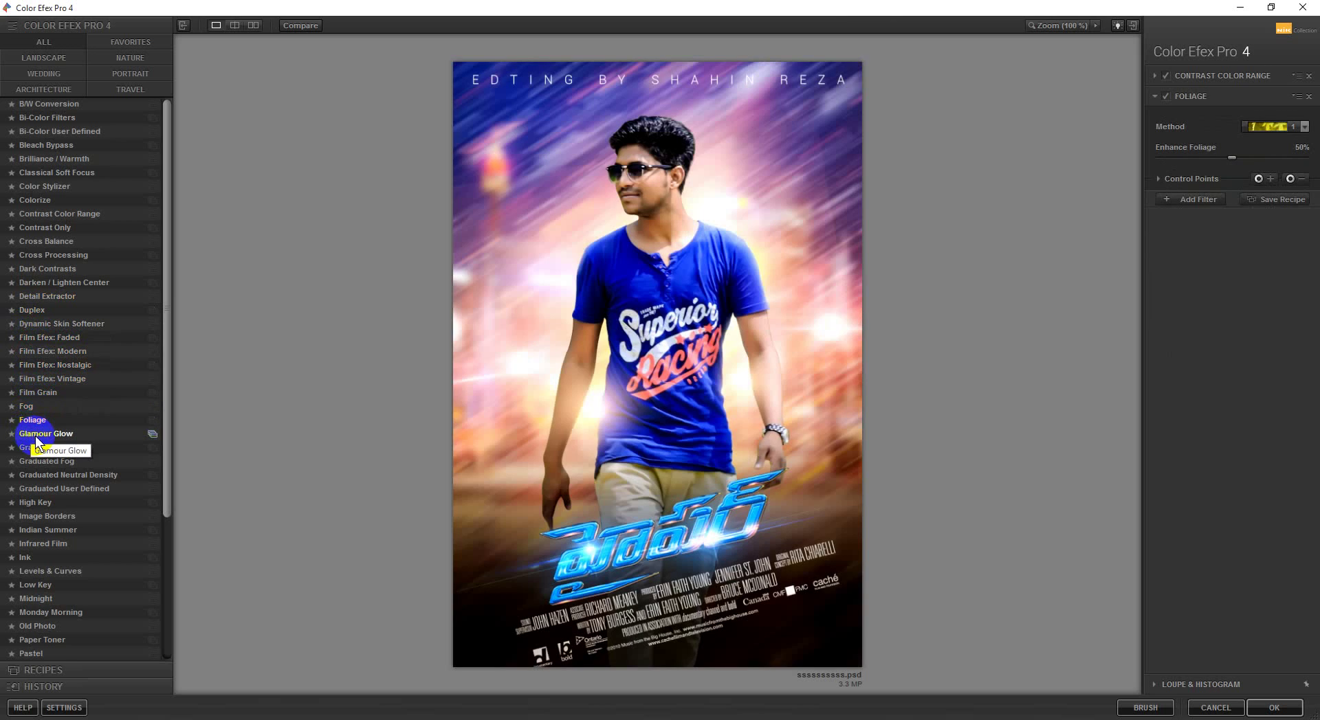
click(1166, 95)
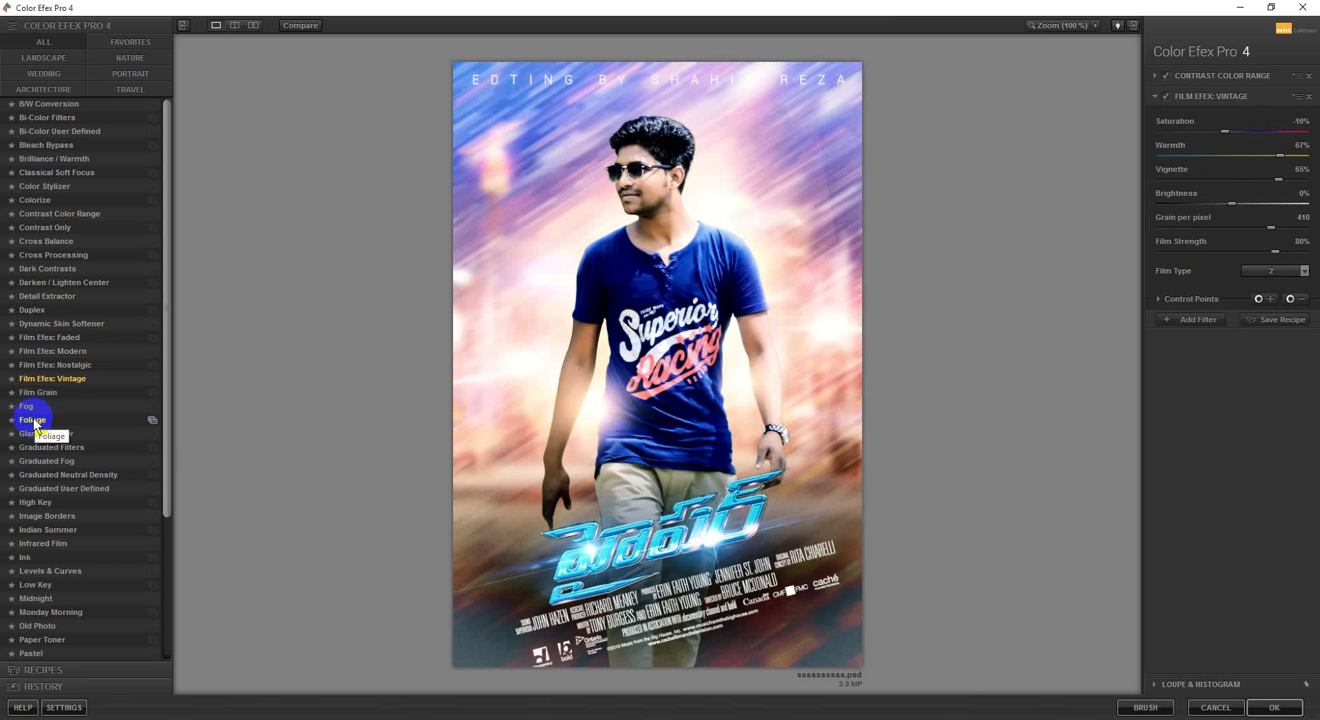
Preview Foliage, Glamour Glow, Graduated filters, High Key, Infrared Film, Image Borders and Indian Summer
click(33, 421)
click(38, 434)
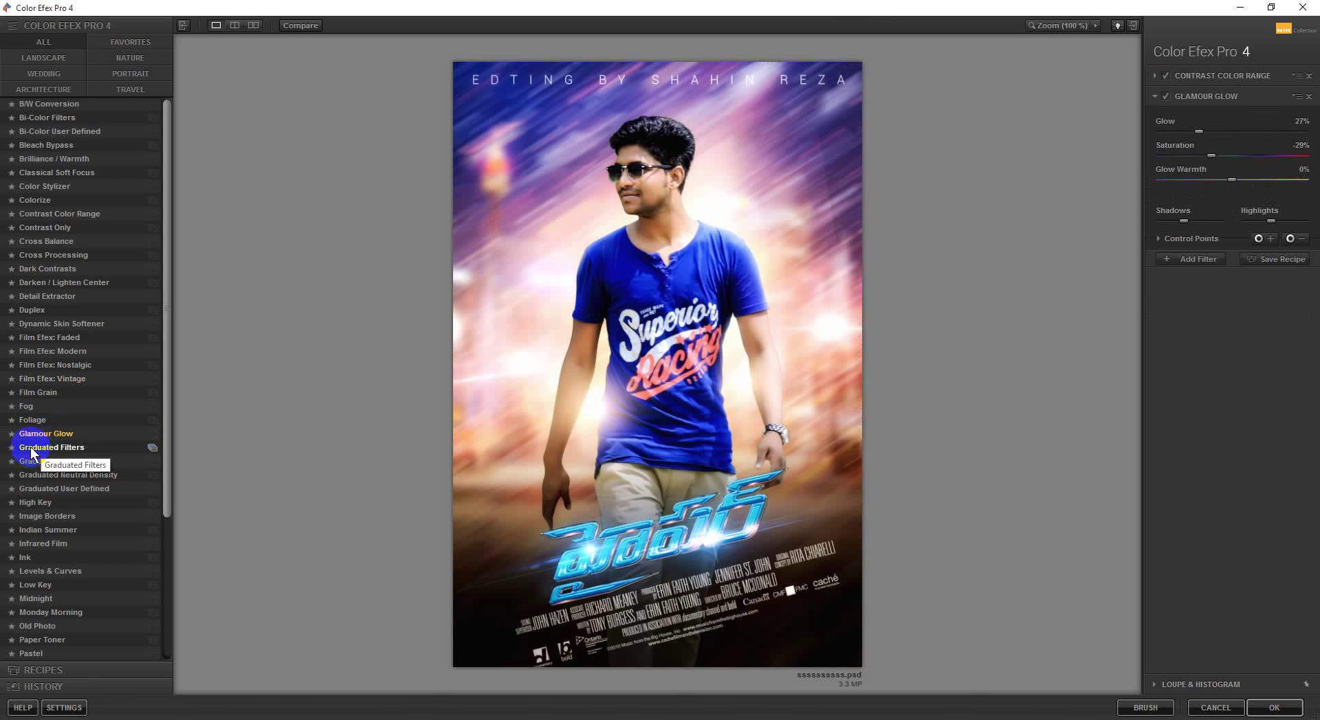
click(30, 458)
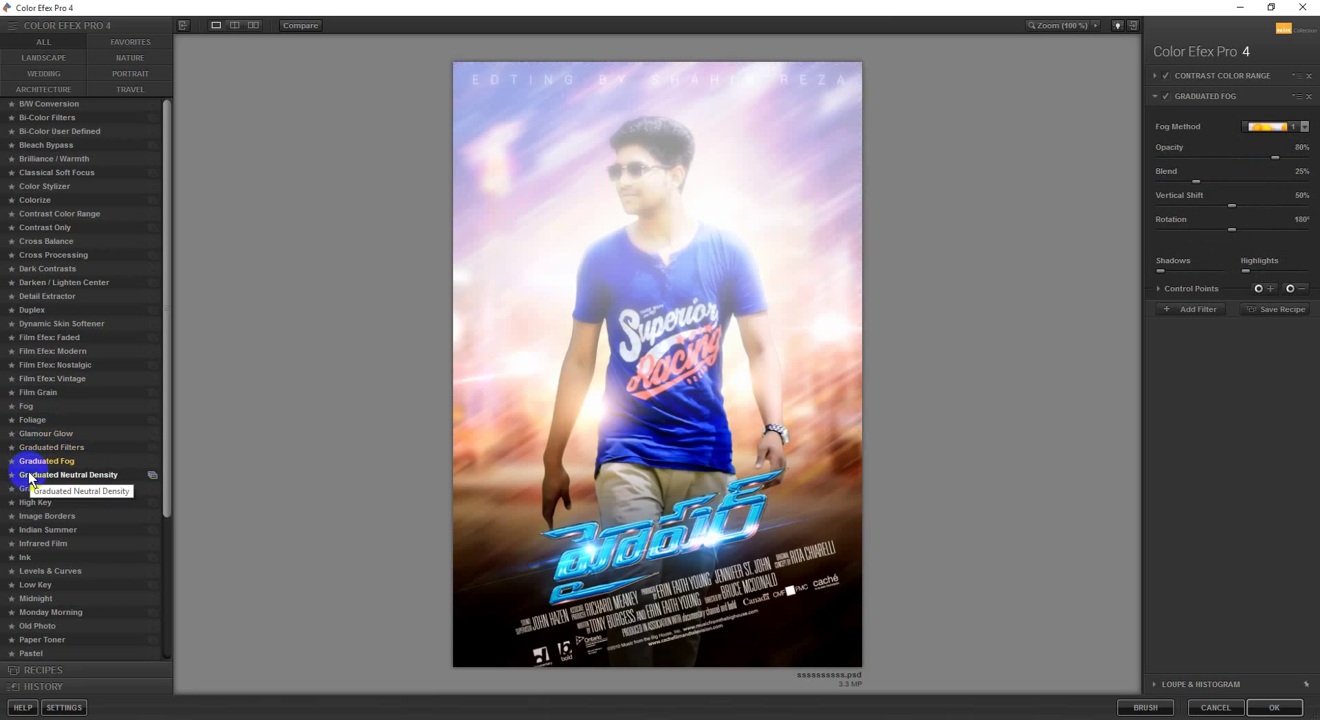
click(27, 474)
click(28, 488)
click(26, 503)
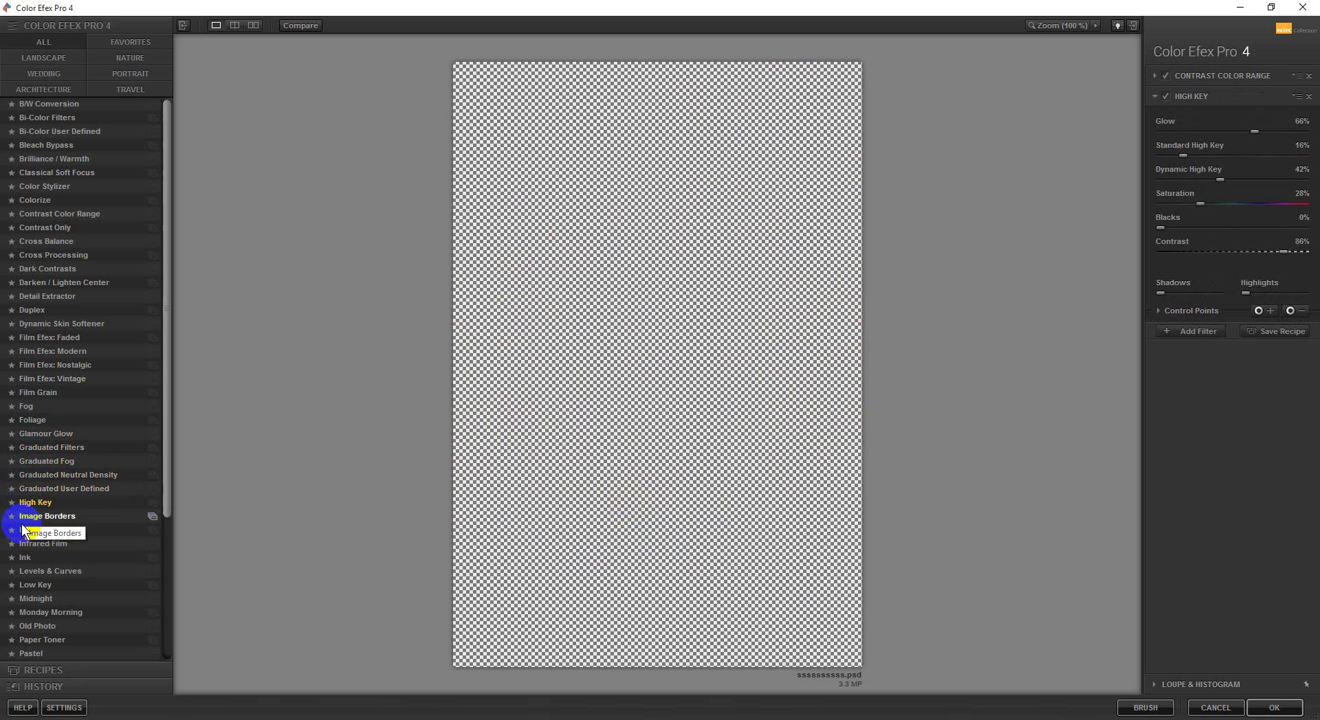
click(27, 544)
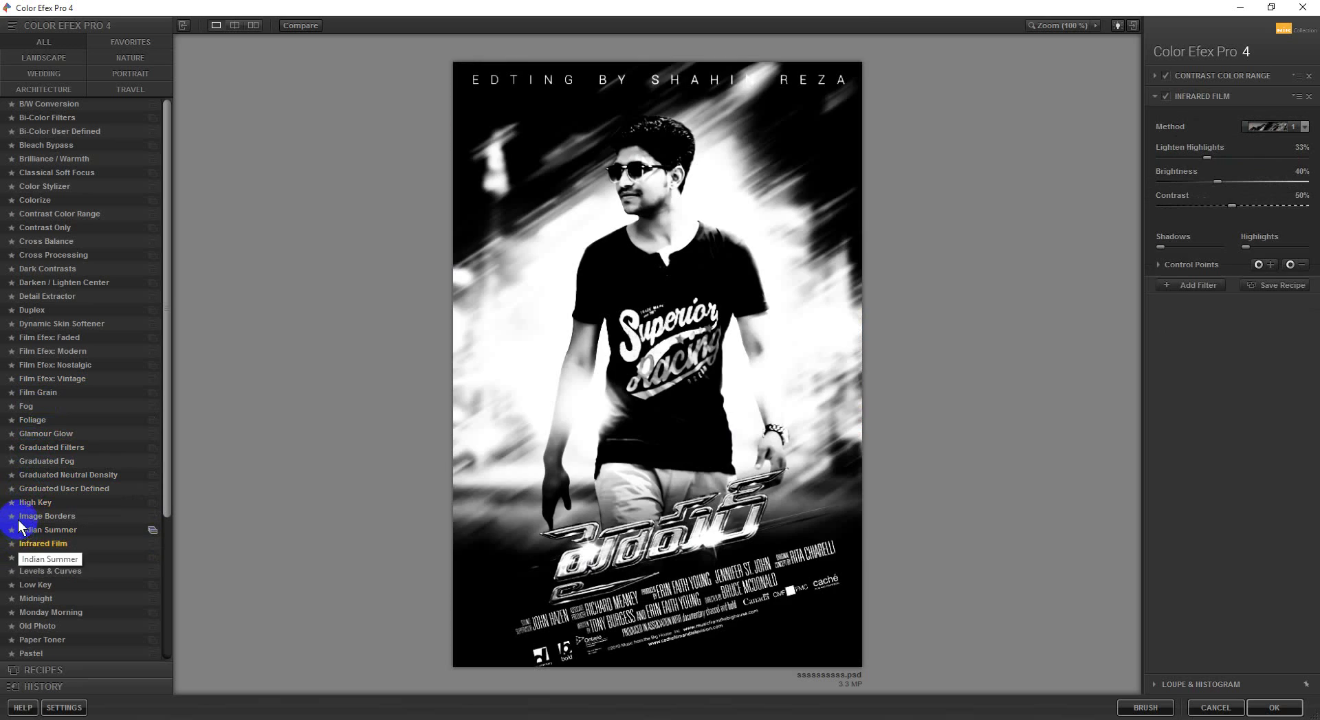
click(22, 518)
click(30, 526)
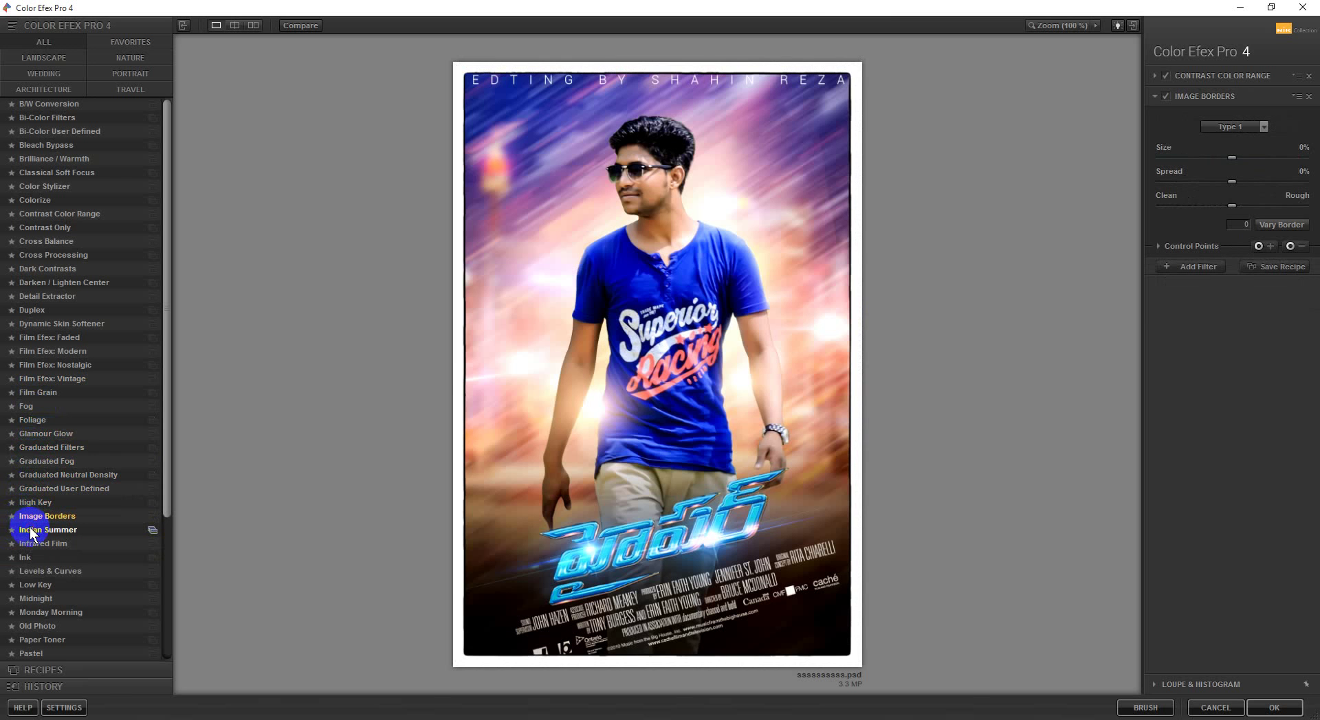
Try Indian Summer methods 2 and 4, then preview Levels & Curves, Low Key and High Key
click(1264, 127)
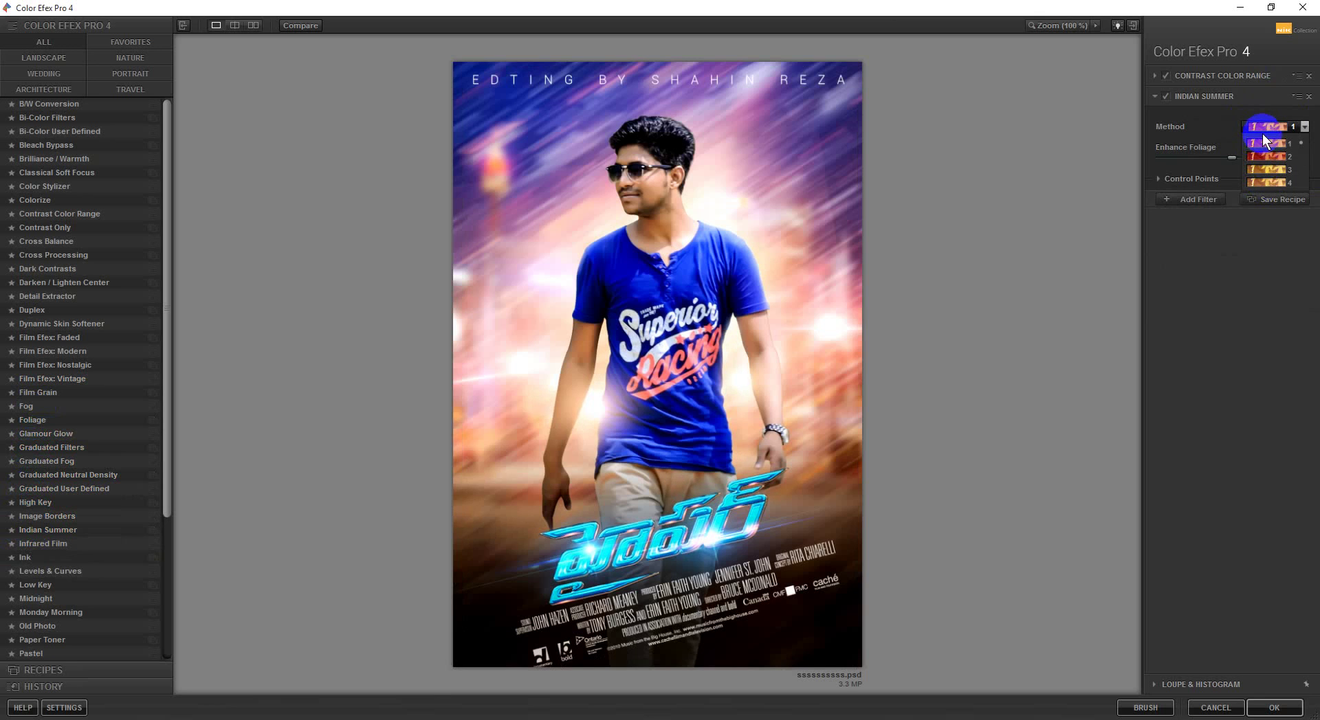
click(1267, 182)
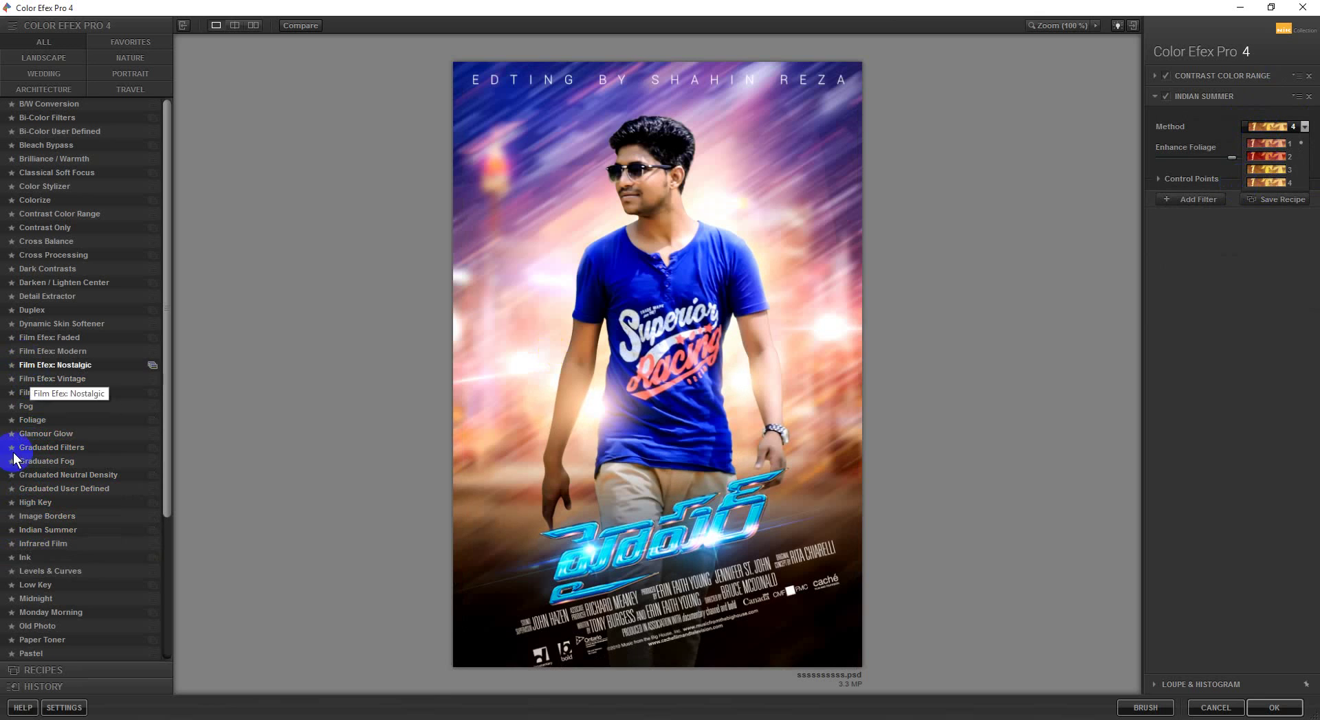
click(28, 572)
click(30, 583)
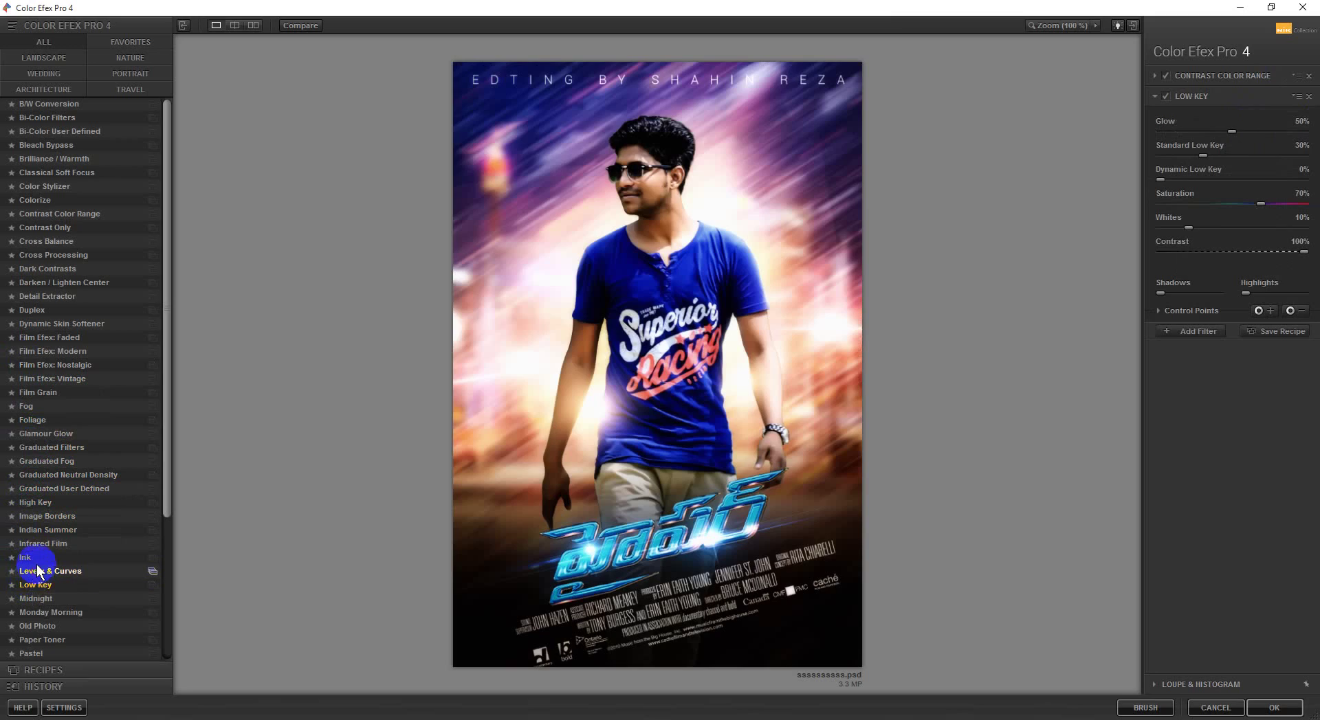
click(38, 572)
click(36, 503)
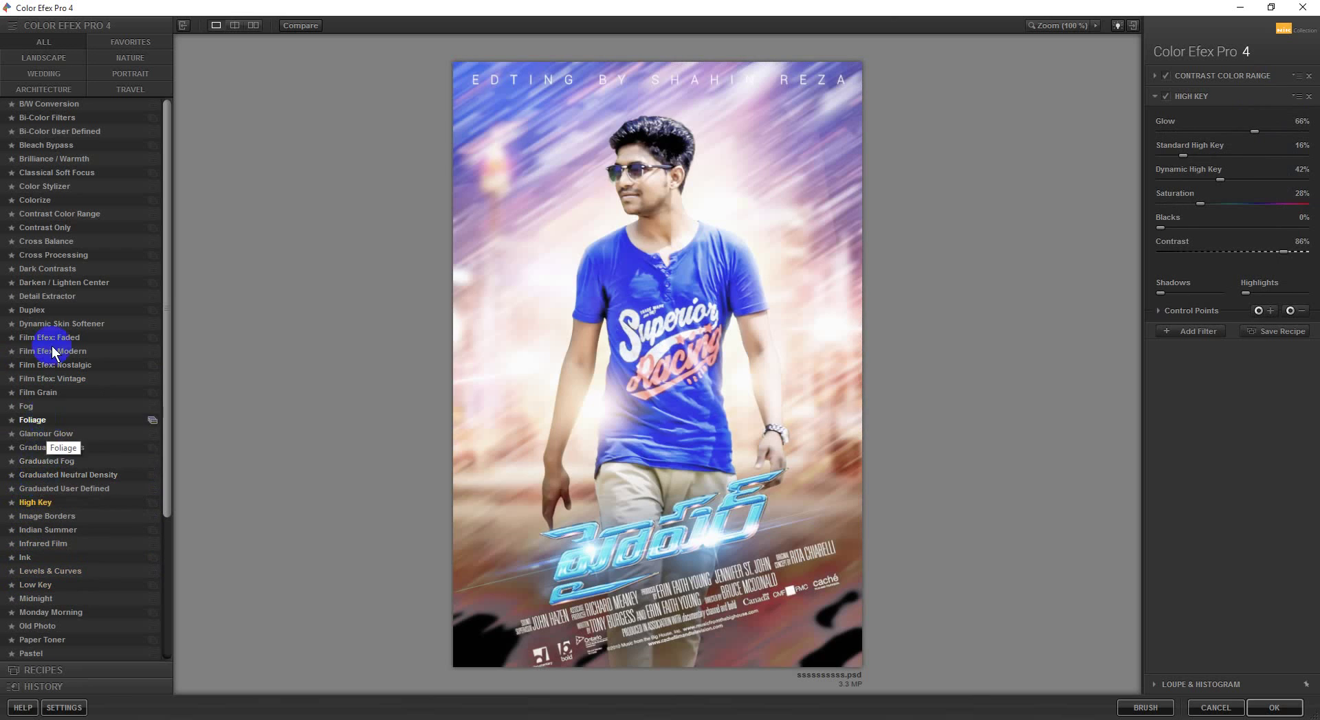
Apply Darken / Lighten Center (31% center, −29% border, 60% size) to Layer 10
click(57, 282)
click(50, 269)
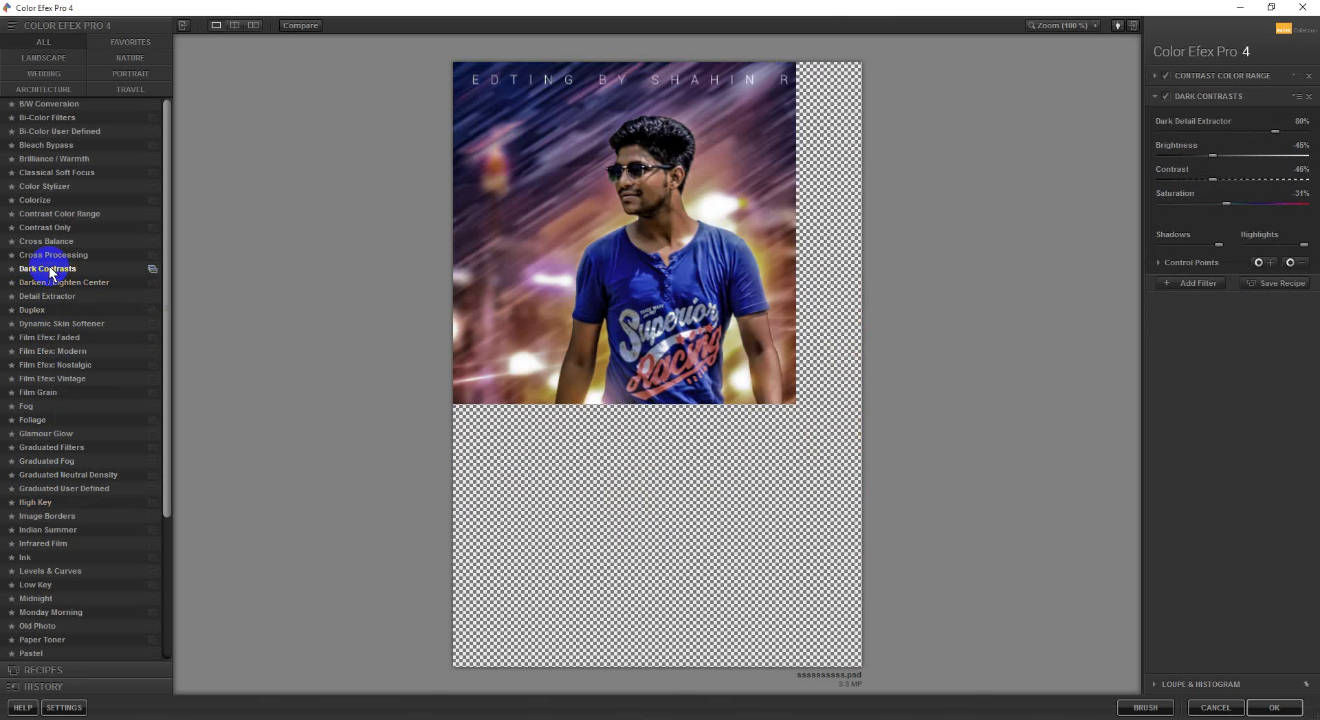
click(48, 282)
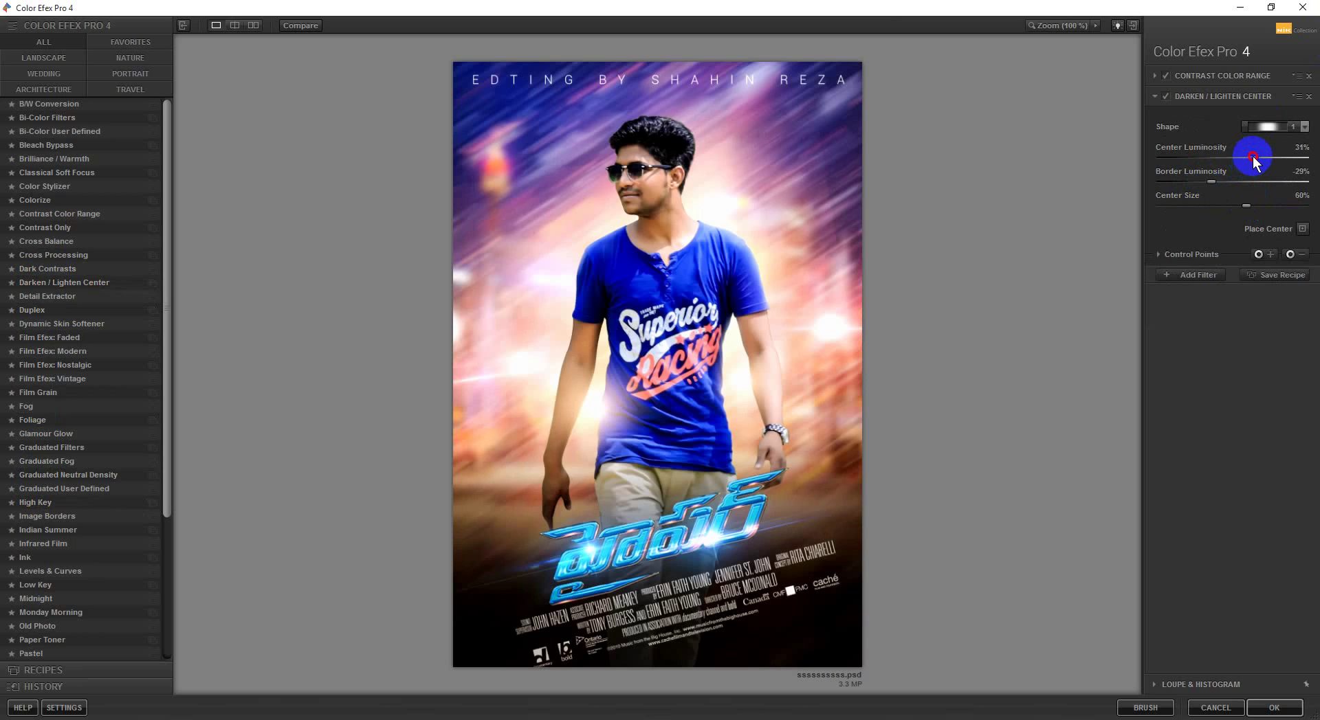
click(1273, 708)
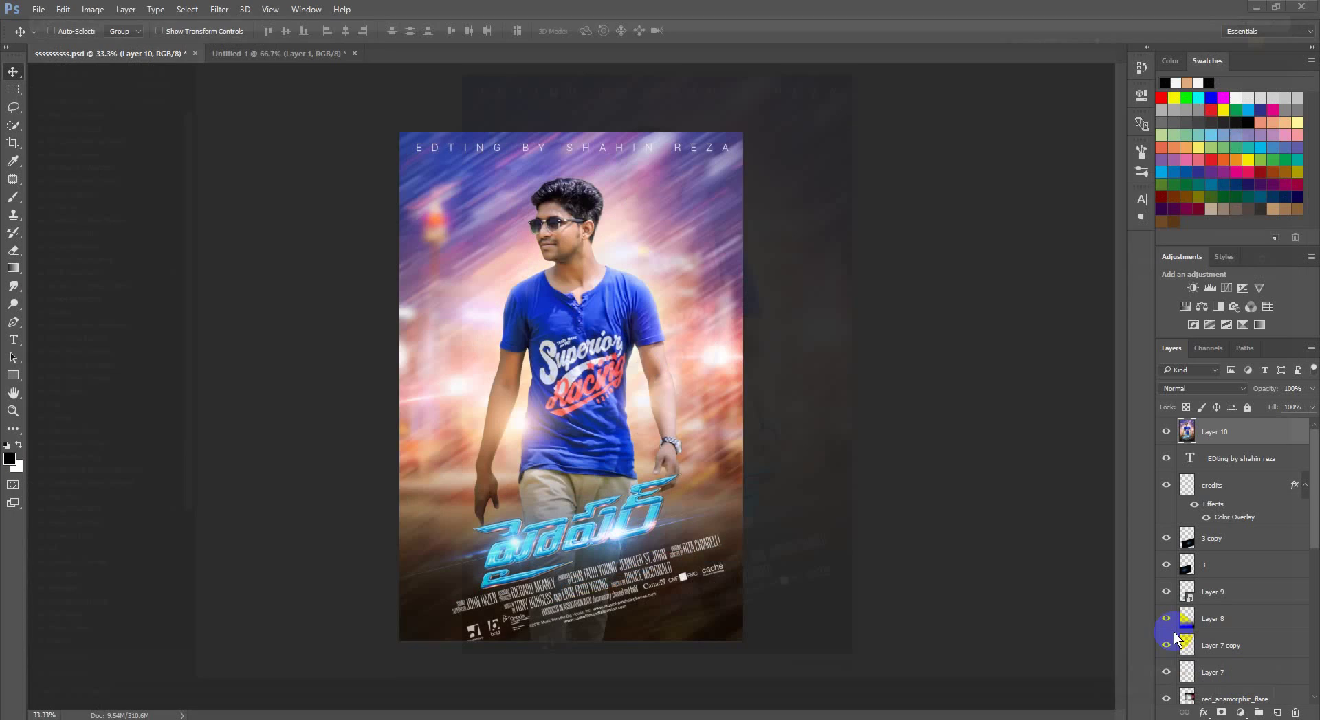